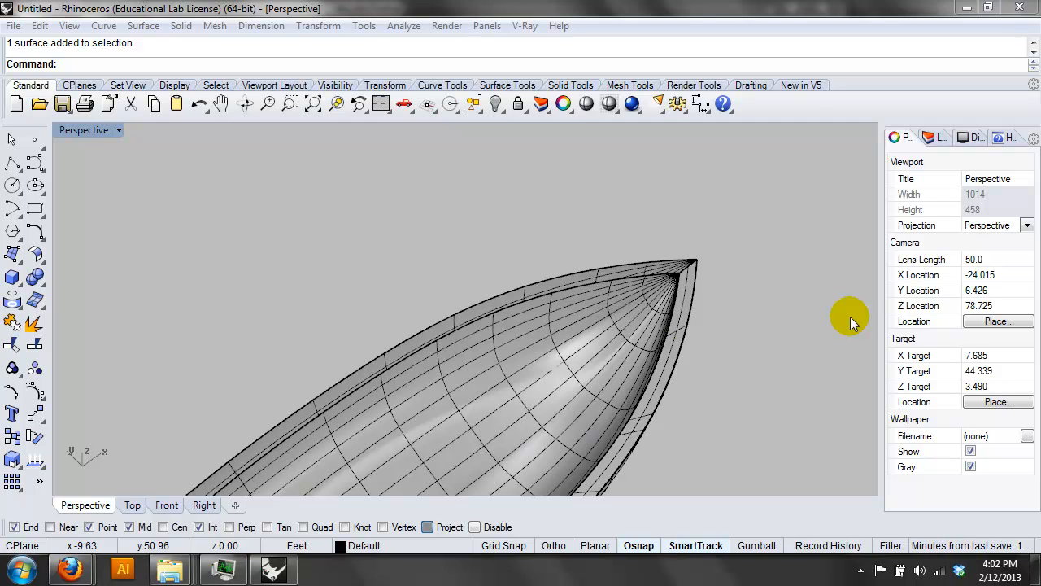
click(604, 352)
scroll(616, 366, down, 6)
click(674, 363)
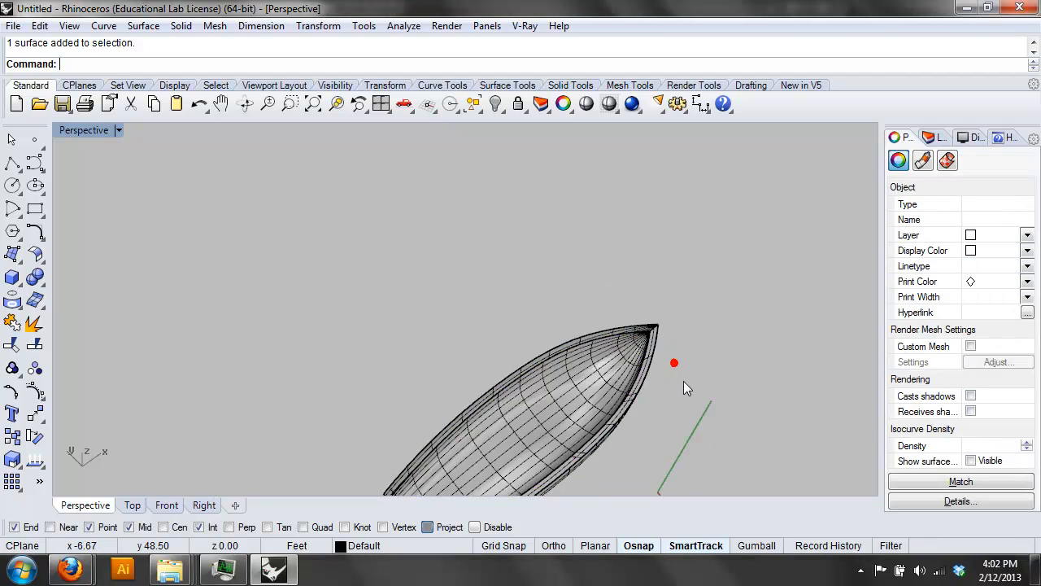
scroll(688, 379, up, 8)
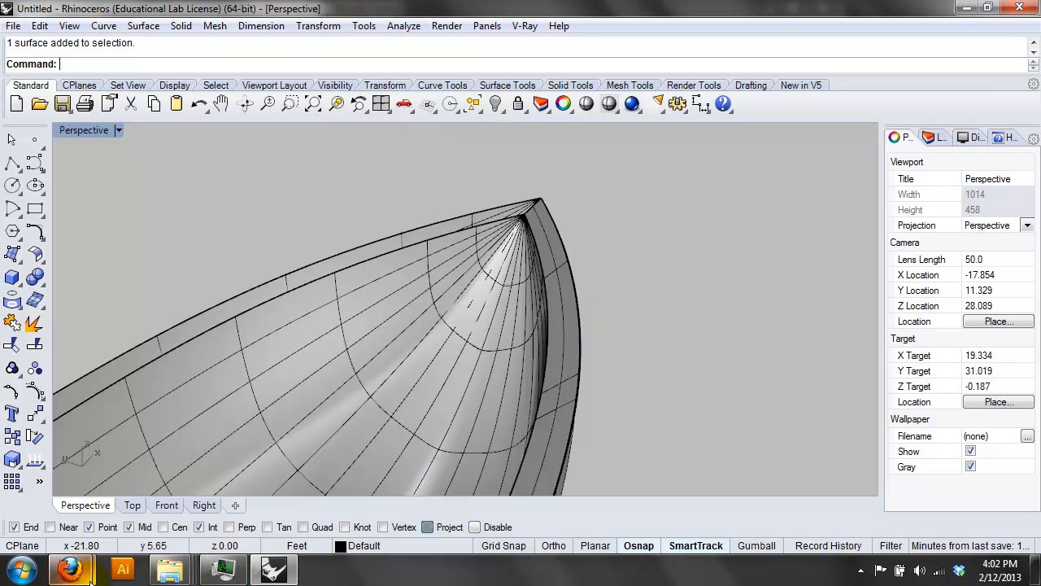
Switch to Firefox and look through the course page for the Rhino demo files and row boat drawing links
mouse_move(91, 574)
click(84, 430)
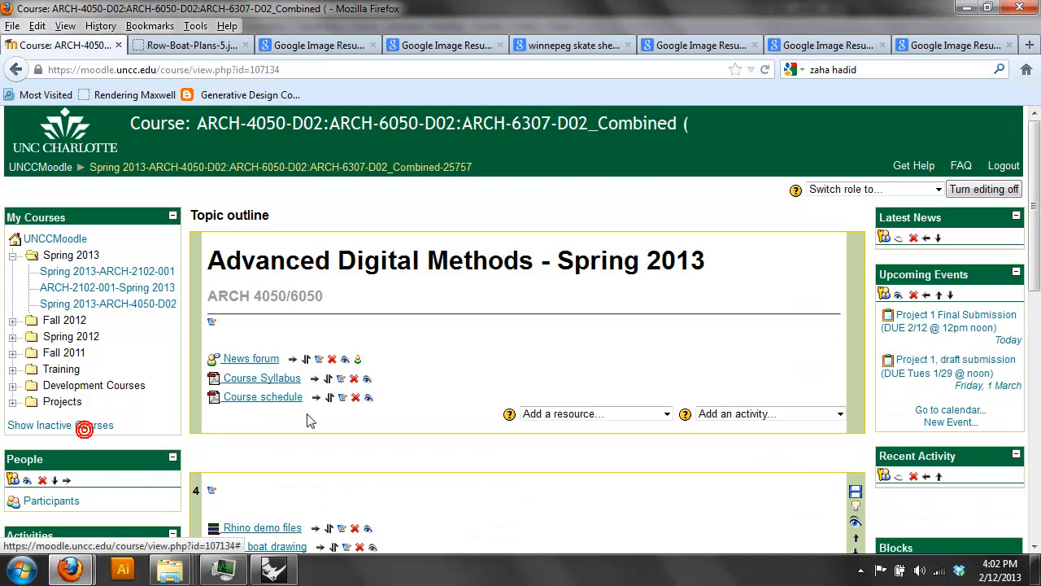
scroll(301, 427, down, 4)
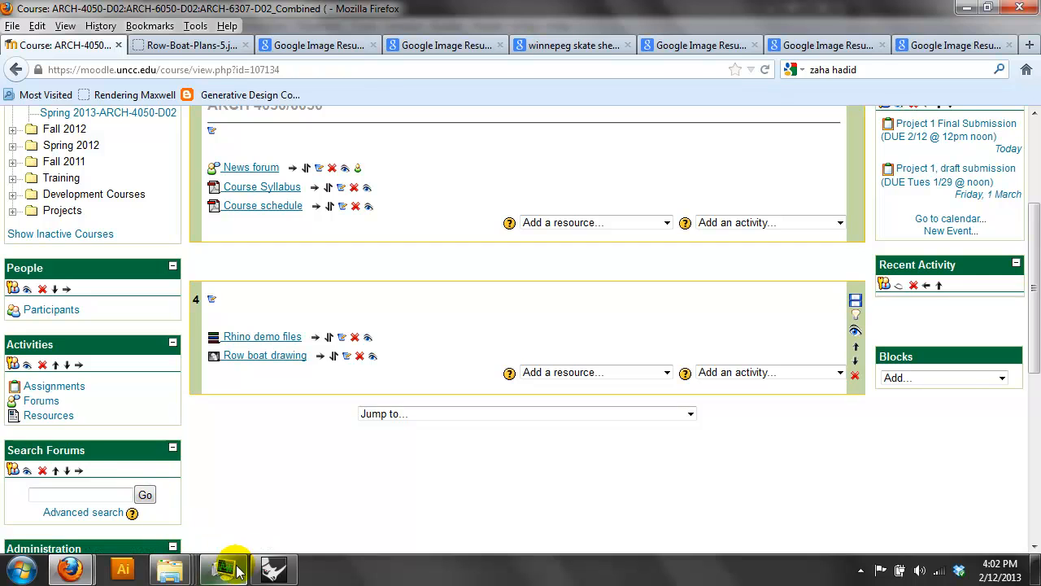
Switch back to Rhino and start opening another model, discarding the changes to the untitled boat model
click(265, 570)
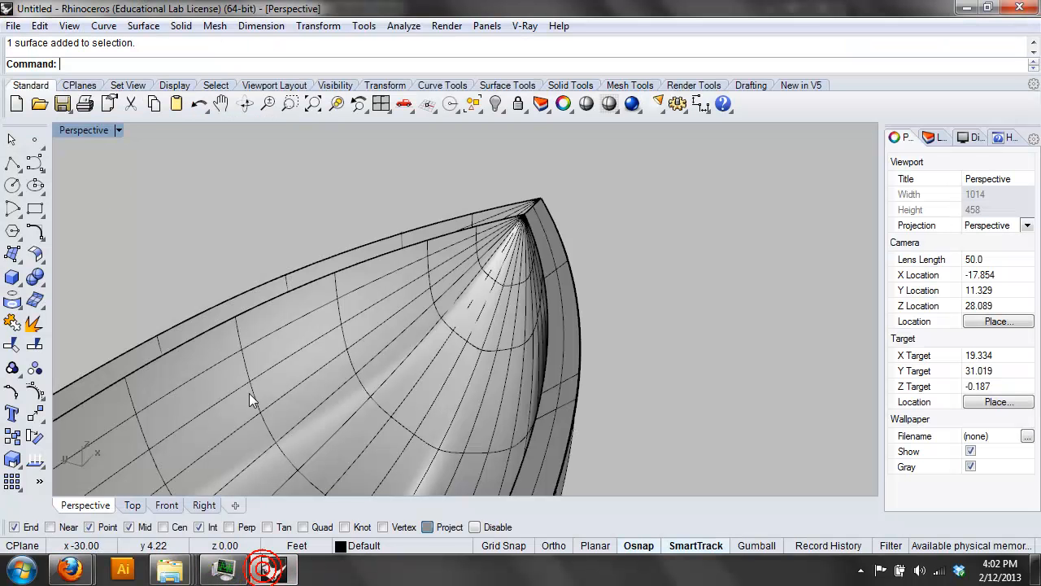
click(13, 26)
click(40, 62)
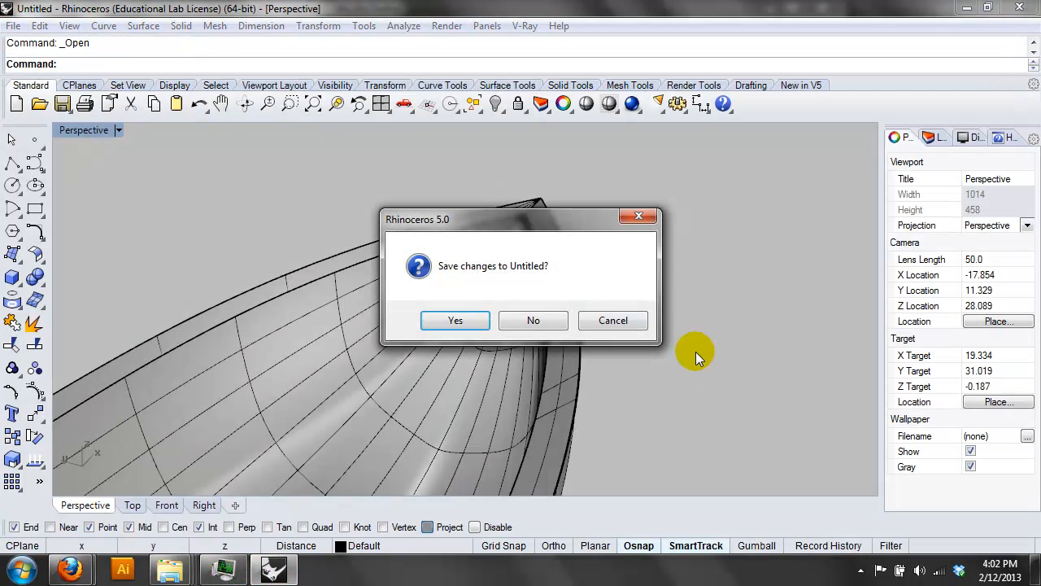
click(558, 324)
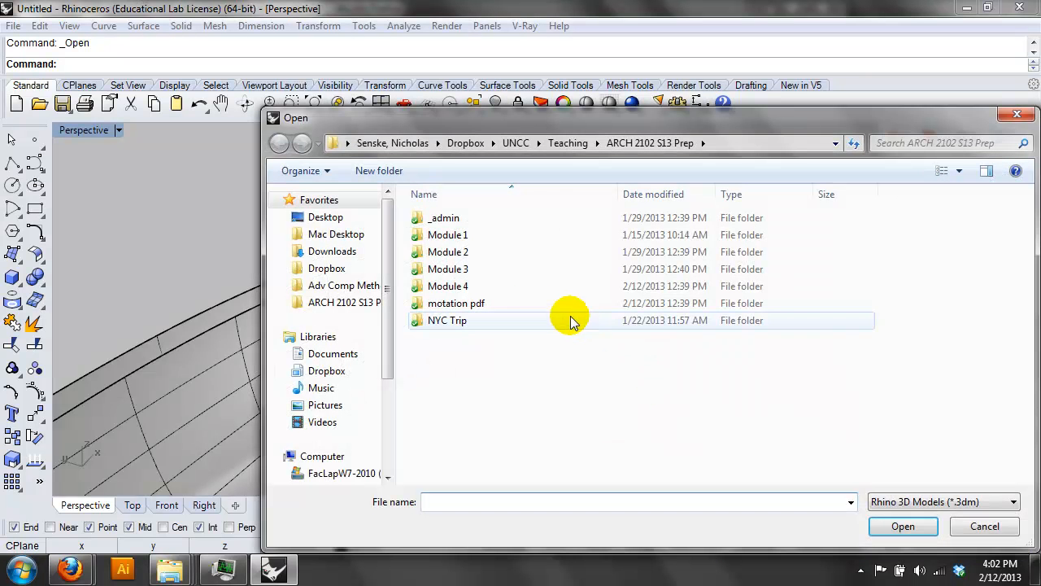
Open 1 Rail Sweep.3dm from the Tutorial Models folder on the desktop and maximize the Perspective viewport
click(356, 228)
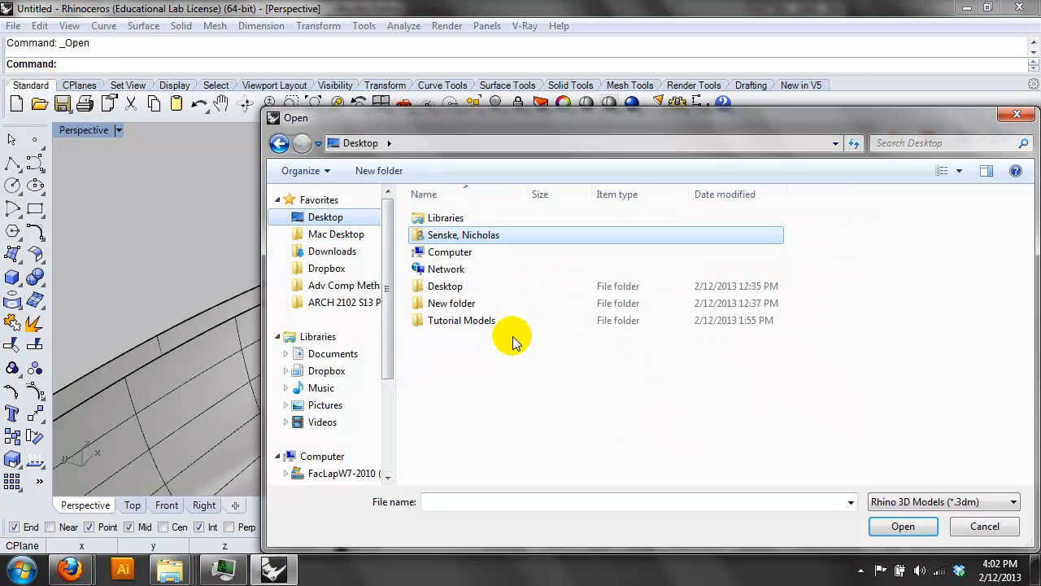
double_click(477, 309)
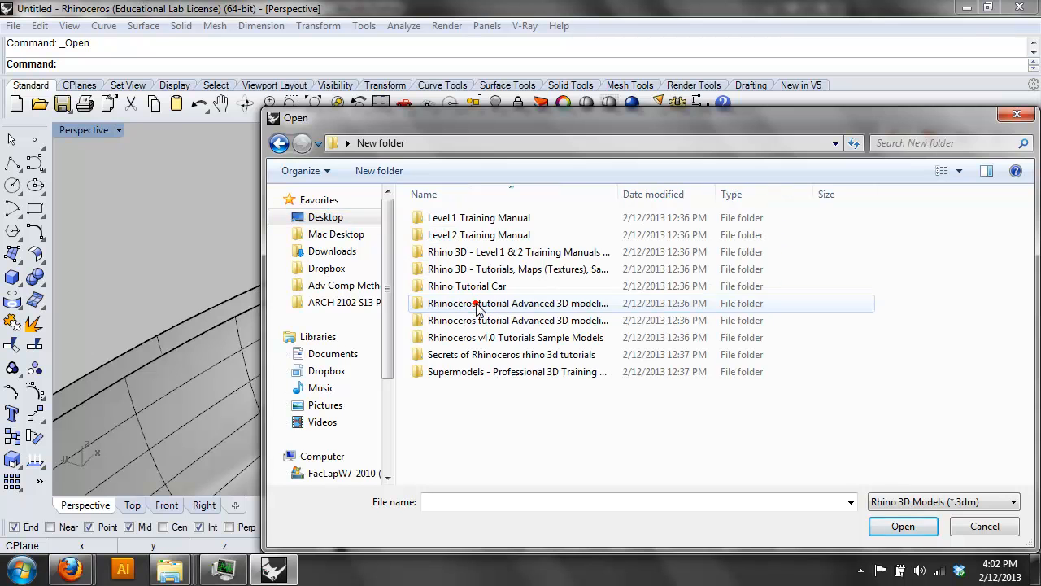
click(285, 142)
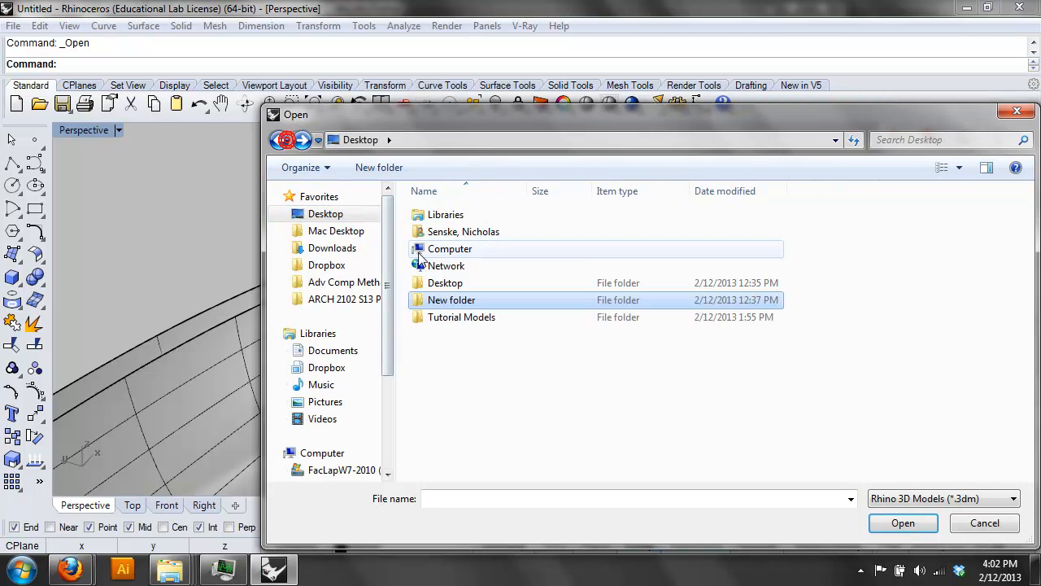
double_click(448, 318)
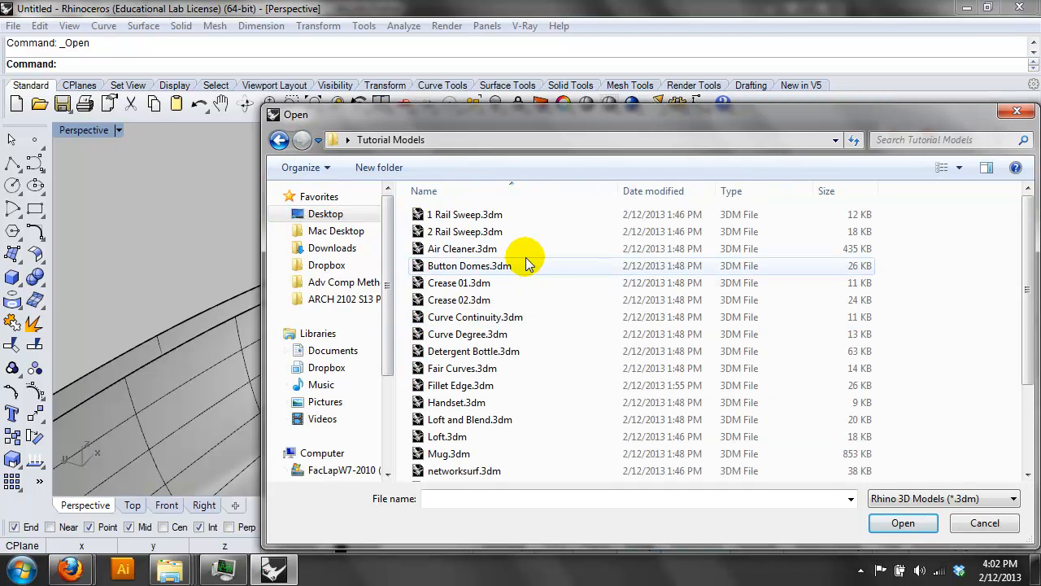
double_click(499, 216)
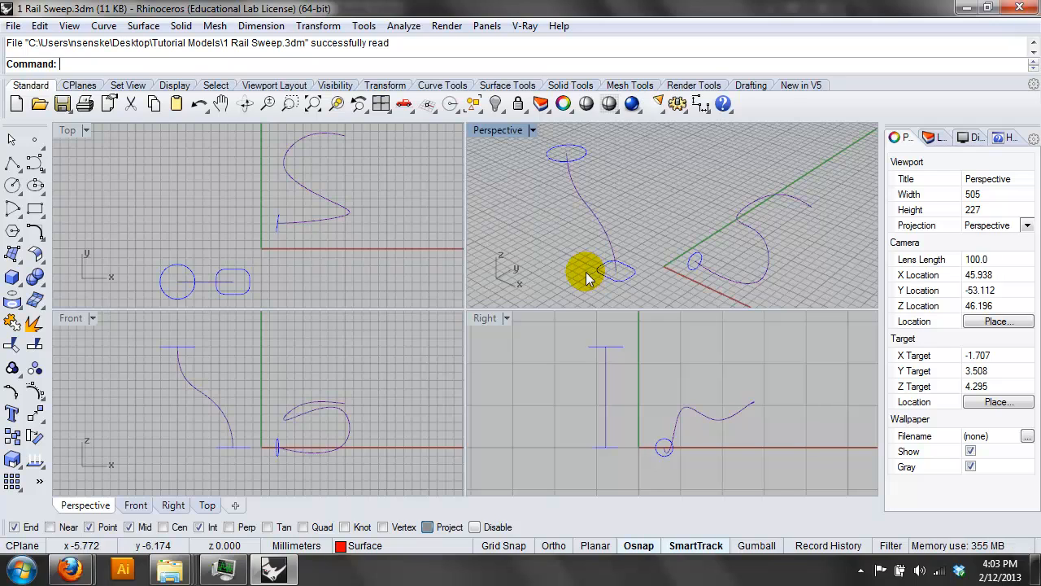
double_click(500, 132)
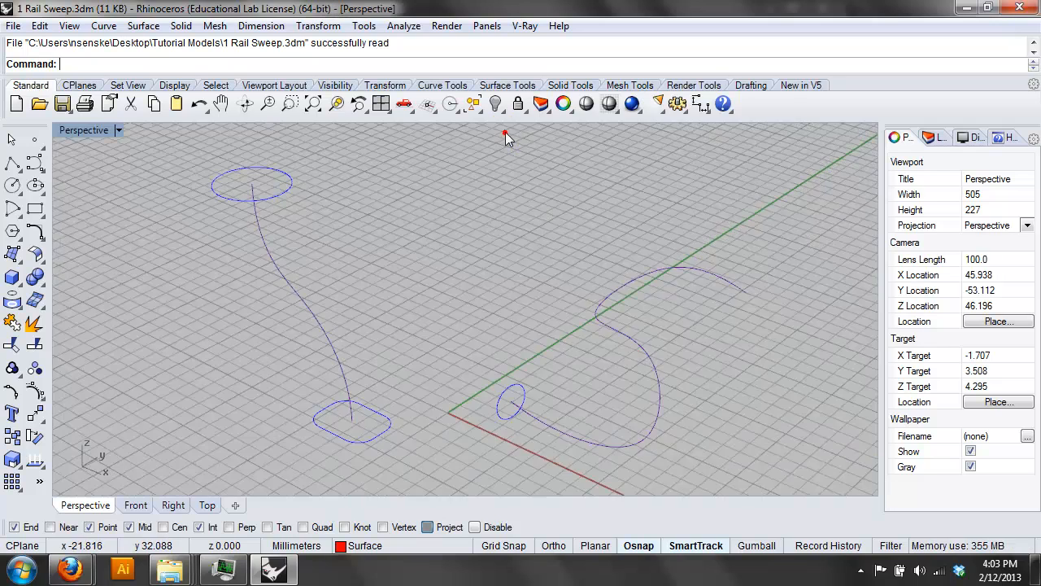
Examine from several angles how the small circle profile sits at the end of the S-shaped rail curve
right_drag(507, 349, 534, 354)
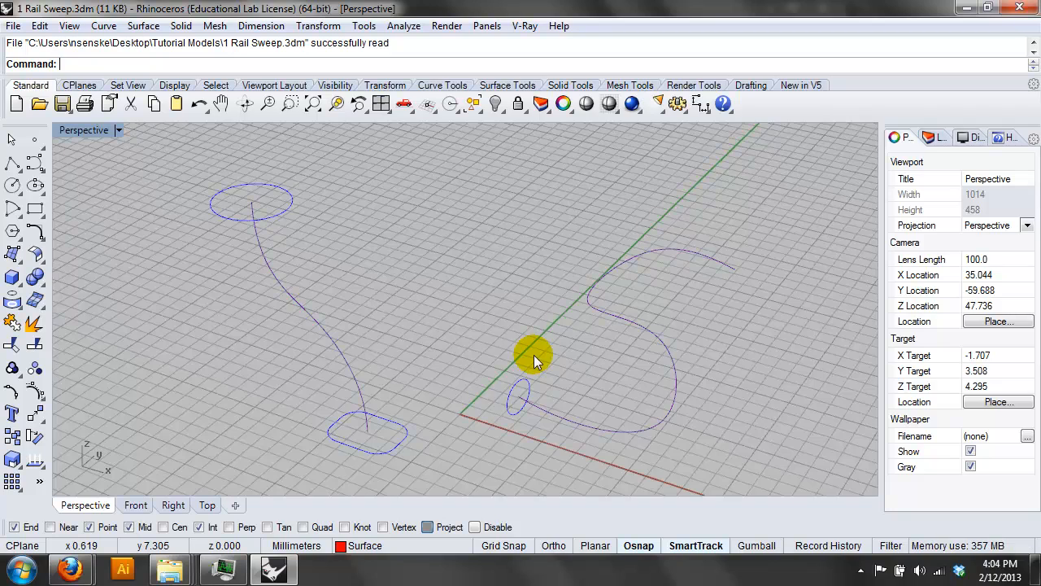
right_drag(533, 355, 574, 395)
click(506, 334)
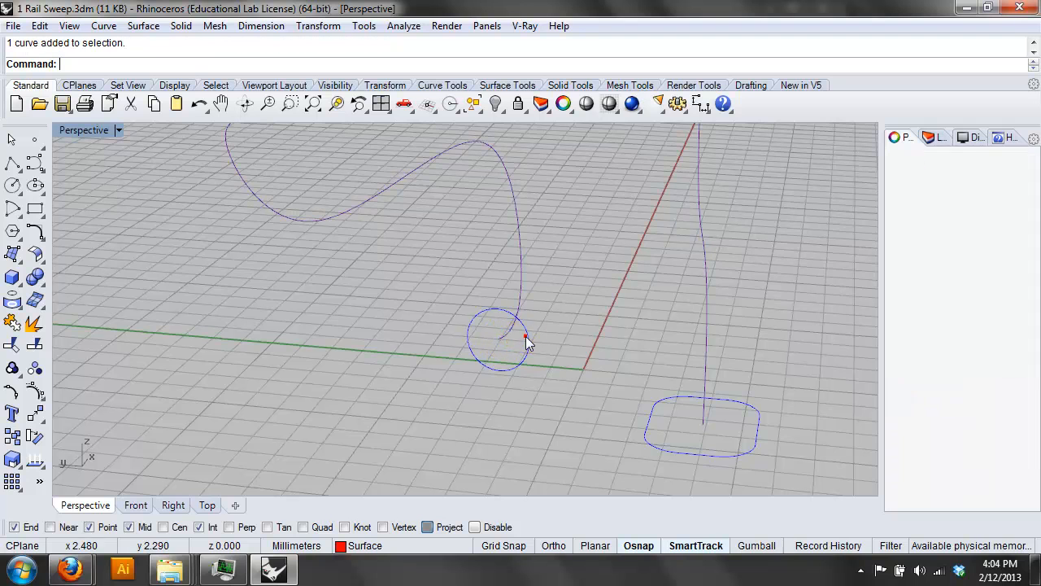
click(499, 338)
click(563, 333)
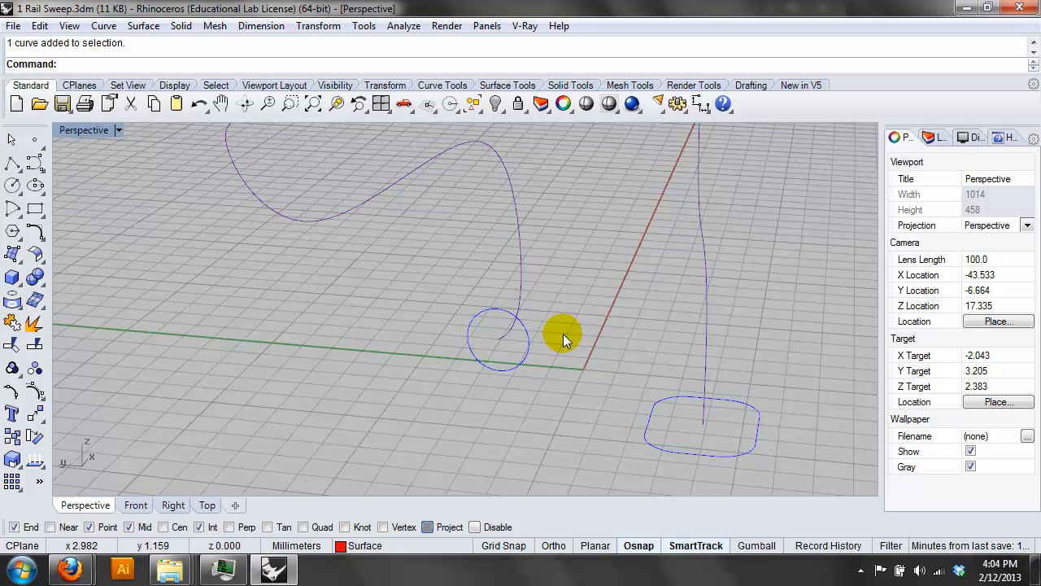
right_drag(563, 334, 579, 375)
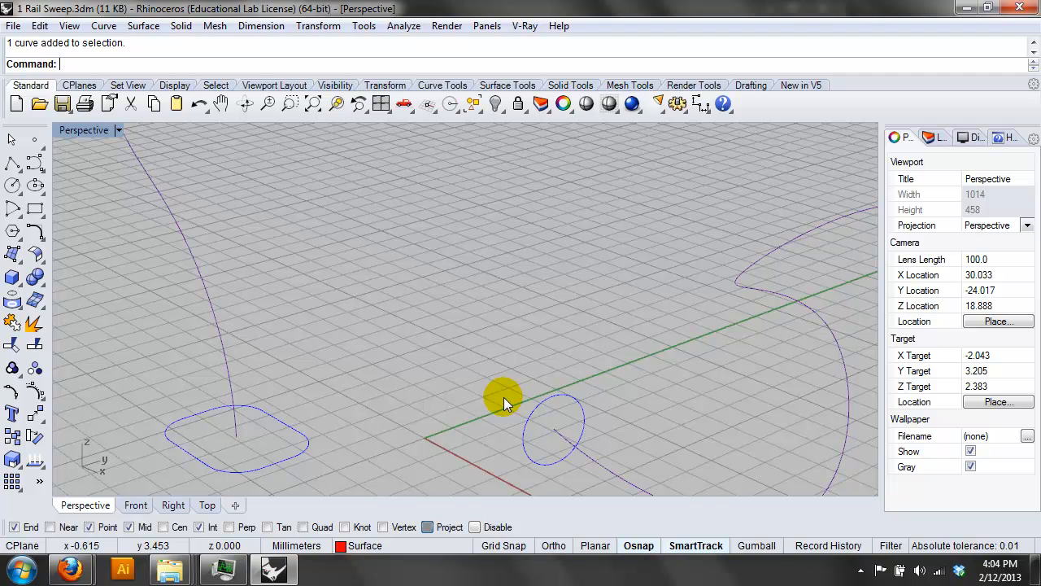
scroll(504, 397, down, 6)
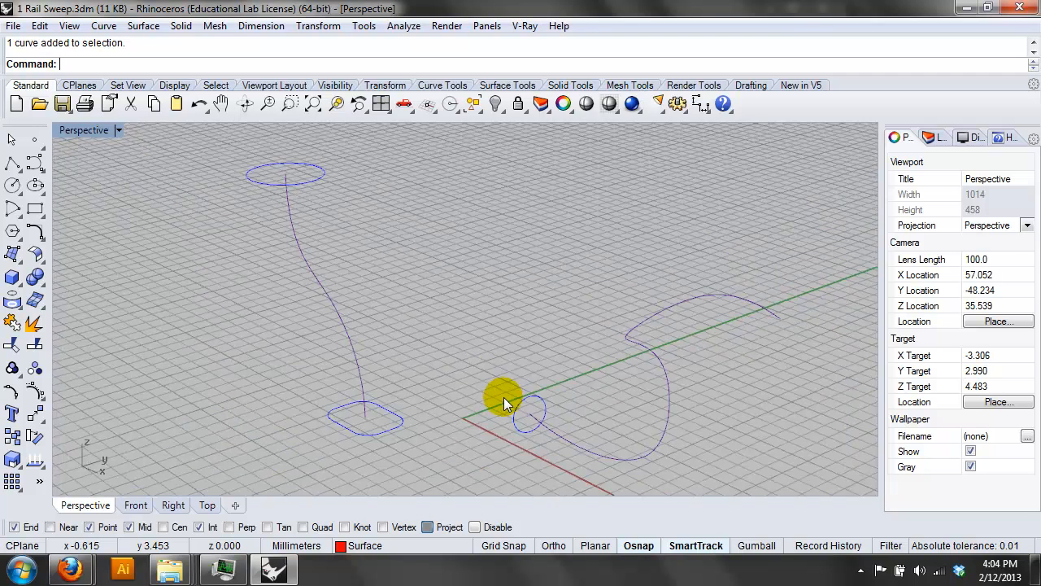
right_drag(514, 398, 553, 410)
Sweep the small circle along the S-shaped rail curve with Sweep1, using the Freeform style
text(Sw)
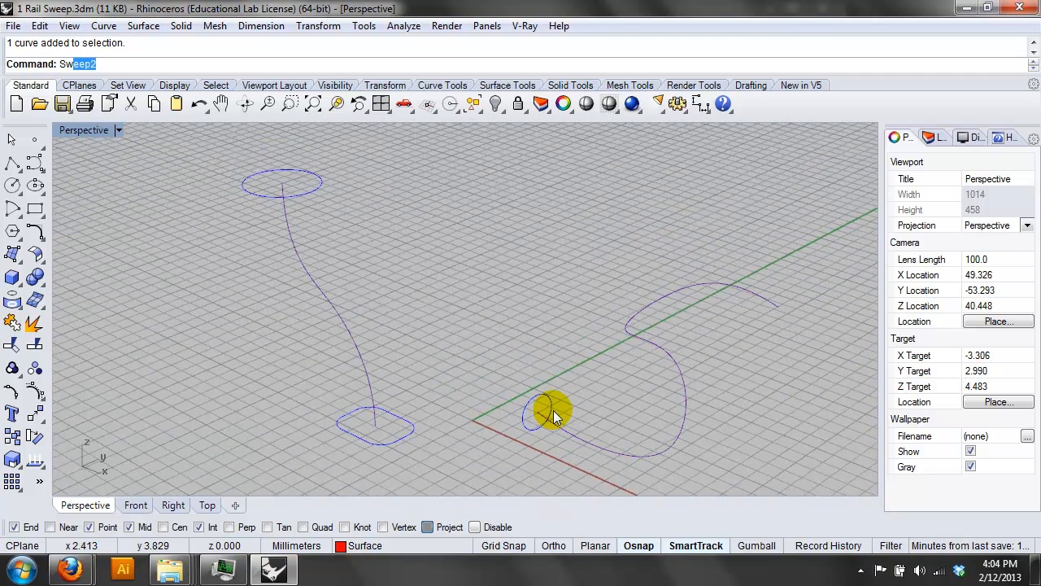
key(Down)
key(Down)
key(Down)
key(Return)
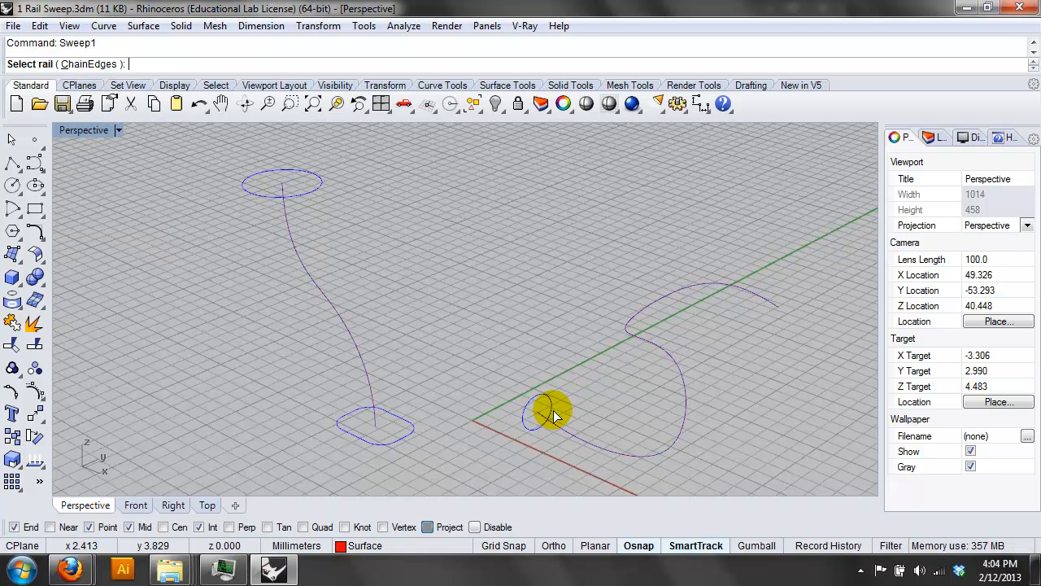
click(559, 420)
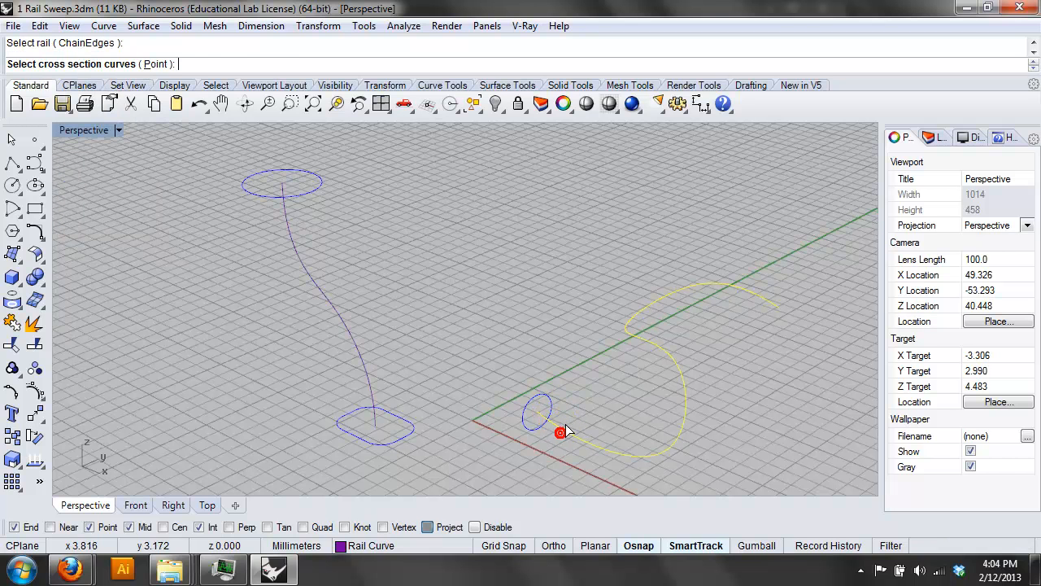
click(556, 413)
right_click(553, 412)
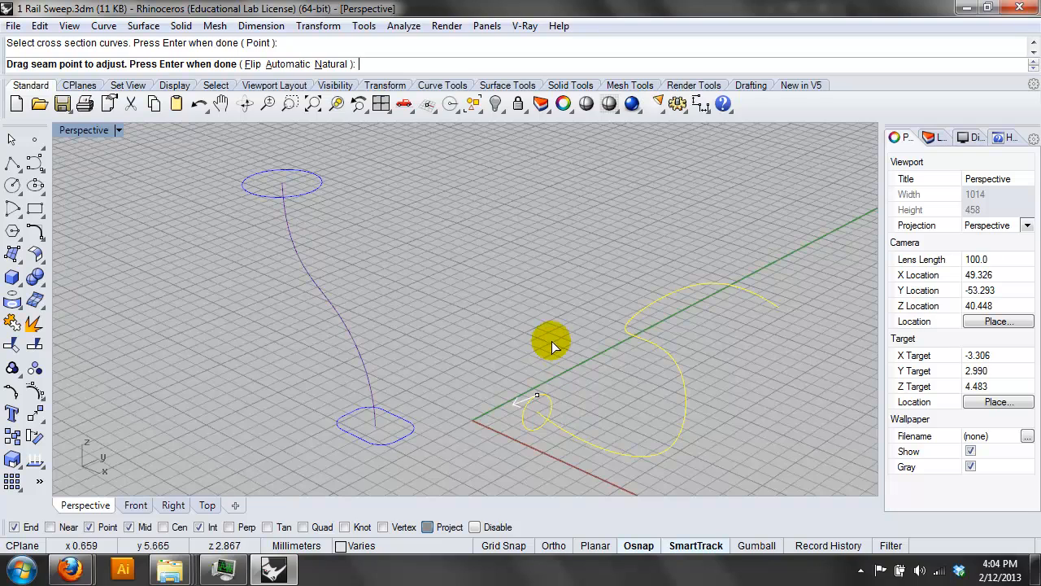
right_click(552, 340)
click(855, 529)
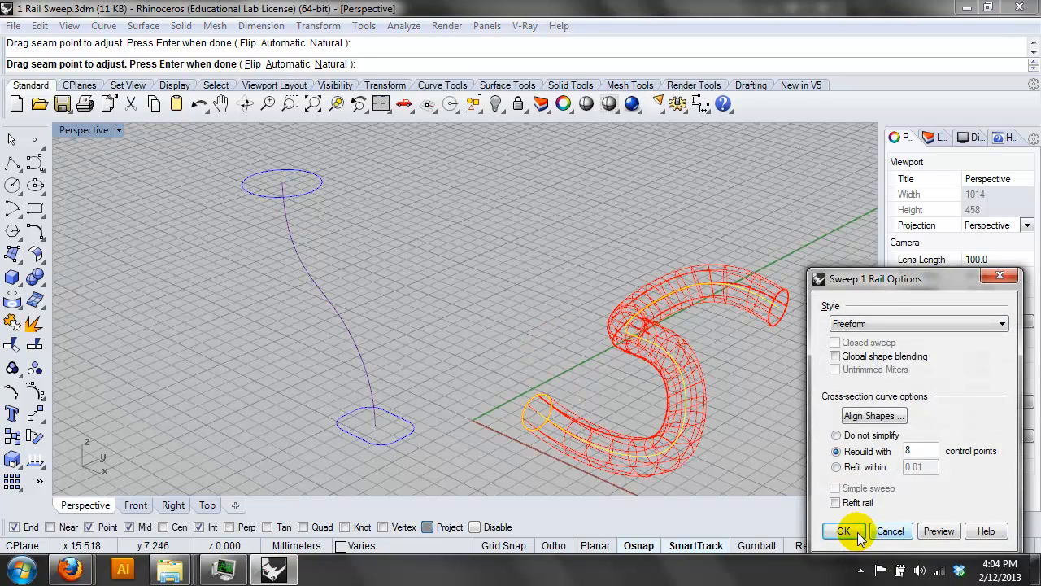
Set the Perspective viewport to Rendered display to inspect the swept tube, and undo the sweep
right_drag(561, 319, 535, 301)
click(115, 130)
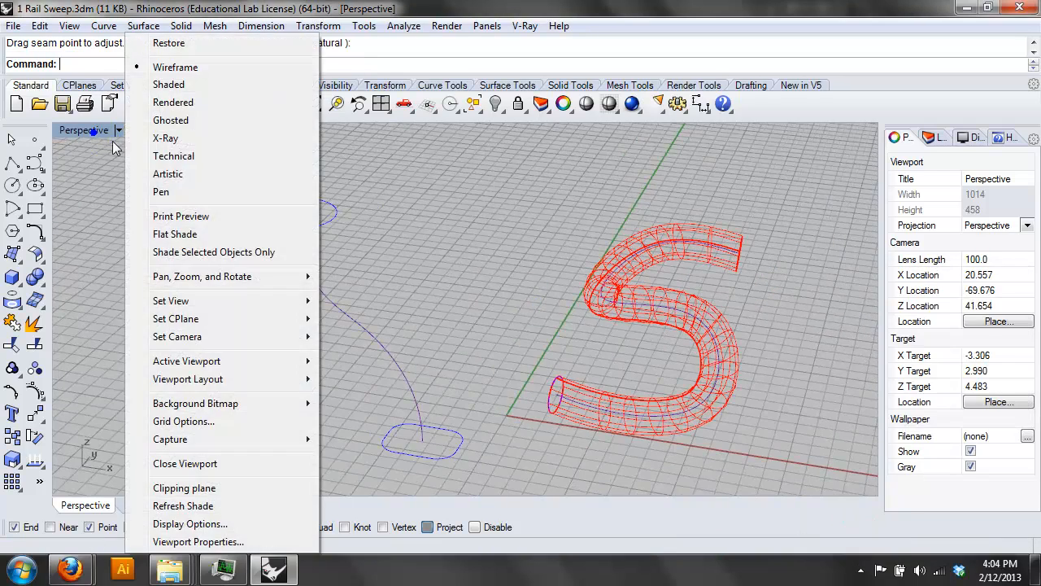
click(176, 102)
mouse_move(640, 295)
right_down()
mouse_move(395, 236)
mouse_move(645, 313)
right_up()
right_drag(614, 351, 655, 336)
scroll(616, 351, up, 6)
In the Front view, rotate the small circle about 41° clockwise around the end of the S-shaped rail
text(Front)
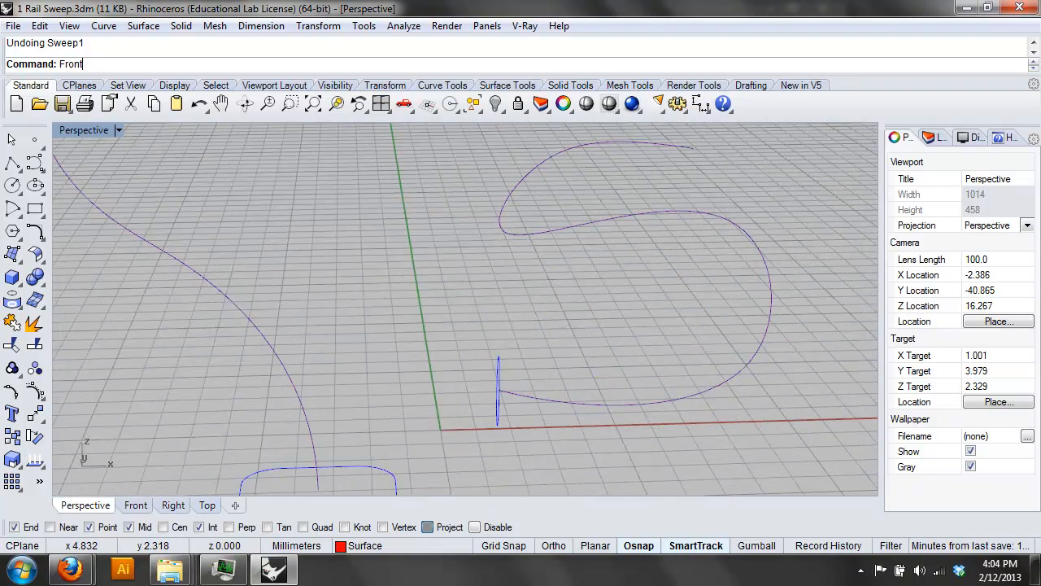
key(Return)
click(498, 373)
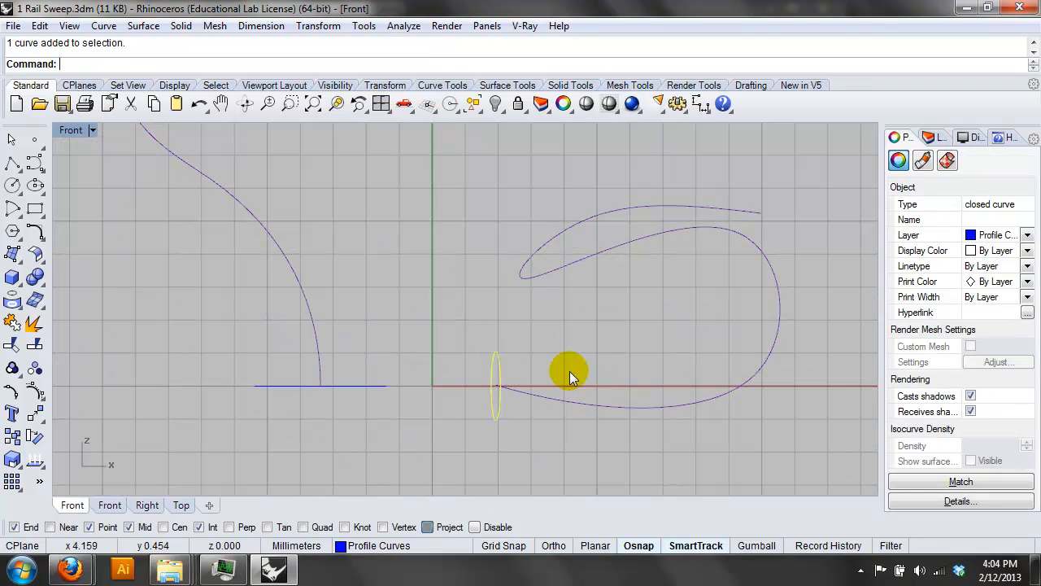
text(Roa)
key(BackSpace)
text(tate)
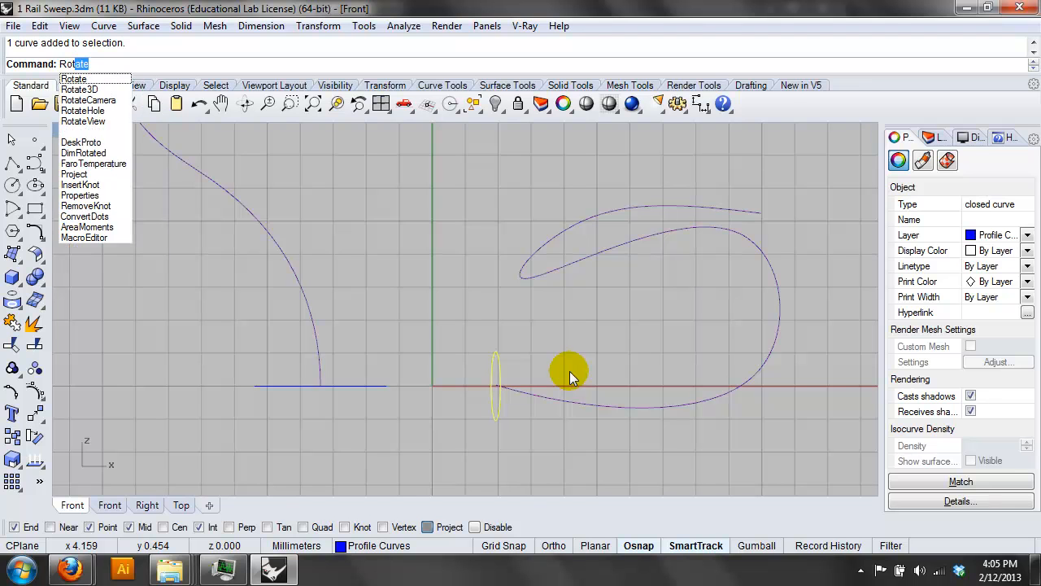
key(Return)
scroll(565, 373, up, 4)
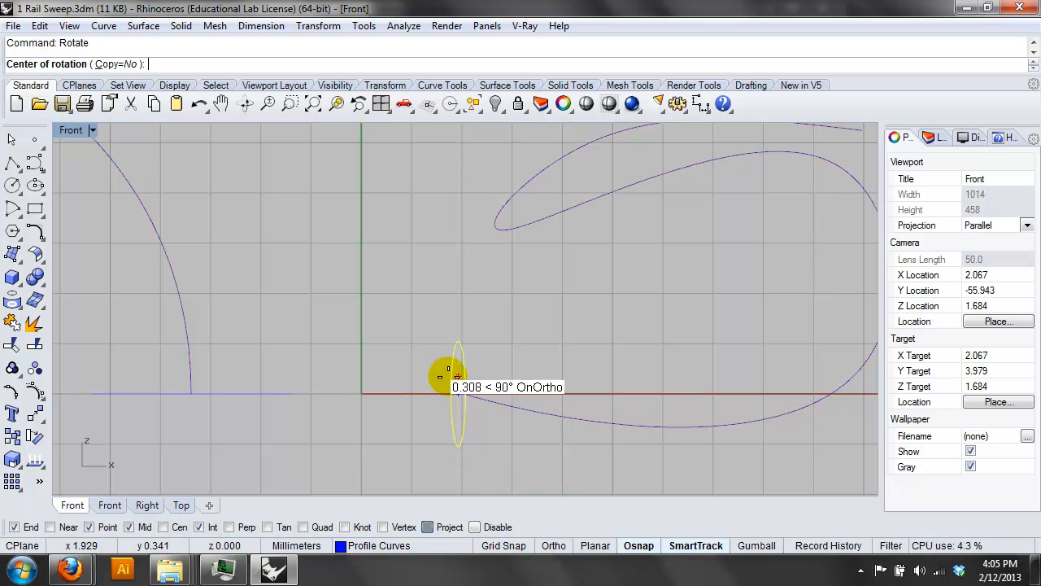
click(458, 393)
click(462, 287)
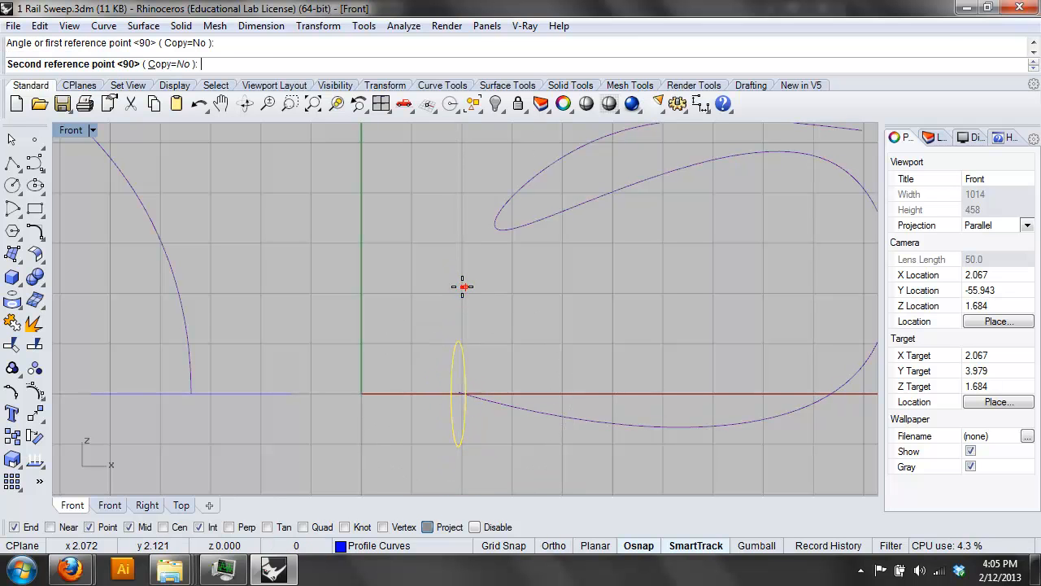
click(557, 285)
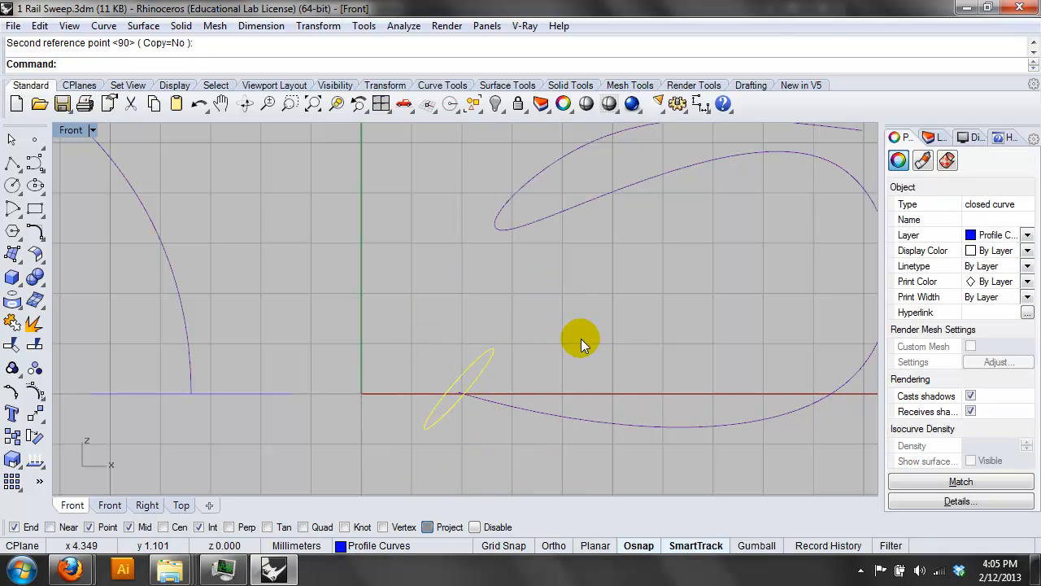
key(Escape)
Rotate the tilted circle further clockwise around the rail's end until it lies nearly flat
right_click(494, 368)
click(474, 384)
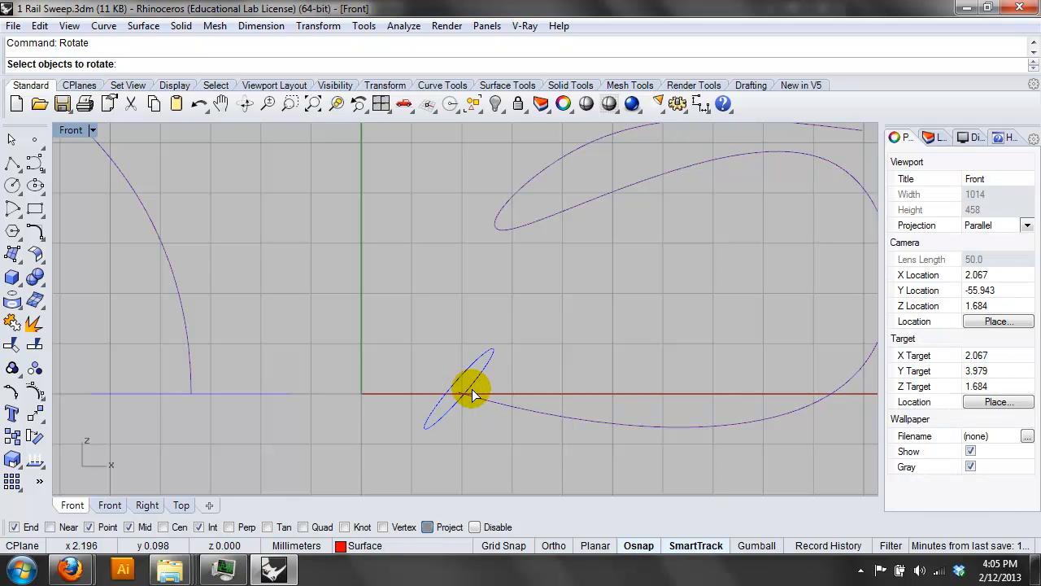
key(Return)
click(456, 389)
click(457, 308)
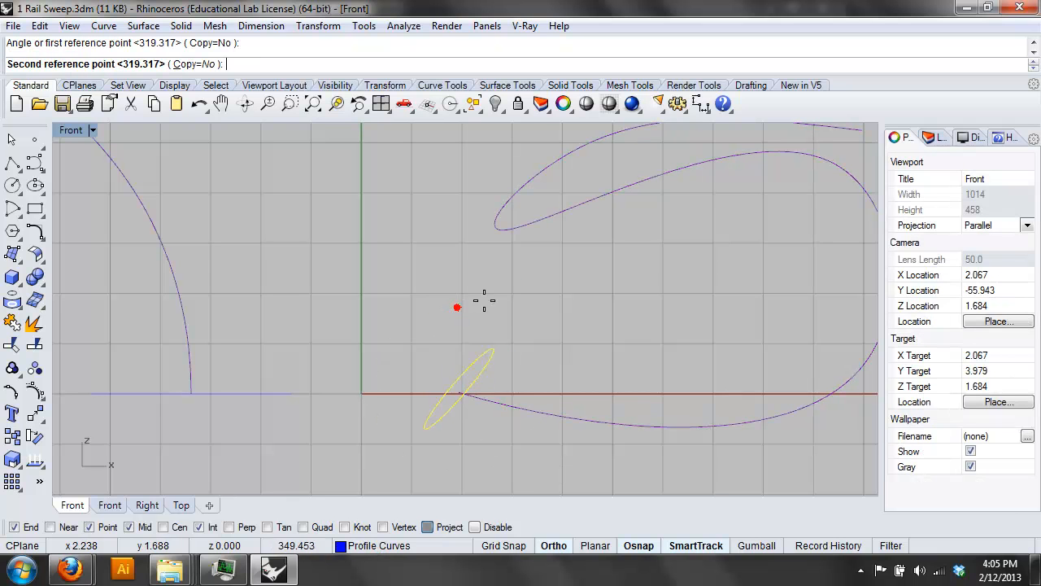
click(531, 283)
scroll(617, 368, down, 1)
scroll(617, 368, down, 1)
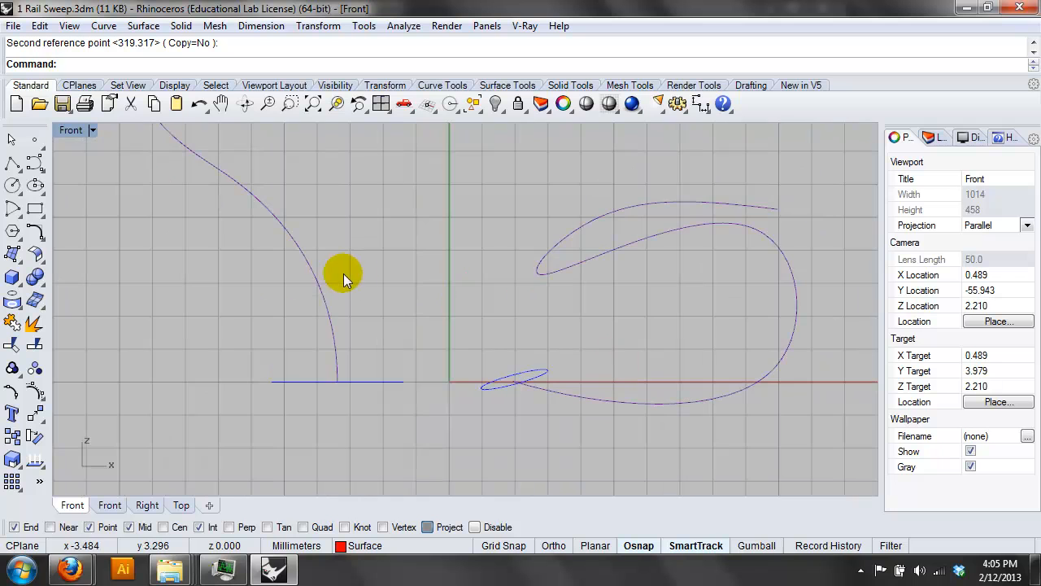
Return the viewport to the Perspective view, showing both rail curves and their profiles at an angle
click(74, 140)
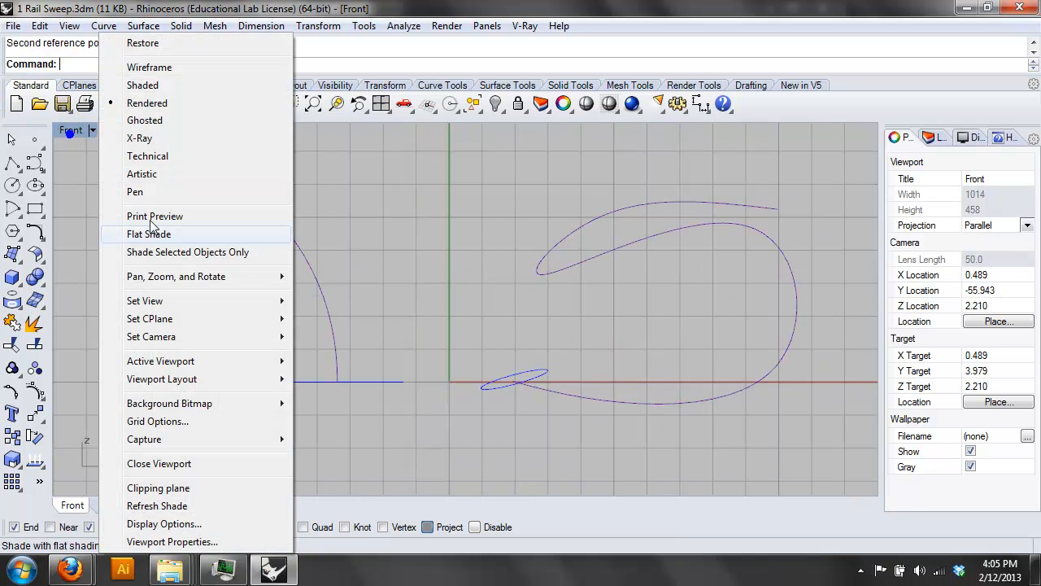
mouse_move(135, 294)
click(364, 431)
right_drag(361, 421, 520, 379)
scroll(525, 386, up, 1)
Sweep the tilted circle along the S-shaped rail with a one-rail sweep, and inspect the resulting tube
text(Sweep2)
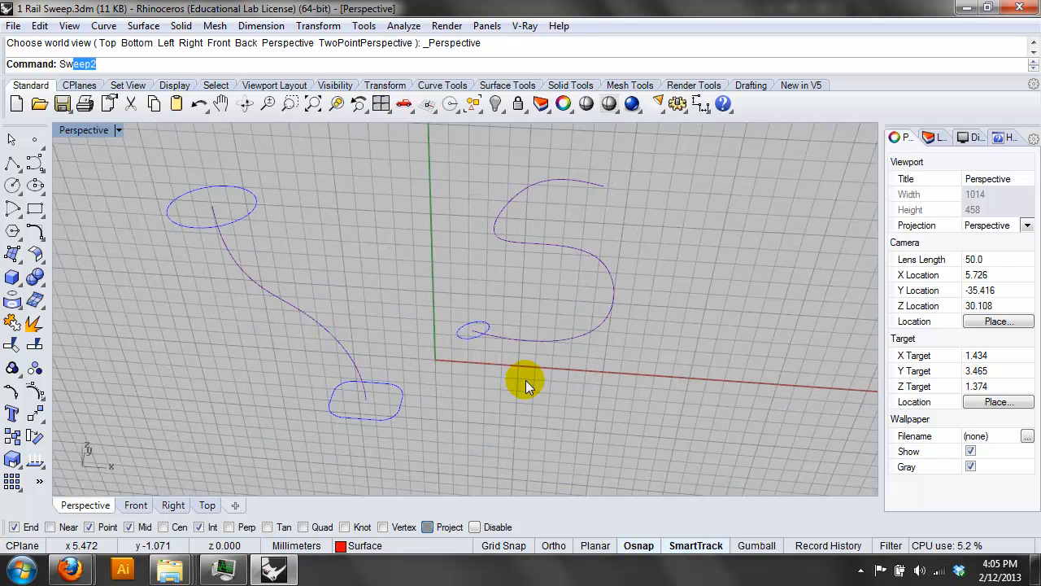
key(Return)
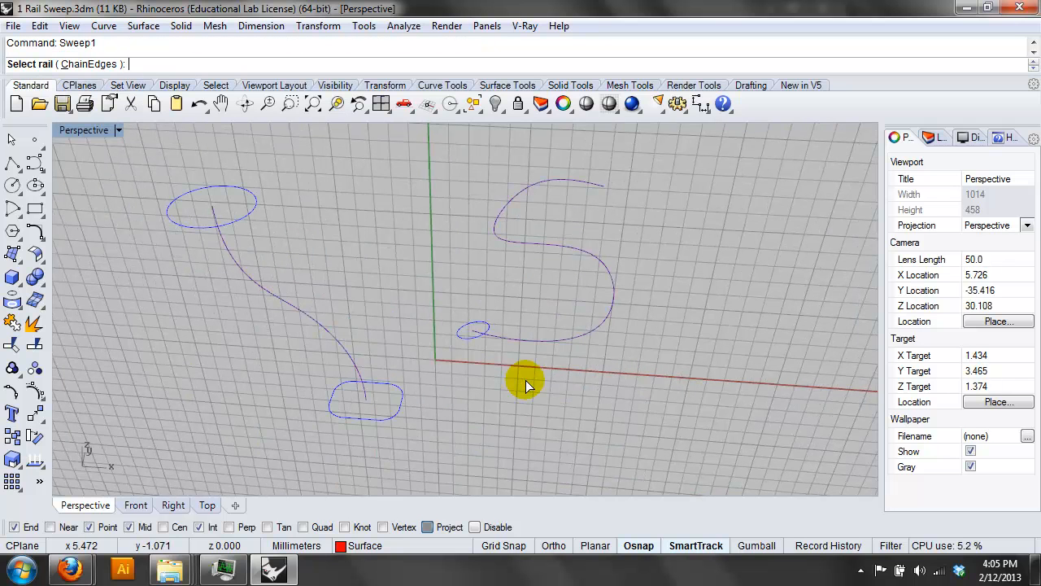
click(518, 339)
right_click(502, 328)
right_click(501, 326)
click(502, 336)
click(491, 328)
right_click(492, 324)
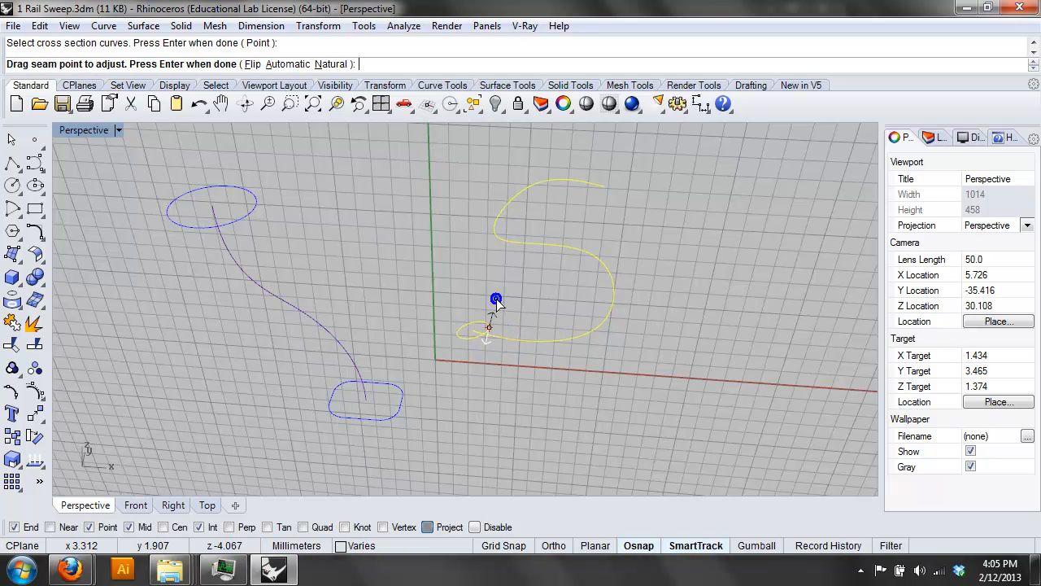
right_click(513, 302)
click(843, 530)
right_drag(585, 268, 698, 277)
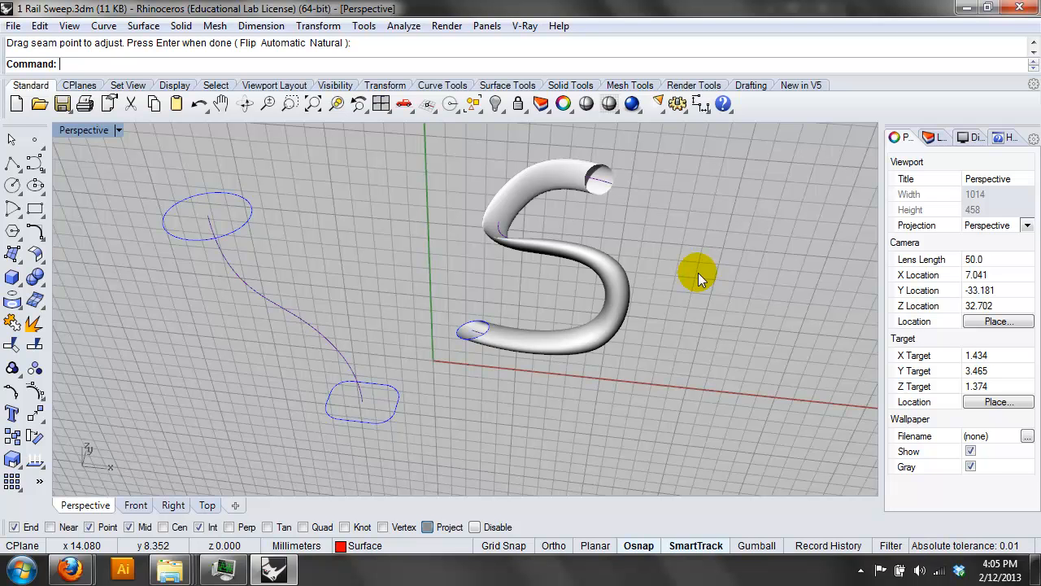
right_drag(697, 271, 634, 318)
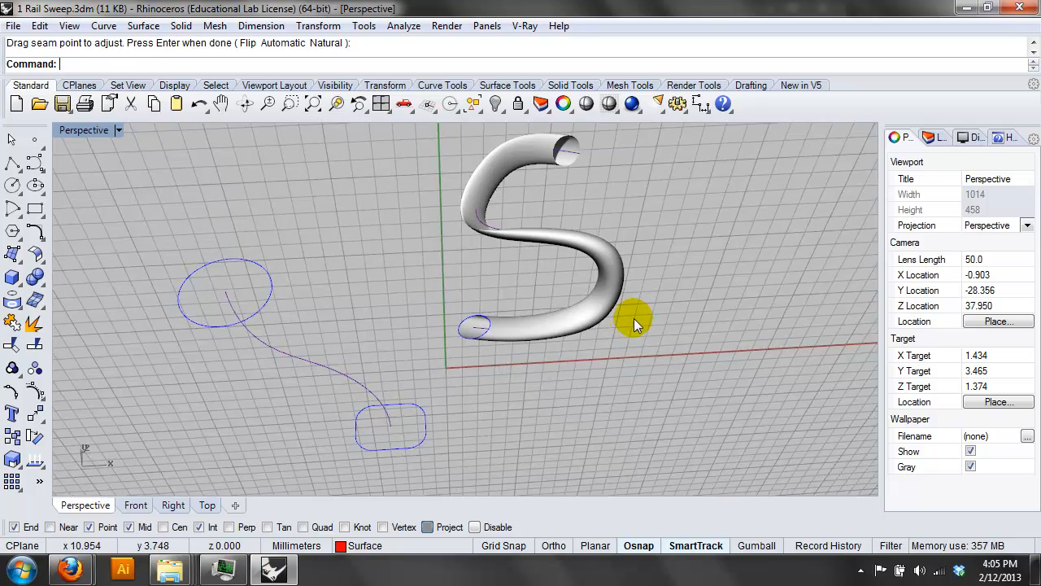
Undo the sweep and the circle's last rotation, and move the circle away from the S-shaped rail, near the red X axis
key(ctrl+z)
key(ctrl+z)
right_drag(572, 381, 533, 313)
text(Move)
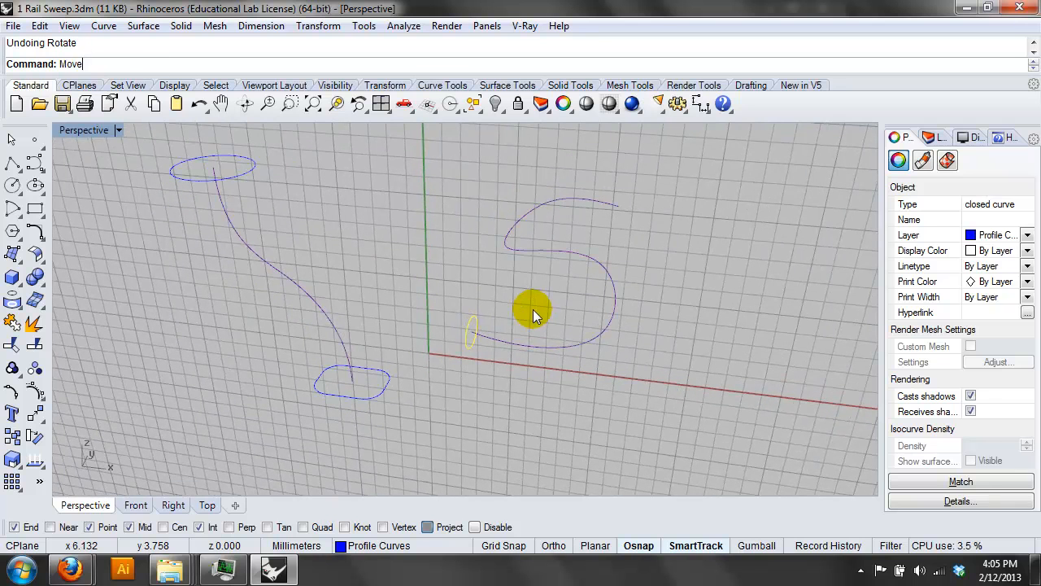
key(Return)
click(480, 381)
click(745, 424)
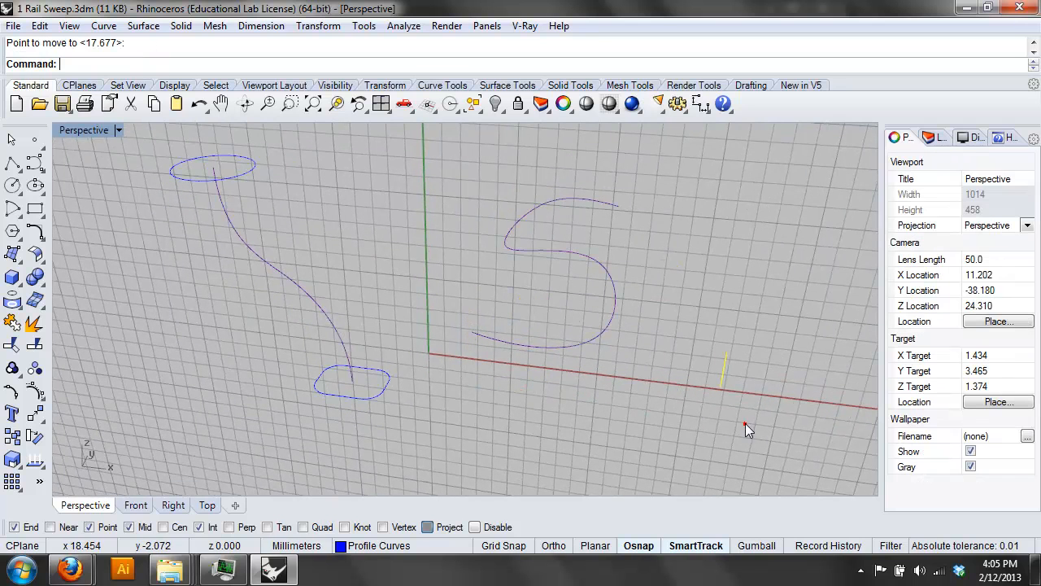
click(599, 410)
Try a one-rail sweep of the detached circle along the S-shaped rail, inspect the preview, and cancel it
text(Sweep1)
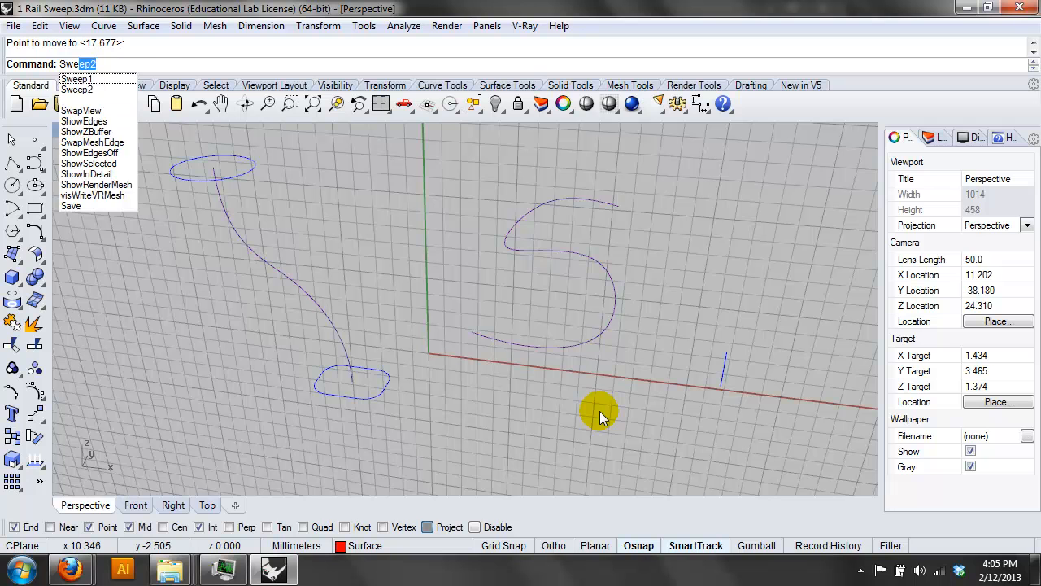
key(Return)
click(589, 348)
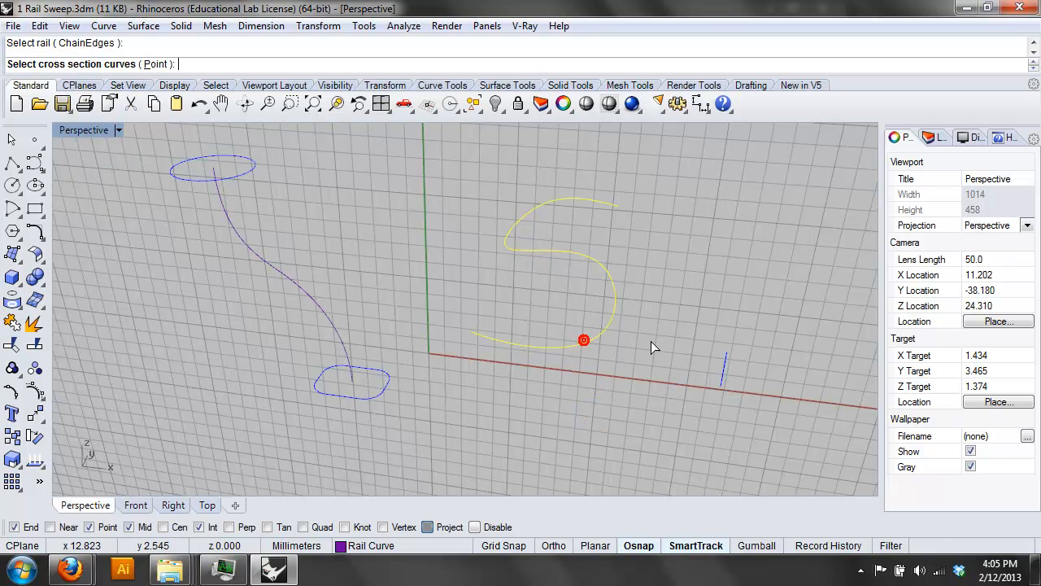
click(726, 363)
right_click(775, 329)
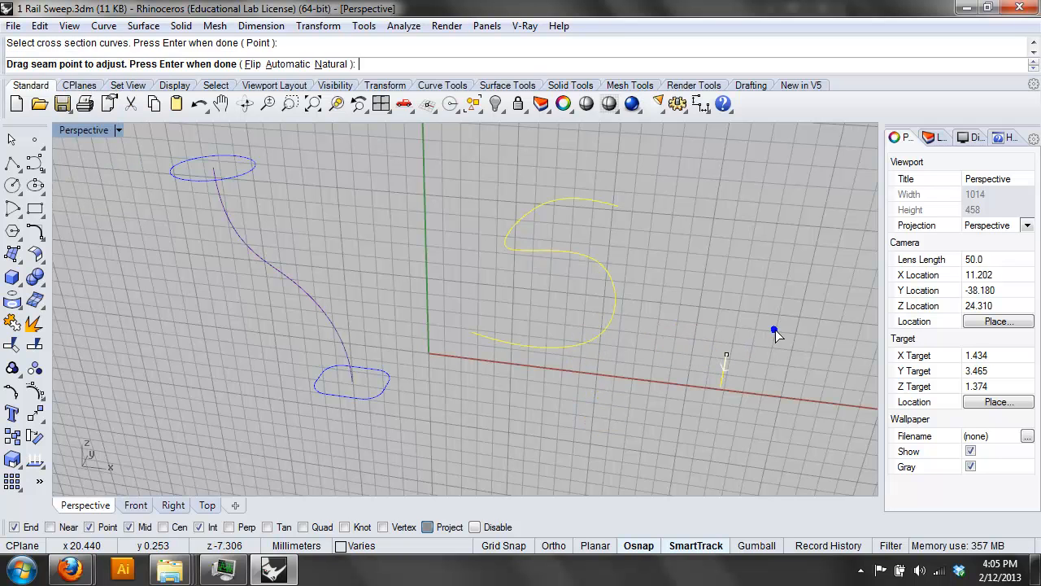
right_click(779, 328)
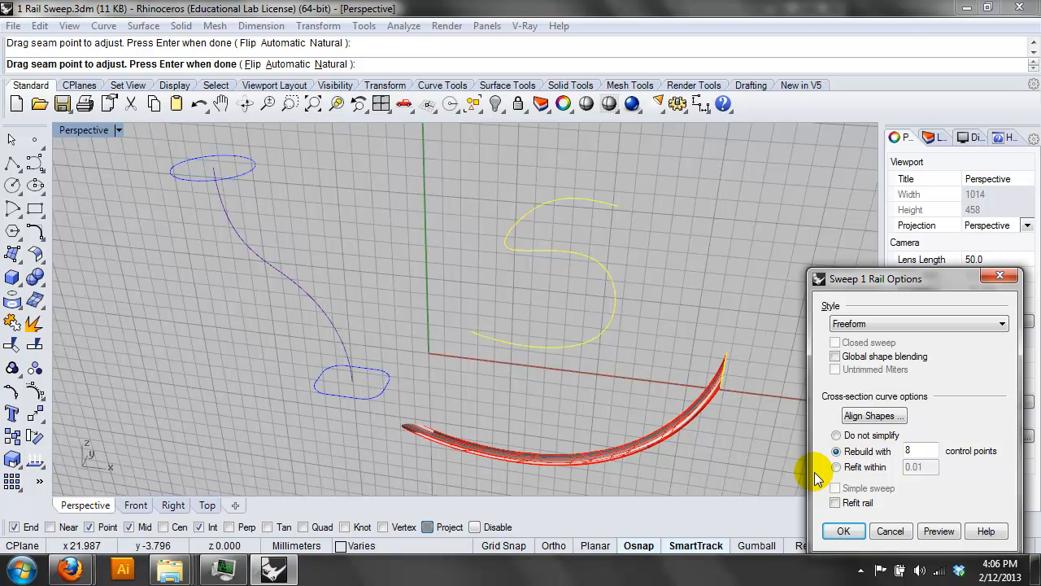
right_drag(709, 469, 854, 483)
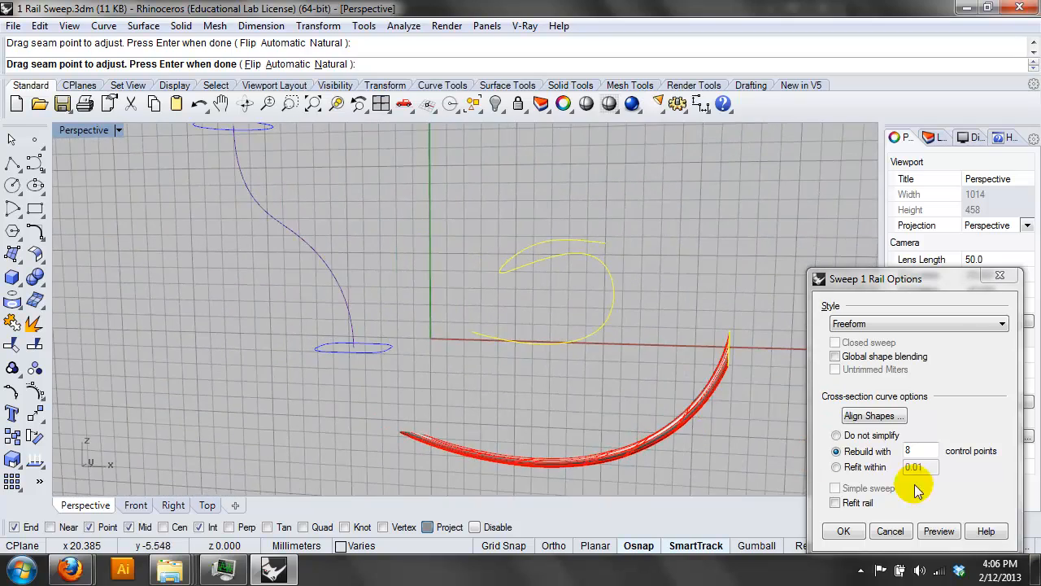
click(890, 532)
Hide the grid in the Perspective viewport by setting the Grid command's ShowGrid option to No
right_drag(646, 371, 255, 327)
click(281, 305)
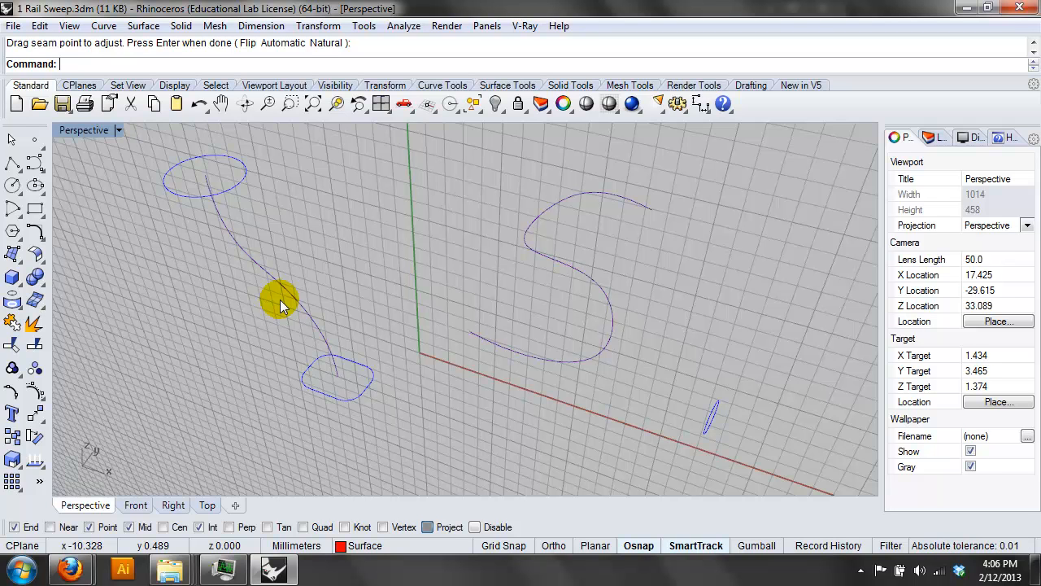
text(Grid)
key(Return)
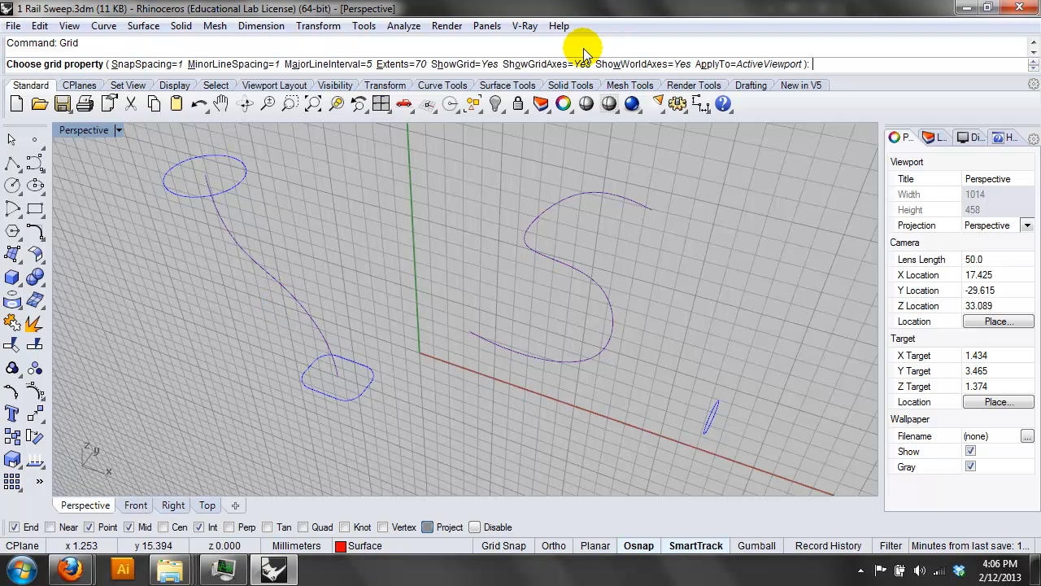
click(468, 63)
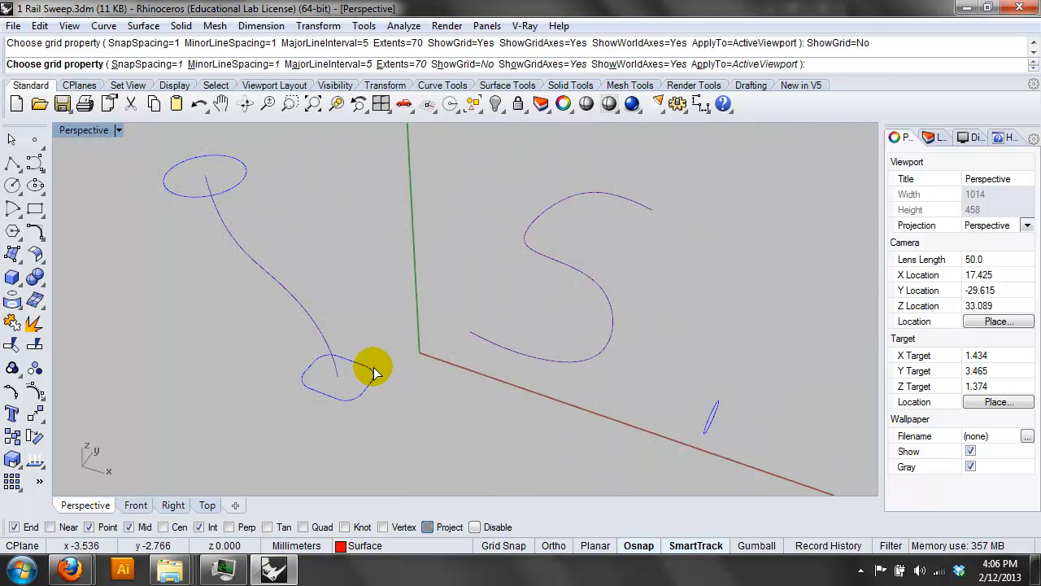
right_drag(373, 371, 271, 213)
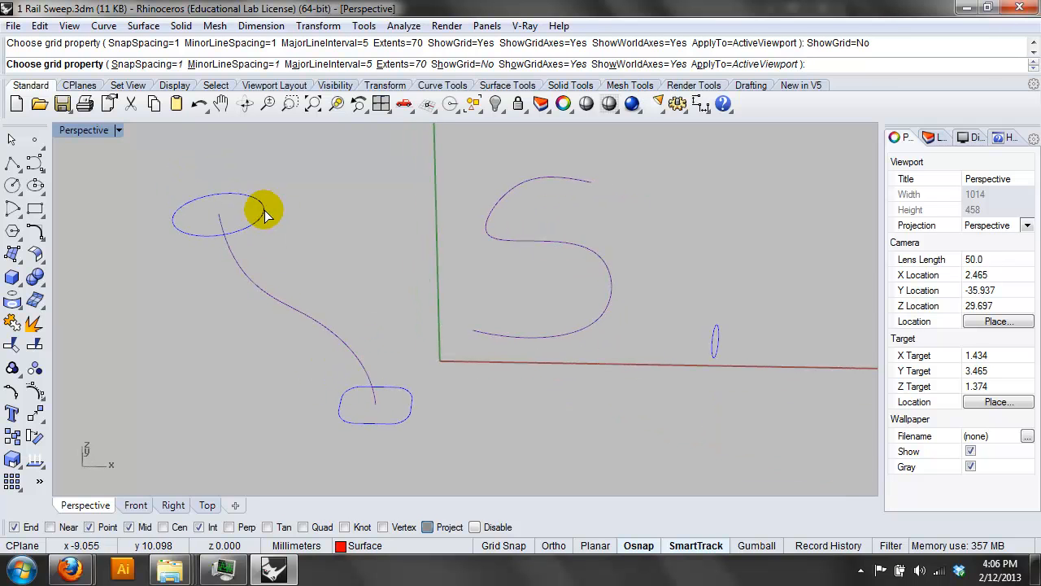
right_drag(406, 280, 397, 281)
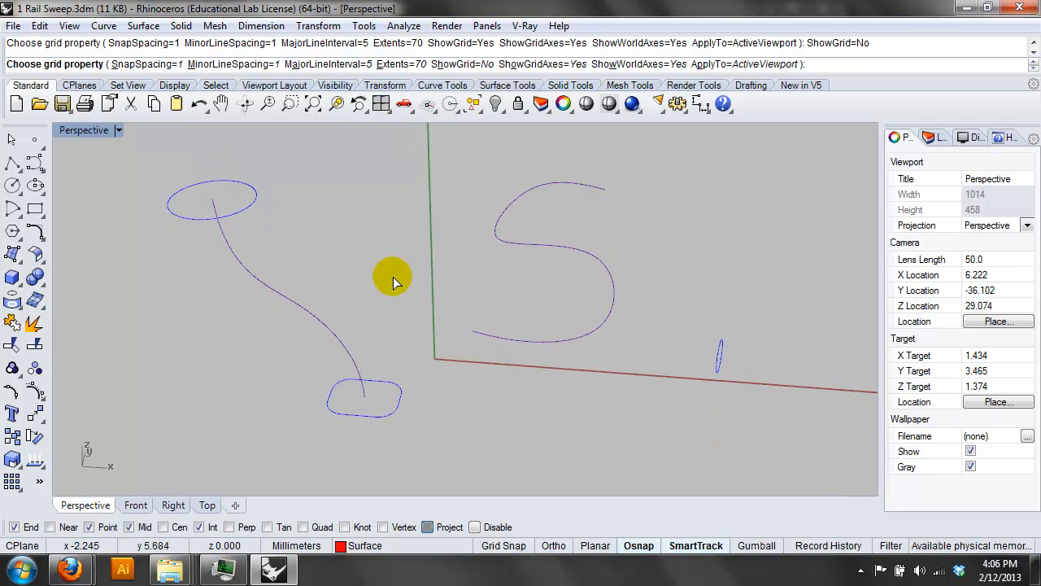
key(Return)
Create a one-rail sweep along the other rail, using its upper round profile and lower rounded rectangle as cross sections
text(Sw)
key(Return)
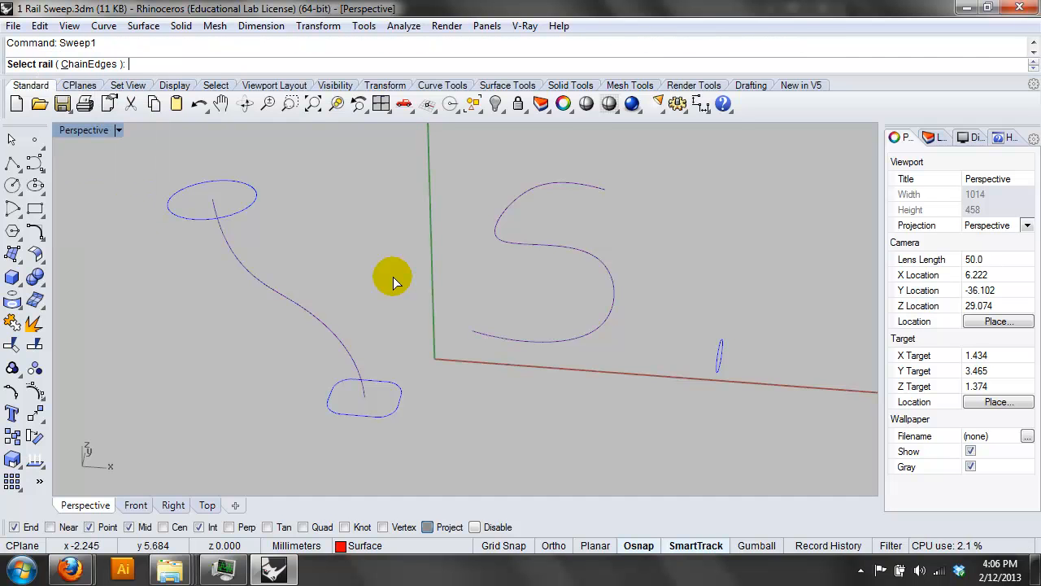
click(319, 317)
click(254, 197)
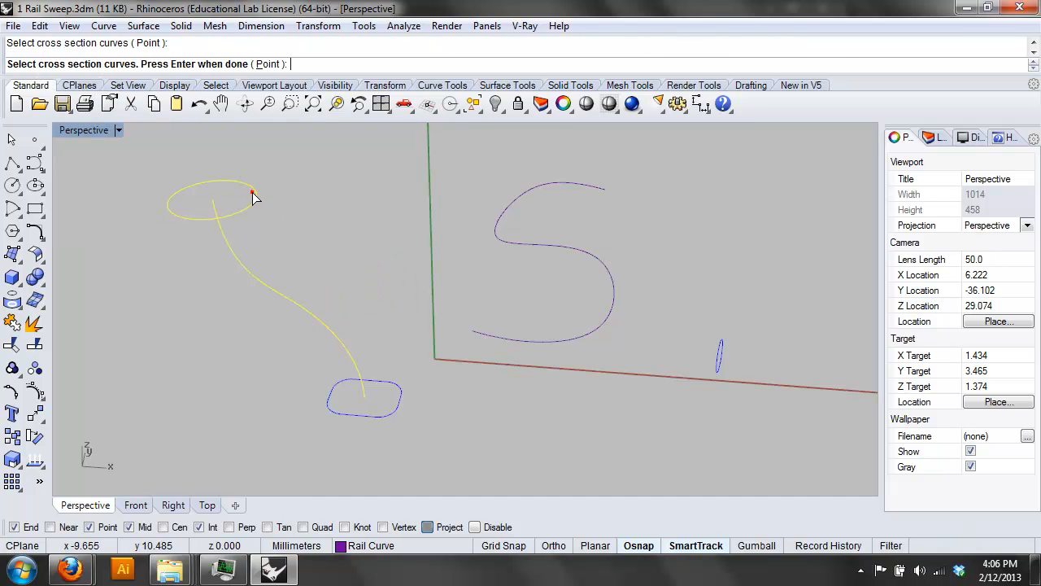
click(362, 377)
right_click(377, 379)
right_click(414, 355)
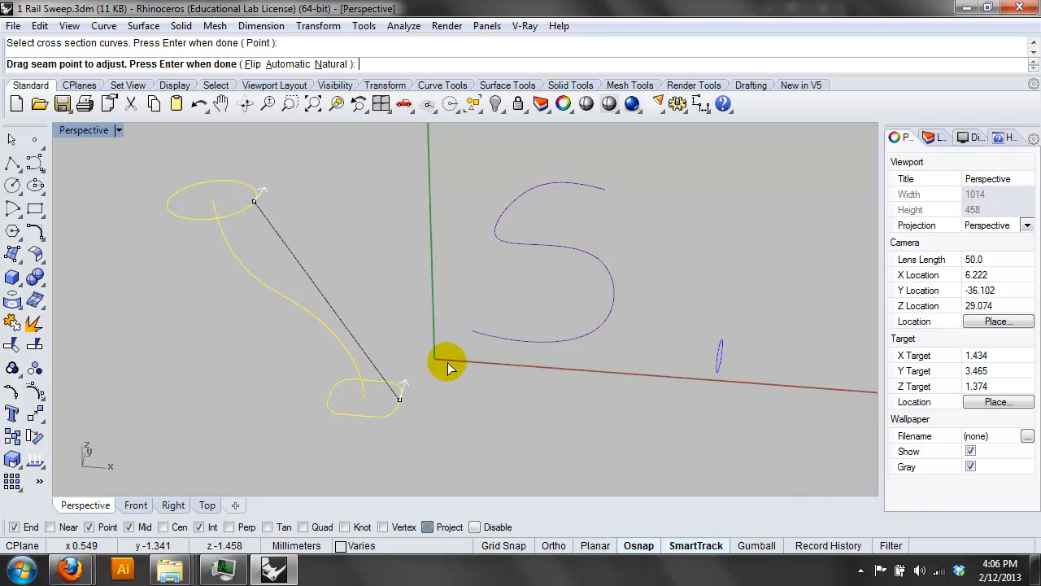
click(844, 527)
right_drag(456, 431, 388, 440)
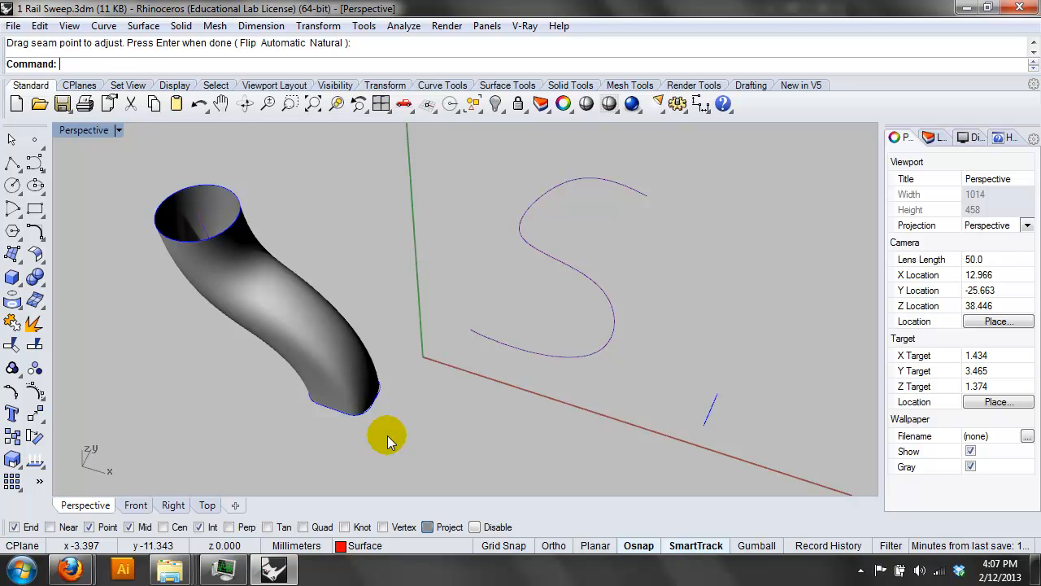
right_drag(384, 435, 450, 284)
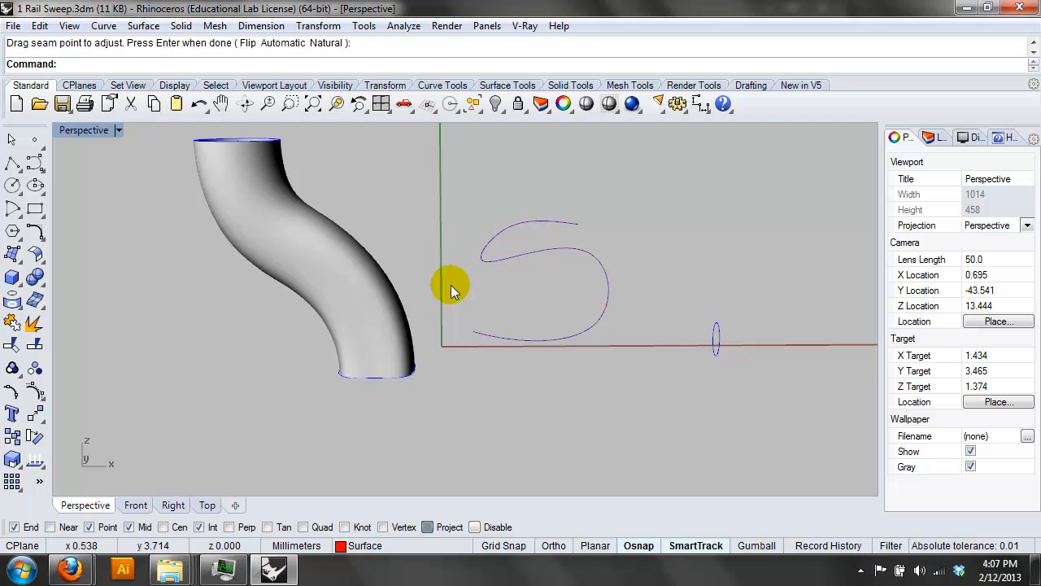
right_drag(450, 285, 300, 349)
Open the 2 Rail Sweep.3dm model and maximize its Perspective viewport around the base curves
click(16, 29)
click(32, 56)
click(518, 329)
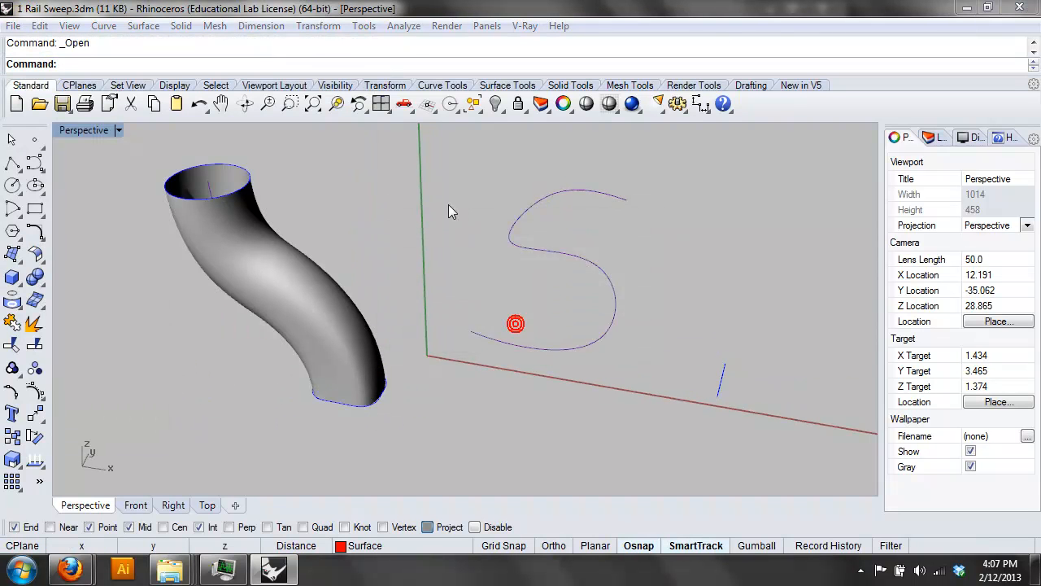
click(453, 235)
double_click(453, 234)
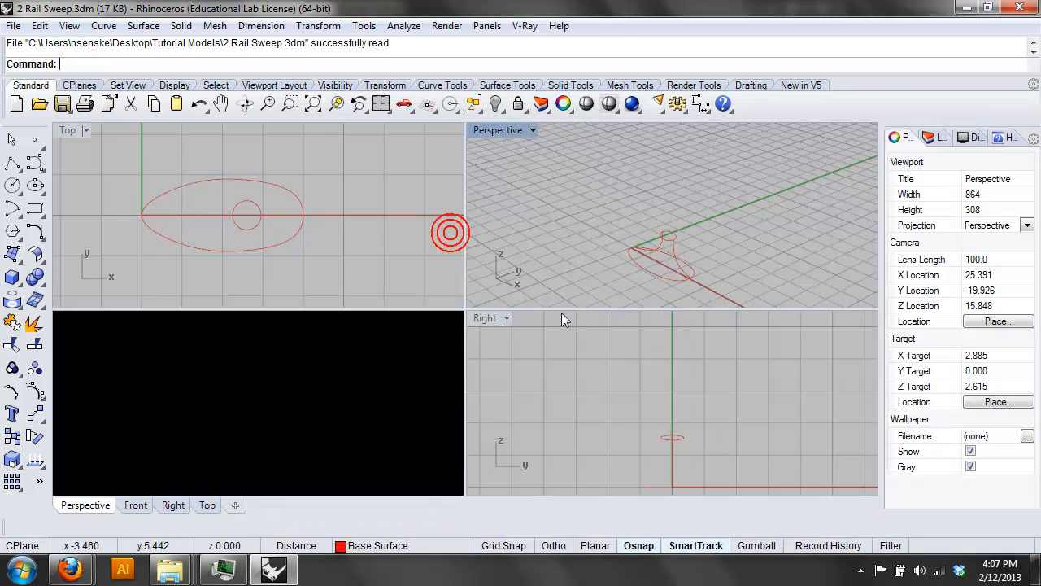
double_click(492, 130)
right_drag(405, 350, 599, 390)
scroll(569, 415, up, 4)
shift+right_drag(564, 424, 619, 325)
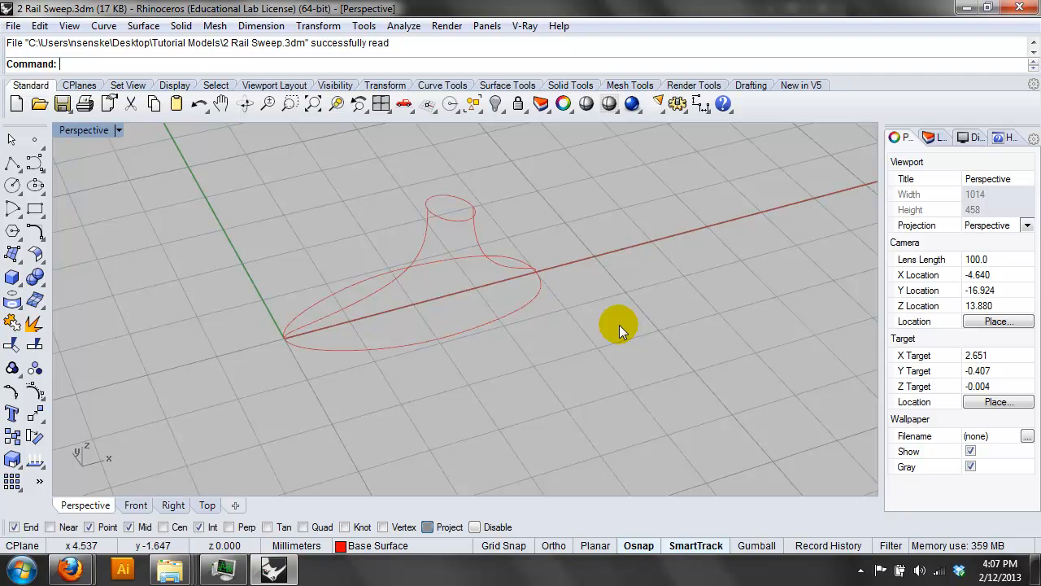
Highlight the two side curves, the upper circle and the base oval in turn to identify the rails and cross sections
click(475, 230)
click(427, 228)
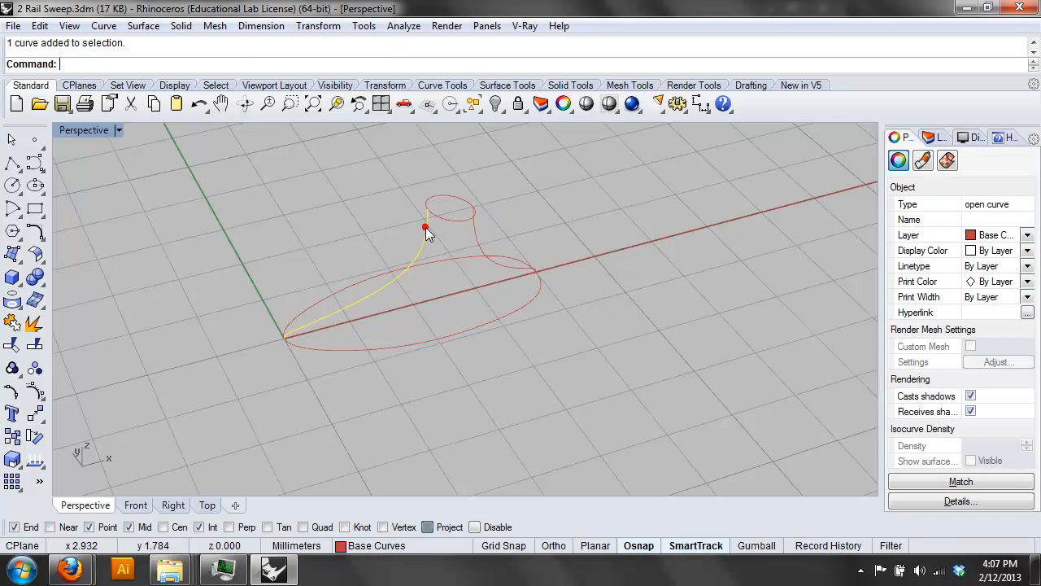
click(473, 230)
click(427, 228)
click(456, 217)
click(468, 258)
click(515, 422)
right_drag(515, 422, 588, 354)
Create a two-rail sweep along the two side curves with the upper circle and base oval as cross sections, using Do not simplify
text(Sweep2)
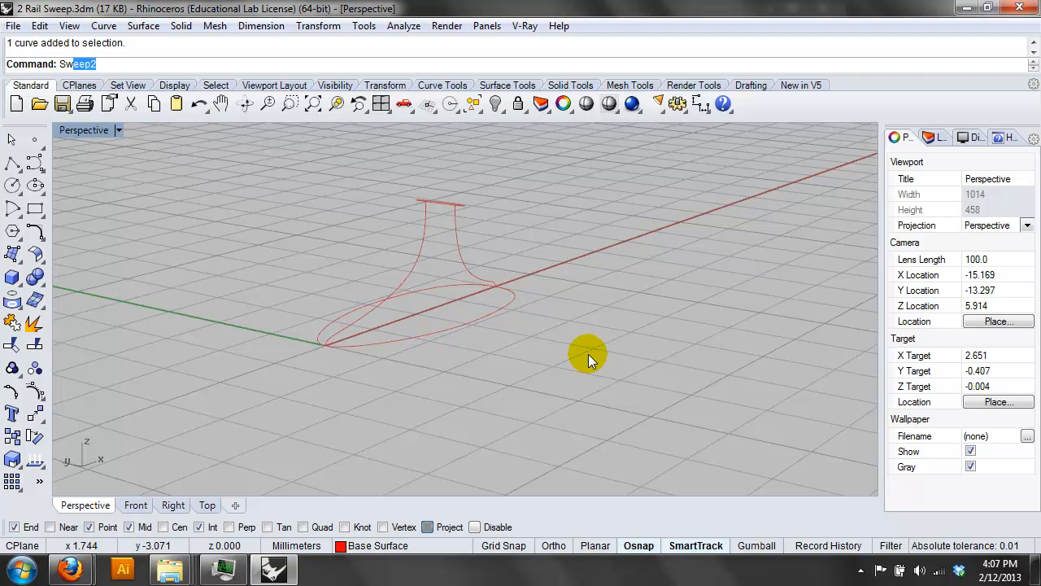
key(Return)
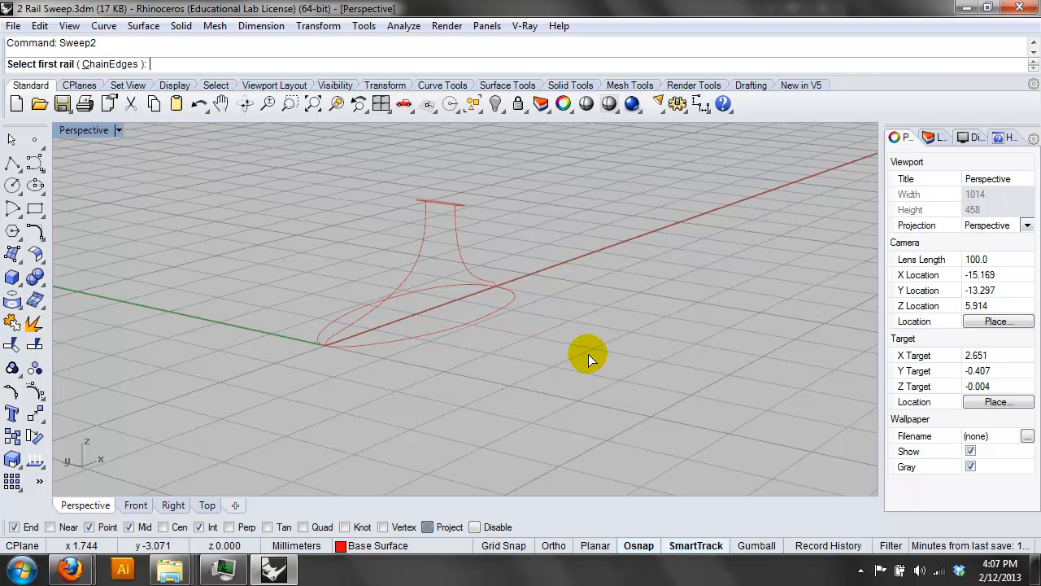
click(468, 269)
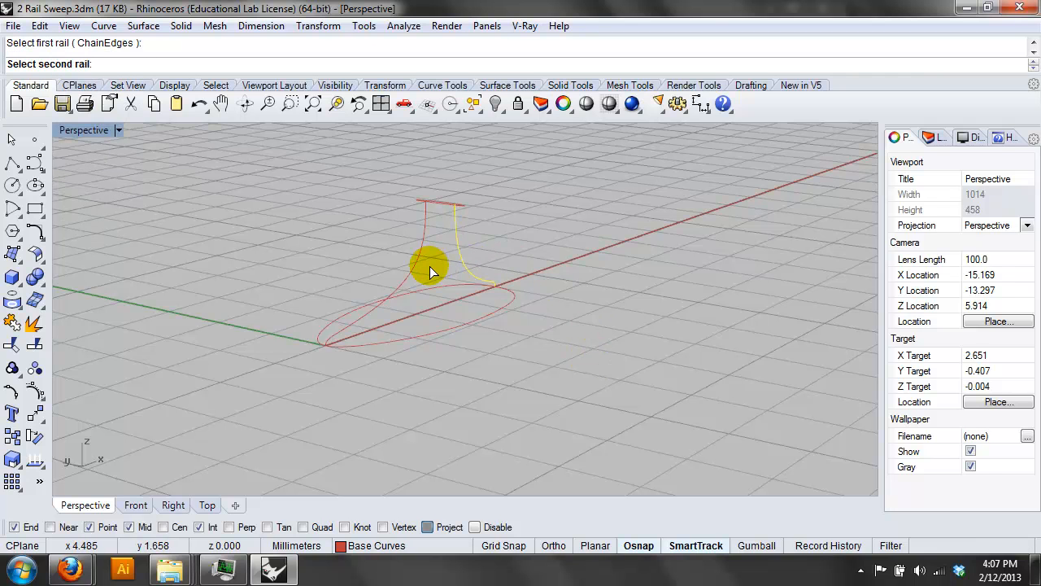
click(420, 267)
click(418, 241)
click(443, 200)
click(446, 281)
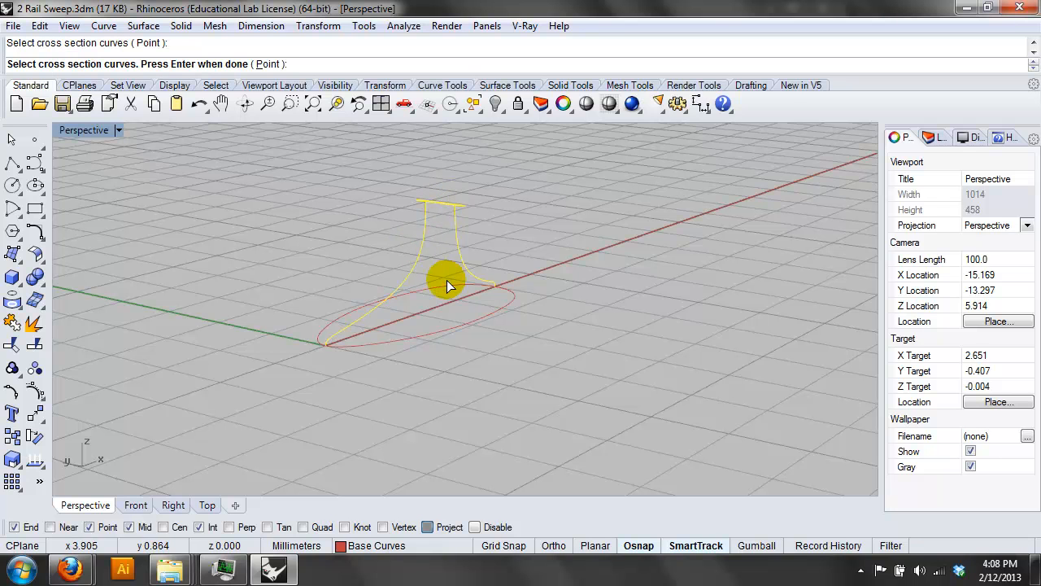
right_click(541, 249)
right_click(564, 266)
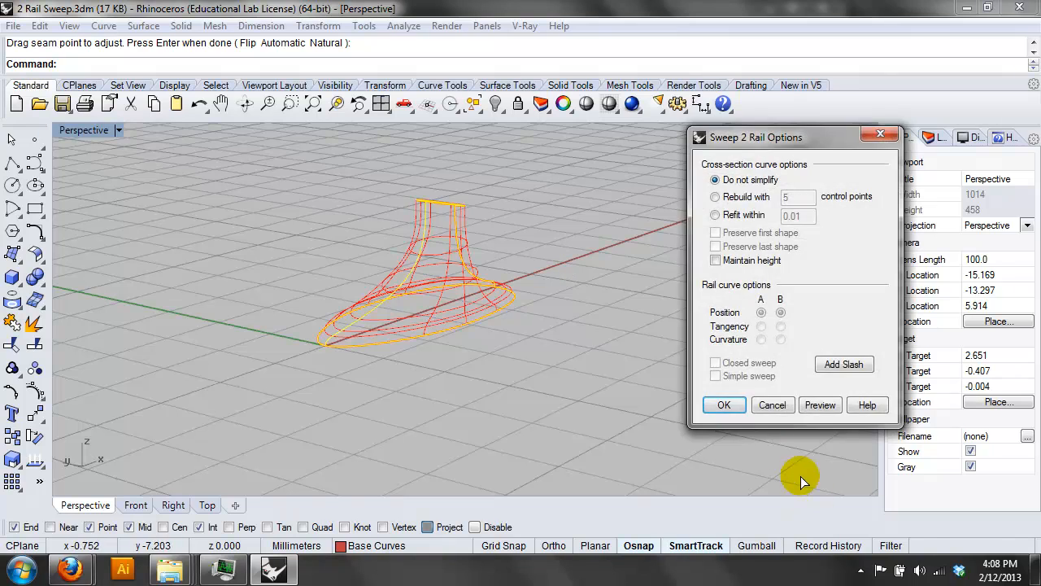
click(727, 398)
Set the Perspective viewport to Rendered display and inspect the lower edge of the swept base up close
click(118, 131)
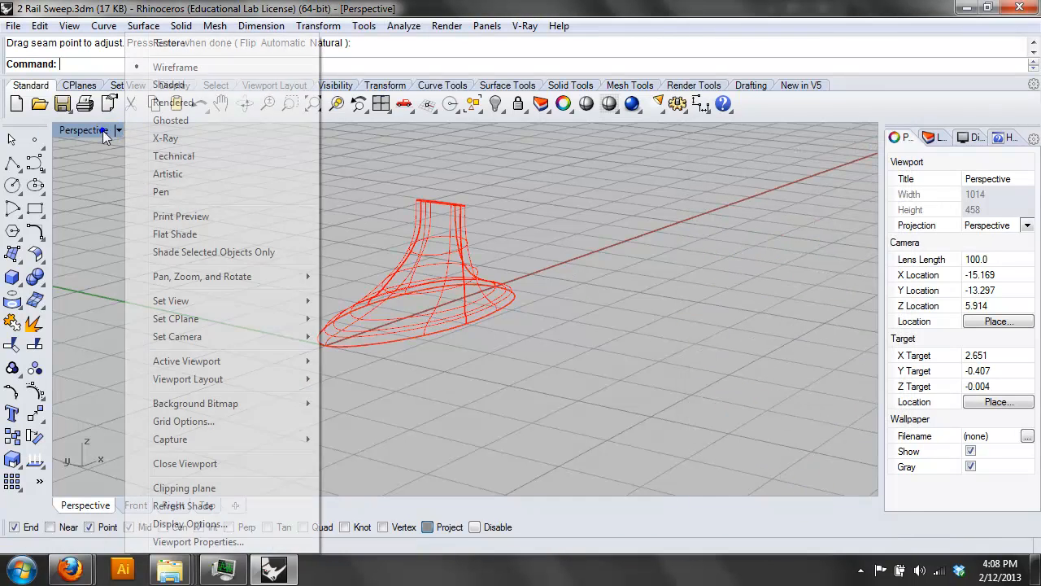
click(150, 102)
right_drag(592, 195, 456, 242)
scroll(639, 389, up, 5)
right_drag(655, 350, 667, 362)
Switch the viewport to the Front view to examine how the swept surface meets the base oval
text(Front)
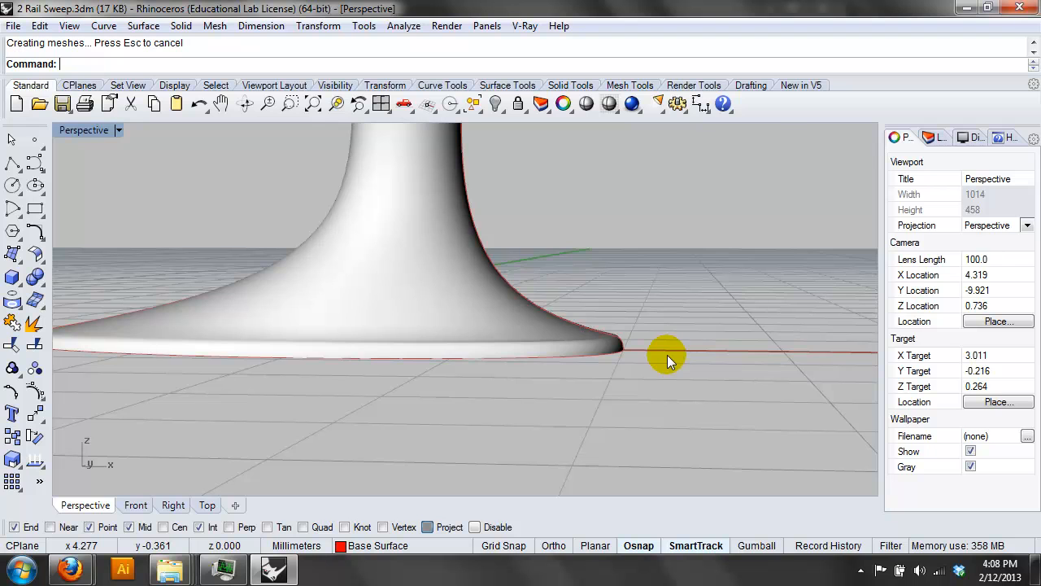
key(Return)
right_drag(667, 354, 778, 345)
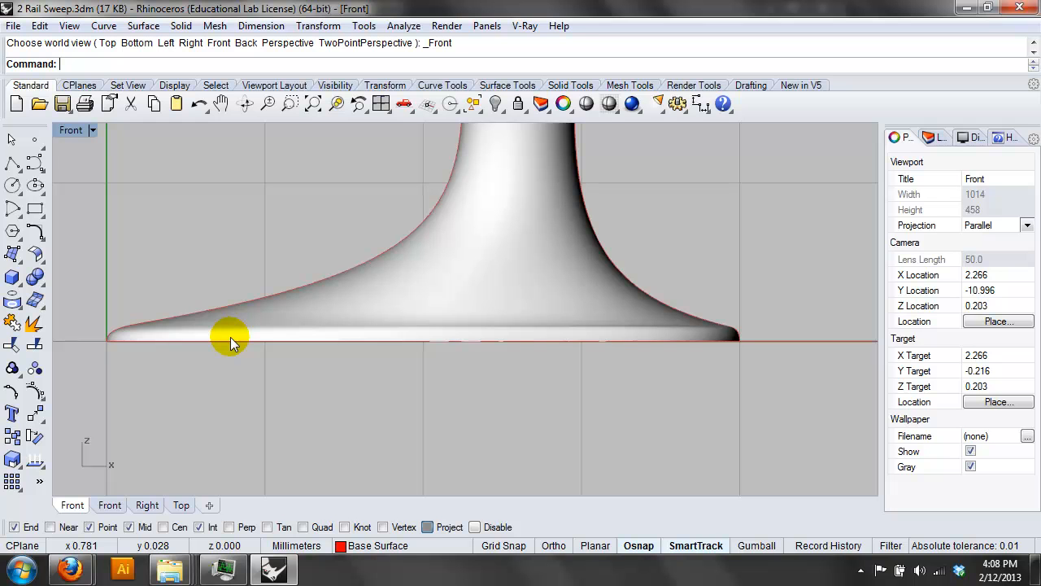
Return the viewport to the Perspective view and examine the rounded lower edge from the narrow end of the base
click(75, 130)
mouse_move(203, 299)
click(378, 431)
right_drag(458, 388, 395, 323)
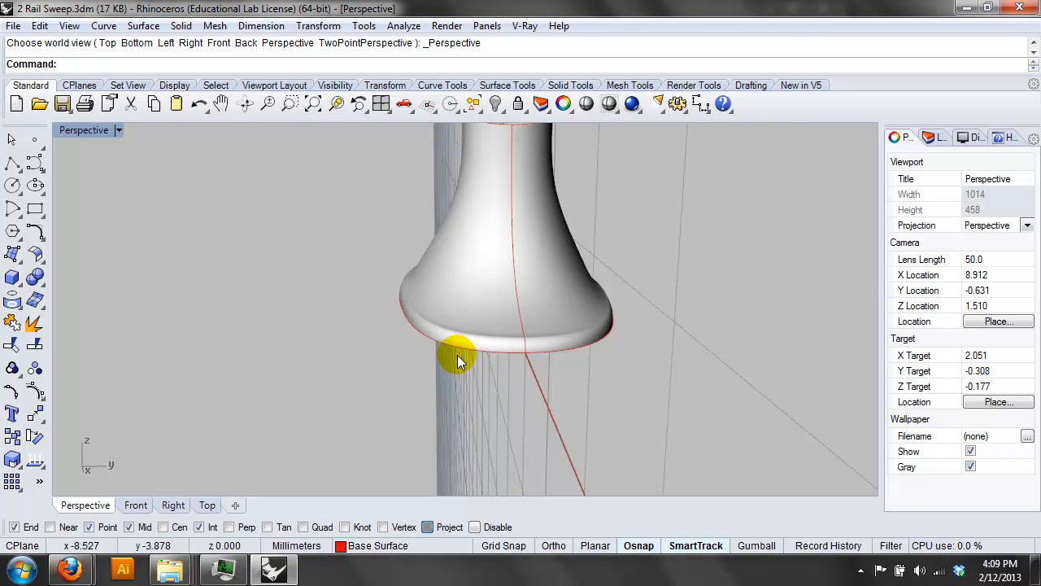
Examine the swept base from its long sides, checking the lower edge and the transition into the neck
right_drag(472, 414, 618, 383)
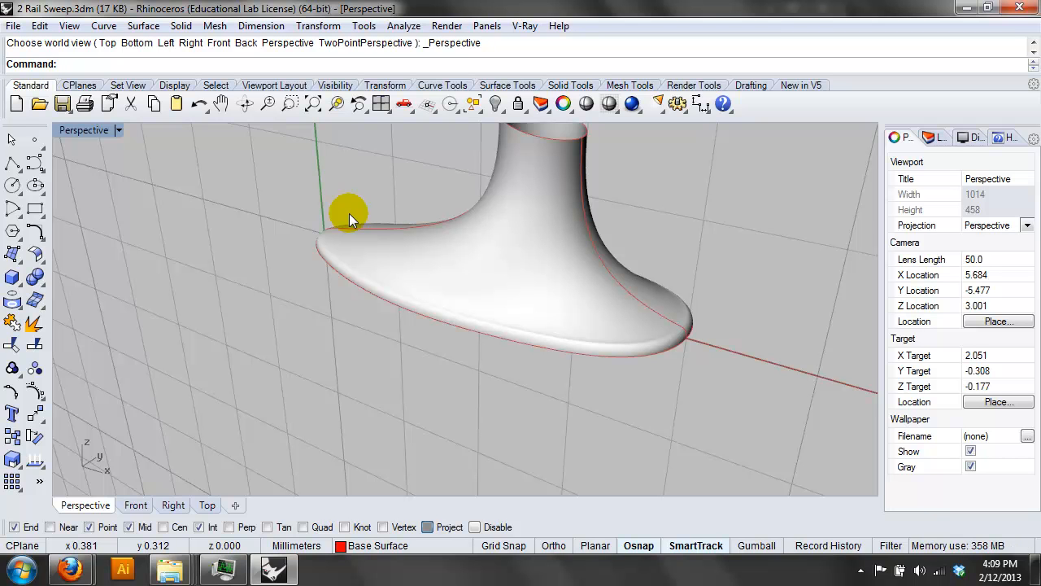
right_drag(349, 213, 443, 176)
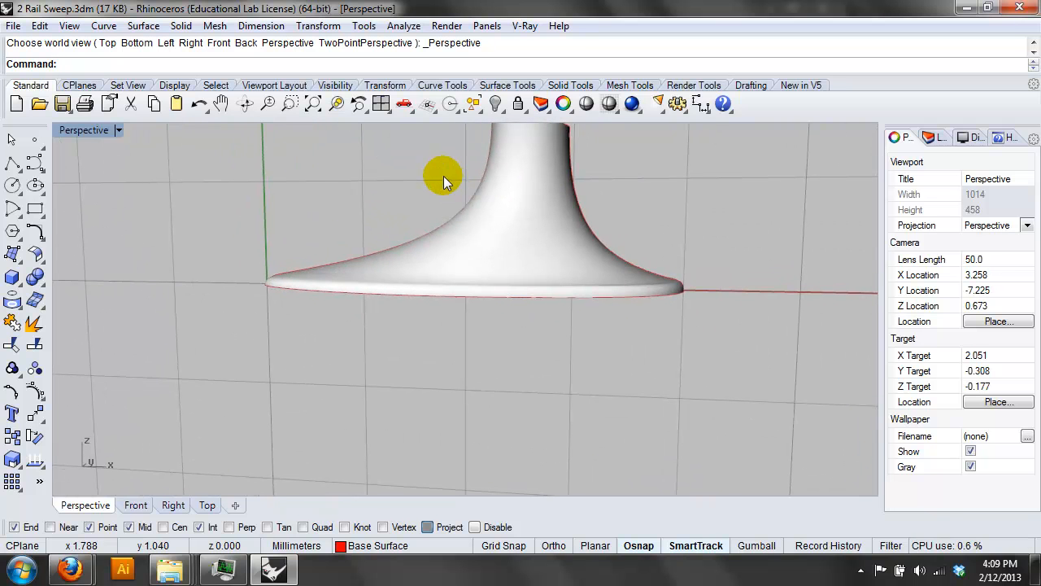
right_drag(444, 170, 570, 328)
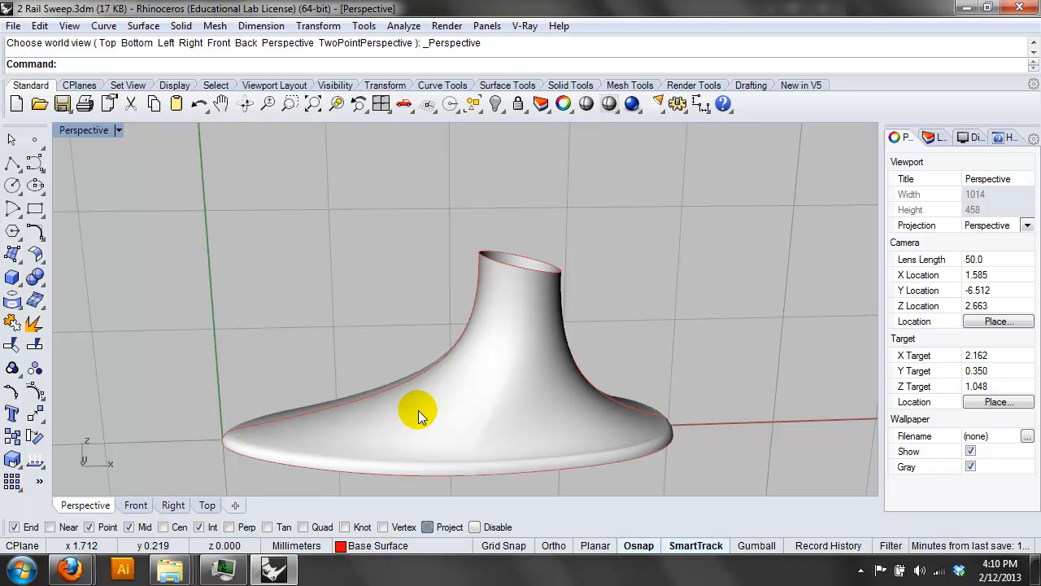
right_drag(418, 410, 492, 323)
click(14, 25)
click(43, 63)
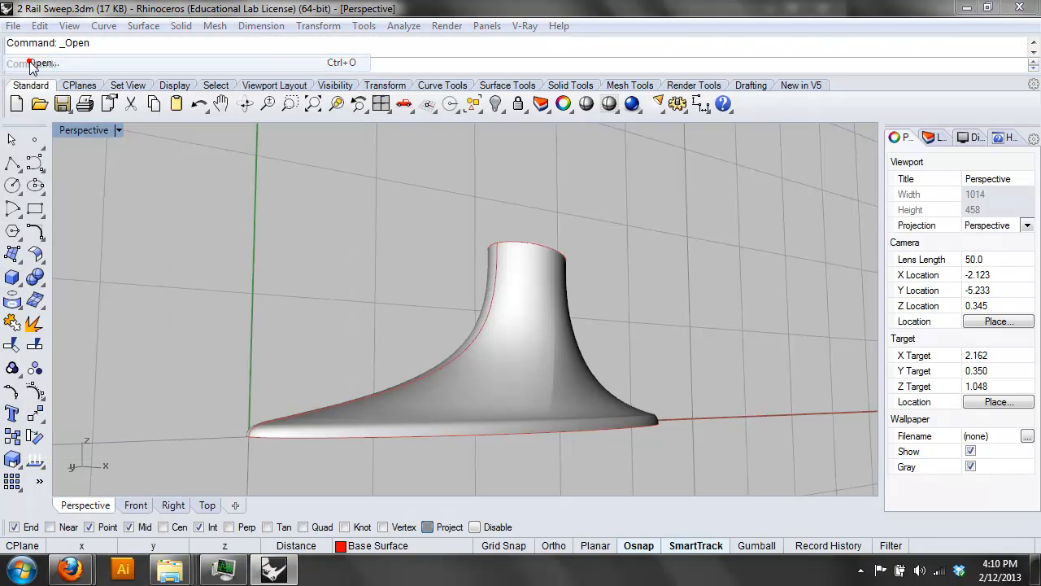
click(537, 317)
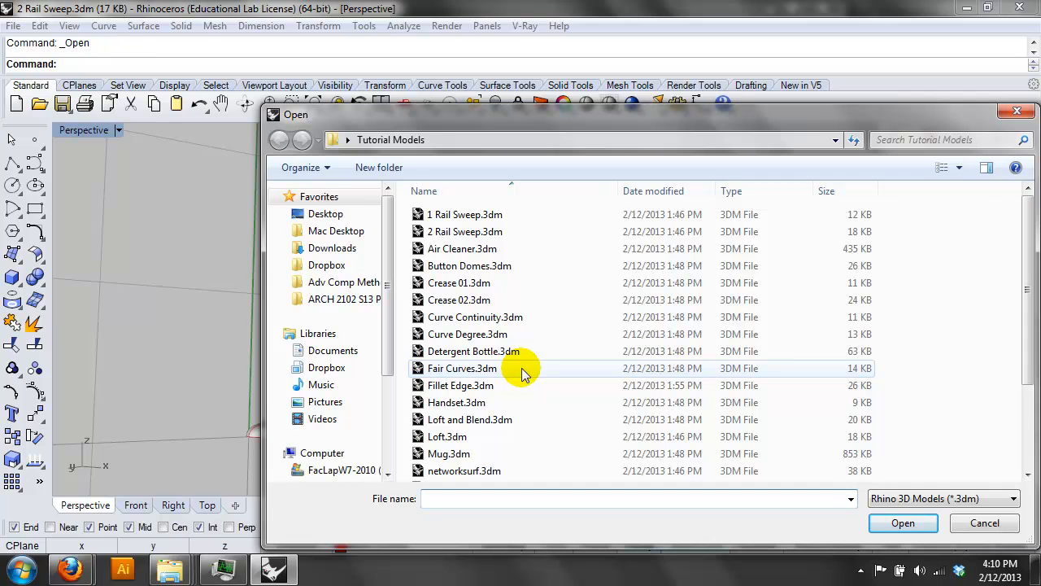
click(511, 389)
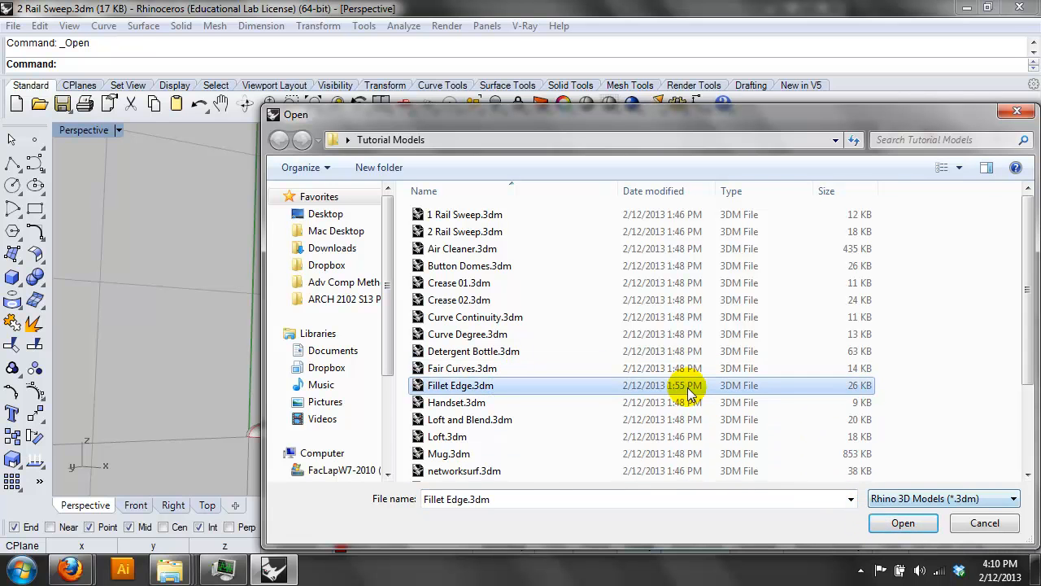
scroll(690, 386, down, 2)
click(973, 523)
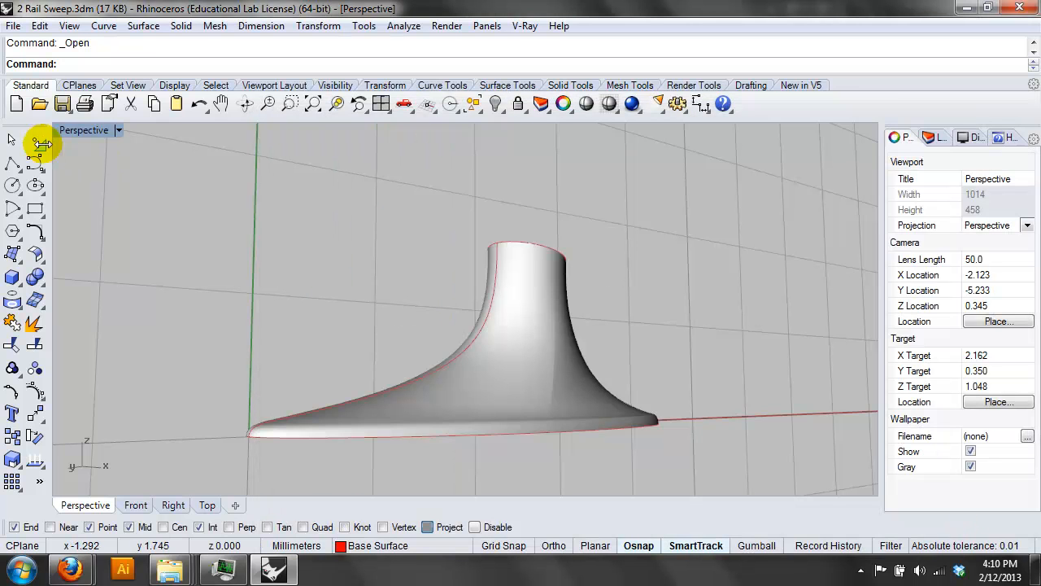
Reset the viewport to the standard Perspective view and delete the swept surface with all its curves
text(top)
key(Return)
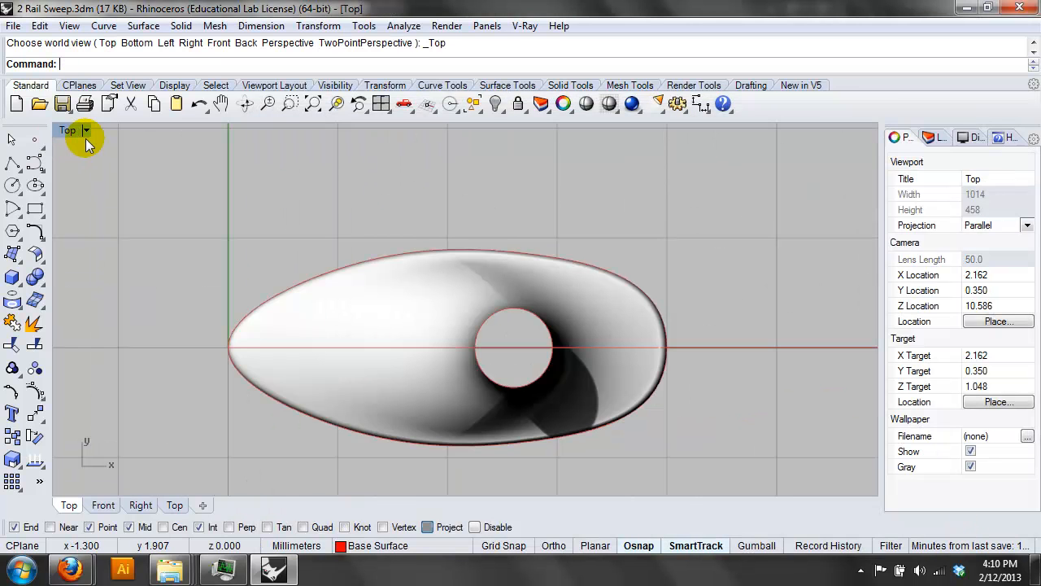
click(64, 132)
mouse_move(139, 301)
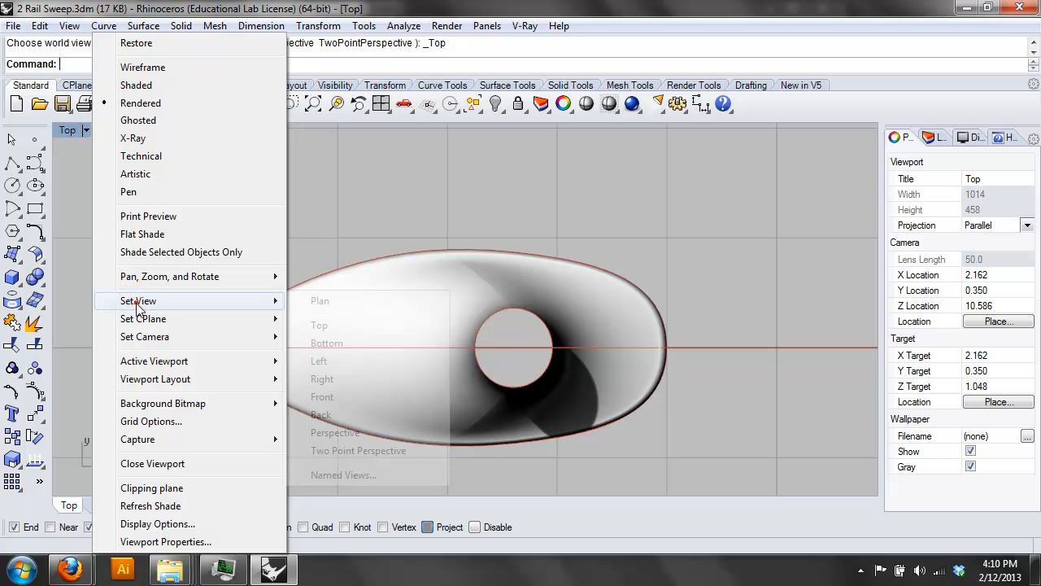
click(402, 436)
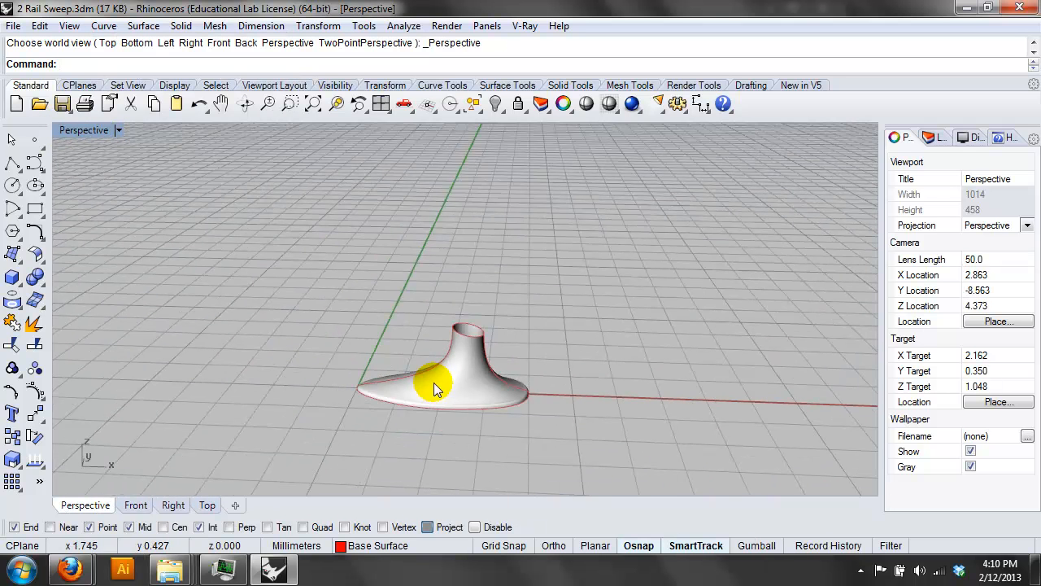
click(433, 382)
key(Delete)
drag(592, 325, 273, 436)
key(Delete)
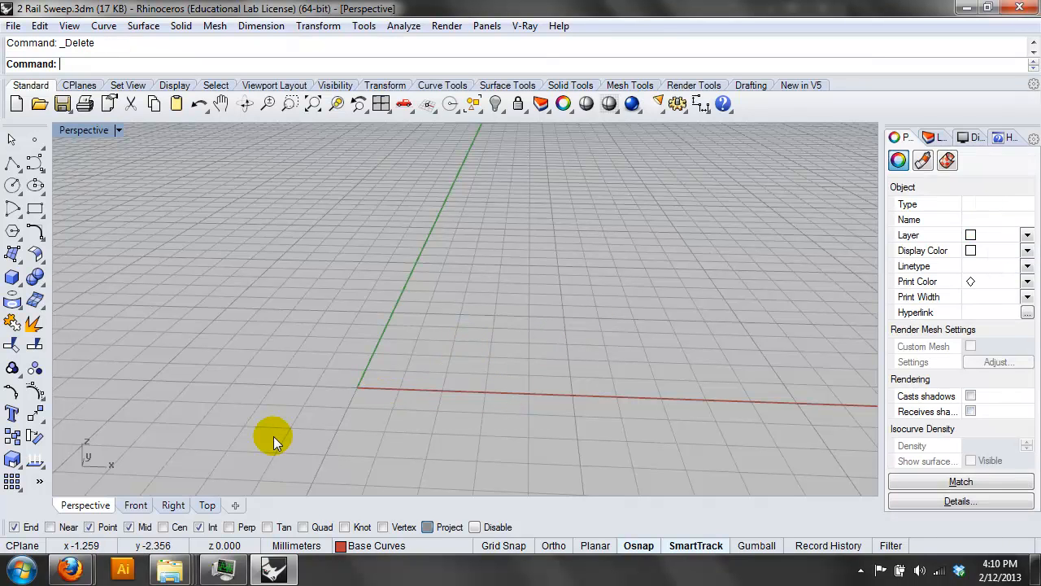
Draw a solid box on the ground plane, with its base spanning the area around the origin
right_drag(405, 443, 124, 293)
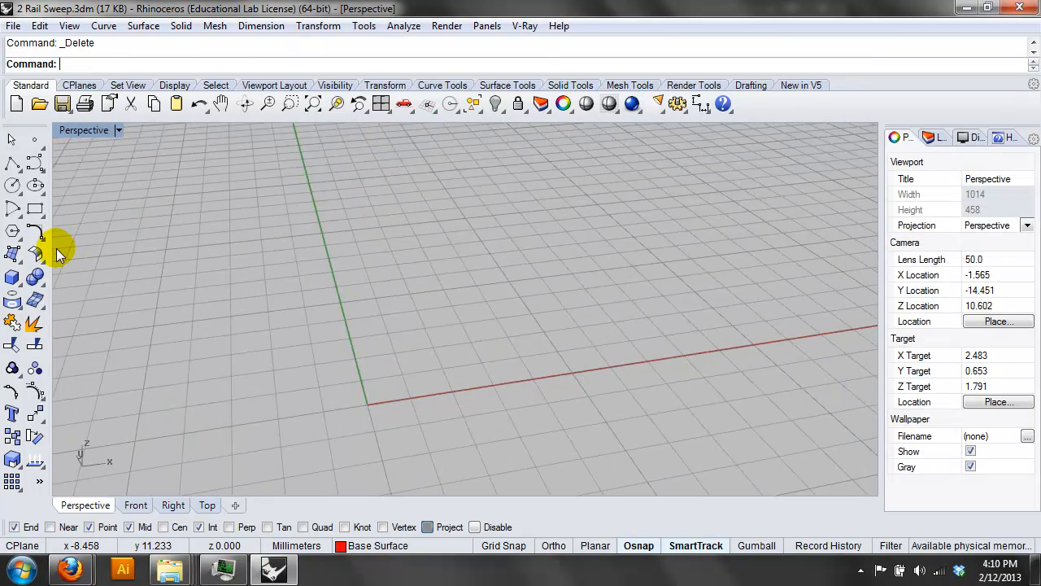
click(12, 276)
click(303, 264)
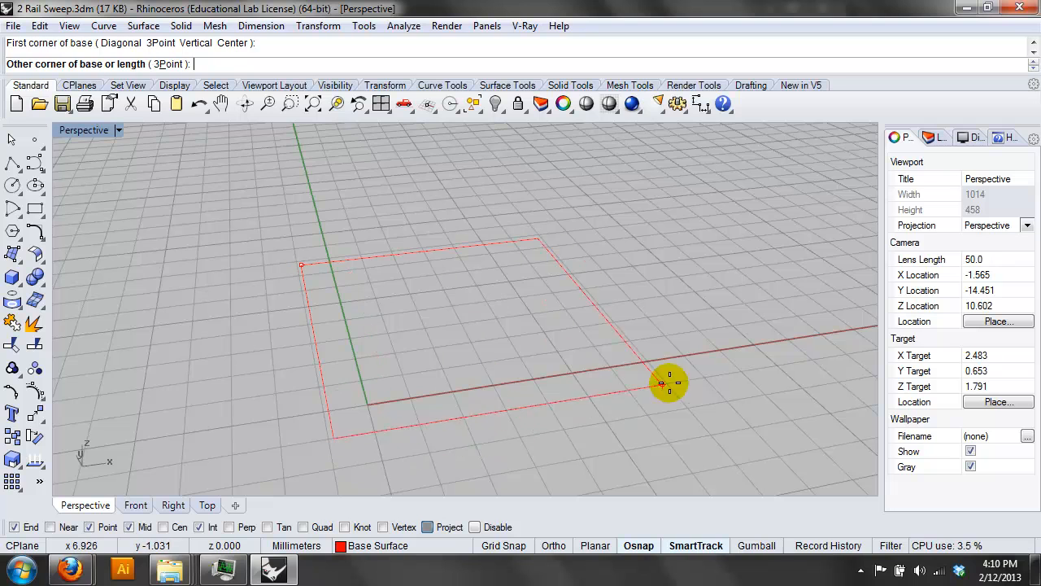
click(722, 366)
click(641, 241)
mouse_move(439, 256)
right_down()
mouse_move(442, 288)
mouse_move(490, 309)
mouse_move(458, 332)
right_up()
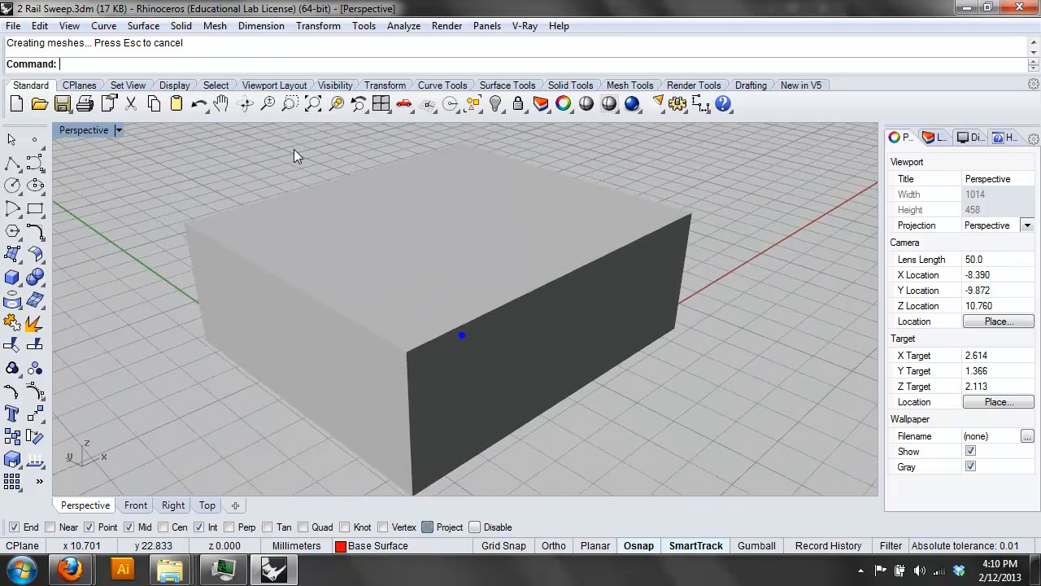
Set the Perspective viewport to Shaded display to show the red box
click(92, 134)
click(183, 85)
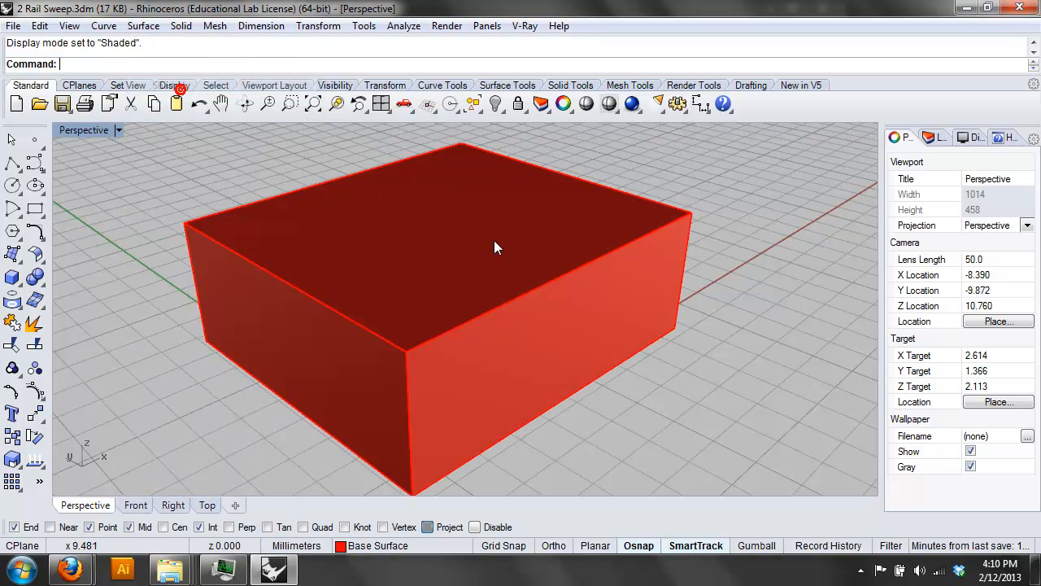
click(76, 130)
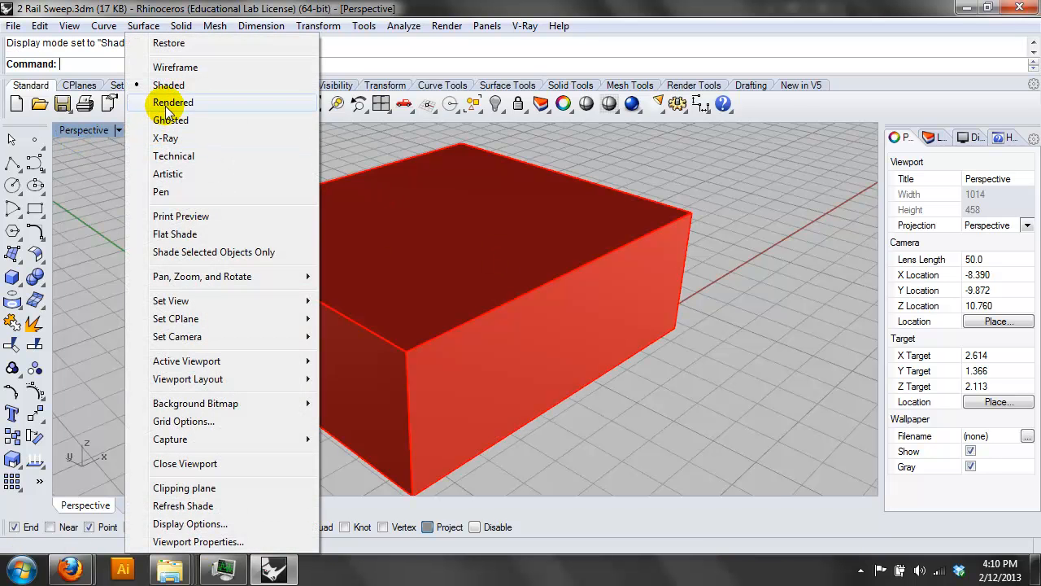
click(169, 85)
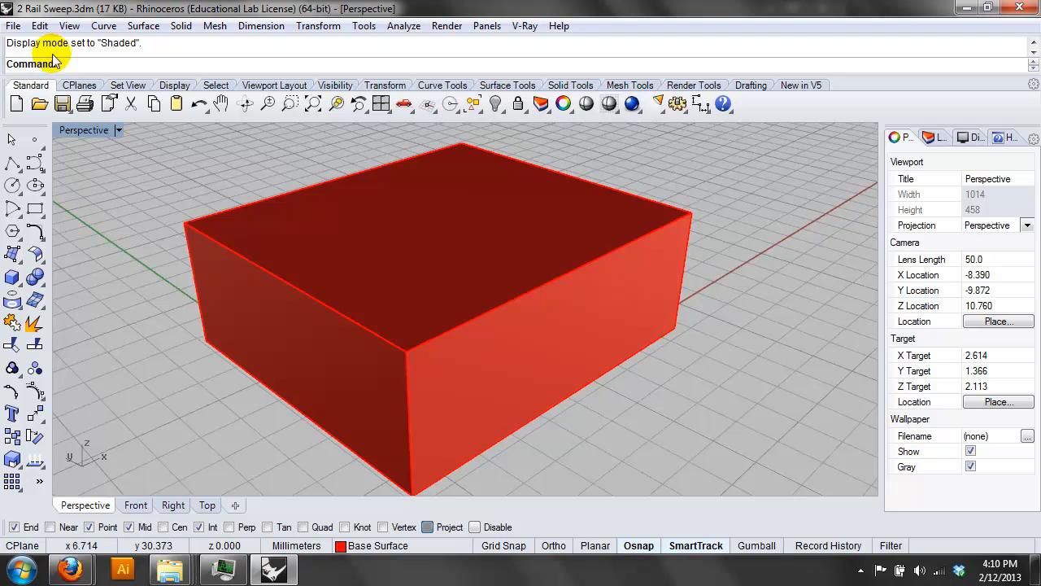
Start a new untitled model that uses feet as its units
click(18, 104)
click(529, 318)
double_click(579, 285)
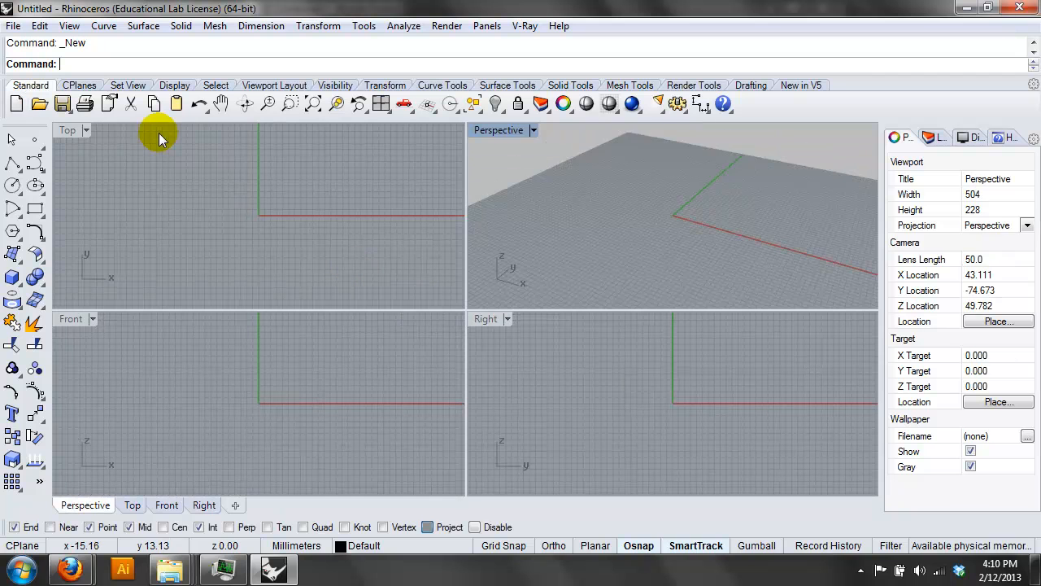
Look up the program information in About Rhinoceros and close it
click(559, 25)
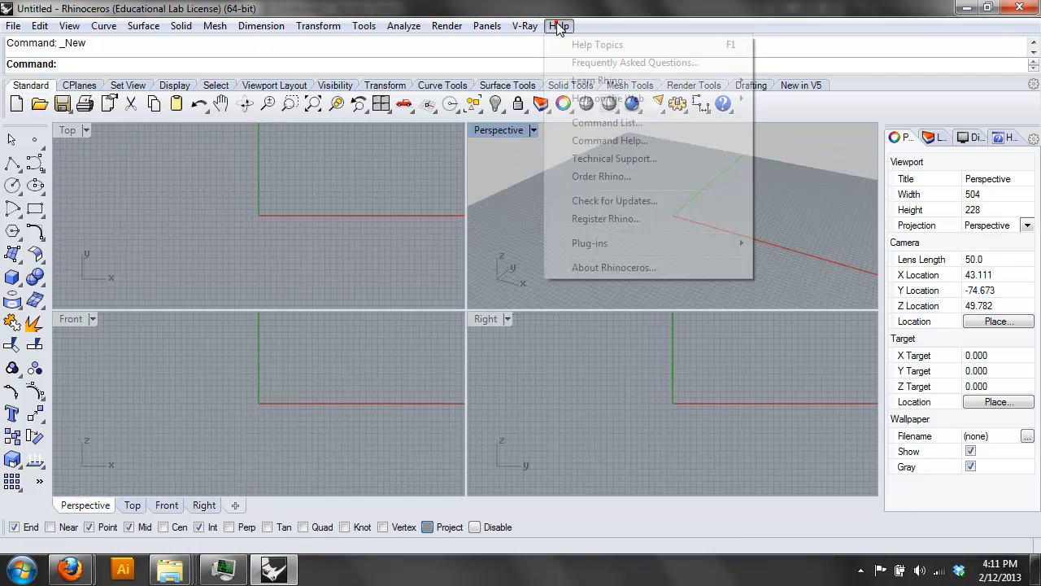
click(606, 267)
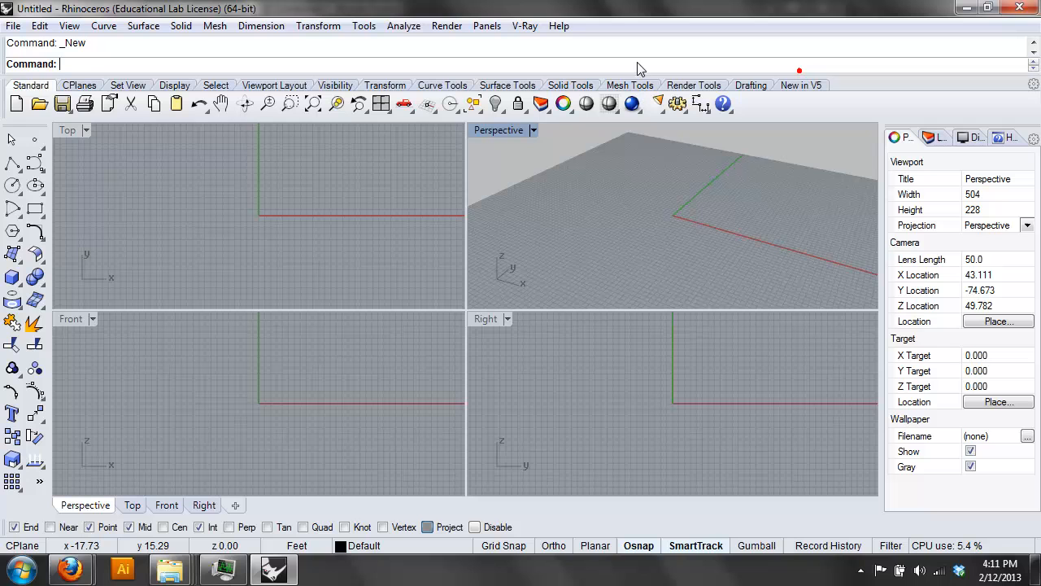
click(797, 72)
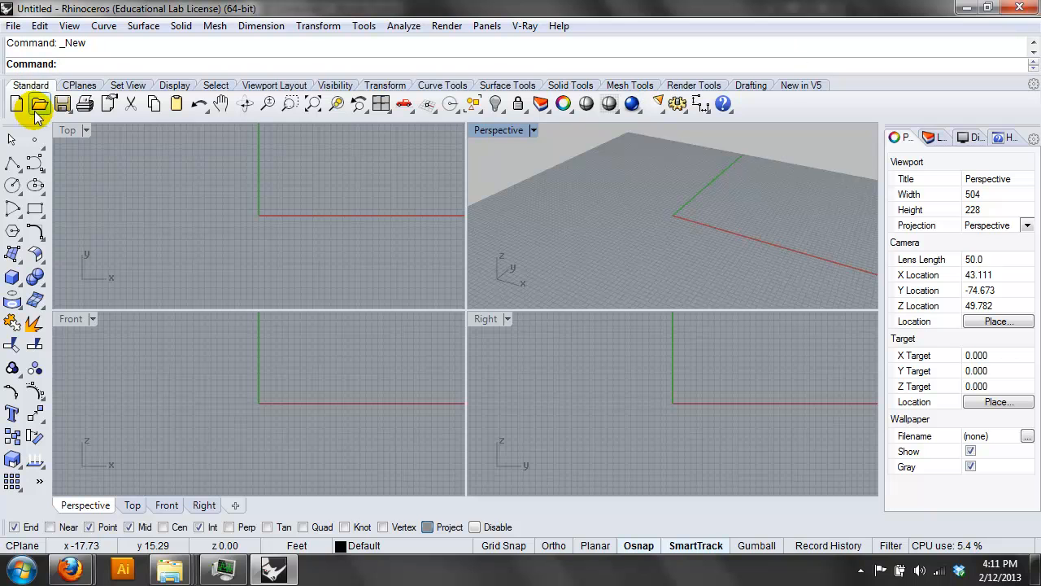
Draw a solid box in the Perspective viewport, with its base on the ground plane around the origin
click(18, 261)
click(15, 280)
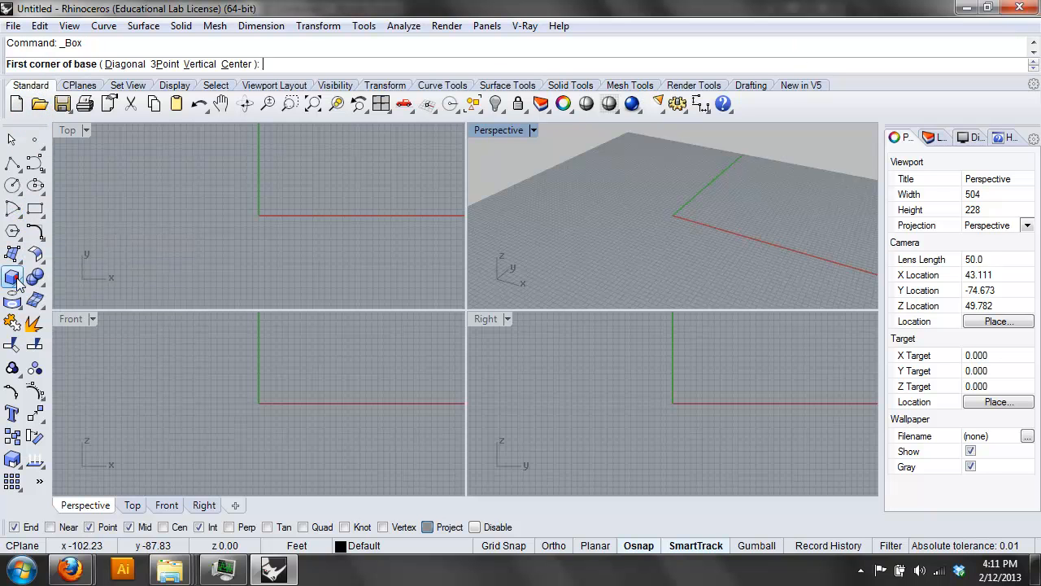
click(661, 193)
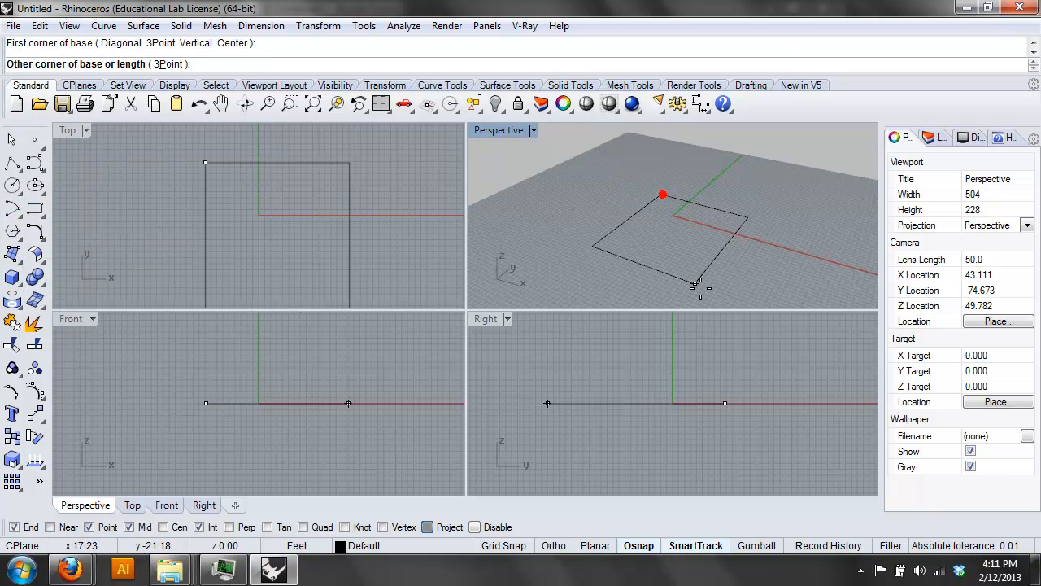
click(702, 257)
click(704, 193)
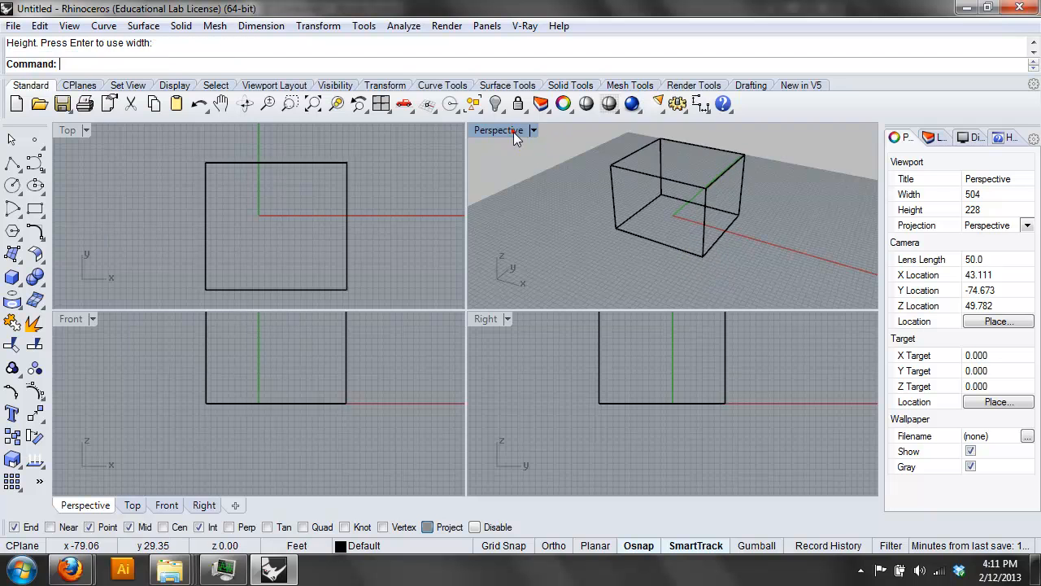
Maximize the Perspective viewport, set it to Shaded display and frame the box
double_click(513, 132)
click(92, 130)
click(173, 84)
mouse_move(478, 222)
shift+right_down()
mouse_move(447, 251)
mouse_move(436, 286)
mouse_move(419, 287)
shift+right_up()
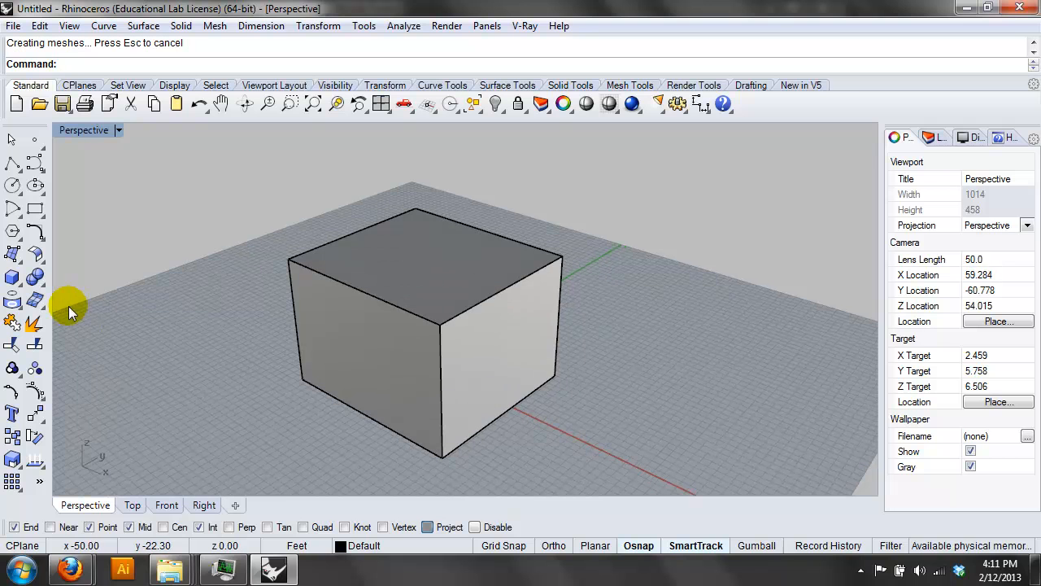
In Wireframe display, draw a vertical solid cylinder from inside the box's base up through its top face, and shift it slightly toward the box's middle
click(13, 279)
click(58, 285)
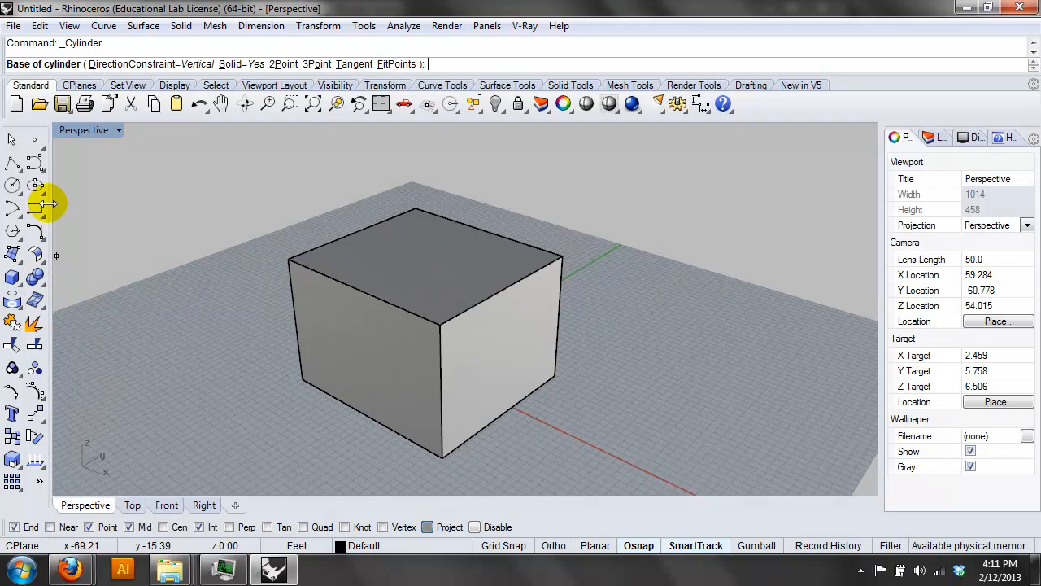
click(78, 133)
click(173, 67)
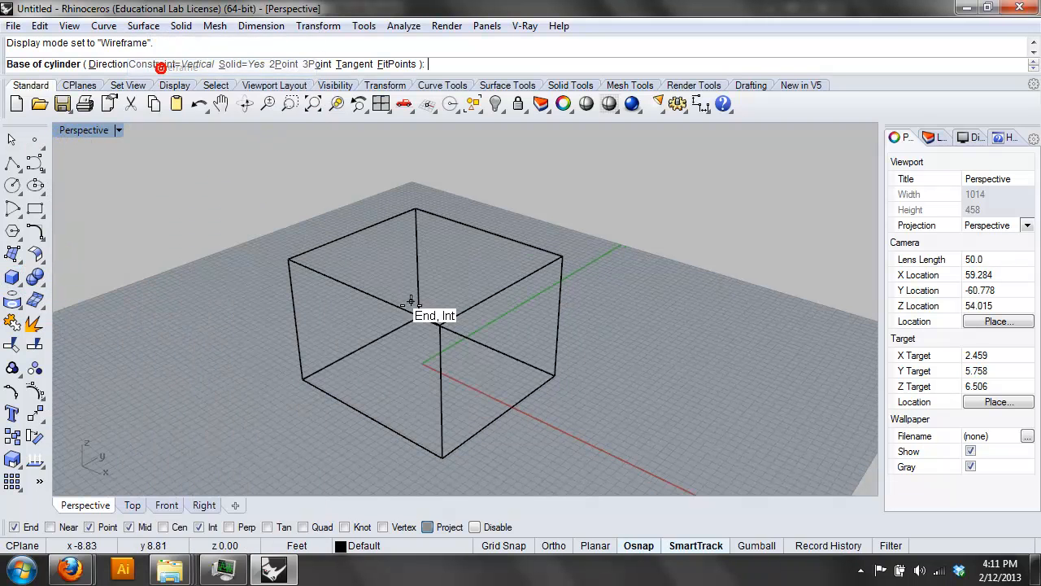
click(402, 347)
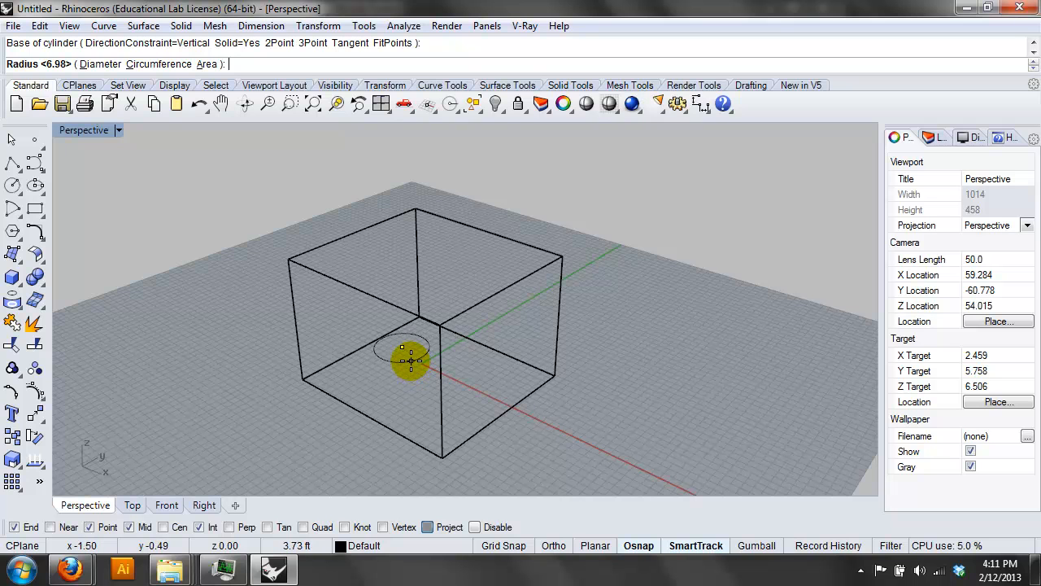
click(431, 368)
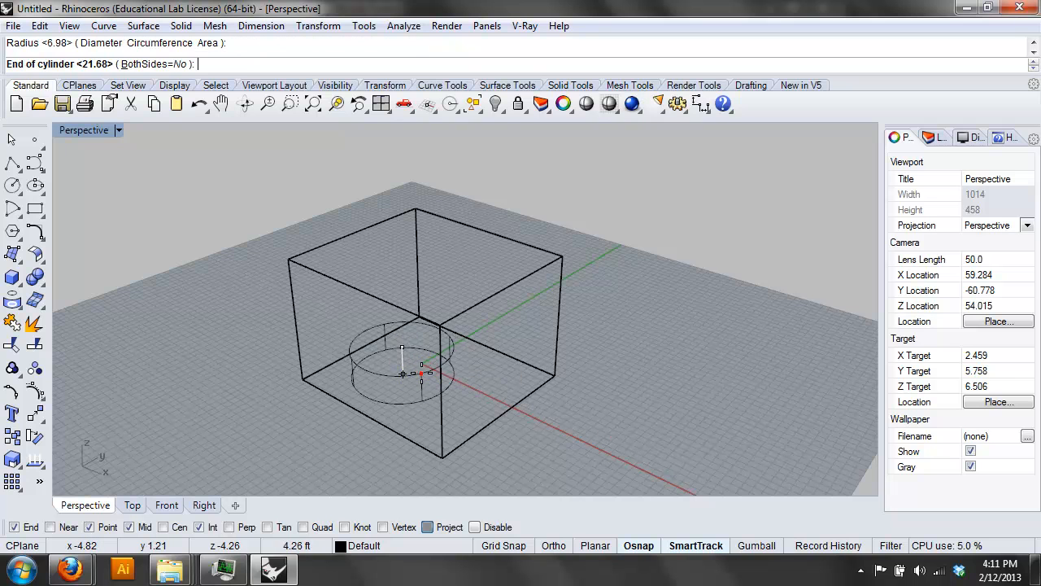
click(411, 178)
drag(447, 239, 463, 255)
click(606, 178)
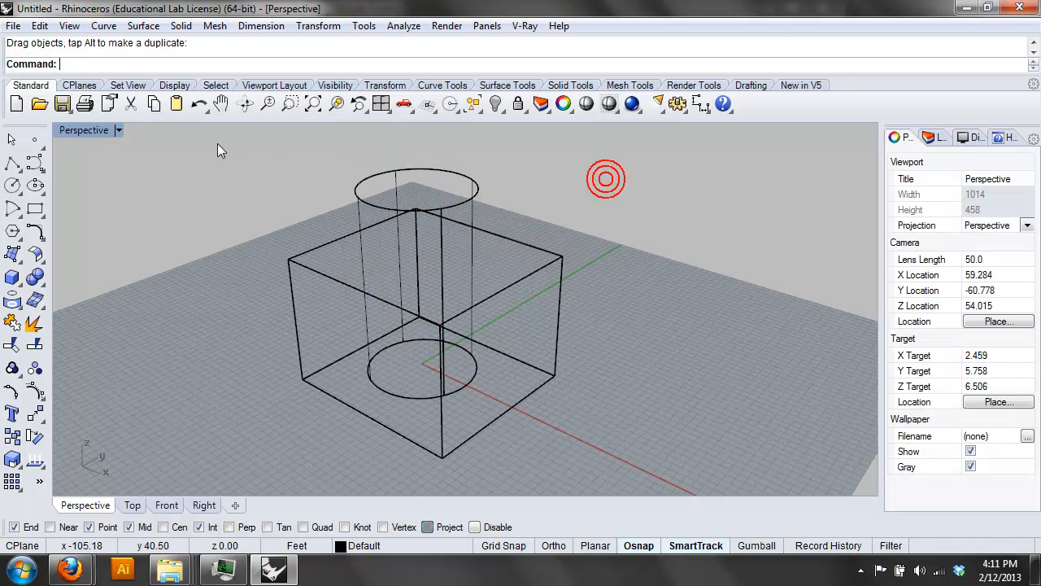
Set the Perspective viewport to Shaded display and view the cylinder protruding from the box's top face
right_click(95, 130)
click(169, 85)
right_drag(613, 343, 639, 343)
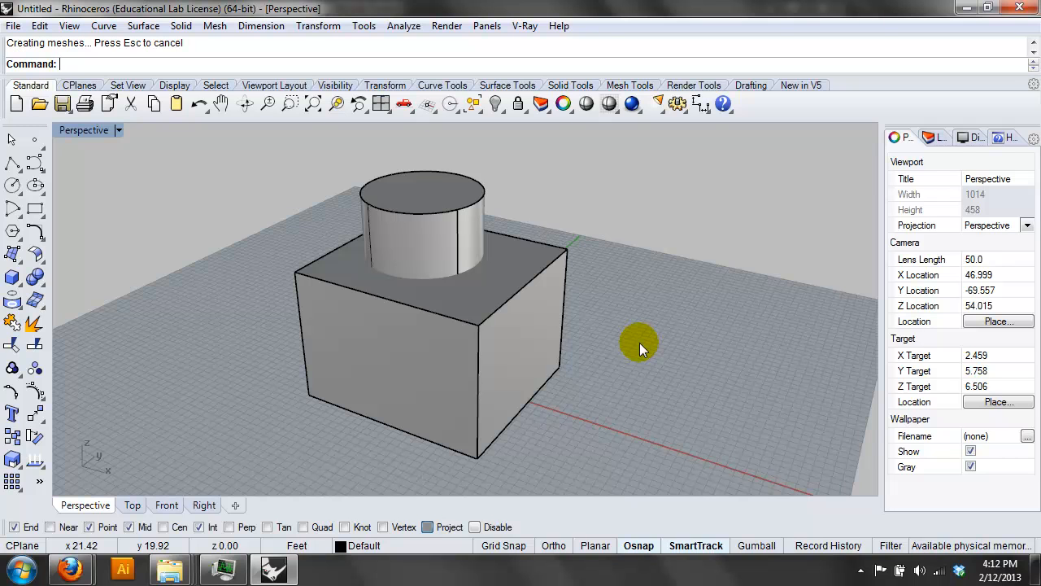
right_drag(642, 355, 673, 331)
right_drag(628, 260, 676, 268)
Trim away the part of the cylinder's wall inside the box, using the box as cutting object, in Wireframe display
text(Trim)
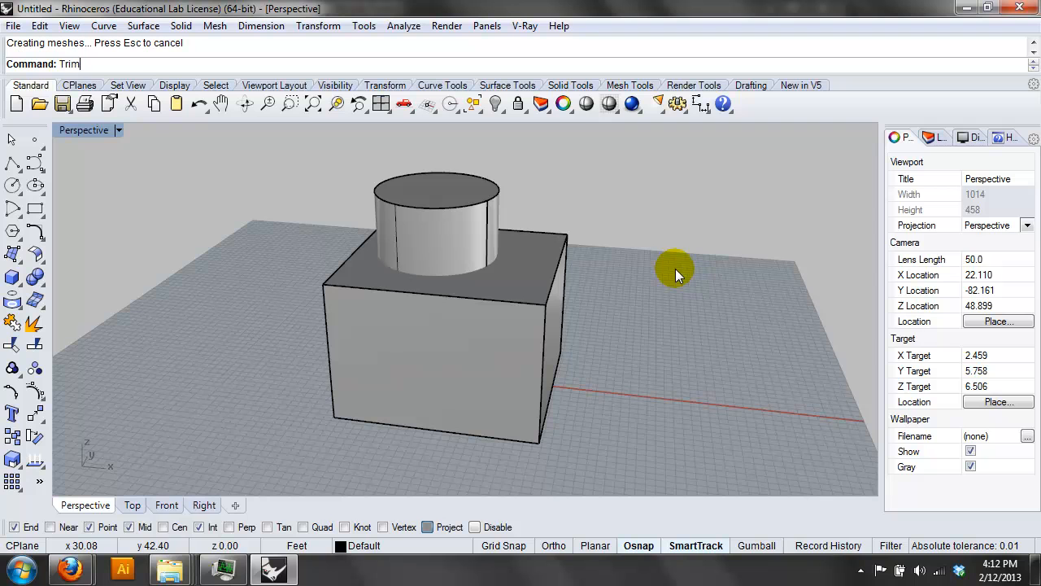
key(Return)
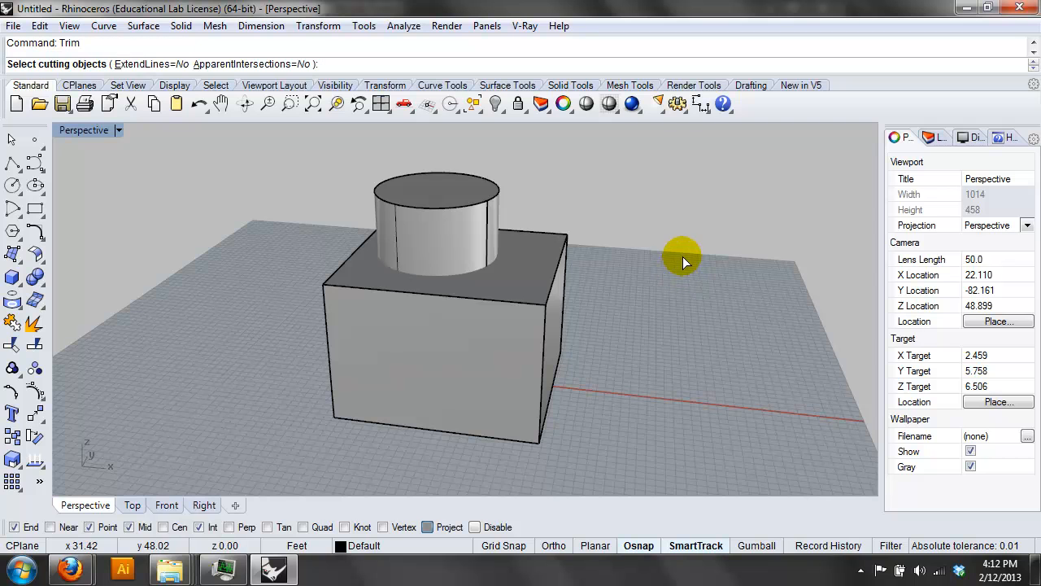
click(493, 279)
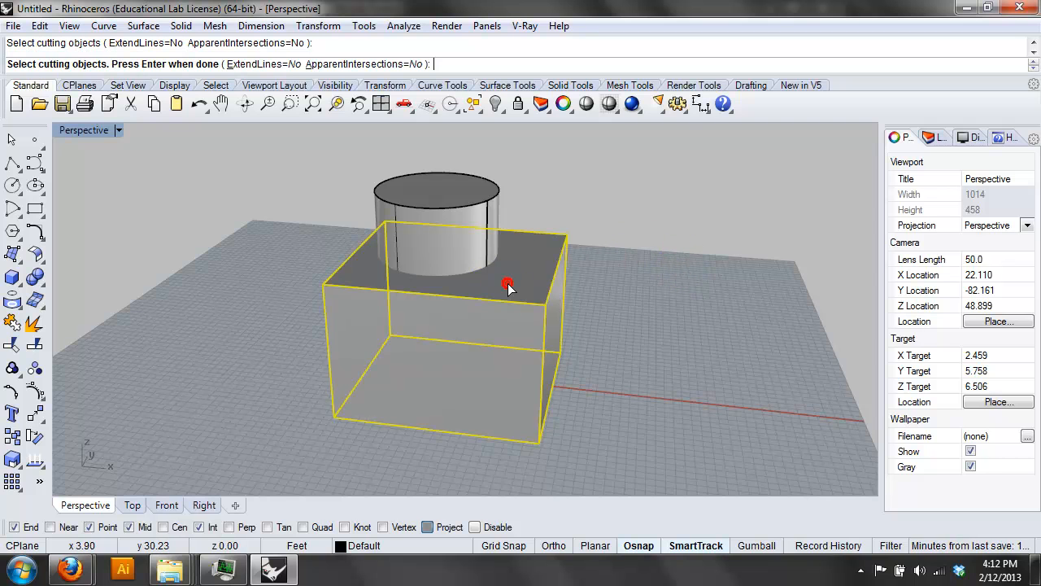
right_click(671, 305)
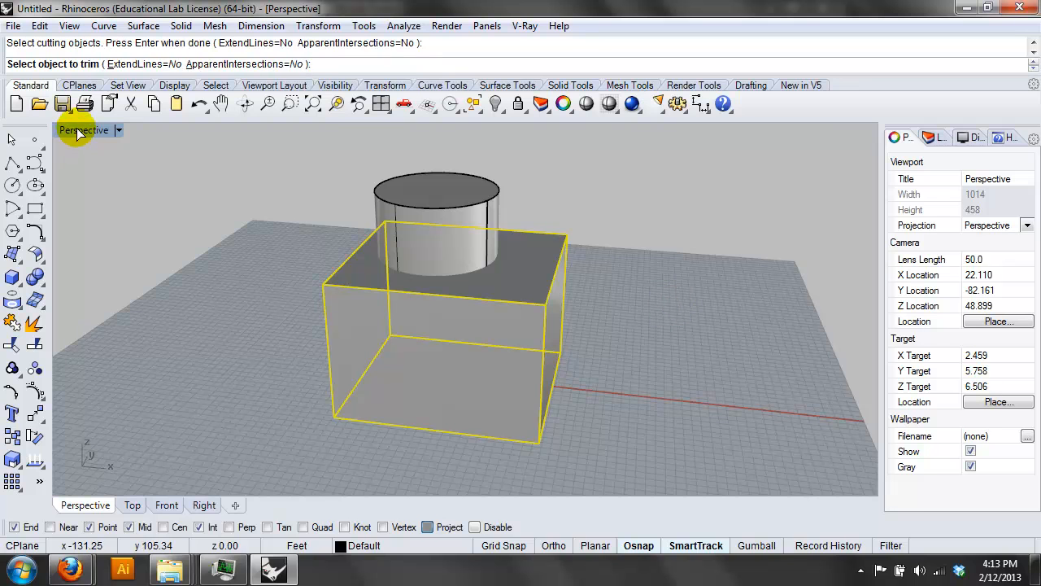
click(83, 130)
click(174, 68)
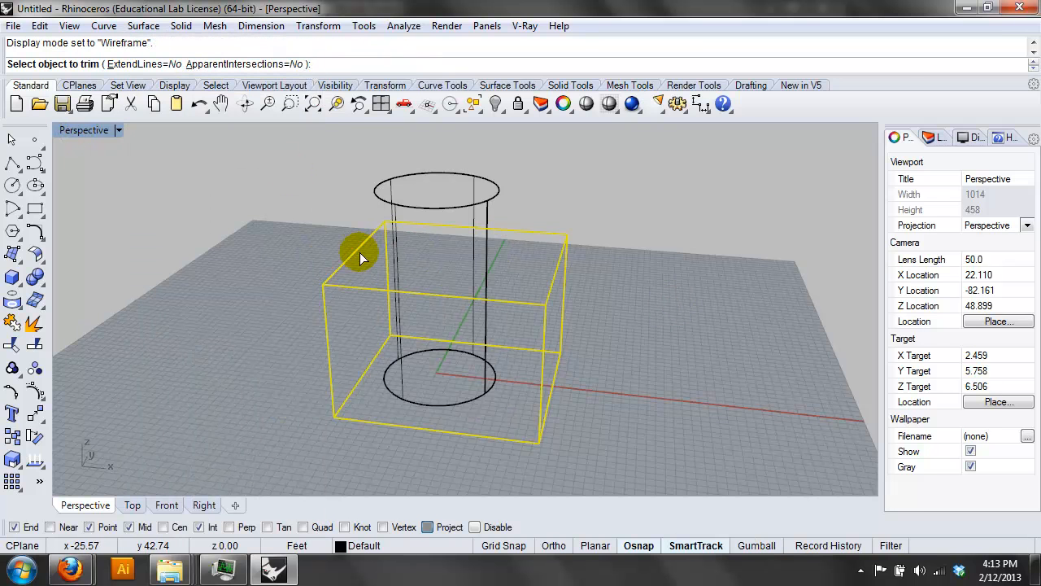
click(442, 405)
mouse_move(442, 403)
right_down()
mouse_move(442, 472)
mouse_move(421, 365)
mouse_move(424, 373)
mouse_move(413, 368)
right_up()
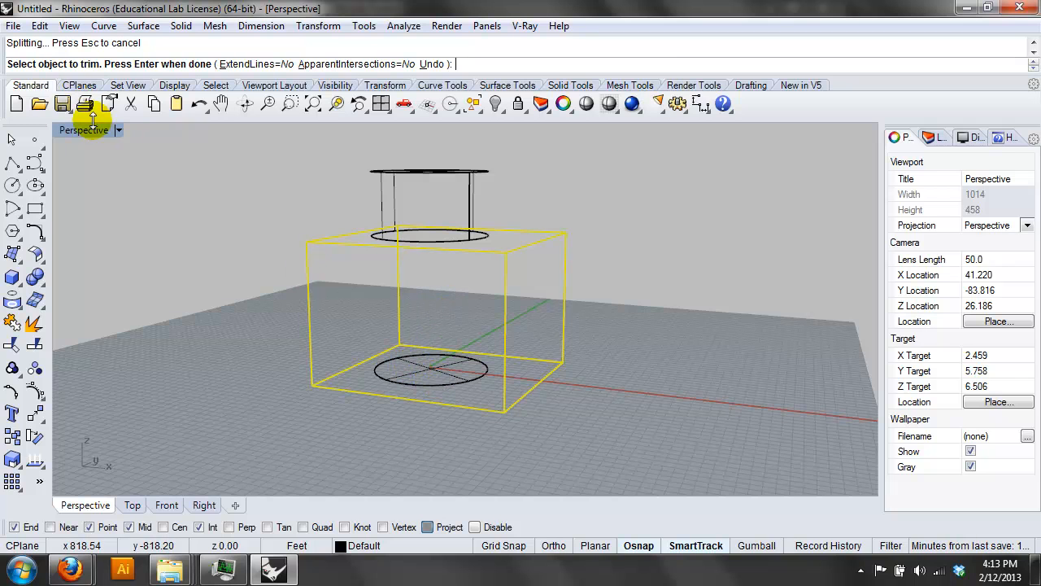
key(Return)
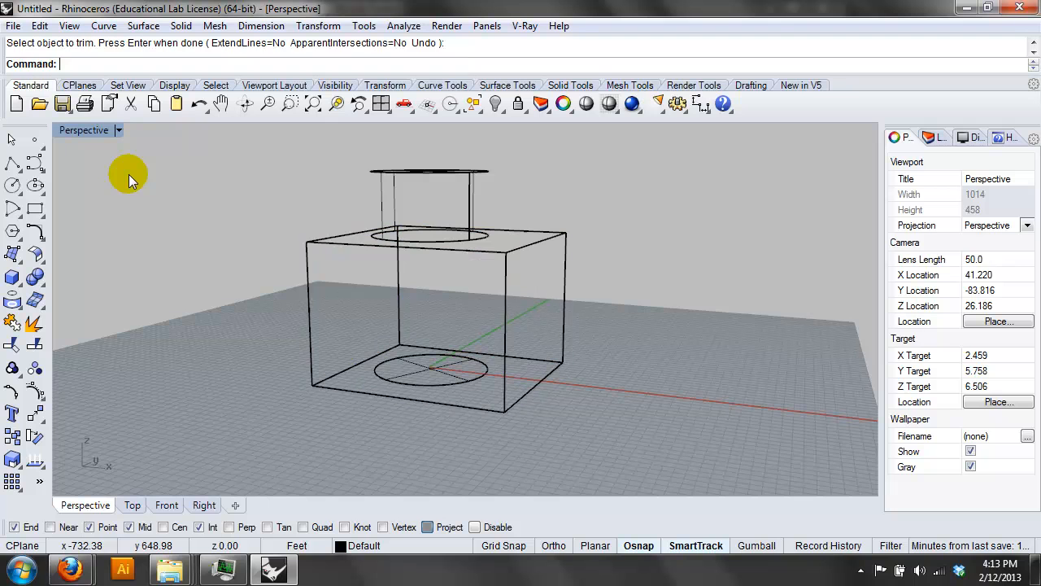
Delete the leftover circular surface at the box's base and set the Perspective viewport to Shaded display
click(437, 366)
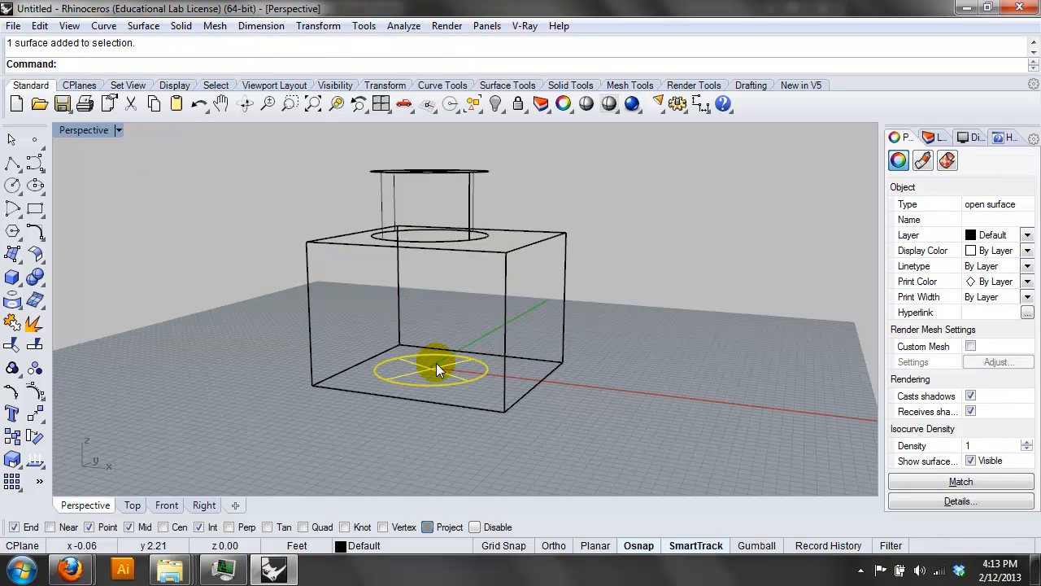
key(Delete)
right_drag(436, 363, 424, 397)
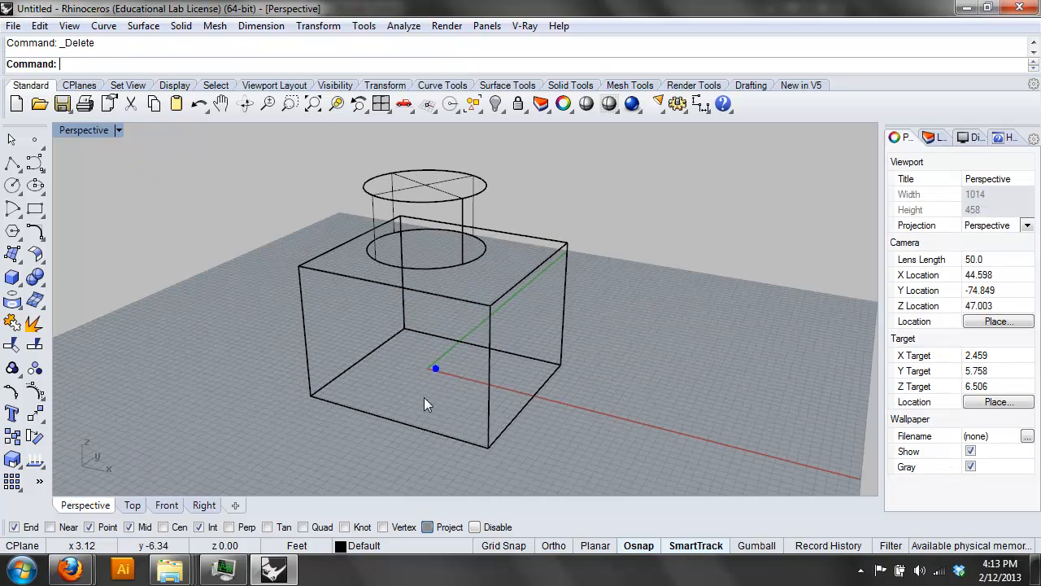
click(90, 130)
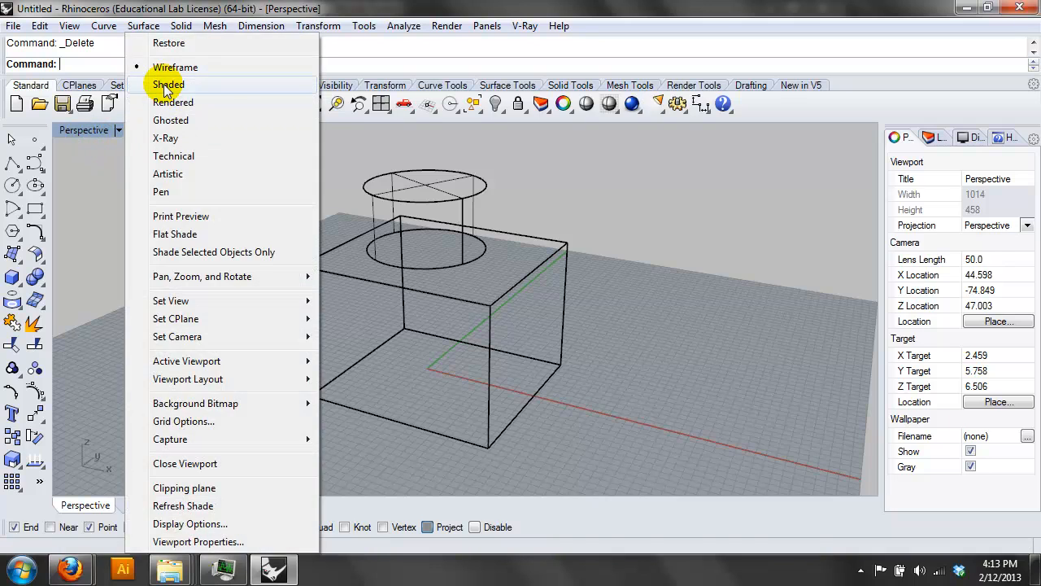
click(167, 85)
mouse_move(425, 297)
right_down()
mouse_move(244, 293)
mouse_move(505, 354)
mouse_move(333, 333)
mouse_move(406, 341)
mouse_move(383, 339)
mouse_move(443, 324)
right_up()
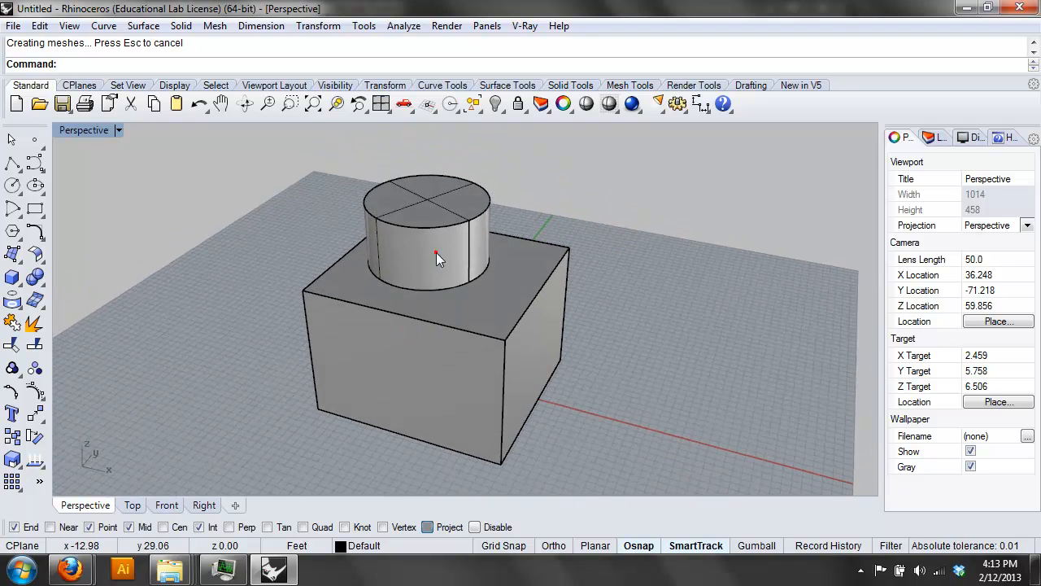
Try to trim the area of the box's top face inside the cylinder, using the trimmed cylinder as cutting object
click(504, 307)
click(623, 158)
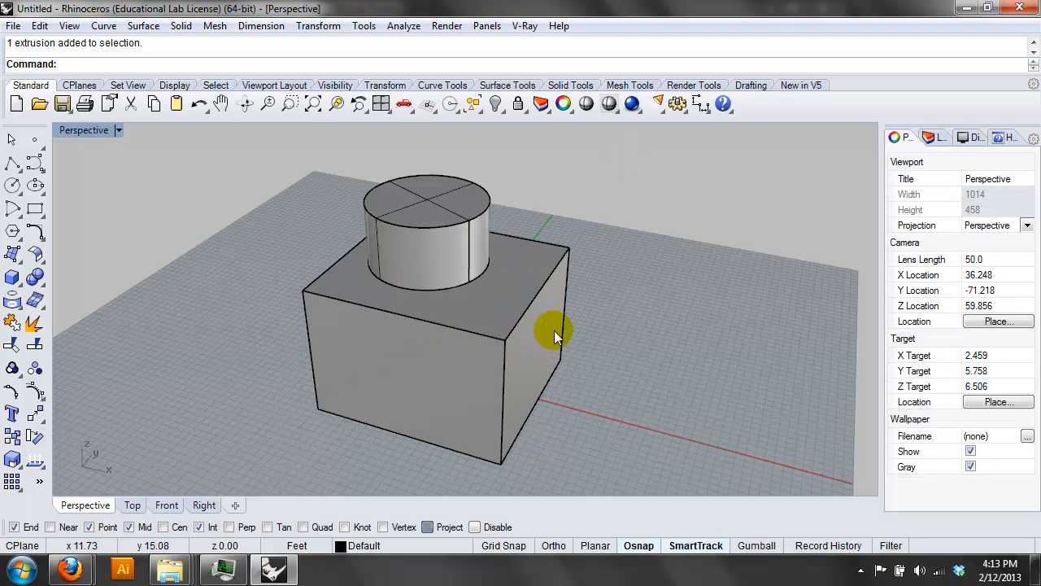
right_drag(553, 330, 563, 309)
shift+right_drag(492, 297, 502, 337)
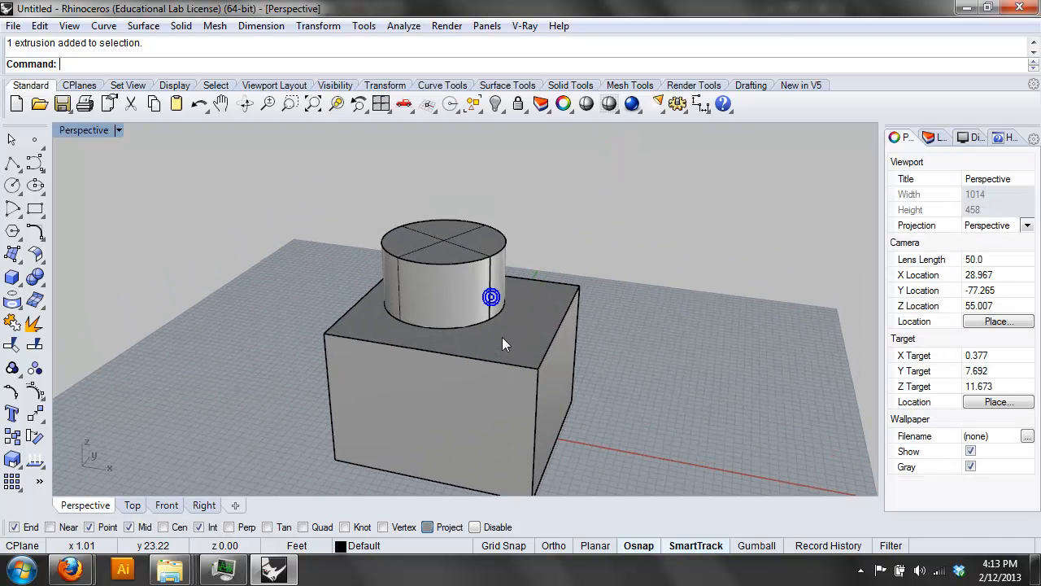
text(trim)
key(Return)
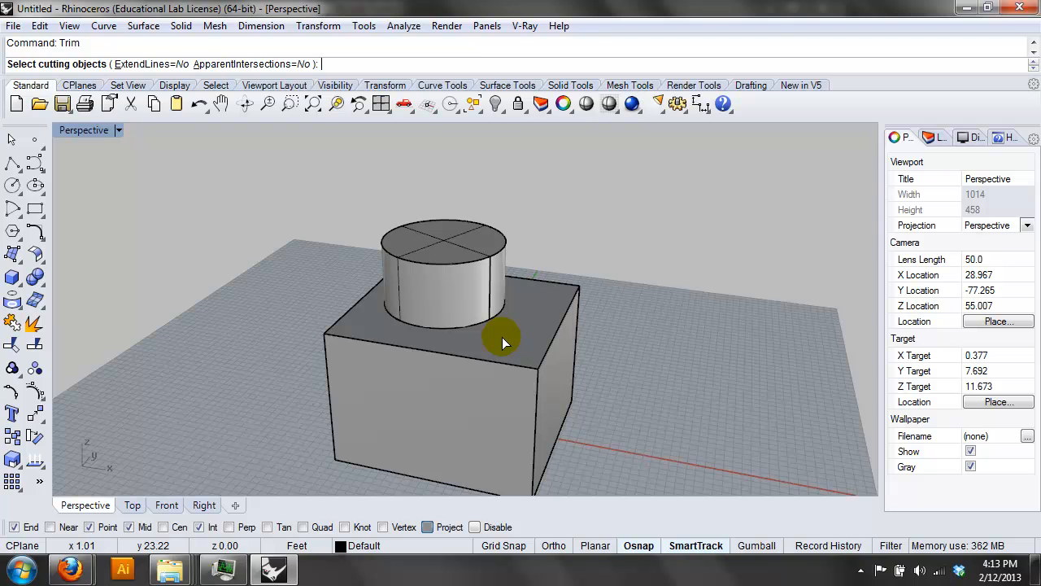
click(90, 130)
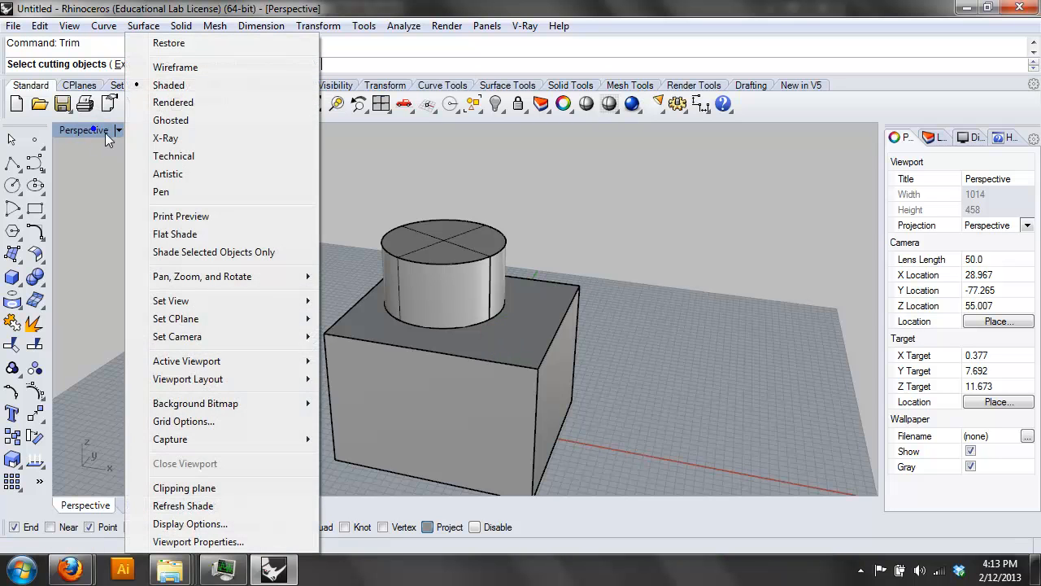
click(174, 70)
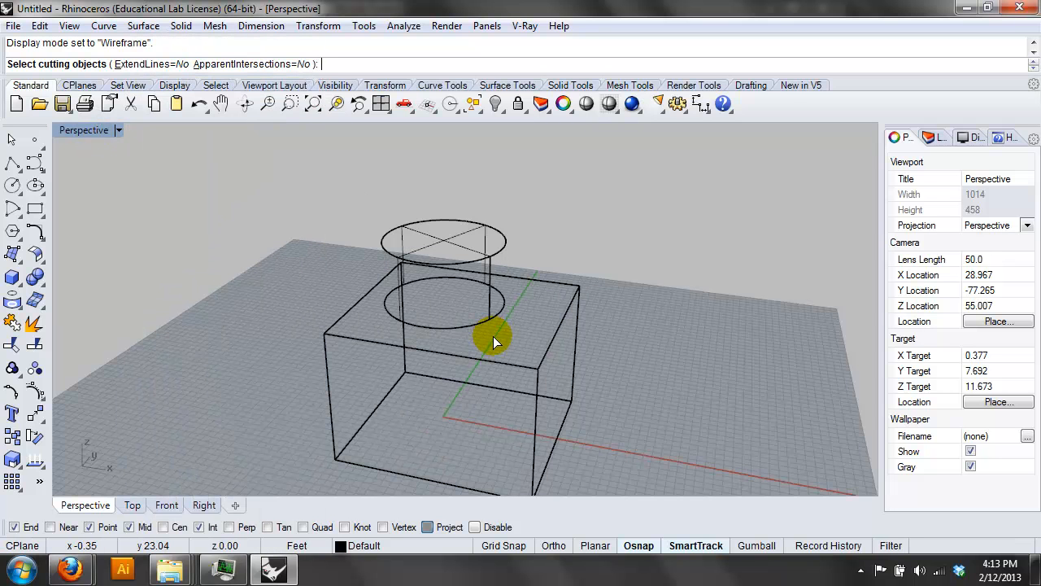
click(495, 280)
right_click(525, 257)
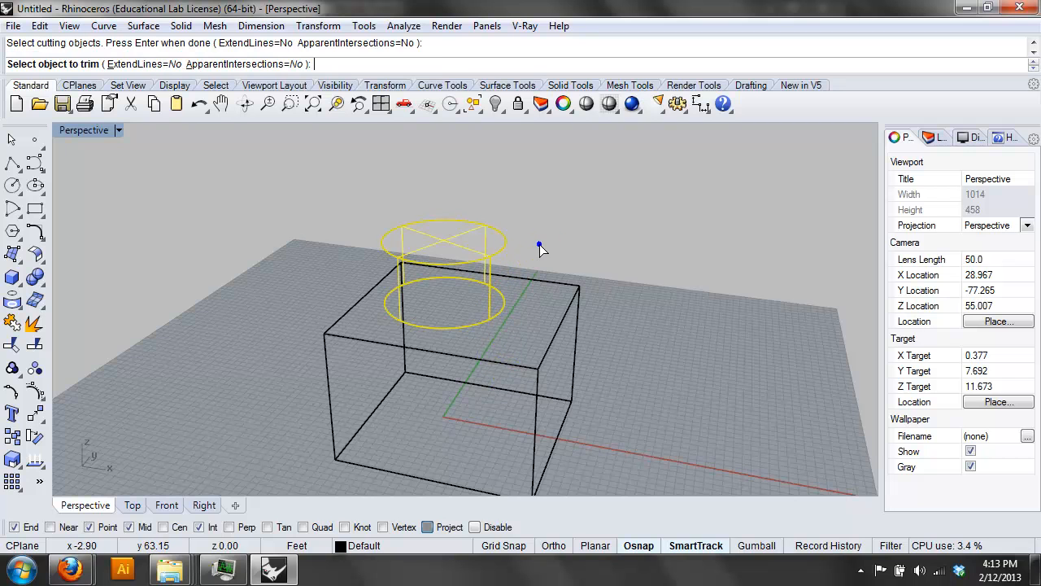
click(453, 308)
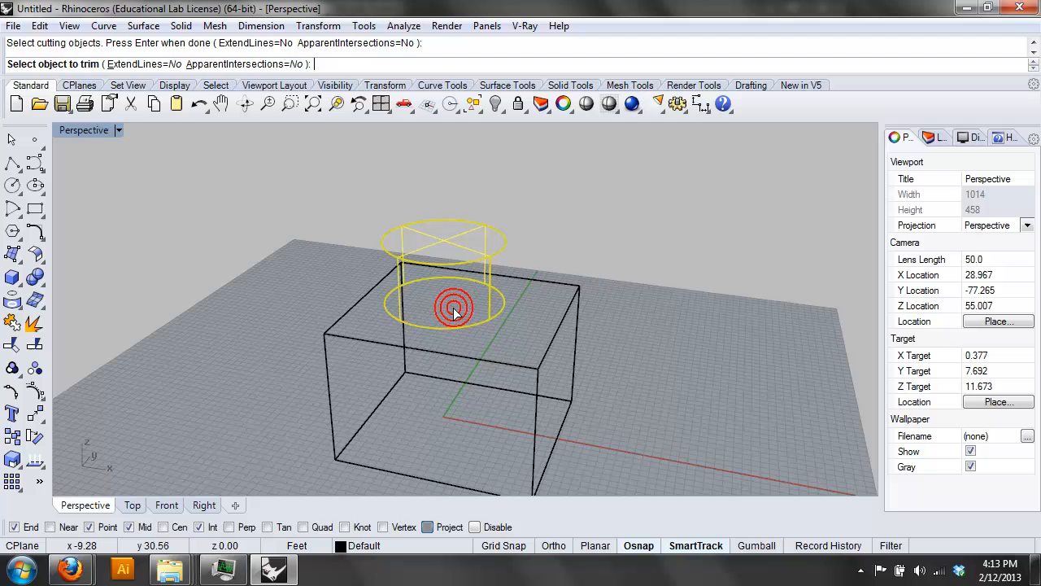
click(107, 135)
click(177, 85)
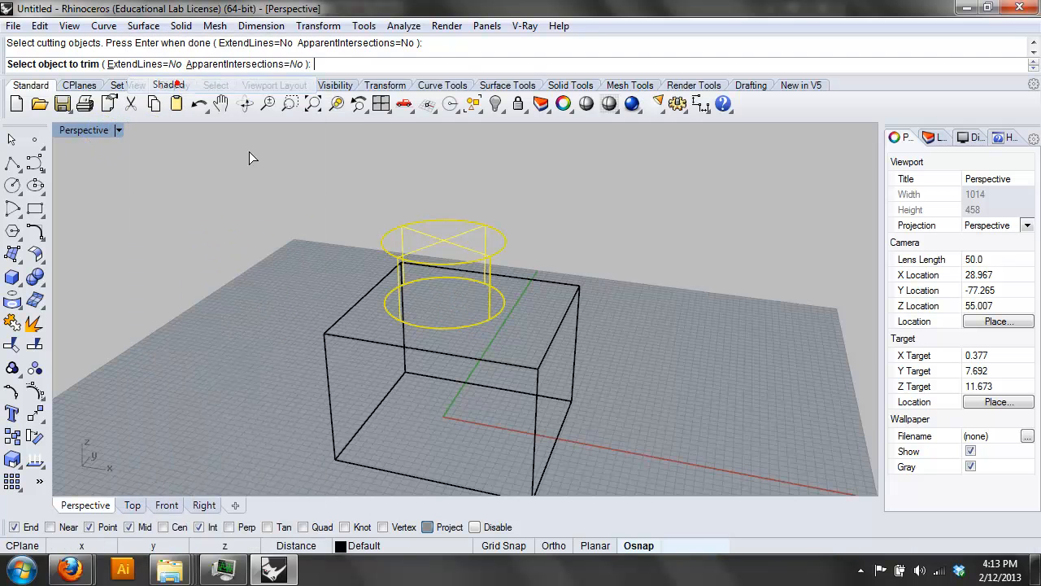
click(441, 308)
right_drag(443, 325, 547, 262)
right_click(547, 262)
Hide the cylinder to inspect the box's top face beneath it, and undo the hiding
click(451, 272)
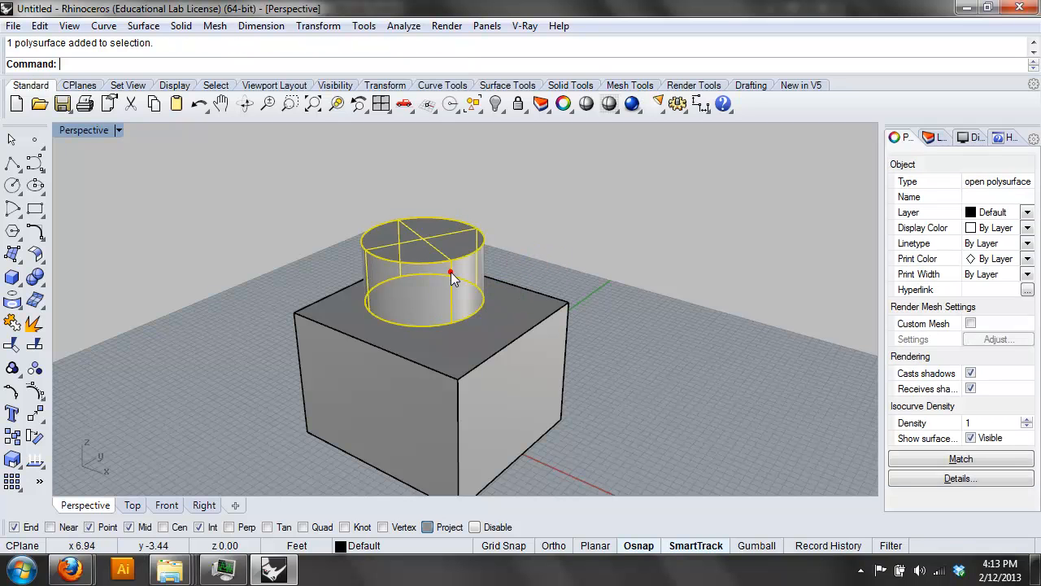
text(hide)
key(Return)
key(ctrl+z)
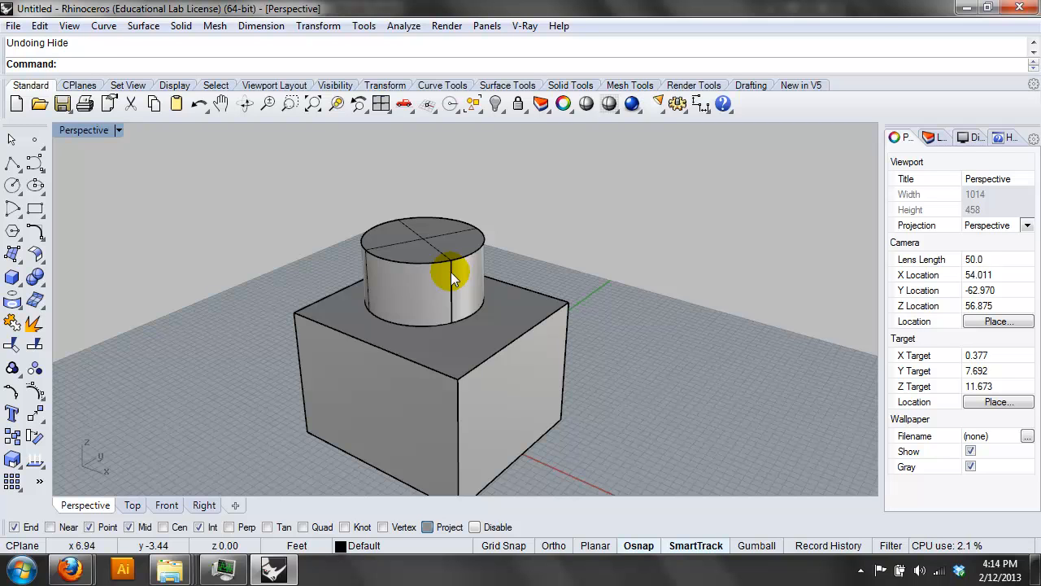
Create the intersection curve between the box and the cylinder with Intersect, and deselect it
text(int)
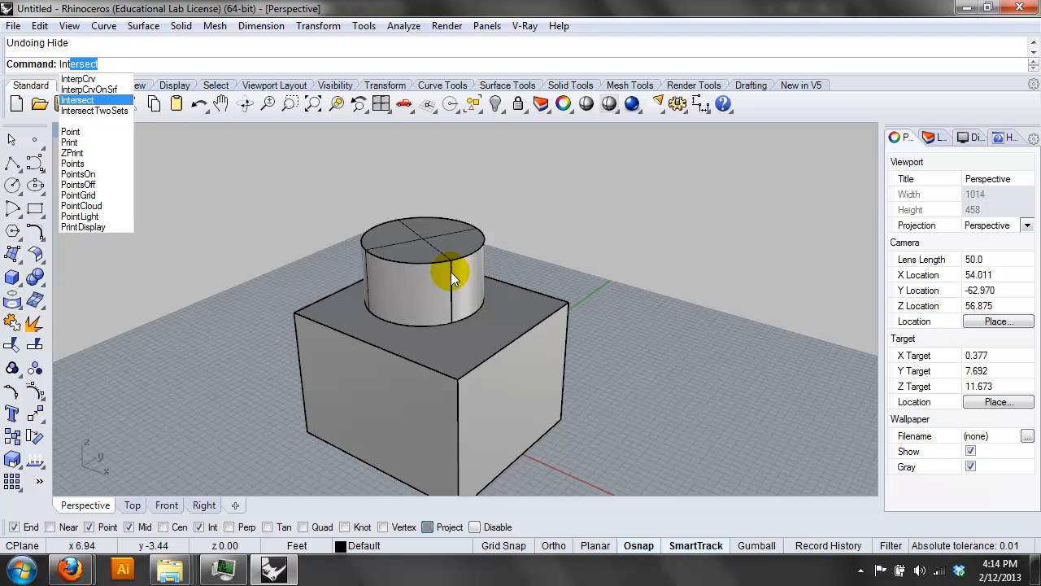
key(Return)
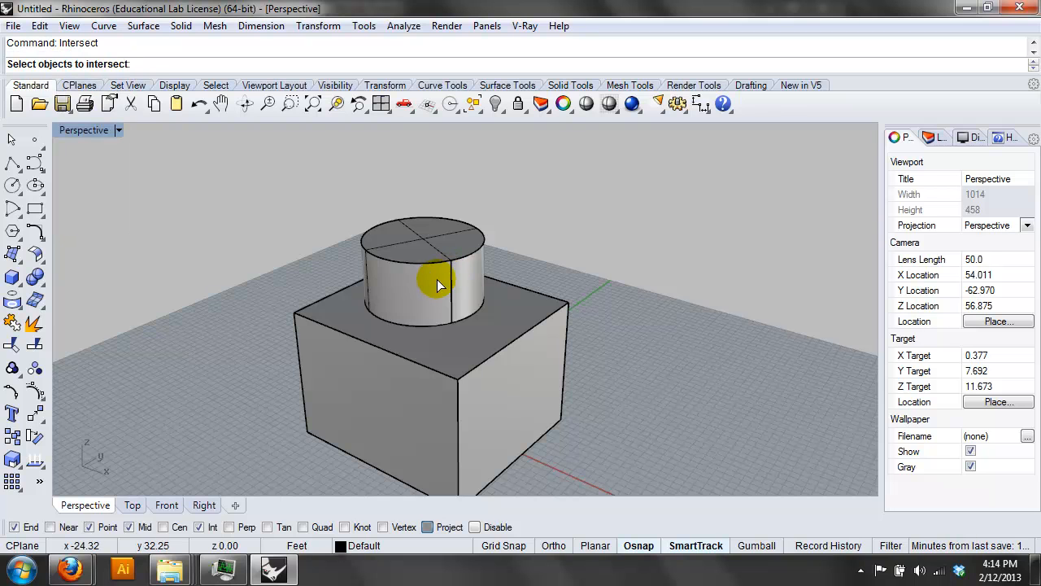
click(436, 282)
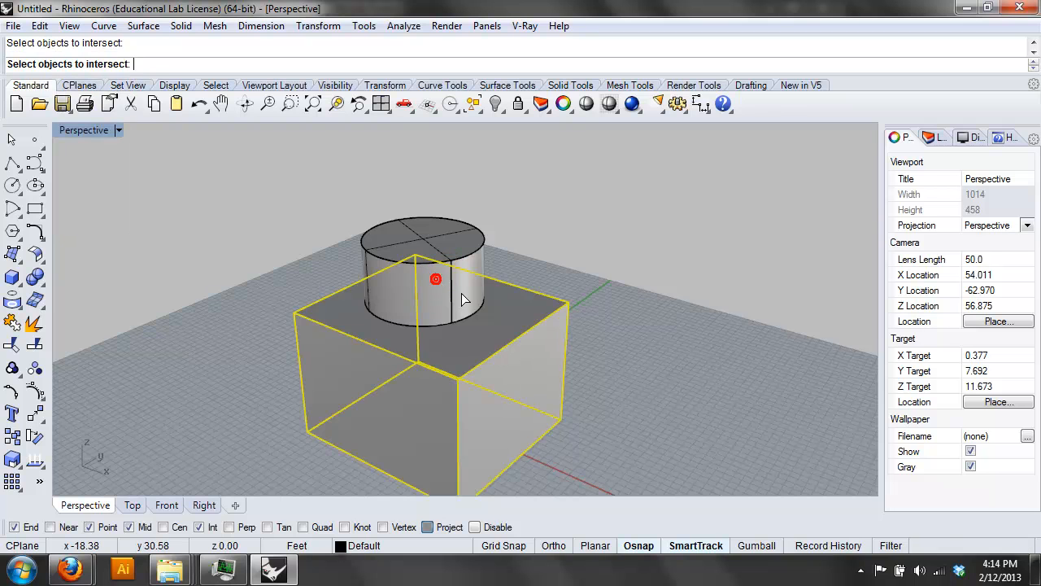
click(466, 233)
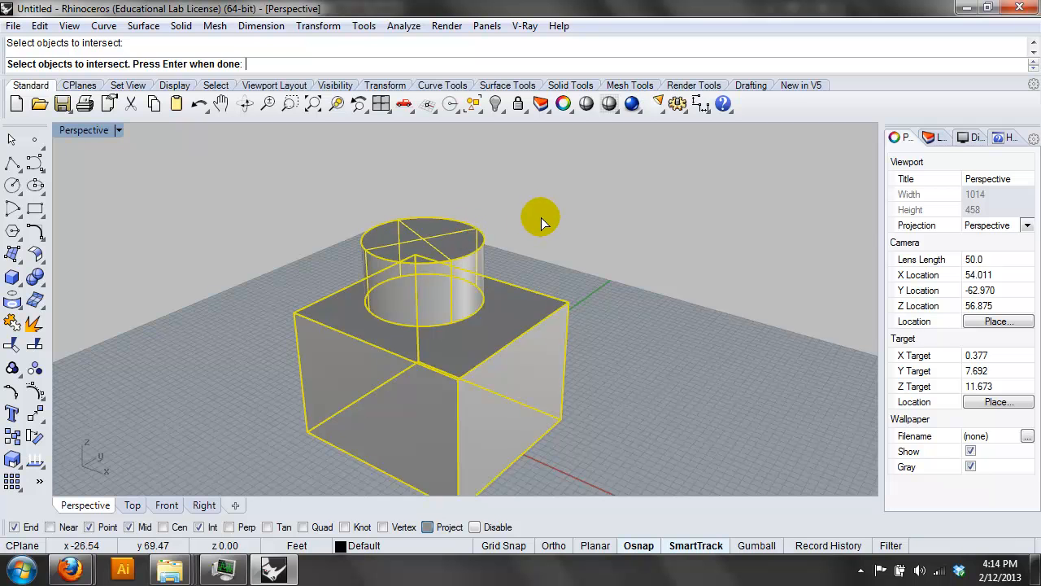
key(Return)
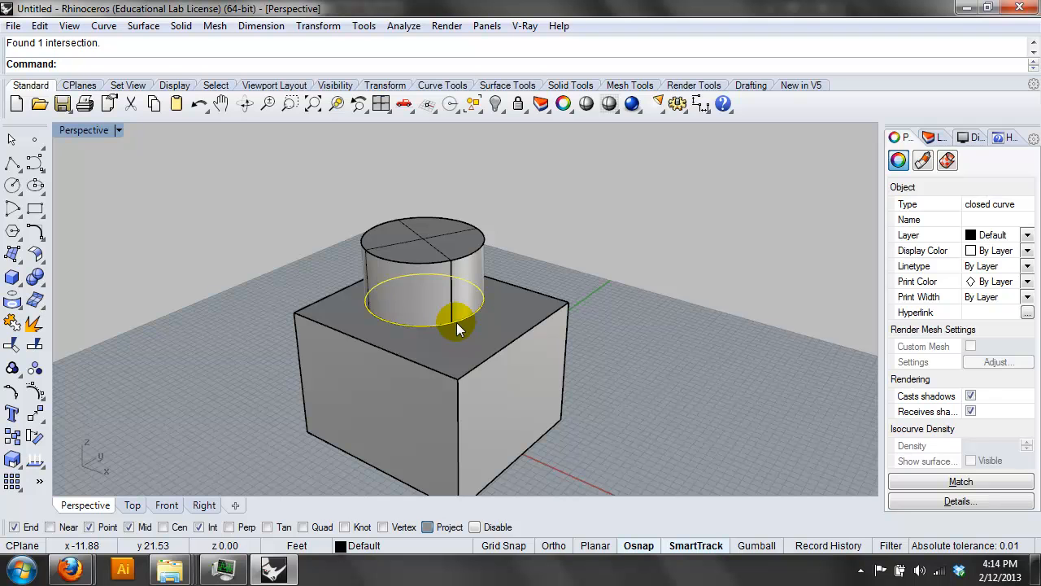
click(583, 223)
Hide the cylinder and trim a circular opening in the box's top face with the intersection curve as cutting object
click(444, 263)
key(ctrl+h)
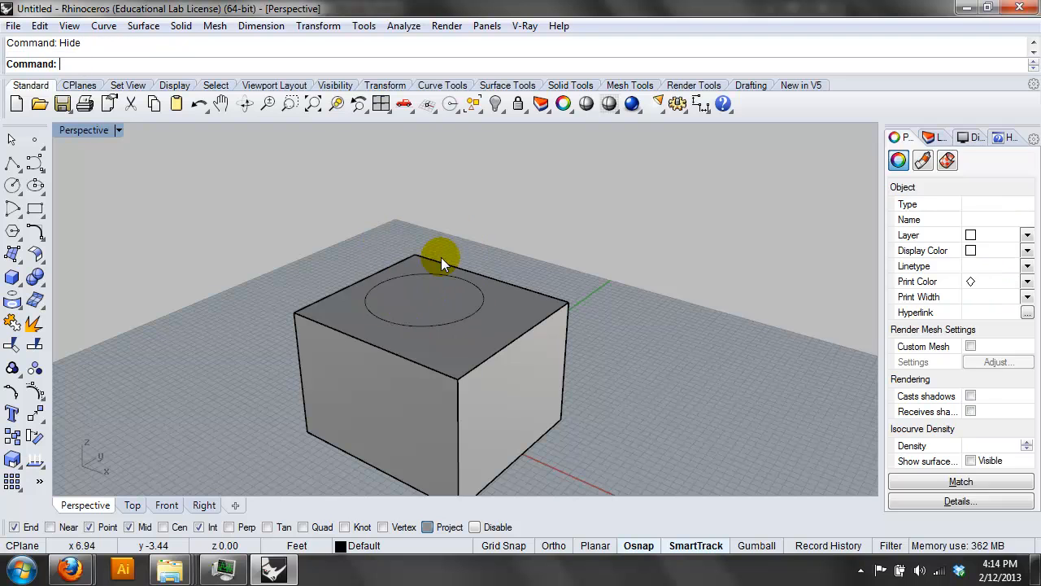
text(Trim)
key(Return)
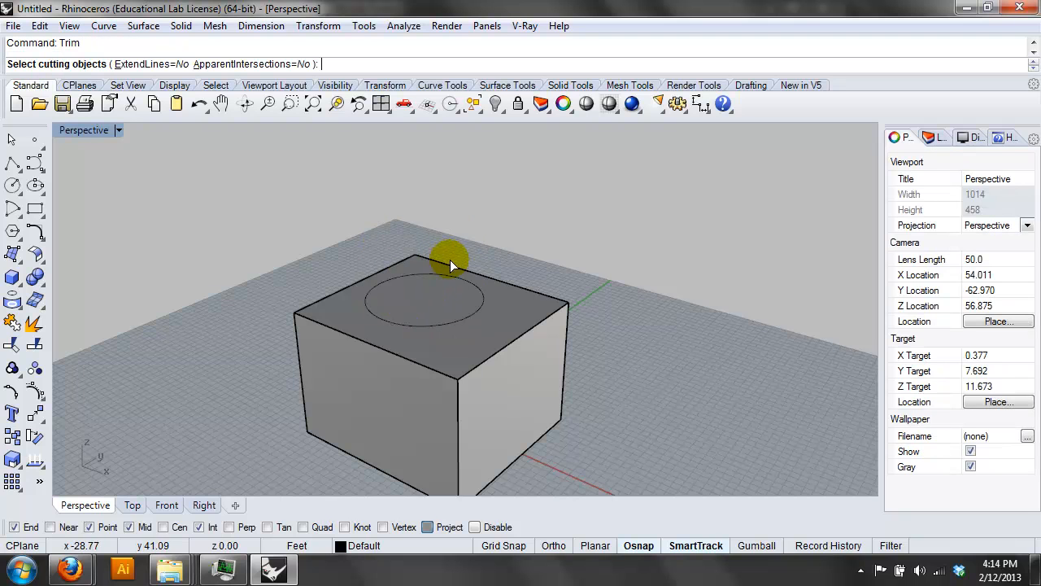
click(459, 280)
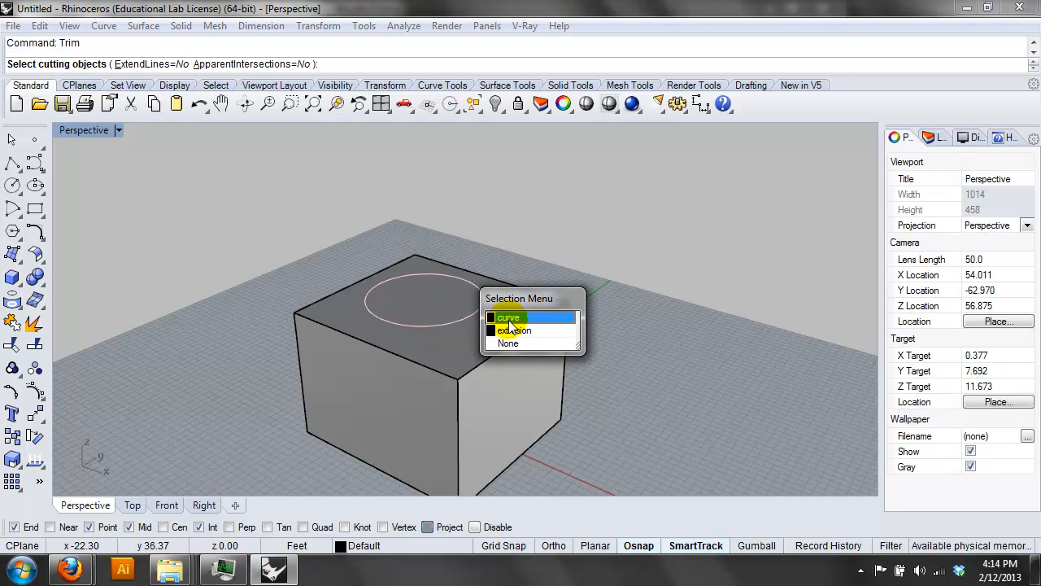
click(509, 317)
right_click(510, 240)
click(442, 286)
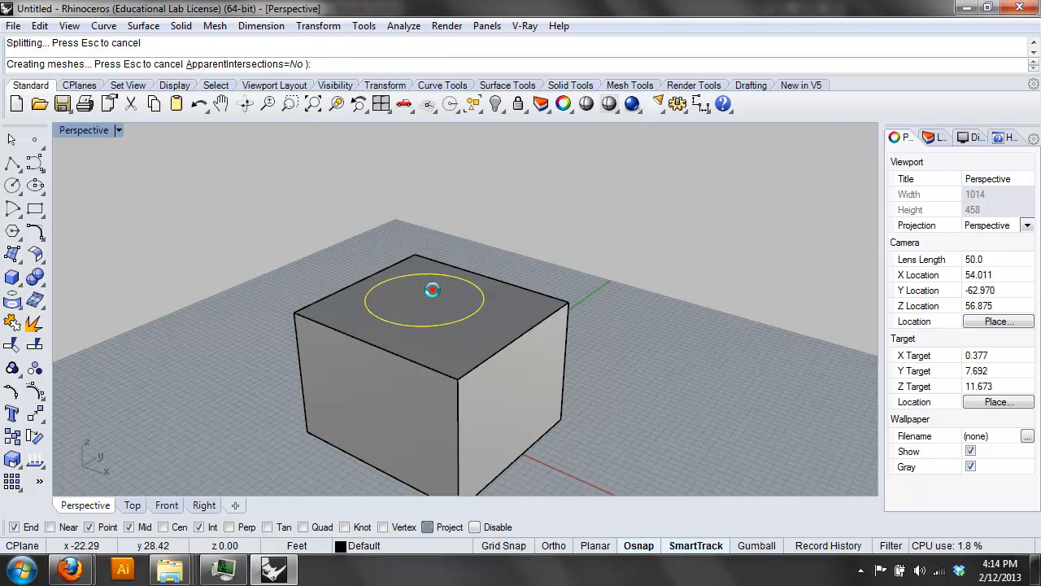
right_drag(505, 253, 533, 342)
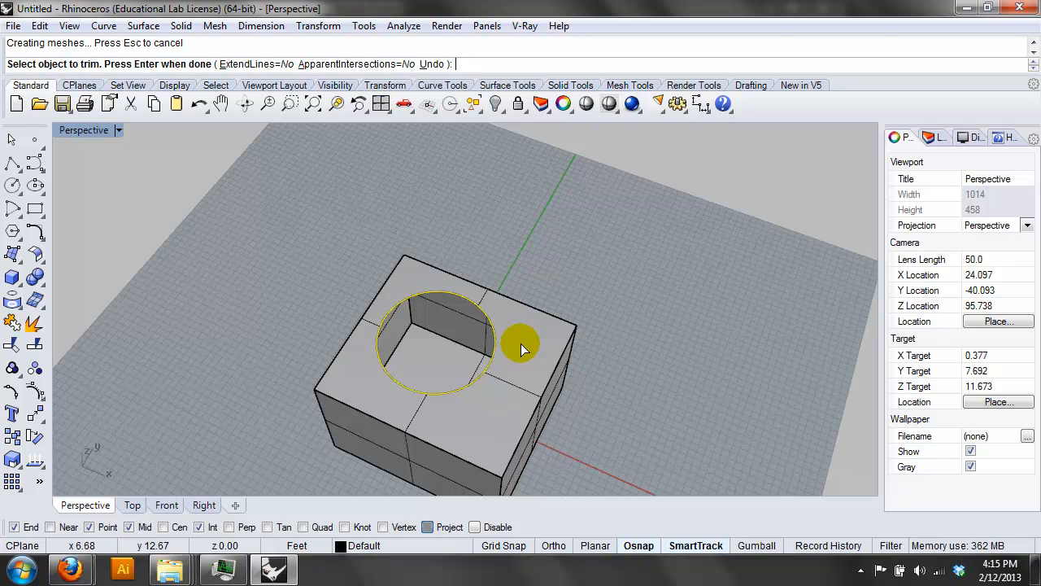
End the Trim command and show the hidden cylinder again
text(shw)
key(BackSpace)
key(BackSpace)
key(BackSpace)
key(Escape)
text(sh)
key(Return)
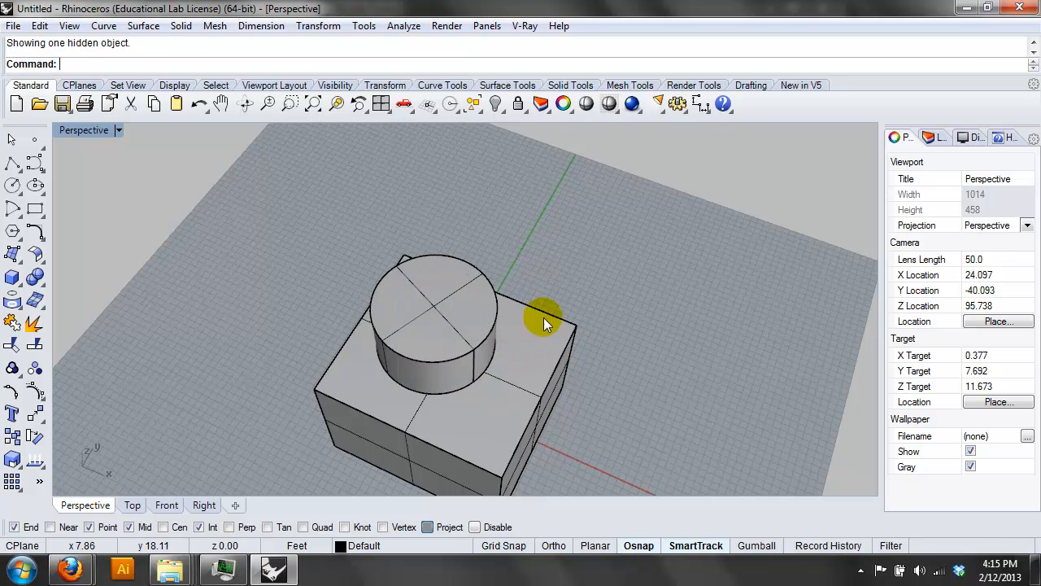
Join the trimmed box and cylinder into one polysurface and select it to check its object type
right_drag(544, 317, 580, 283)
drag(636, 386, 236, 169)
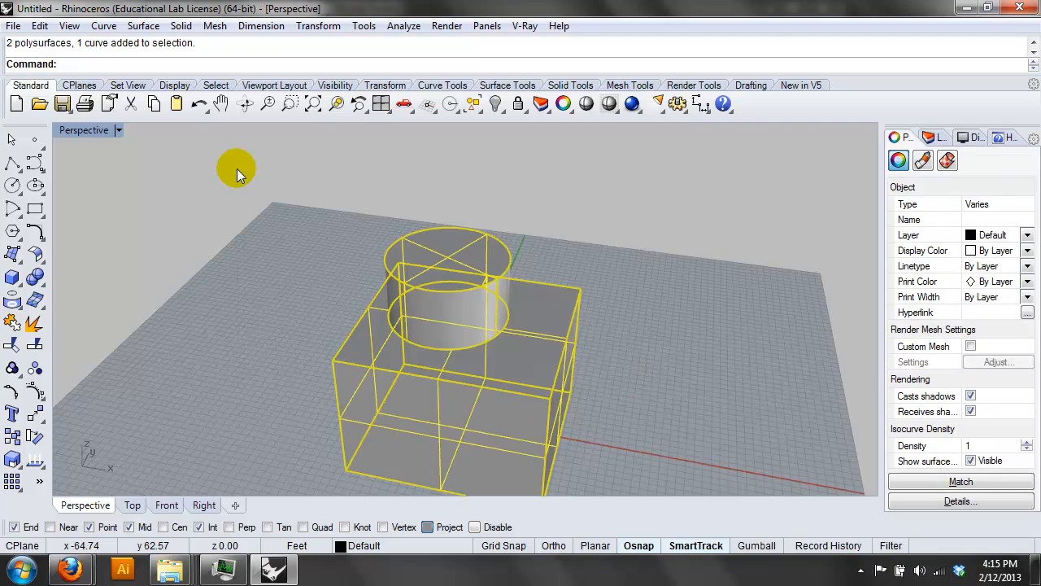
text(Join)
key(Return)
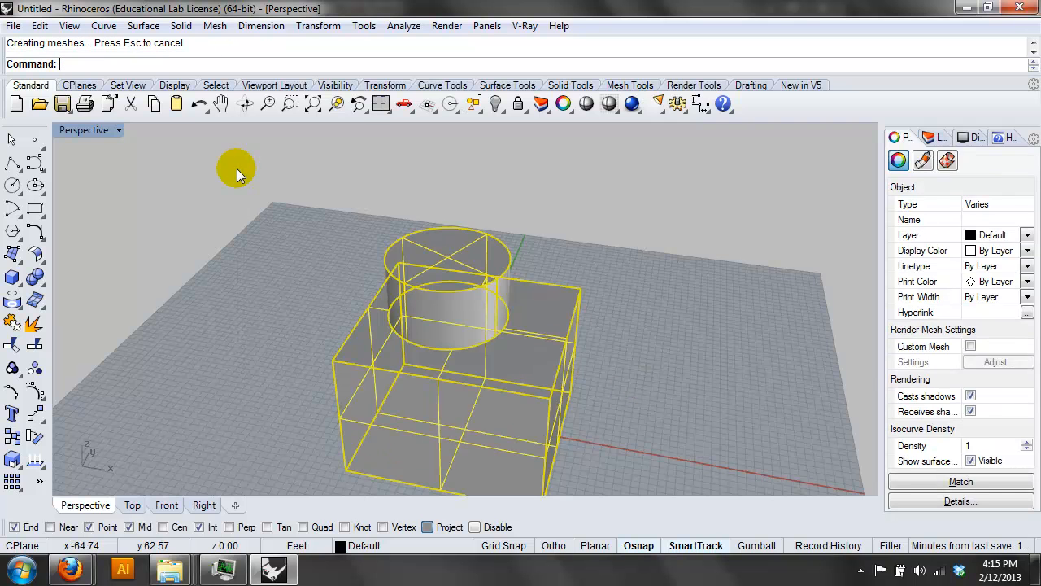
click(484, 342)
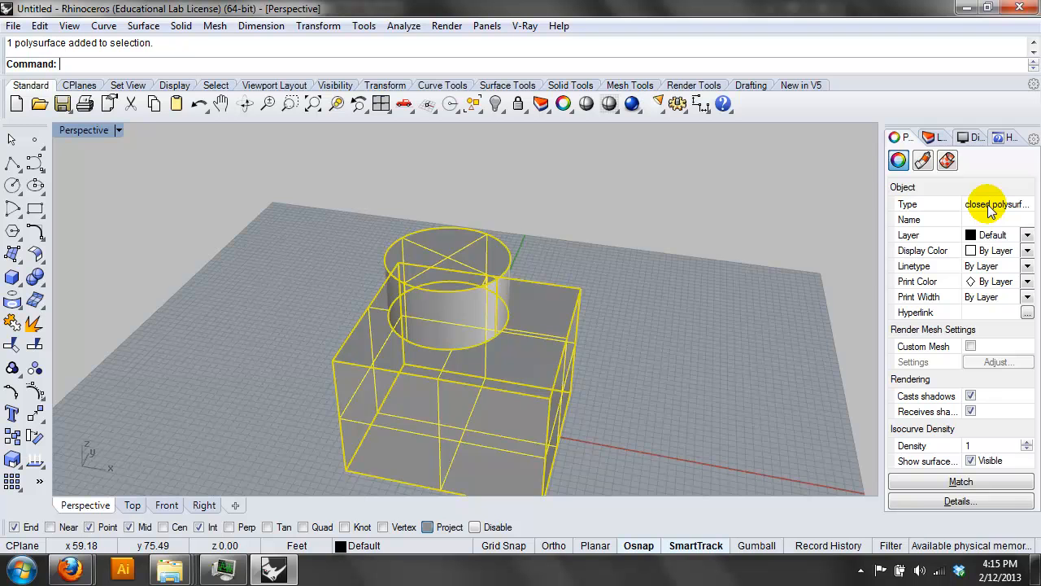
Undo the join of the box and cylinder, check the cylinder's selection, and clear it
click(740, 210)
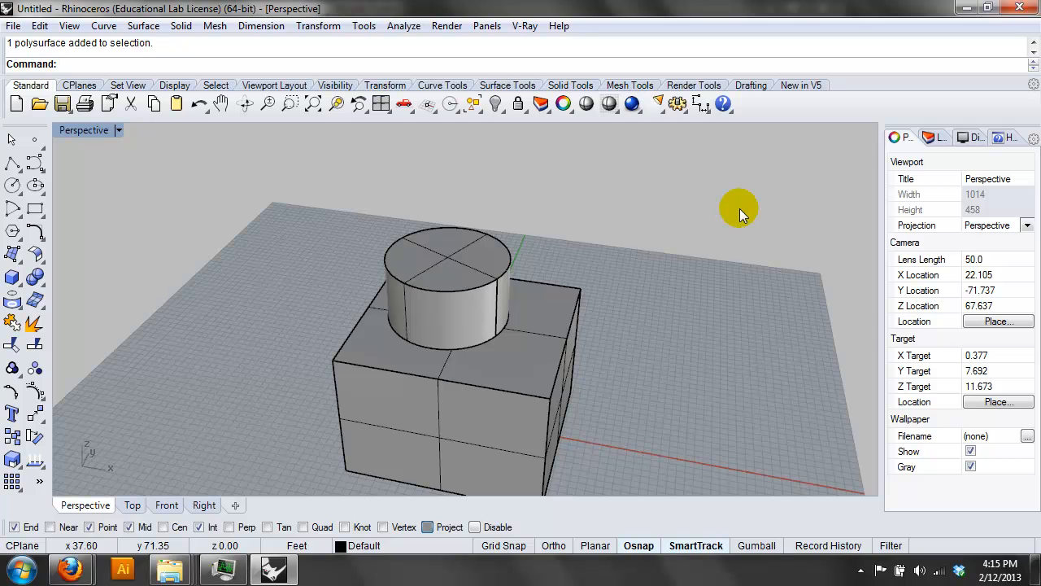
key(ctrl+z)
click(709, 225)
click(481, 260)
click(687, 288)
right_drag(674, 337, 605, 299)
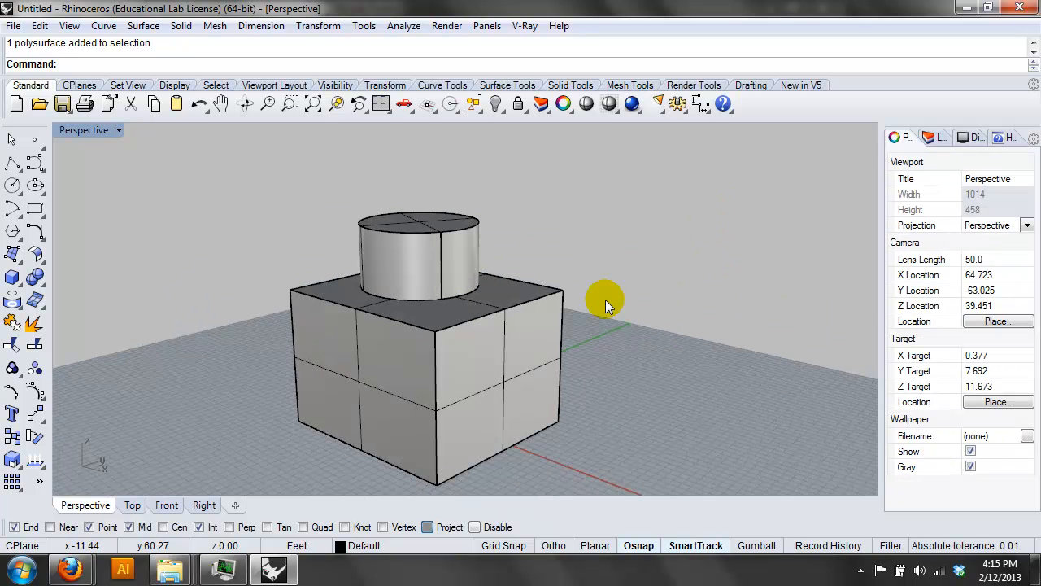
right_drag(550, 246, 467, 325)
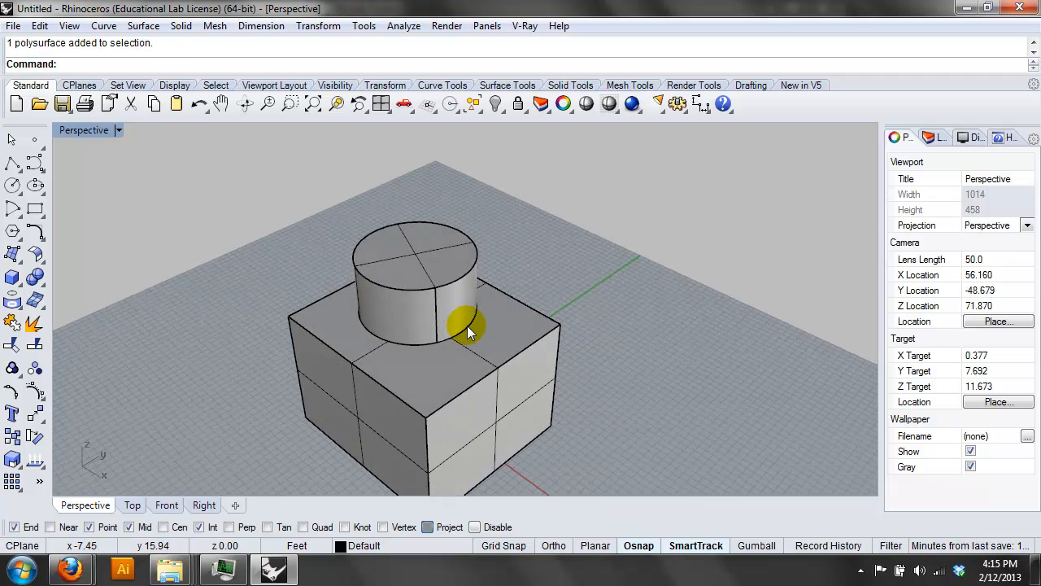
Fillet the cylinder's side surface to the box's top face using FilletSrf with a radius of 1
text(FilletSrf)
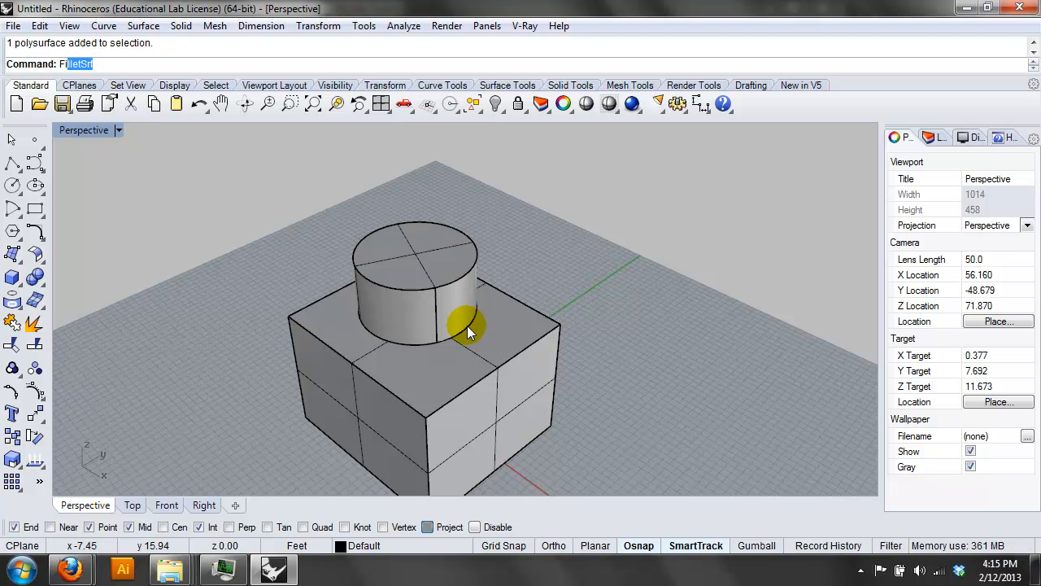
key(Return)
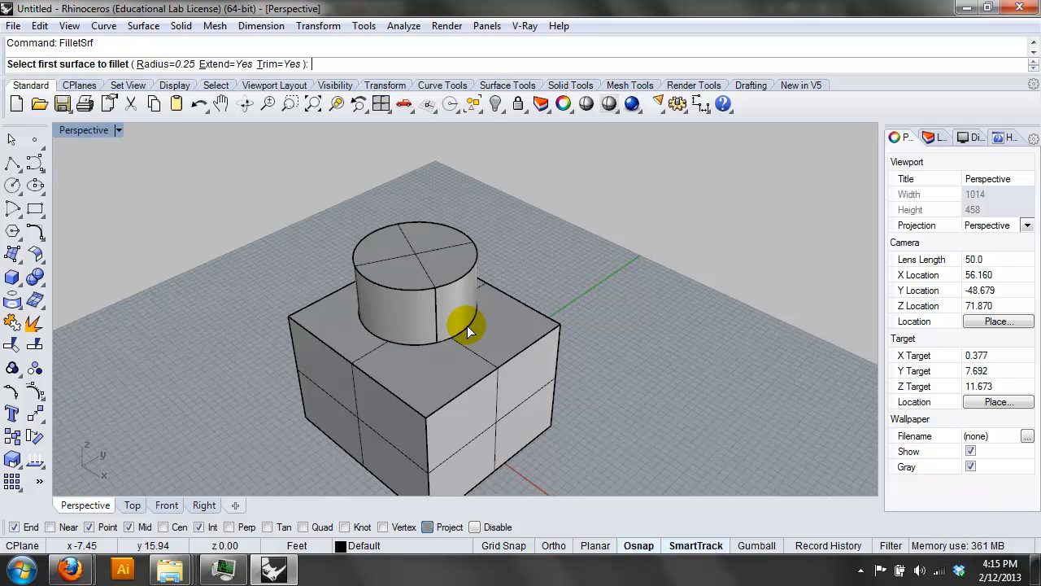
click(162, 63)
text(1)
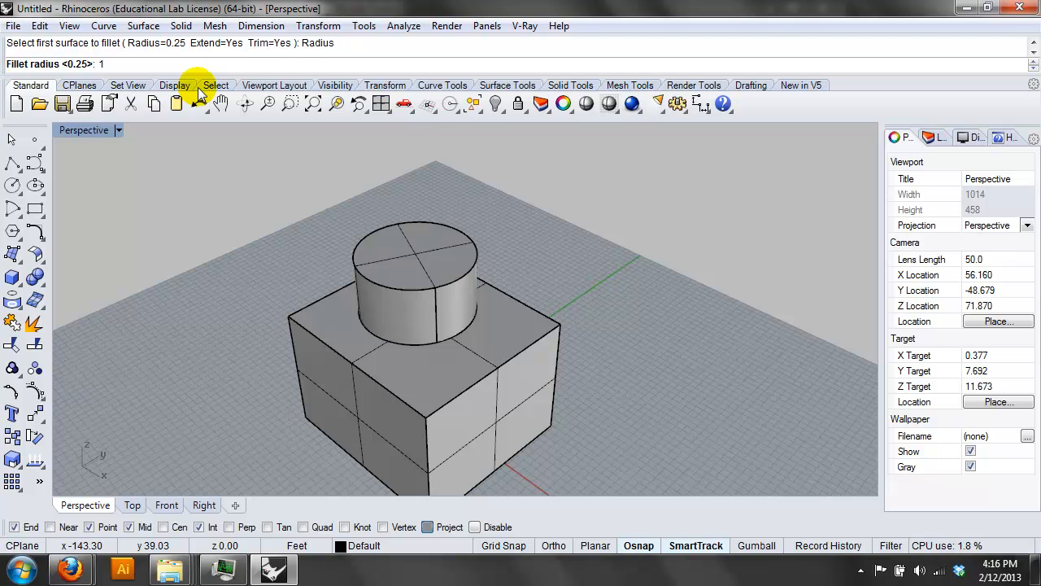
key(Return)
scroll(323, 227, up, 4)
right_drag(548, 366, 533, 343)
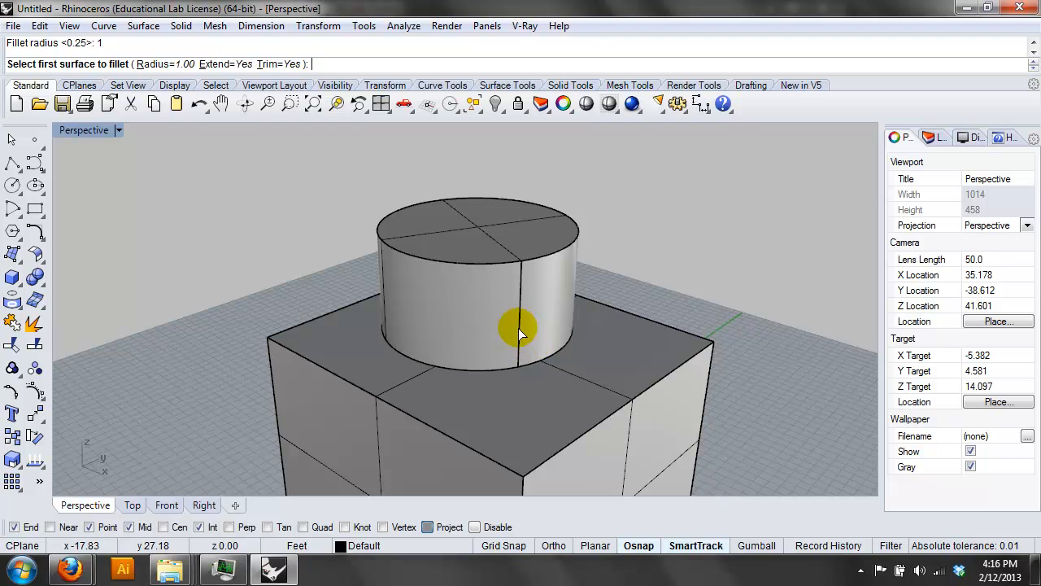
click(518, 328)
scroll(558, 360, up, 2)
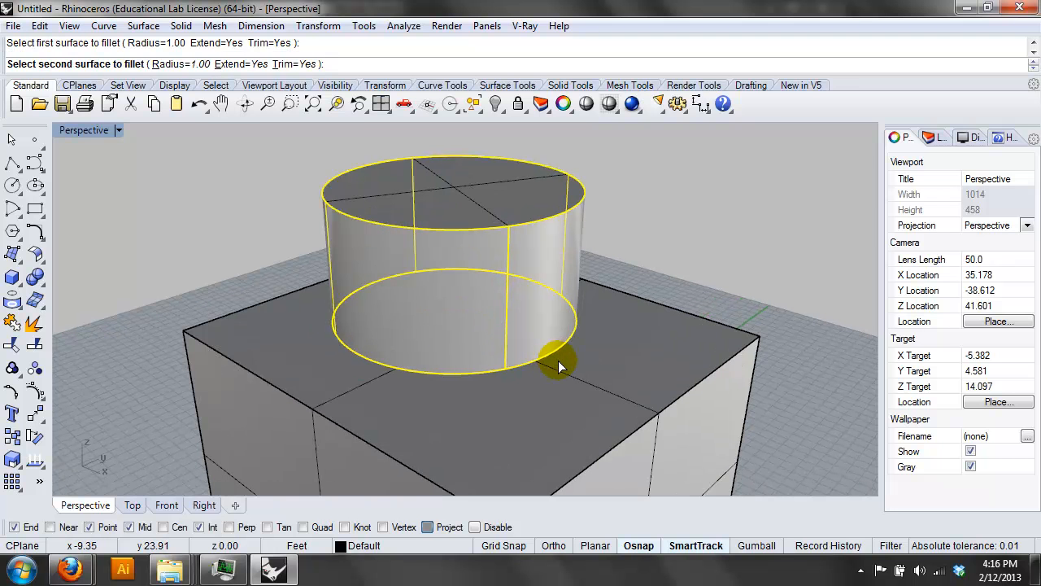
click(594, 382)
right_drag(592, 382, 495, 353)
scroll(268, 266, up, 3)
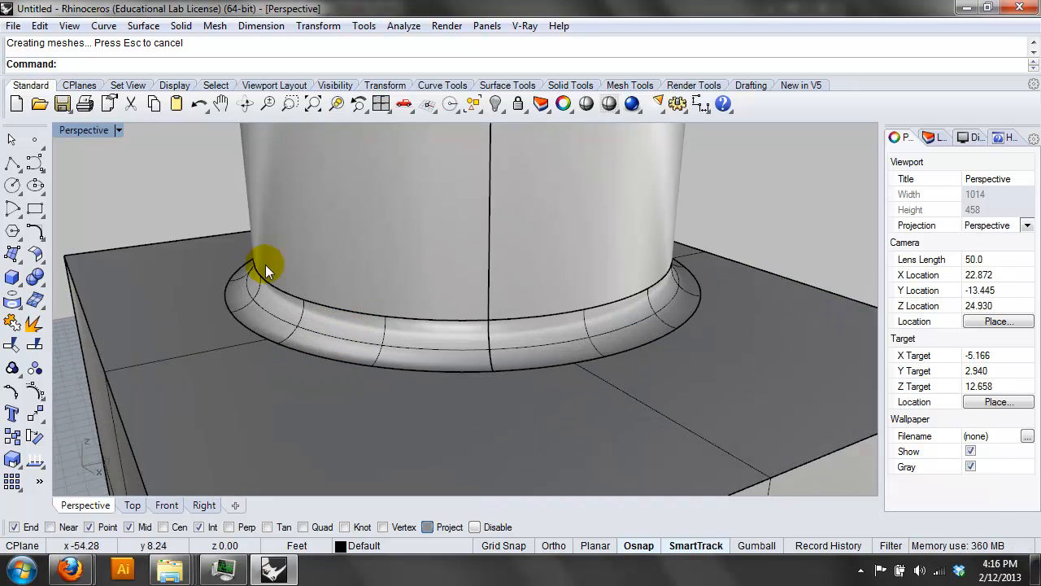
Inspect the fillet around the cylinder's base in Rendered display, and switch the viewport back to Shaded
click(88, 130)
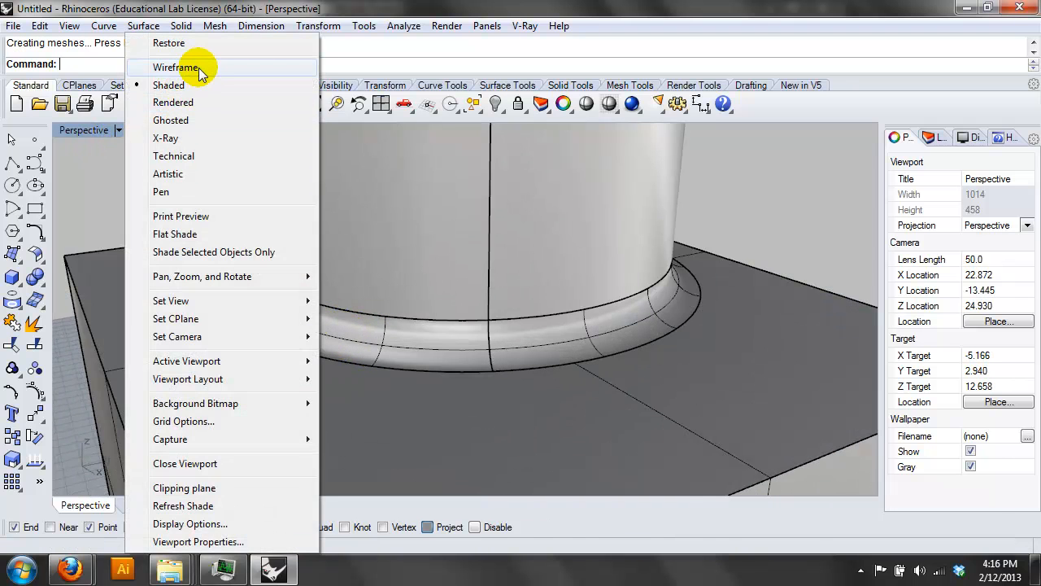
click(199, 104)
right_drag(639, 347, 643, 349)
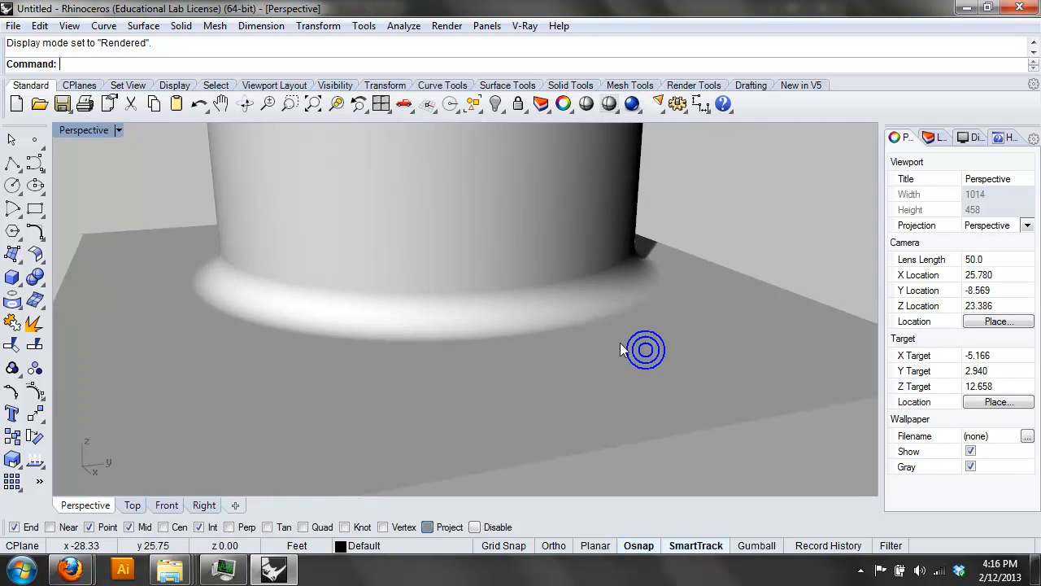
scroll(664, 327, down, 4)
right_drag(766, 314, 606, 347)
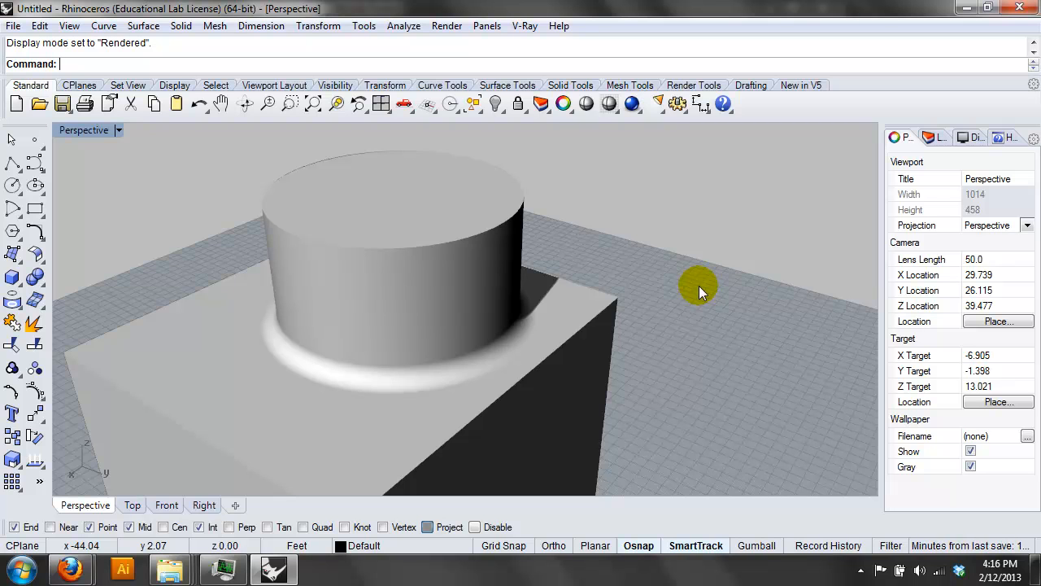
click(109, 132)
click(189, 86)
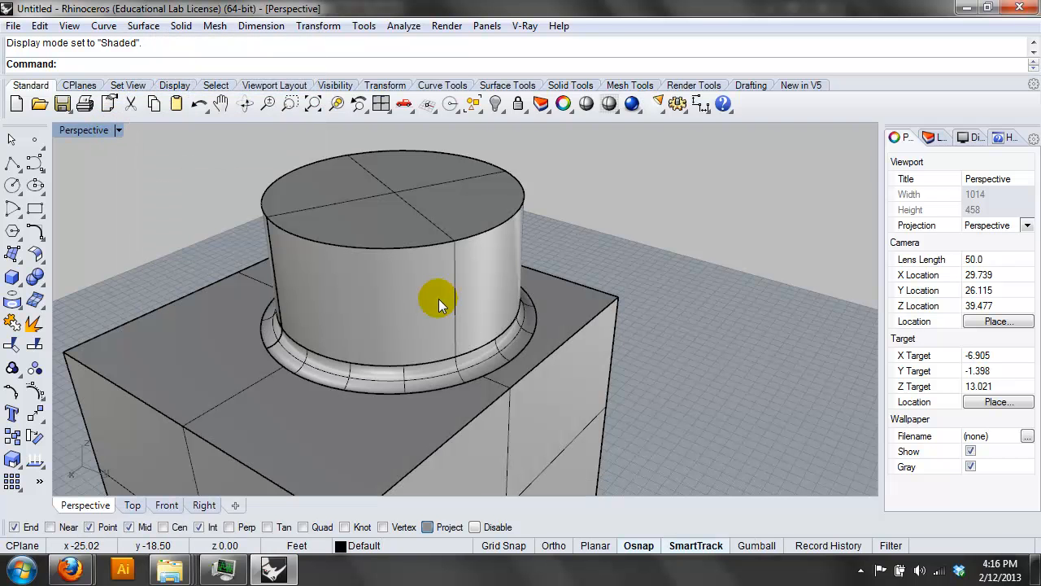
Select the base fillet and the box in turn to examine them as separate objects, and clear the selection
click(442, 379)
right_drag(495, 388, 551, 226)
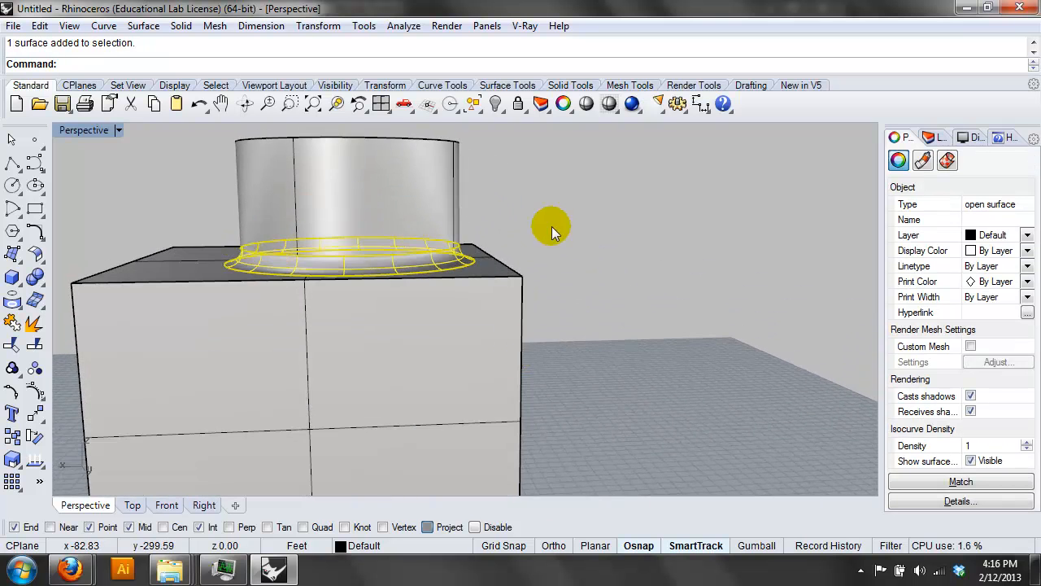
scroll(552, 226, up, 4)
shift+right_drag(505, 267, 660, 295)
click(780, 279)
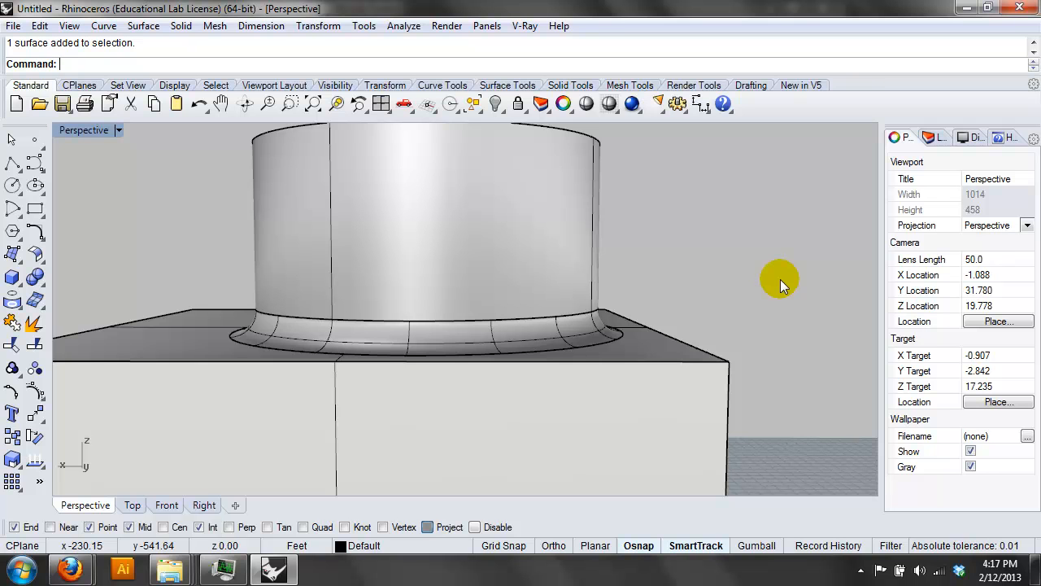
click(594, 276)
click(628, 319)
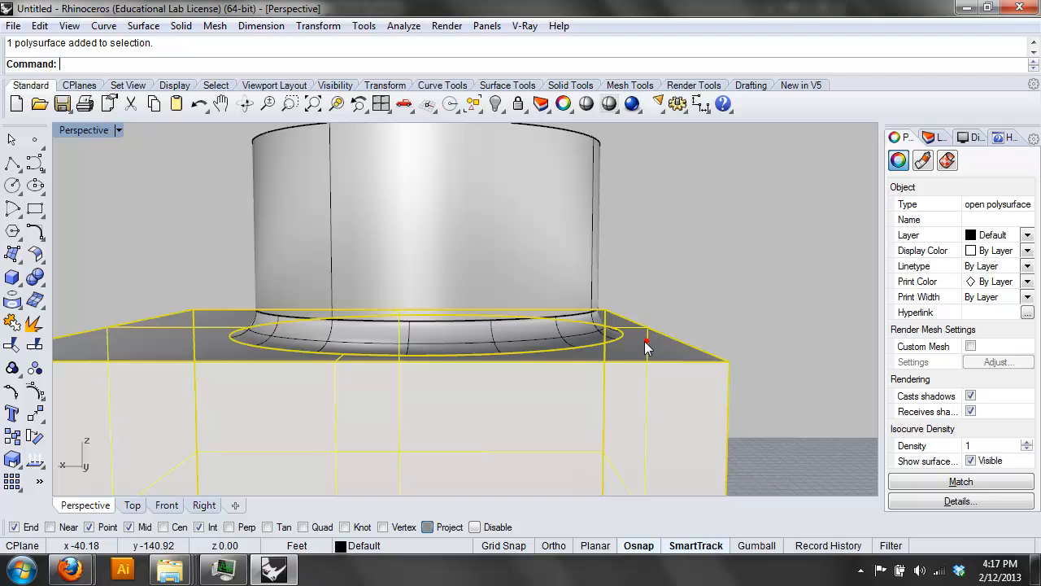
click(754, 203)
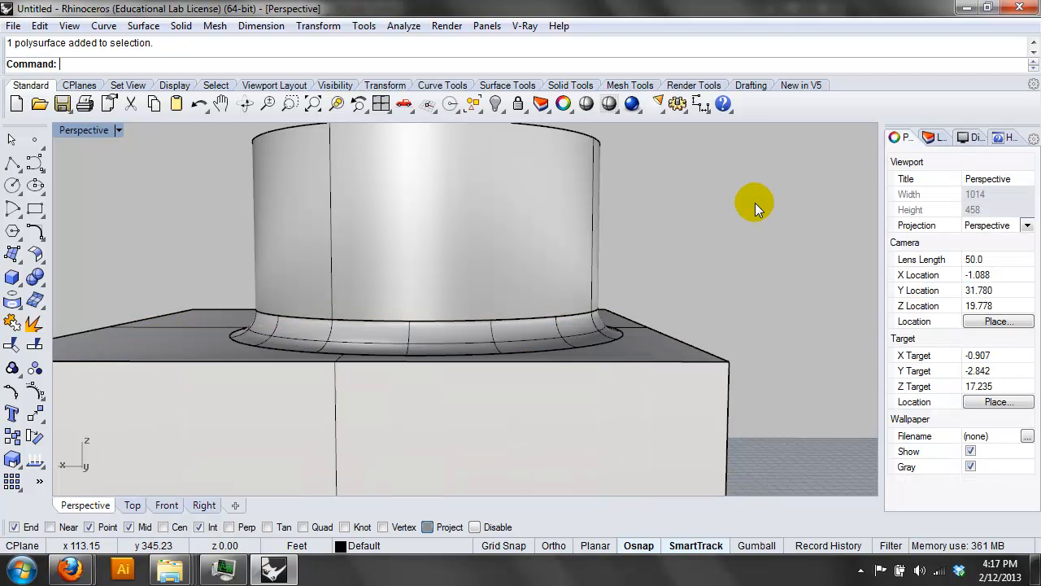
Undo the base fillet to compare the model without it, and redo the fillet
key(ctrl+z)
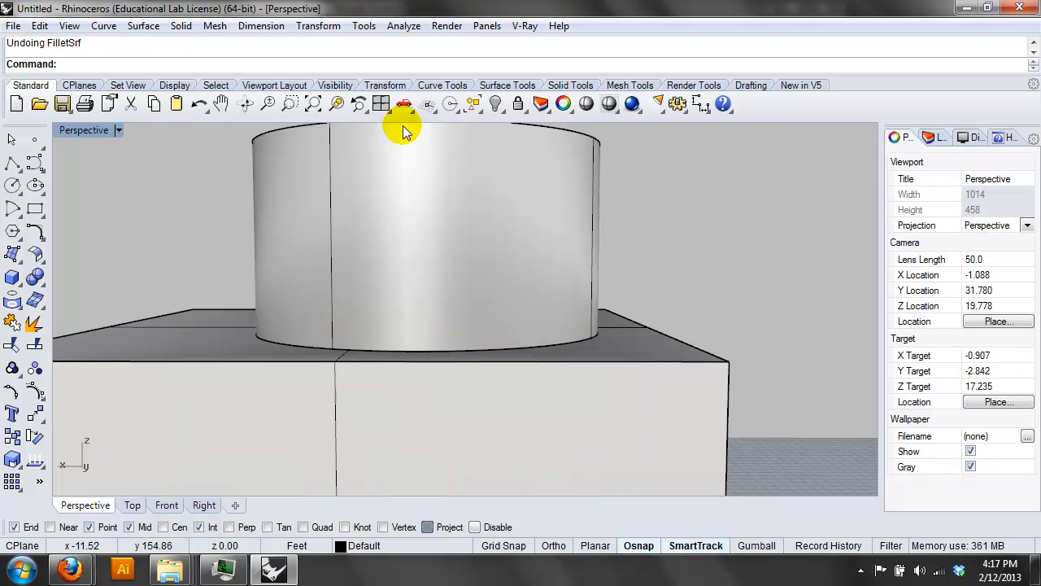
click(69, 25)
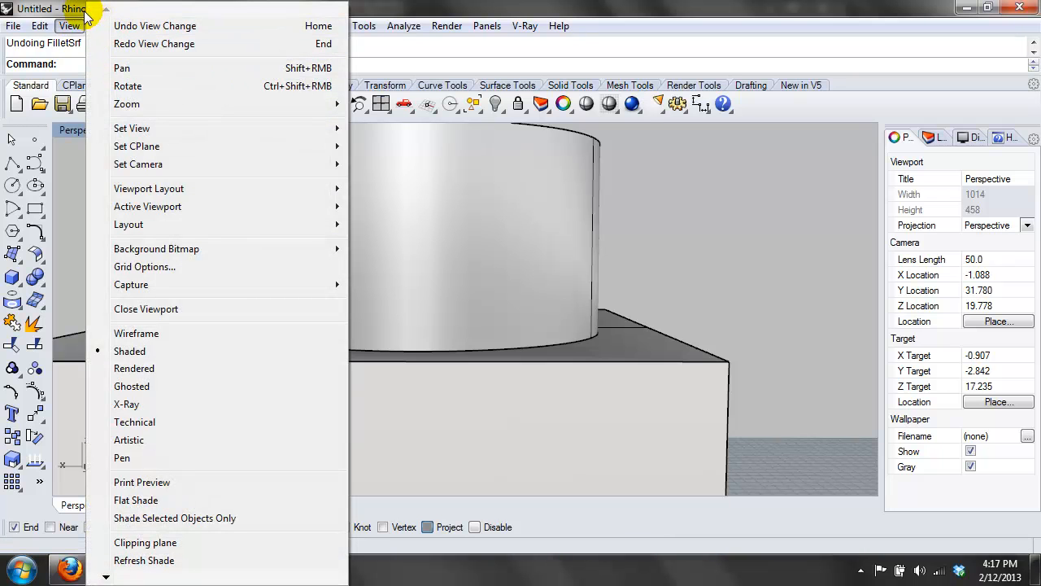
click(69, 25)
click(39, 25)
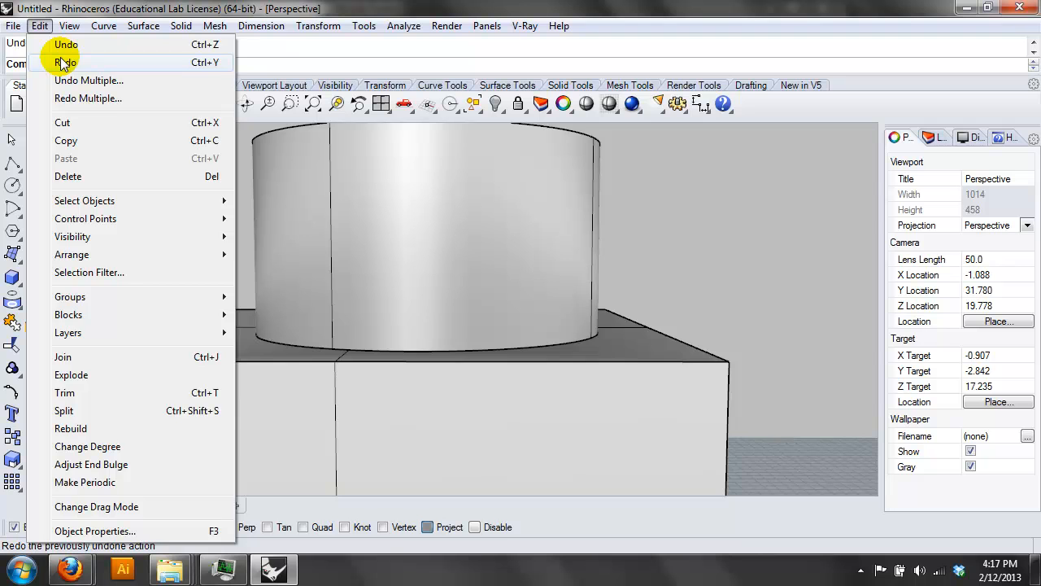
click(64, 63)
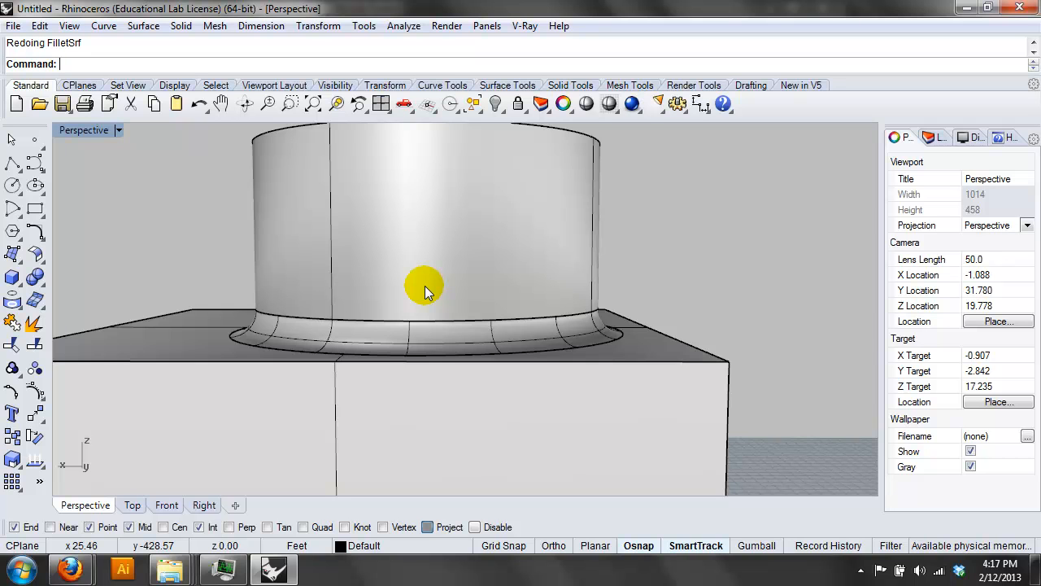
Set the Perspective viewport to Rendered display and view the filleted cylinder and box
click(82, 131)
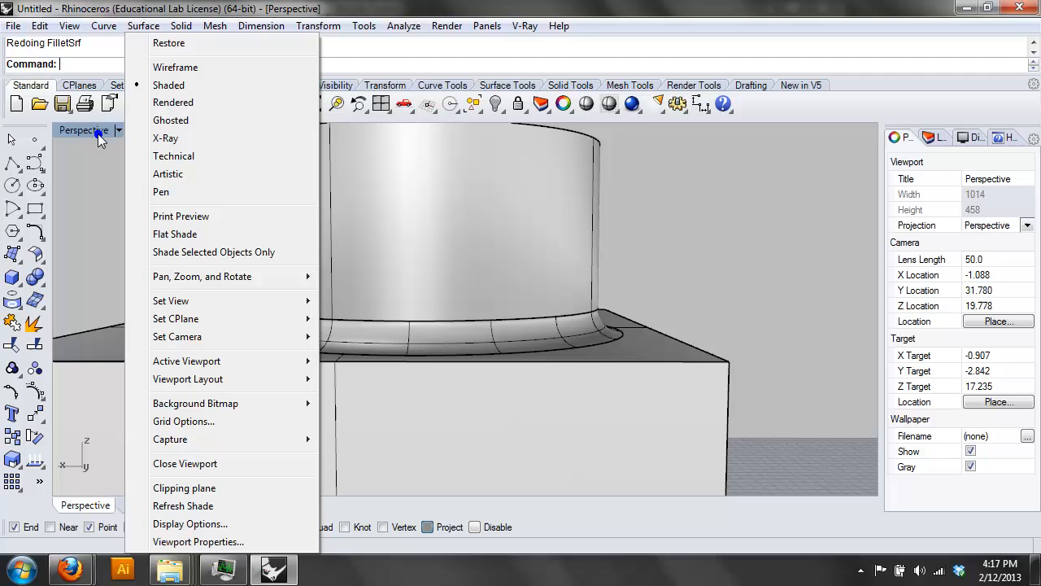
click(187, 103)
right_drag(793, 328, 713, 402)
scroll(715, 401, down, 8)
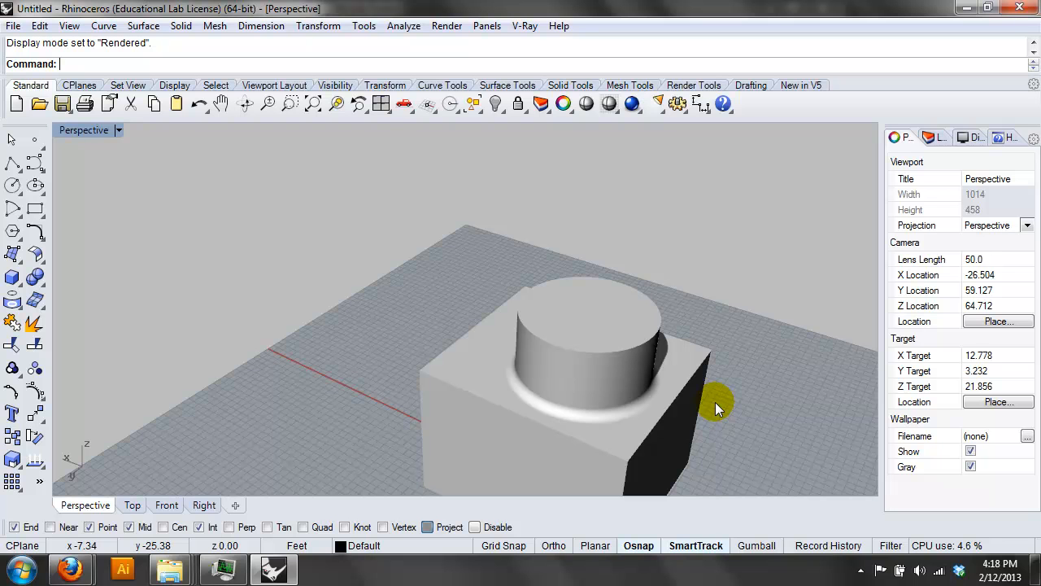
scroll(548, 250, up, 5)
Explode the cylinder polysurface into separate top and side surfaces, and deselect them
click(543, 240)
right_drag(665, 309, 754, 185)
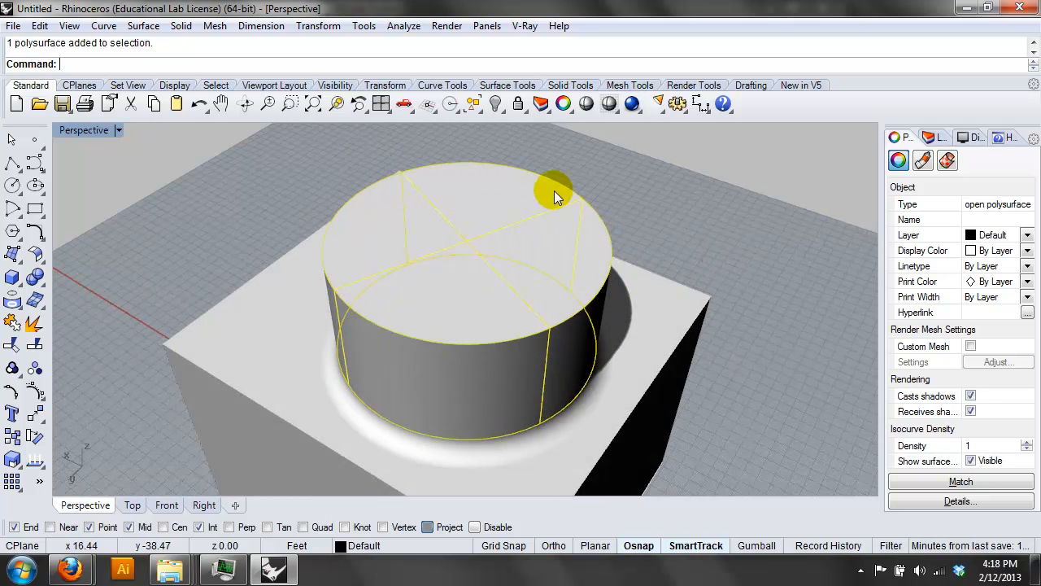
right_drag(710, 213, 750, 199)
click(750, 198)
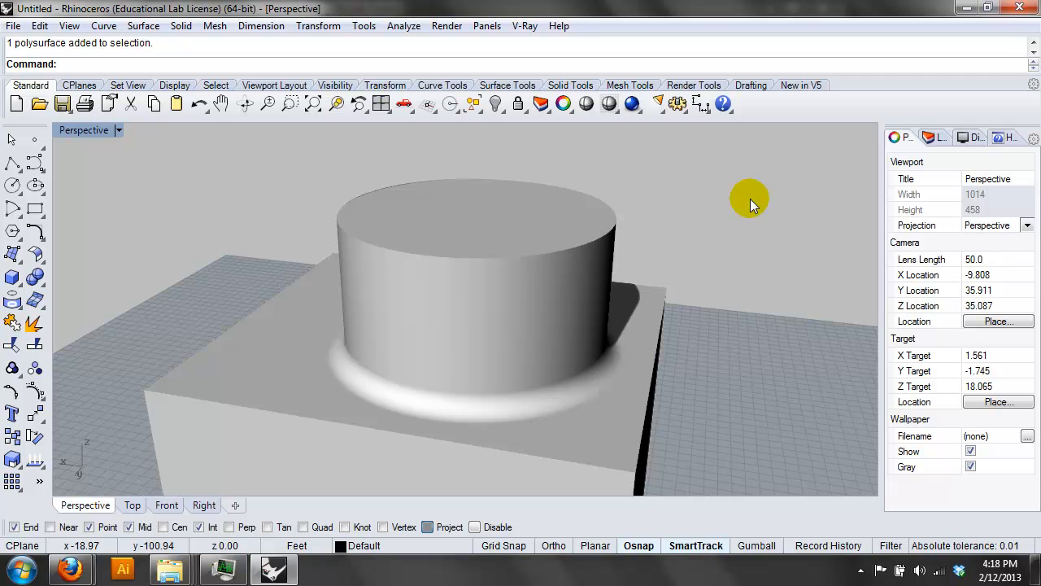
click(496, 299)
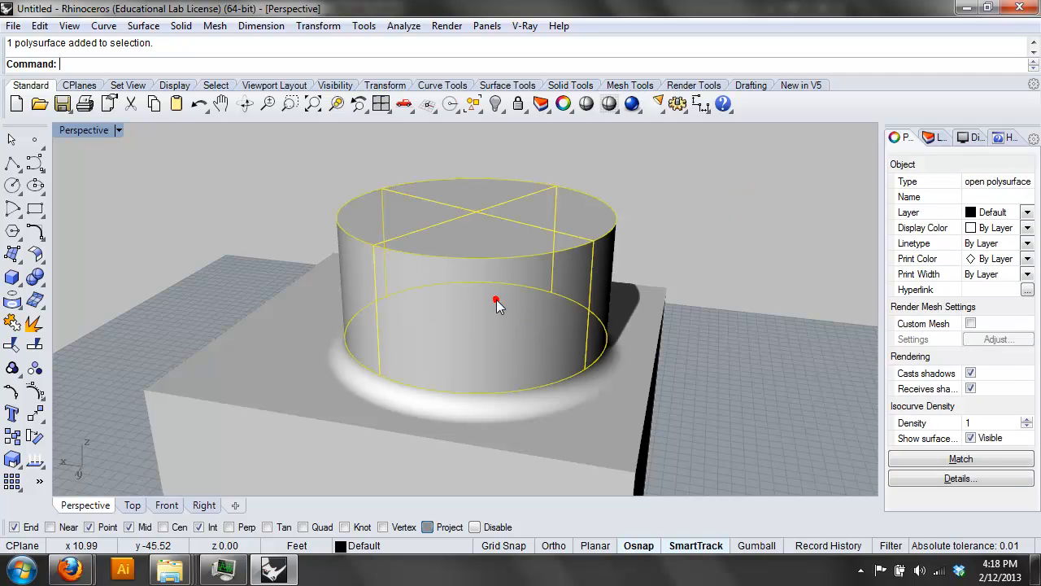
text(xplode)
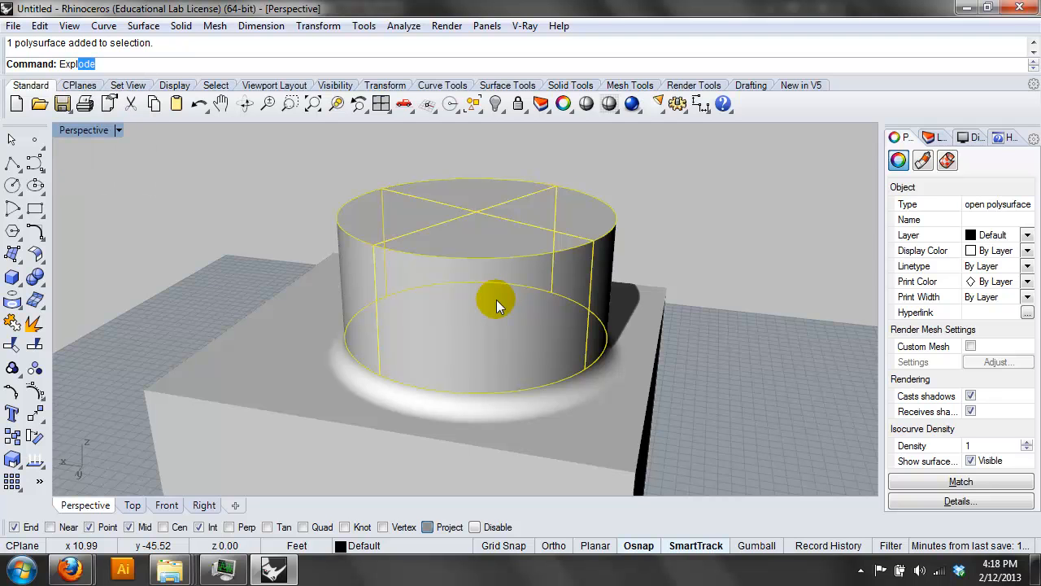
key(Return)
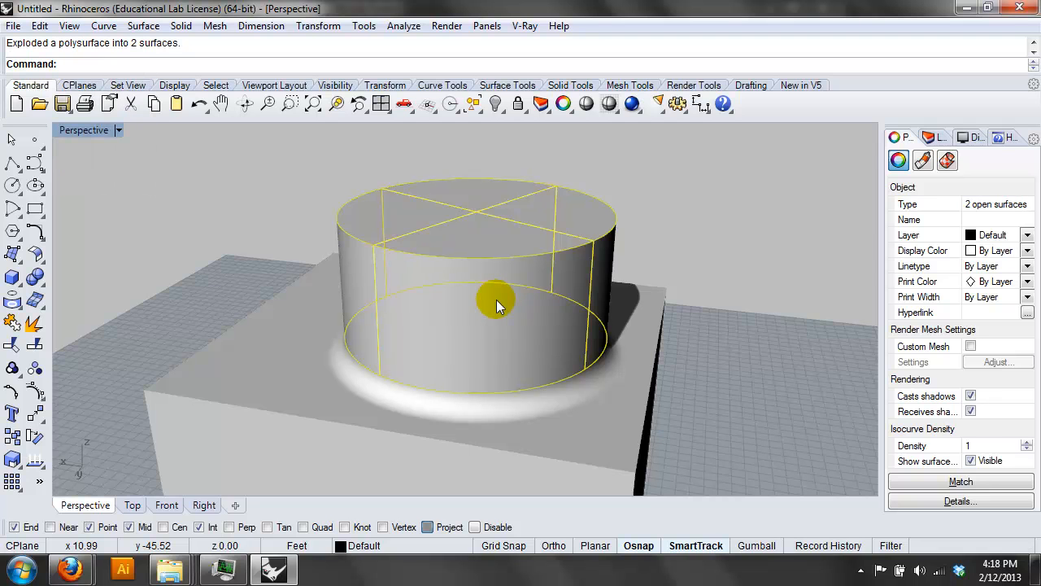
click(732, 251)
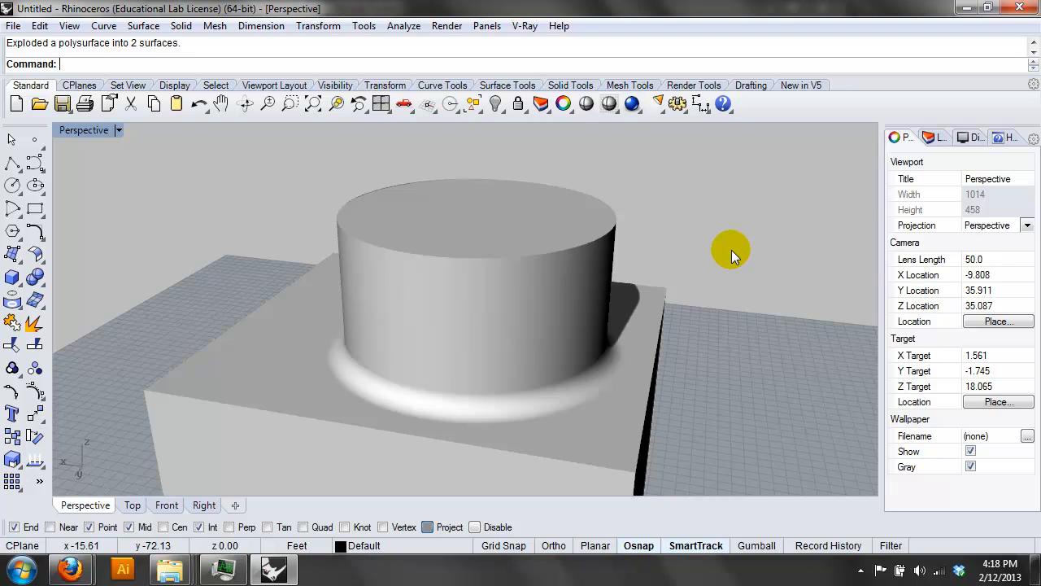
Fillet the cylinder's top surface to its side surface using FilletSrf with a radius of 1
text(FilletSrf)
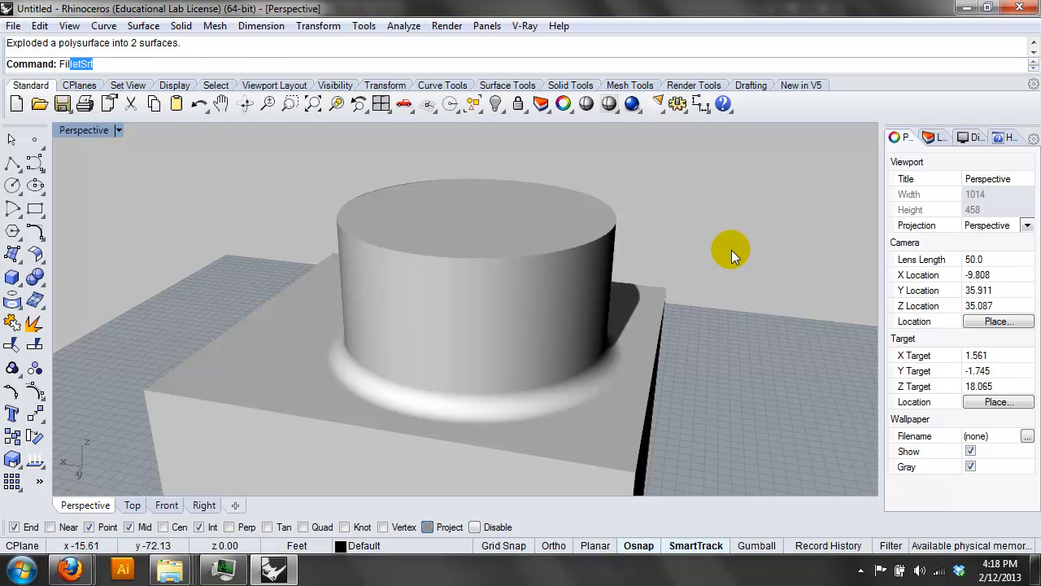
key(Return)
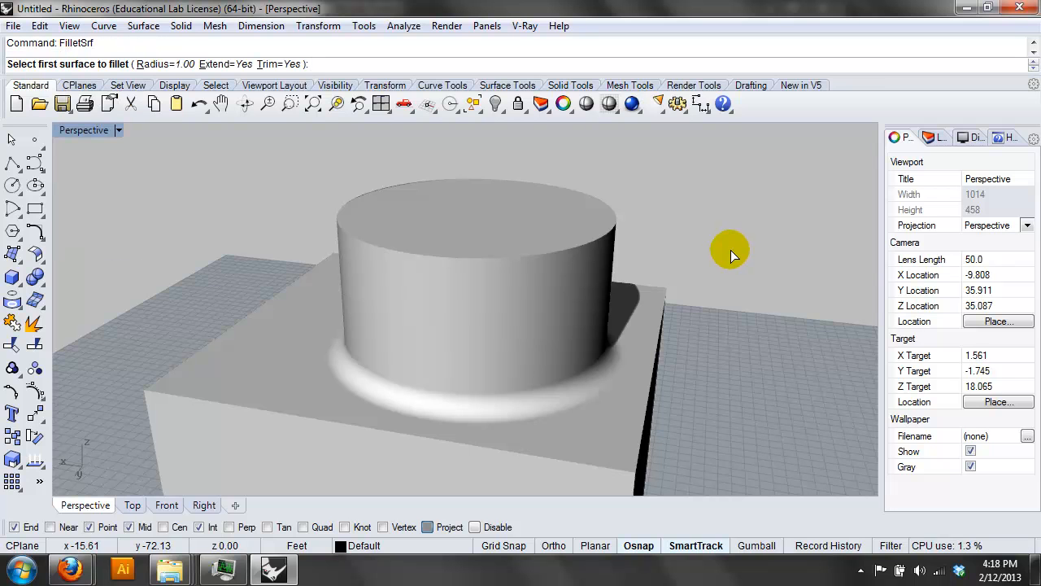
click(518, 218)
click(517, 285)
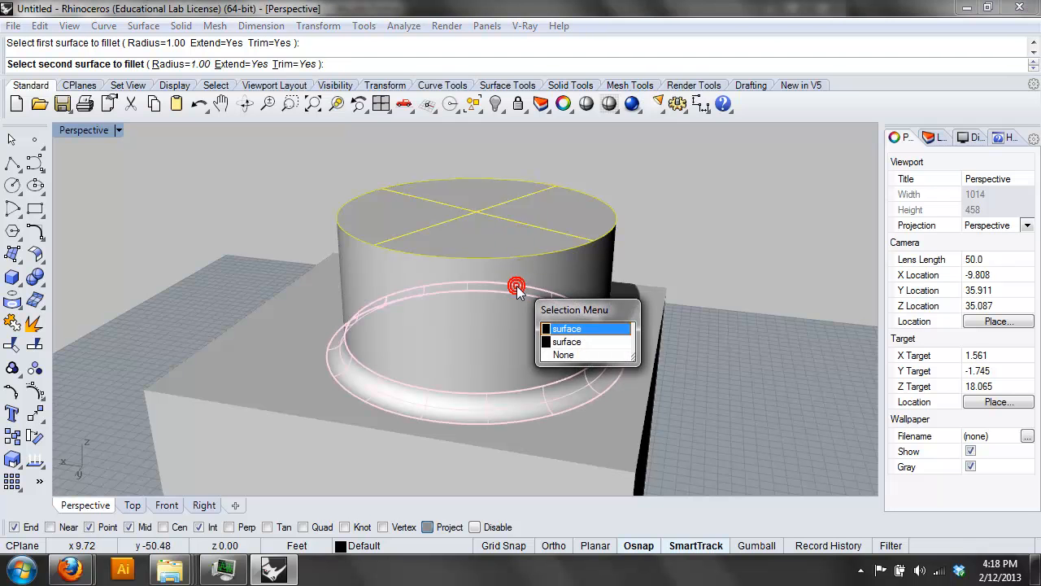
click(578, 340)
right_drag(721, 284, 696, 256)
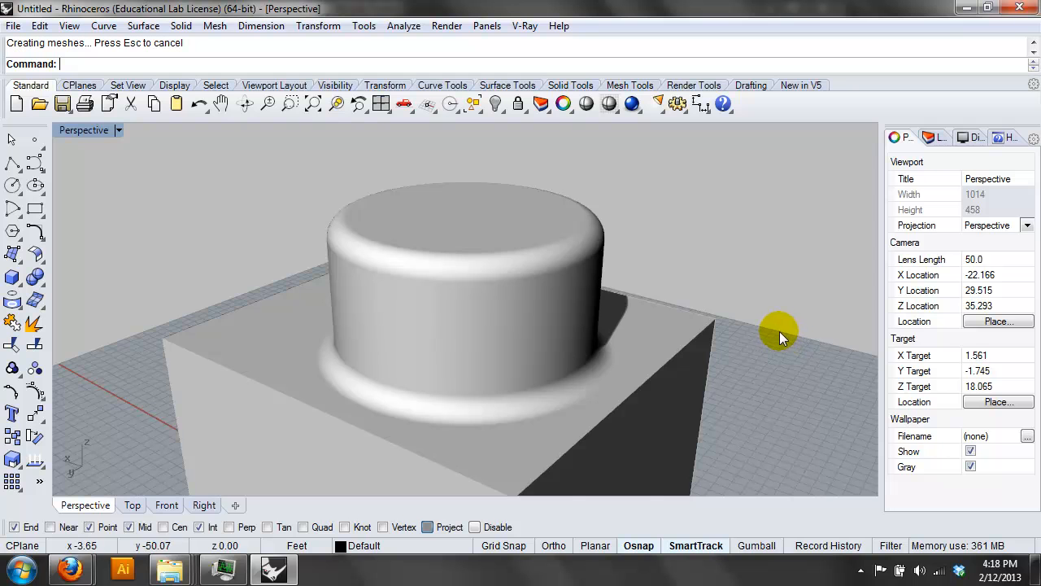
Explode the box polysurface into separate surfaces and deselect them
click(693, 335)
scroll(688, 357, up, 3)
scroll(713, 380, down, 6)
shift+right_drag(791, 419, 681, 324)
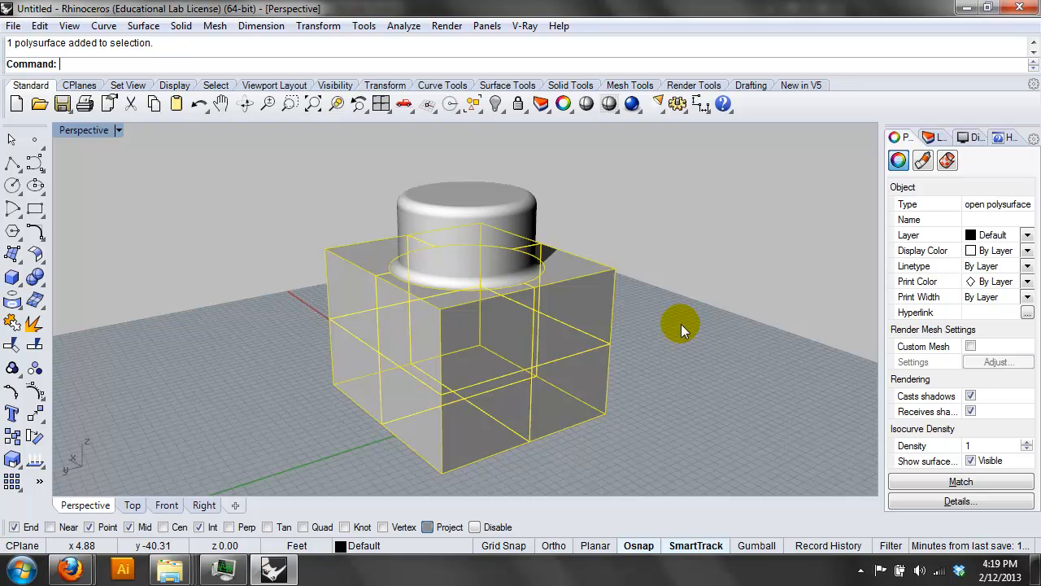
text(Epxlo)
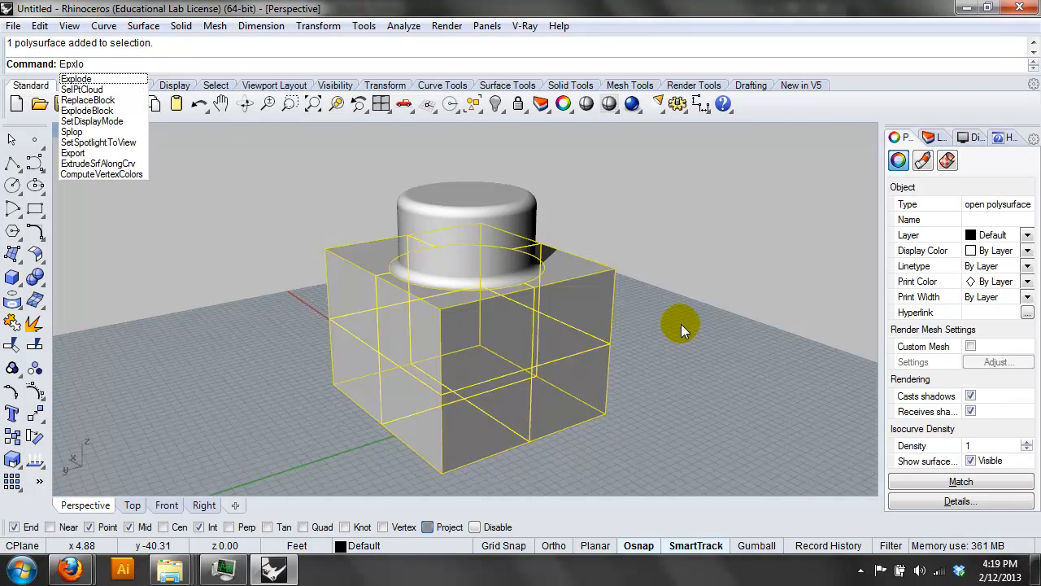
key(BackSpace)
text(xplode)
key(Return)
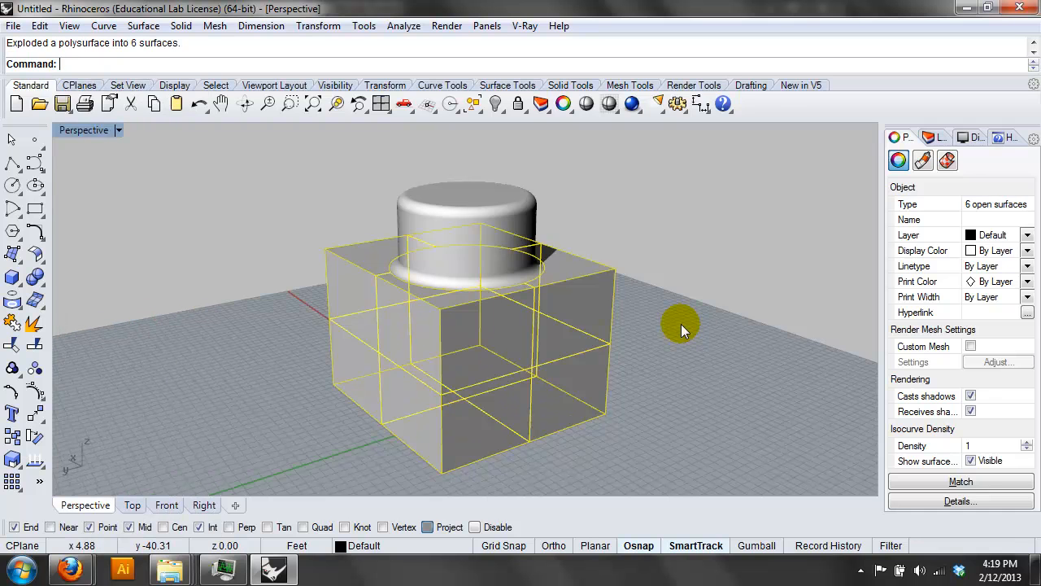
click(681, 324)
Select the box's top and side faces one at a time to check that they are separate surfaces
click(568, 266)
click(565, 301)
click(413, 310)
click(465, 327)
click(411, 321)
click(456, 326)
click(409, 325)
click(452, 334)
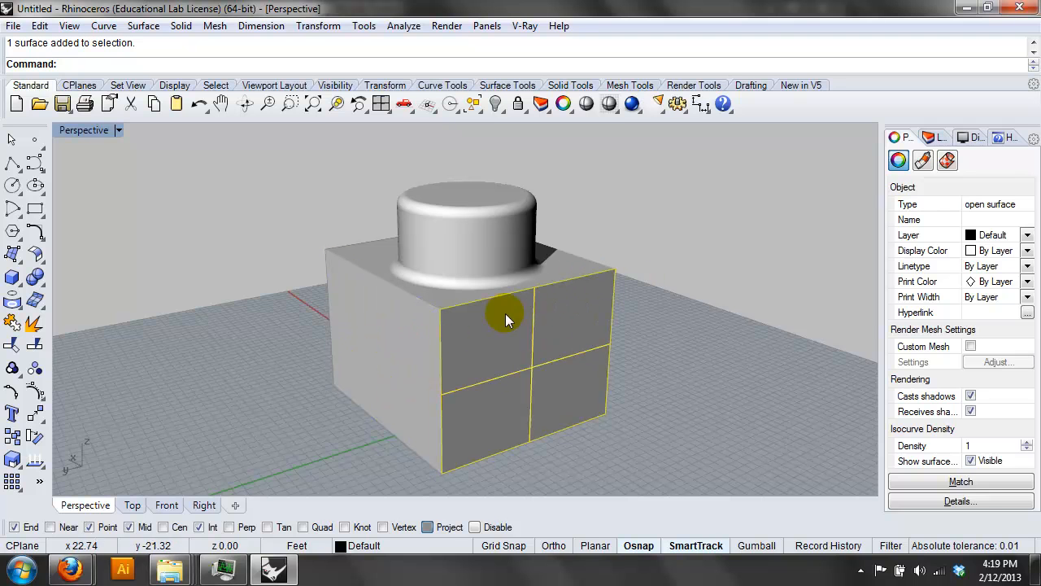
shift+click(427, 314)
right_drag(427, 315, 566, 379)
shift+click(575, 359)
shift+click(577, 384)
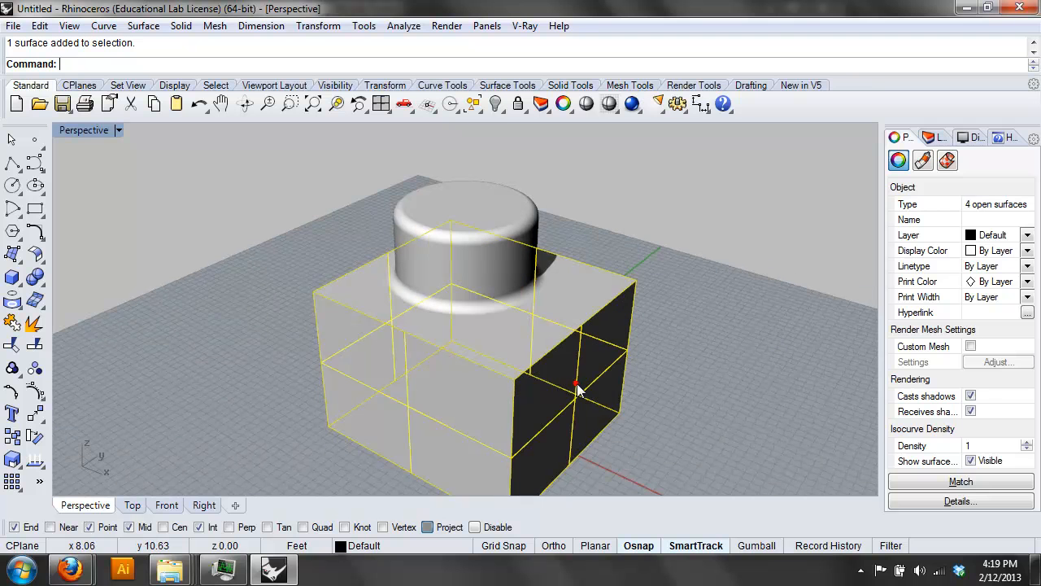
text(Join)
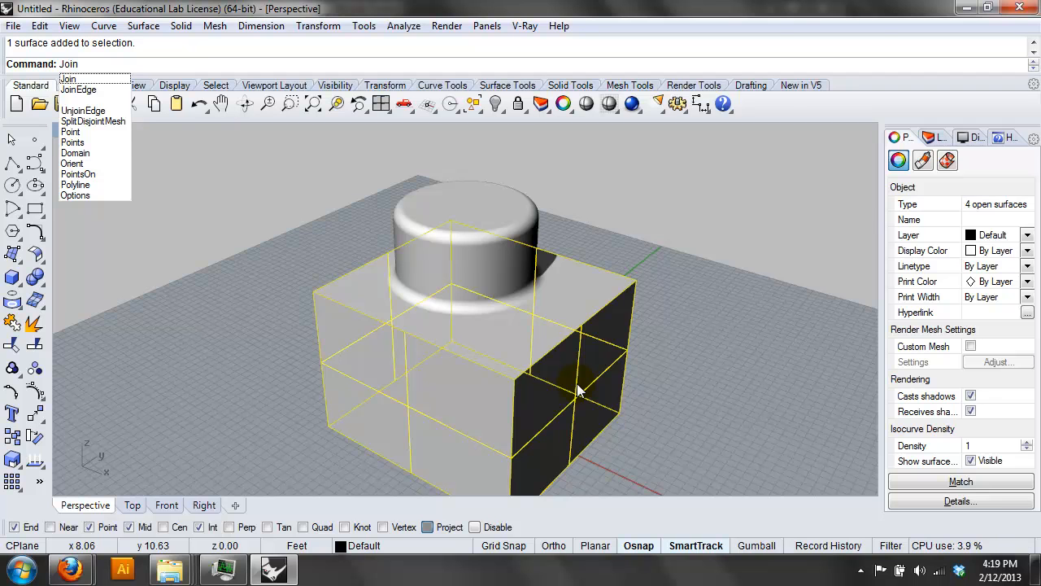
click(750, 350)
text(fill)
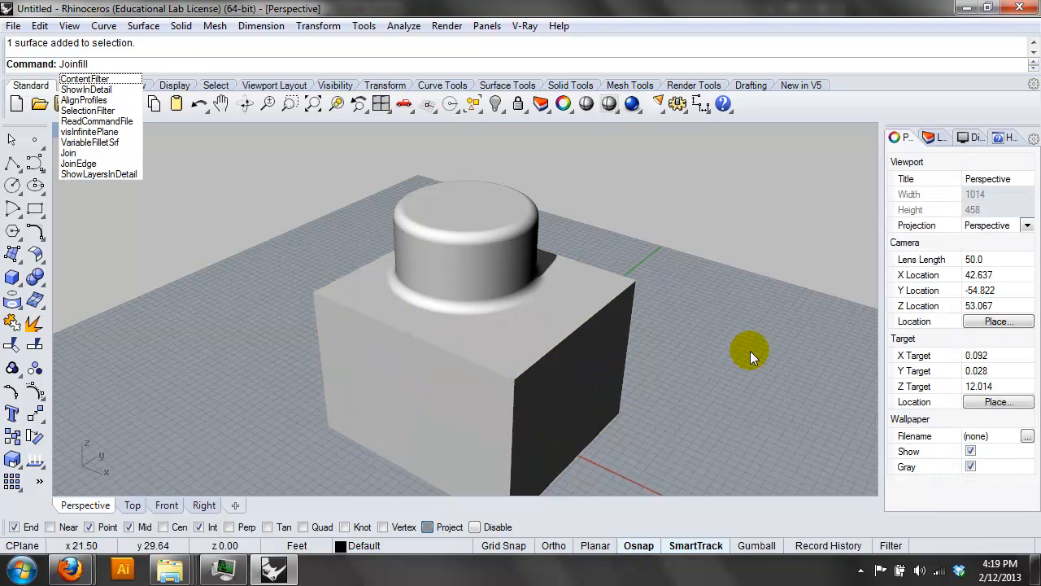
key(BackSpace)
key(BackSpace)
key(BackSpace)
key(BackSpace)
key(BackSpace)
key(BackSpace)
key(BackSpace)
key(BackSpace)
Fillet the box's top surface to one side surface using FilletSrf with a radius of 1, and inspect the filleted corner up close
text(Fil)
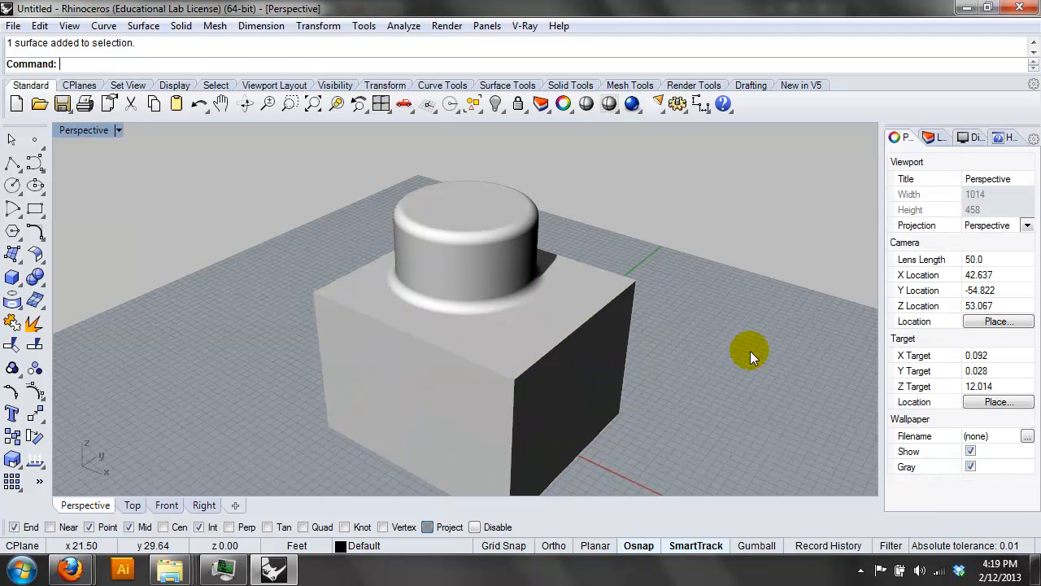
key(Return)
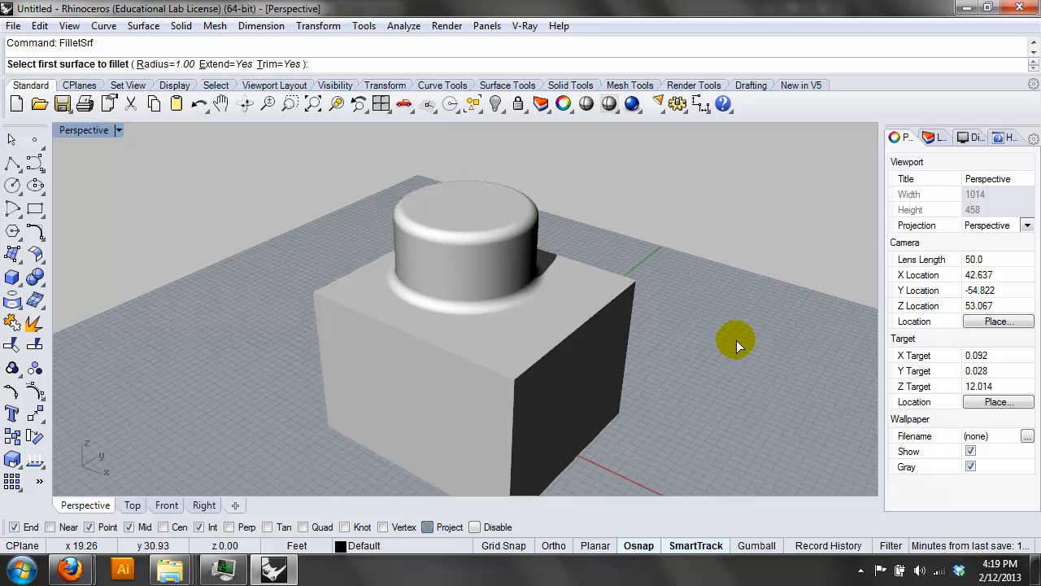
click(606, 286)
scroll(606, 301, up, 3)
click(610, 317)
right_drag(620, 370, 187, 256)
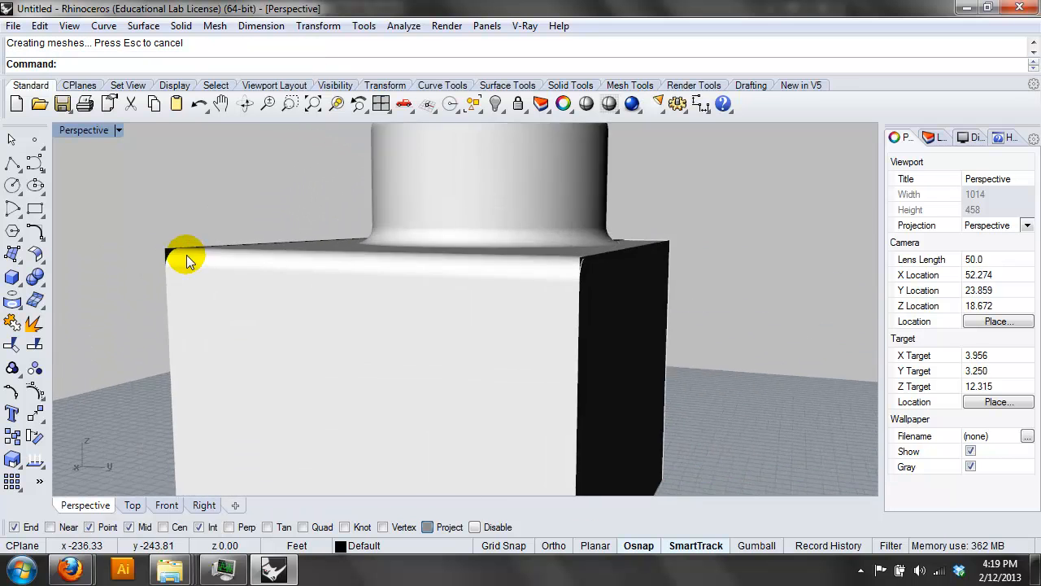
scroll(142, 243, up, 5)
scroll(142, 243, up, 6)
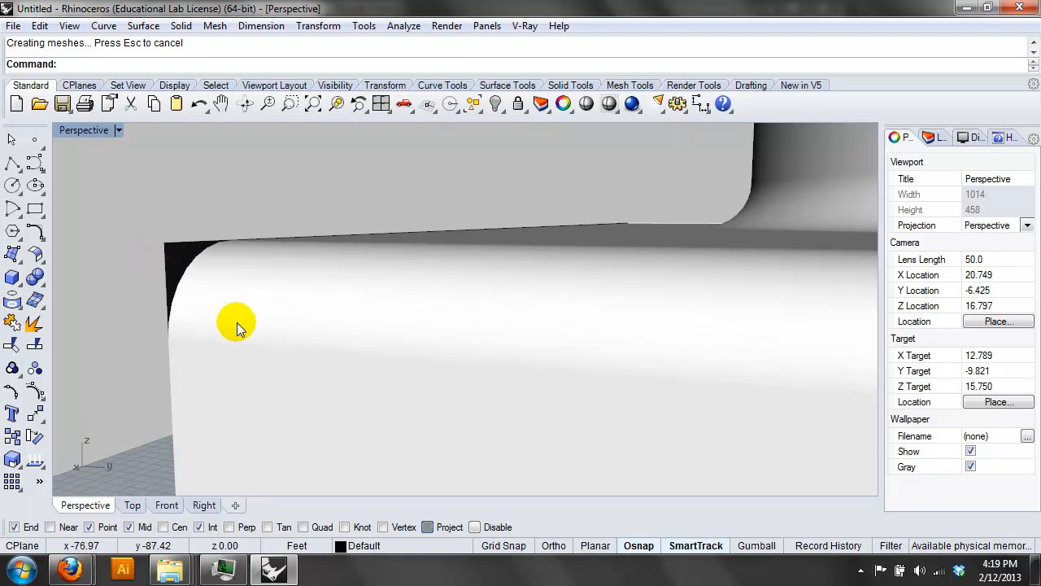
scroll(261, 322, down, 10)
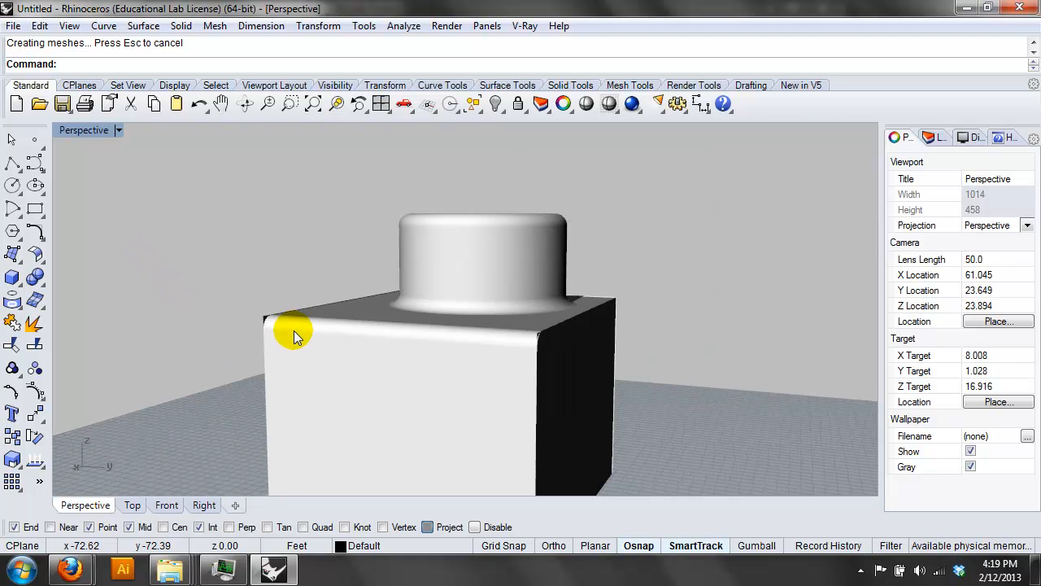
Undo the surface fillet between the box's top and side
key(ctrl+z)
right_drag(321, 351, 675, 249)
click(681, 249)
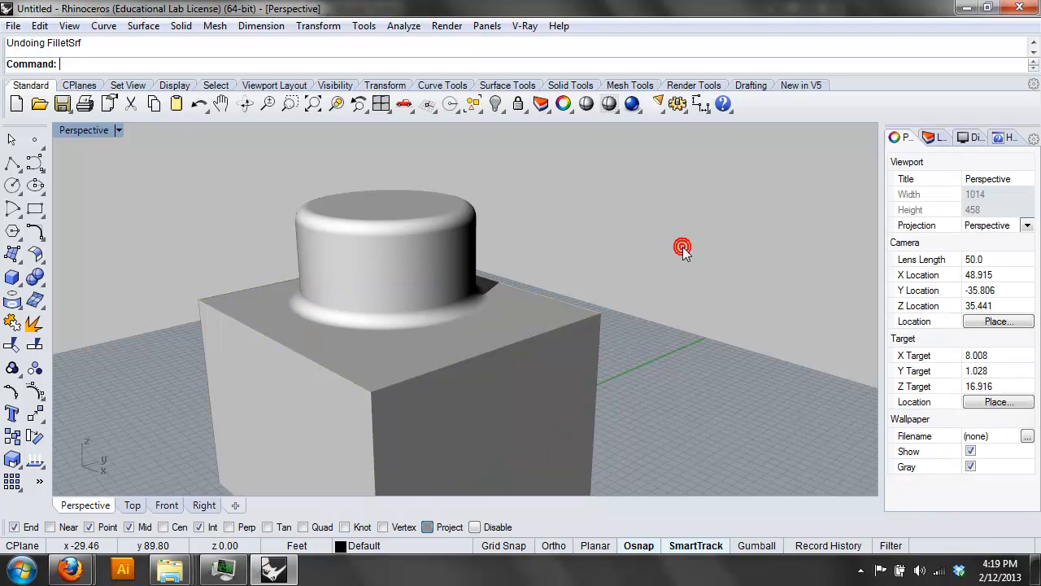
Try to fillet the box's top edge using FilletEdge while its faces are separate surfaces
text(FilletEdge)
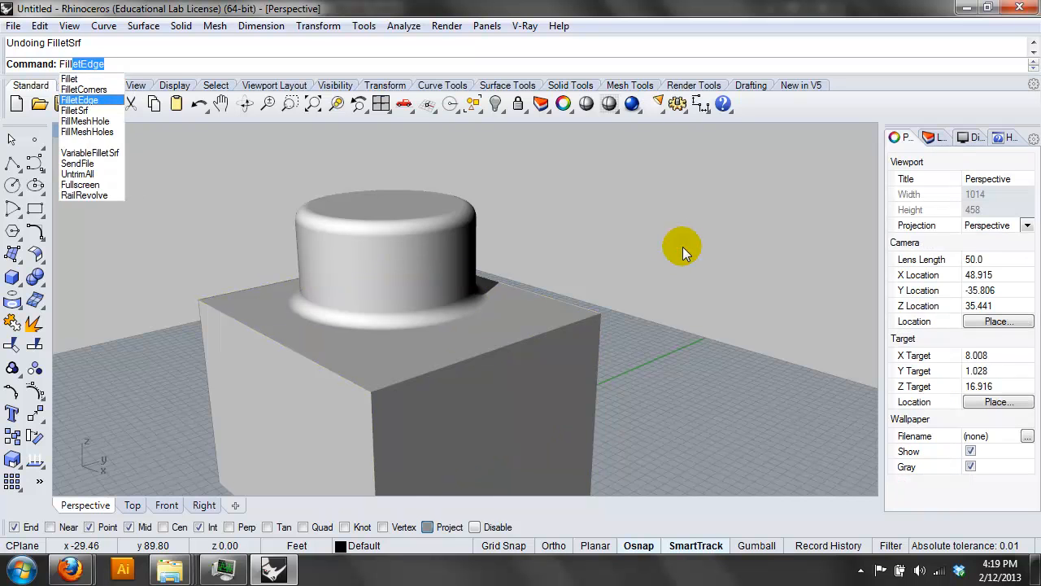
key(Return)
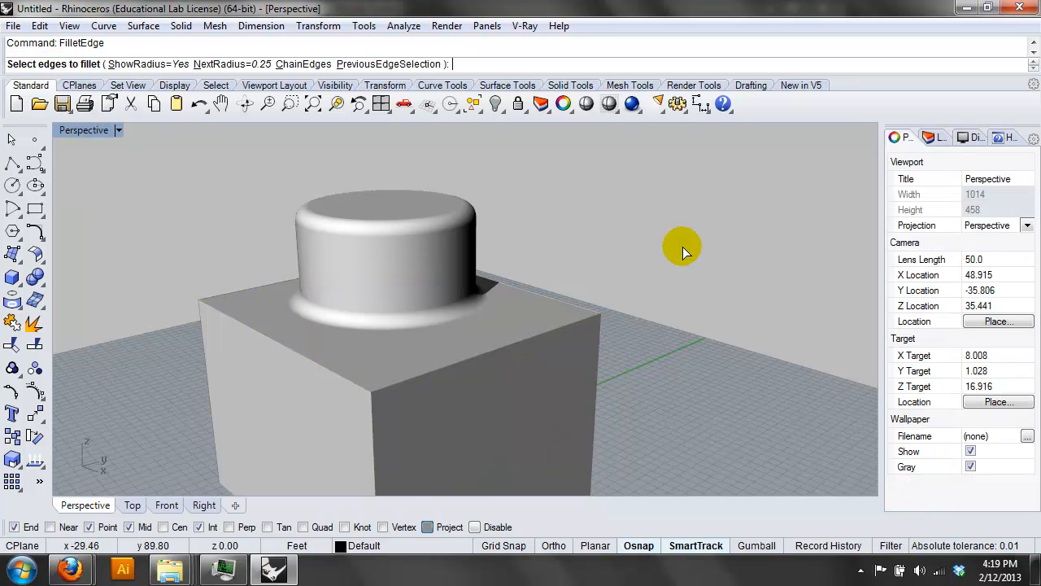
click(568, 325)
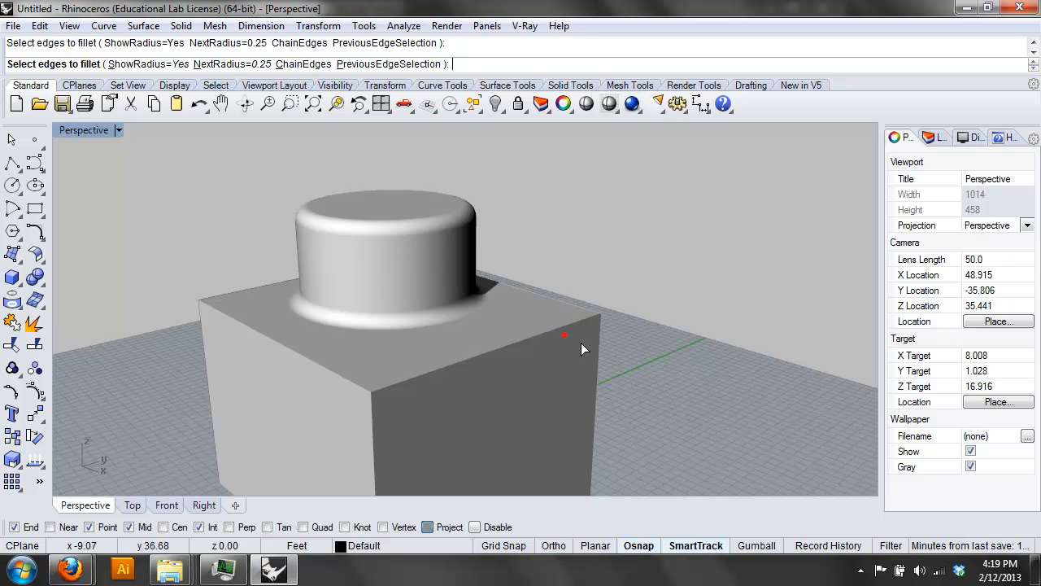
key(Escape)
Join the box's four side surfaces into one polysurface, leaving out the top, and deselect it
click(518, 378)
shift+click(338, 397)
right_drag(598, 395, 252, 407)
shift+click(526, 428)
right_drag(619, 397, 389, 390)
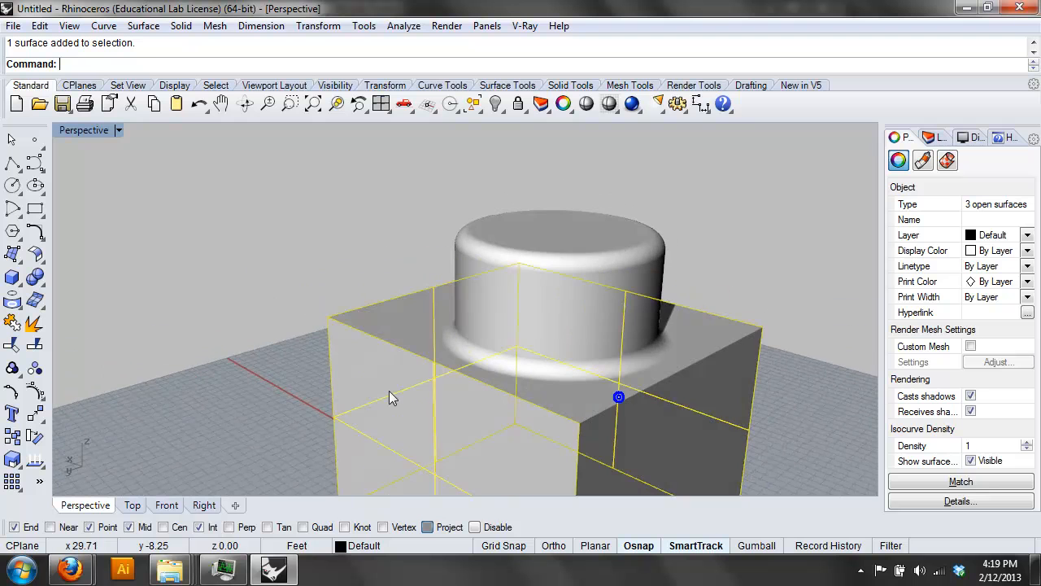
shift+click(619, 439)
text(Join)
key(Return)
right_drag(588, 418, 811, 447)
click(745, 345)
Start FilletEdge for the box's joined sides and set the Perspective viewport to Shaded display
shift+right_drag(532, 379, 621, 311)
click(617, 305)
right_drag(737, 429, 537, 352)
text(FilletCorners)
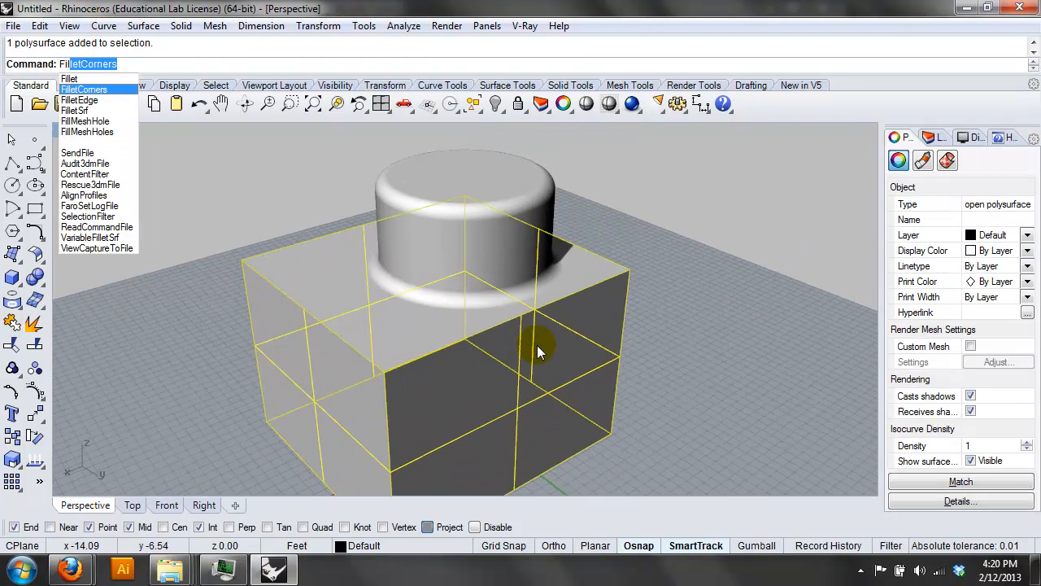
key(Return)
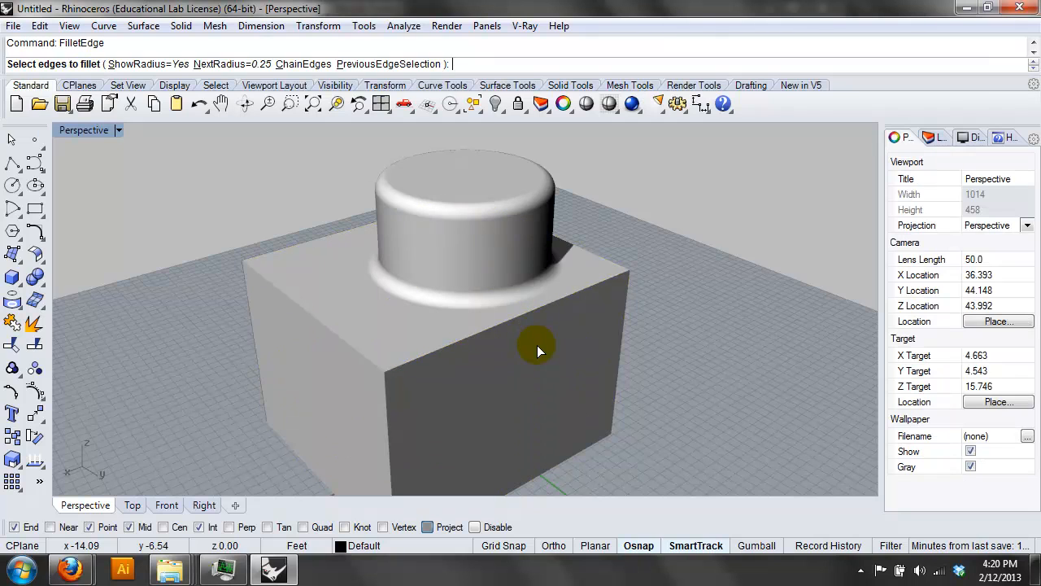
click(608, 275)
click(617, 275)
right_click(93, 129)
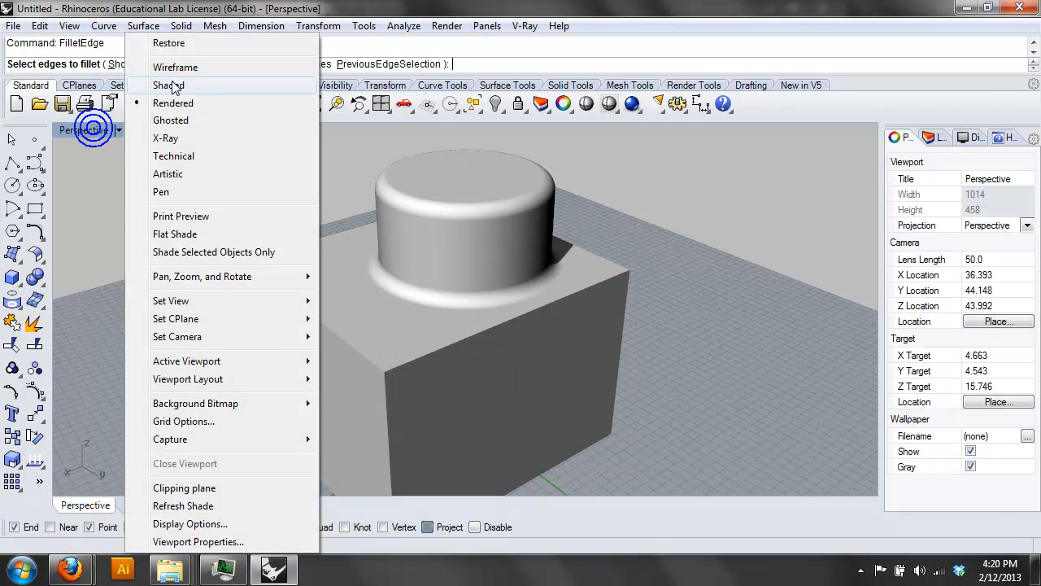
click(172, 86)
Fillet one vertical corner edge of the box's joined sides using FilletEdge with a radius of 0.25
click(565, 298)
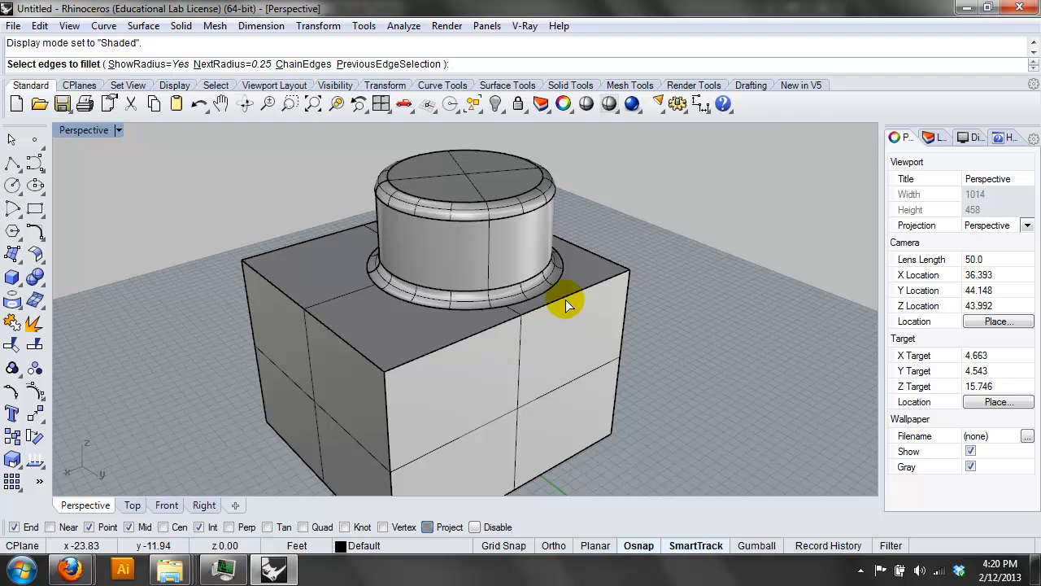
click(623, 277)
right_click(676, 318)
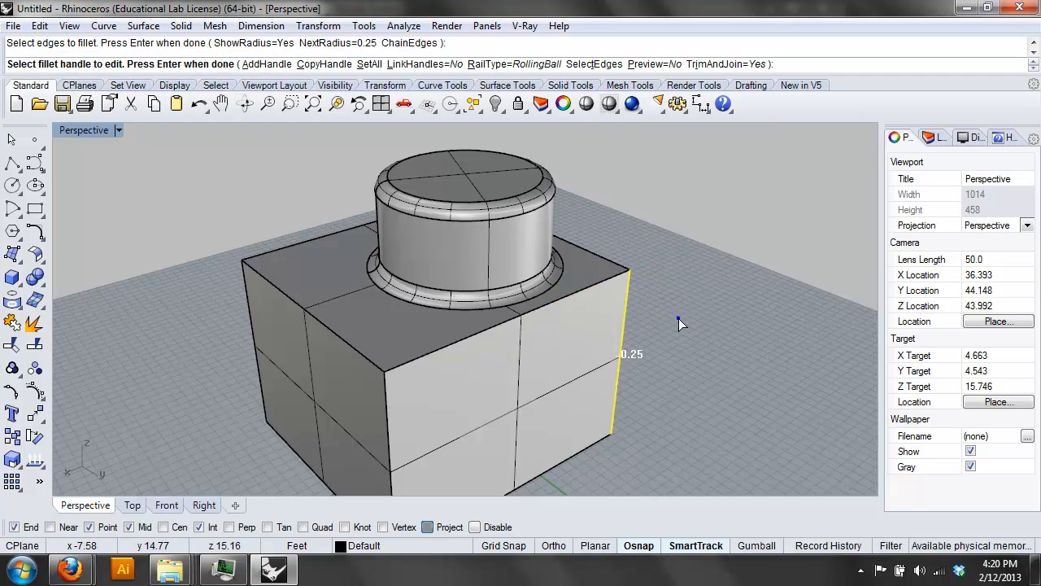
right_drag(760, 340, 696, 348)
right_click(743, 372)
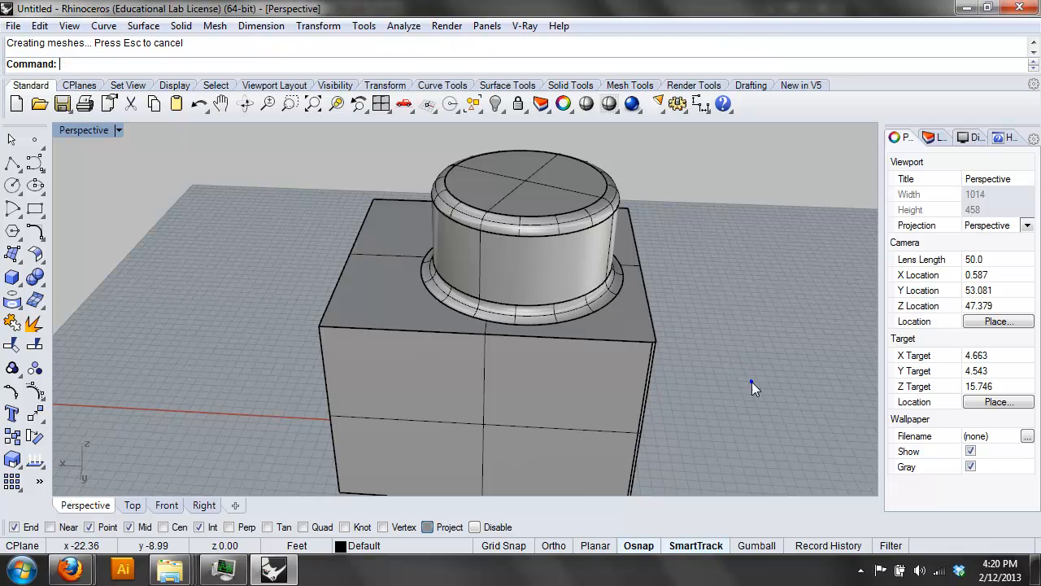
right_drag(752, 382, 651, 335)
Undo the vertical edge fillet, and check the box's top and joined sides by selecting and deselecting them
key(ctrl+z)
right_drag(715, 404, 640, 327)
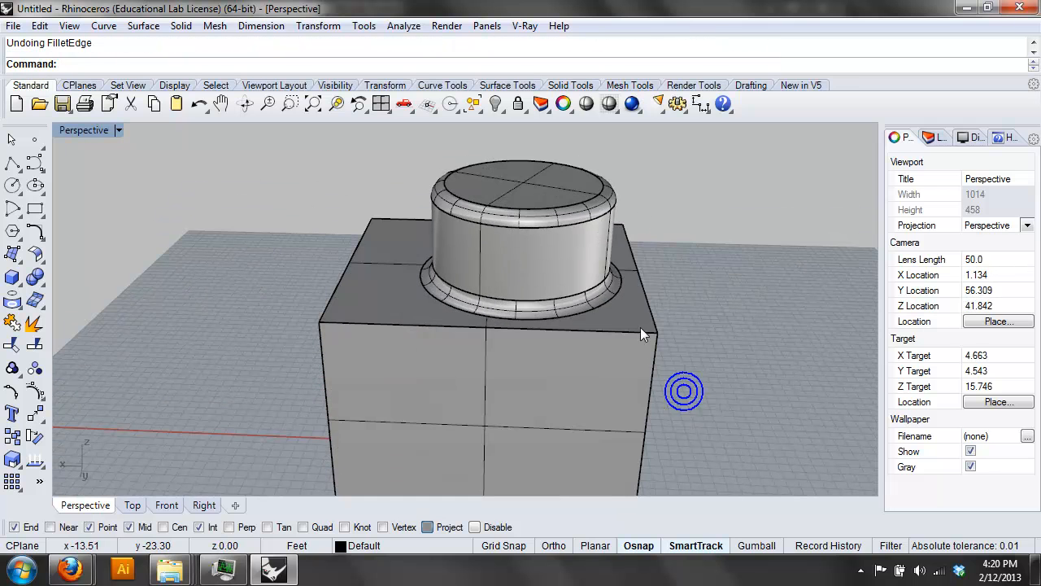
click(627, 327)
click(619, 356)
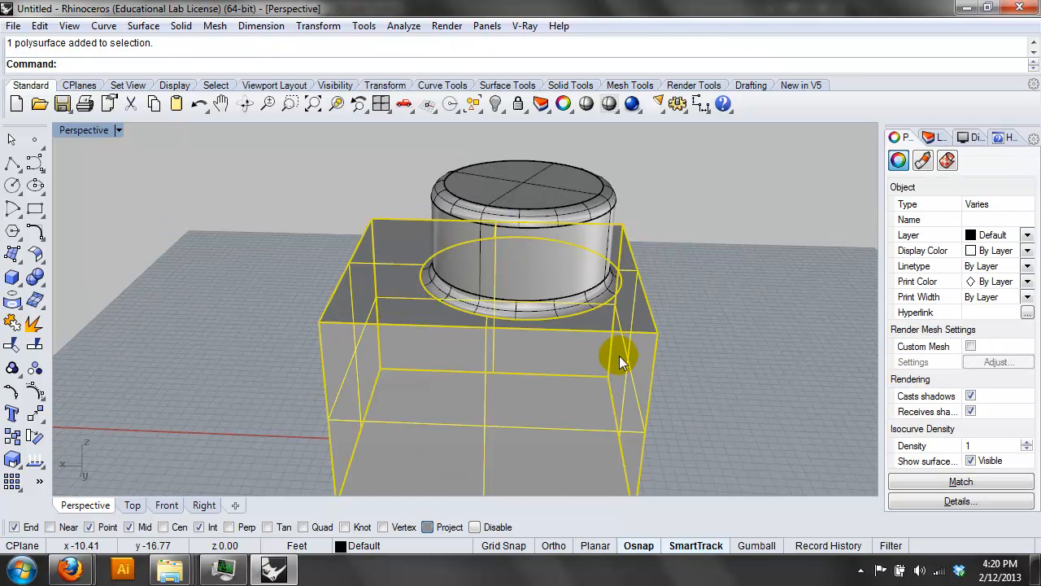
click(752, 296)
Fillet the box's top surface to one face of the joined sides using FilletSrf with a radius of 1, and select the top surface
text(Fi)
key(Return)
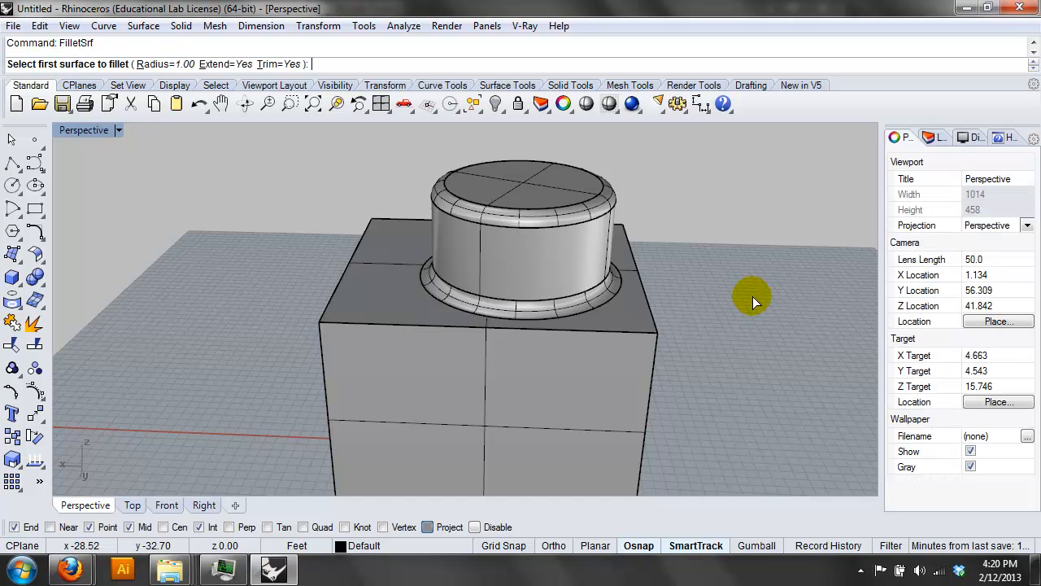
click(631, 319)
click(619, 353)
right_drag(620, 353, 567, 335)
click(586, 335)
click(616, 355)
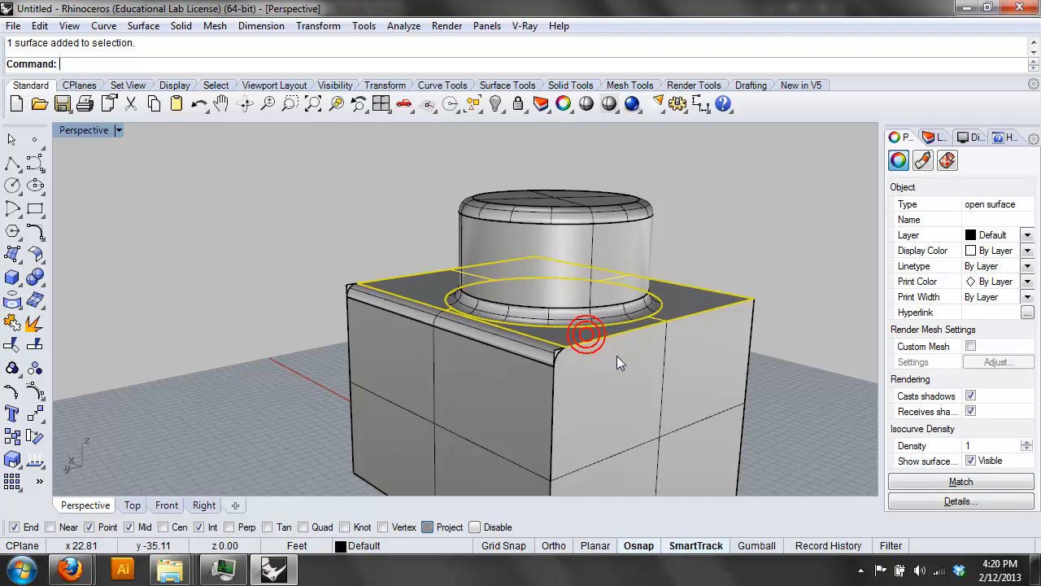
click(785, 315)
click(725, 298)
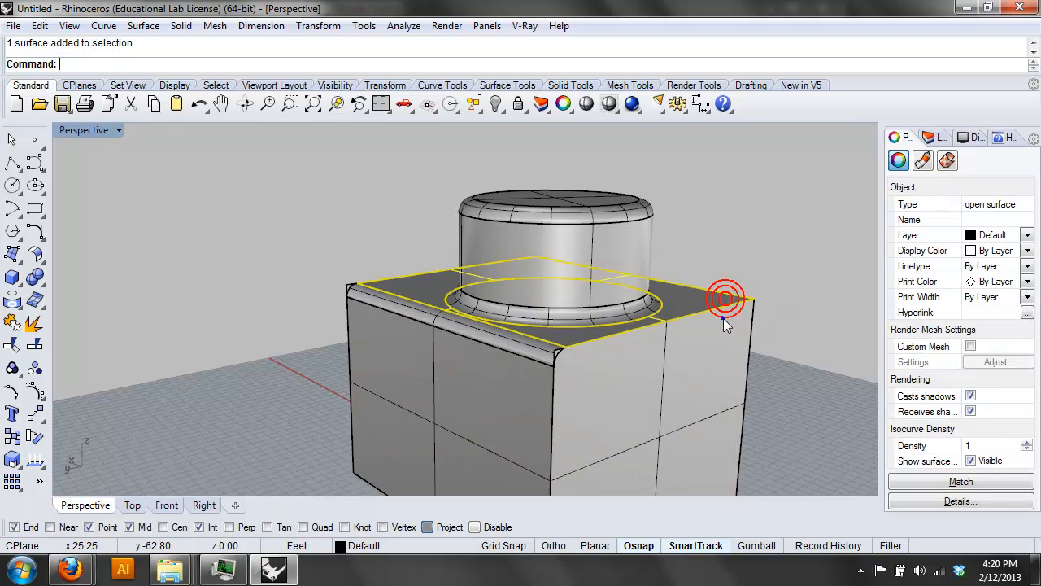
right_click(723, 318)
click(723, 318)
click(749, 260)
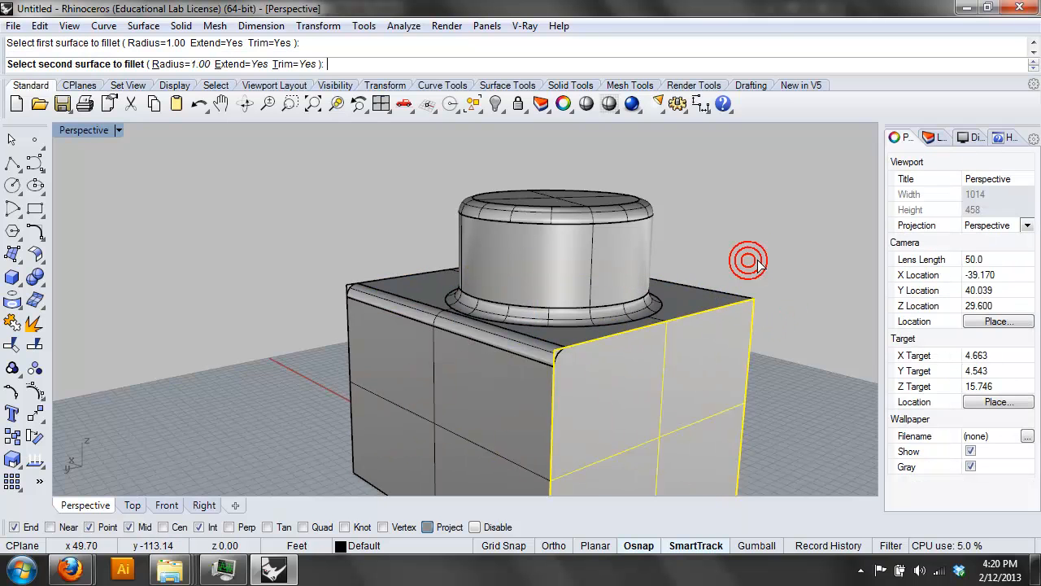
key(Escape)
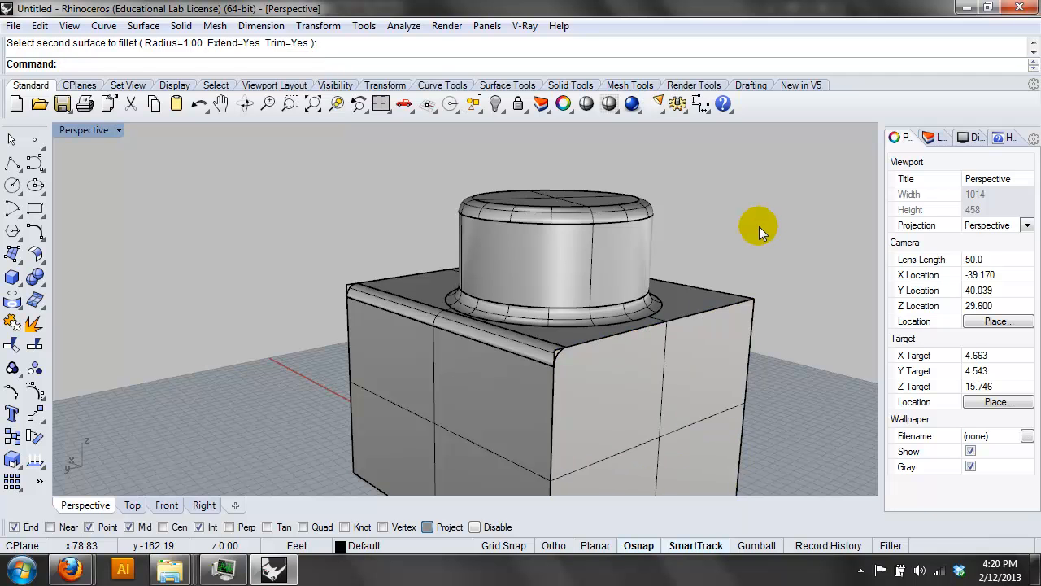
Undo the surface fillet on the box, and try moving its joined side surfaces
key(ctrl+z)
click(759, 228)
click(648, 389)
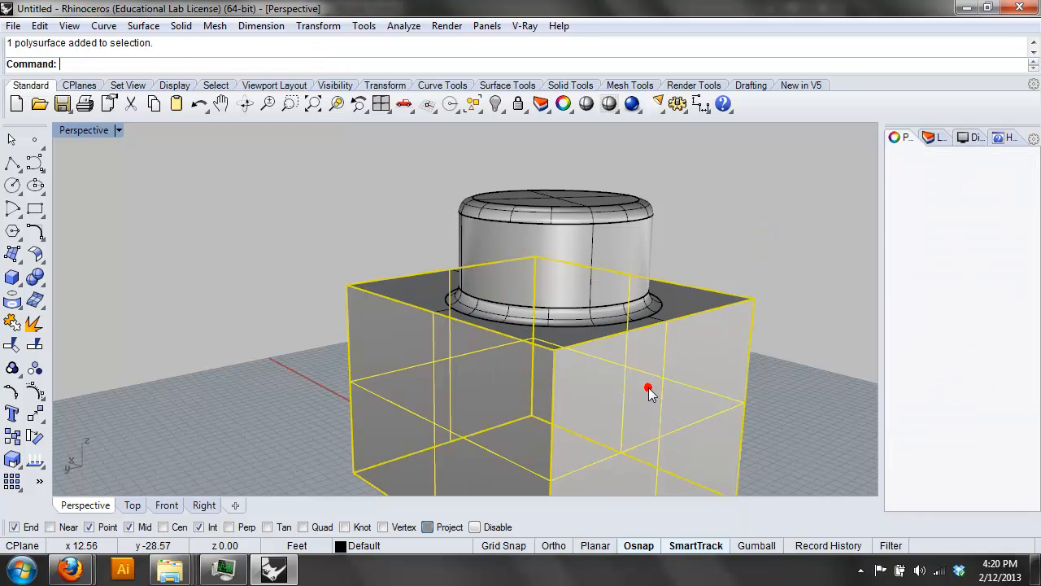
drag(639, 396, 536, 393)
key(ctrl+z)
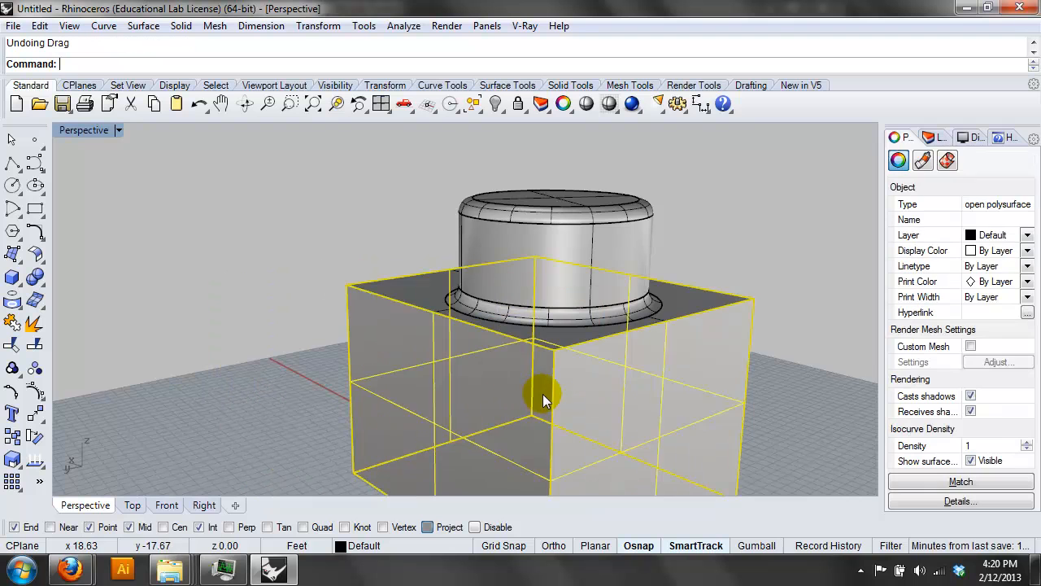
Undo the join of the side surfaces and the explode of the box
key(ctrl+z)
click(810, 255)
key(ctrl+z)
Round the four top edges of the box polysurface using FilletEdge with a radius of 0.25
click(598, 359)
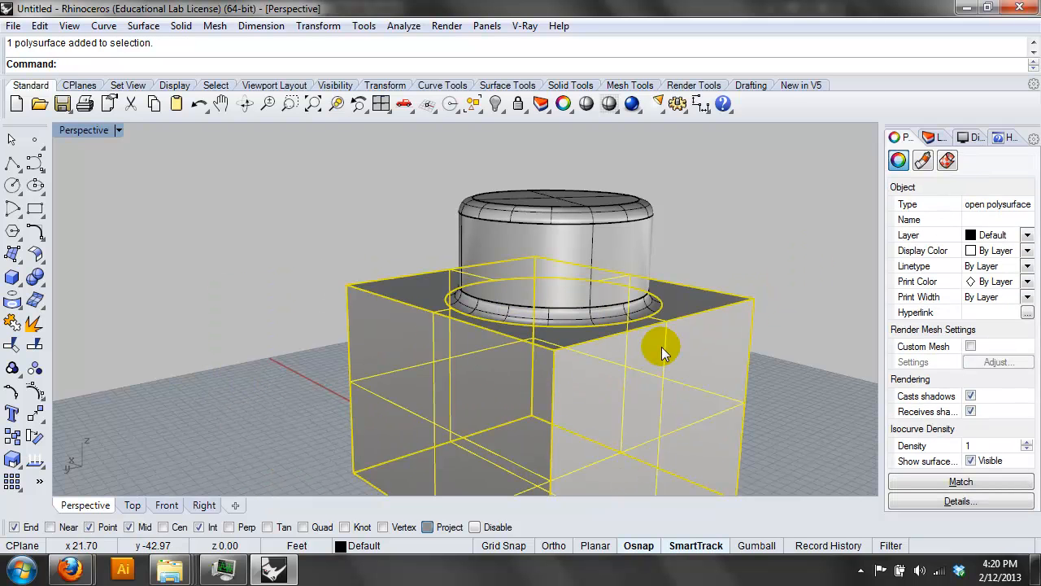
text(FilletE)
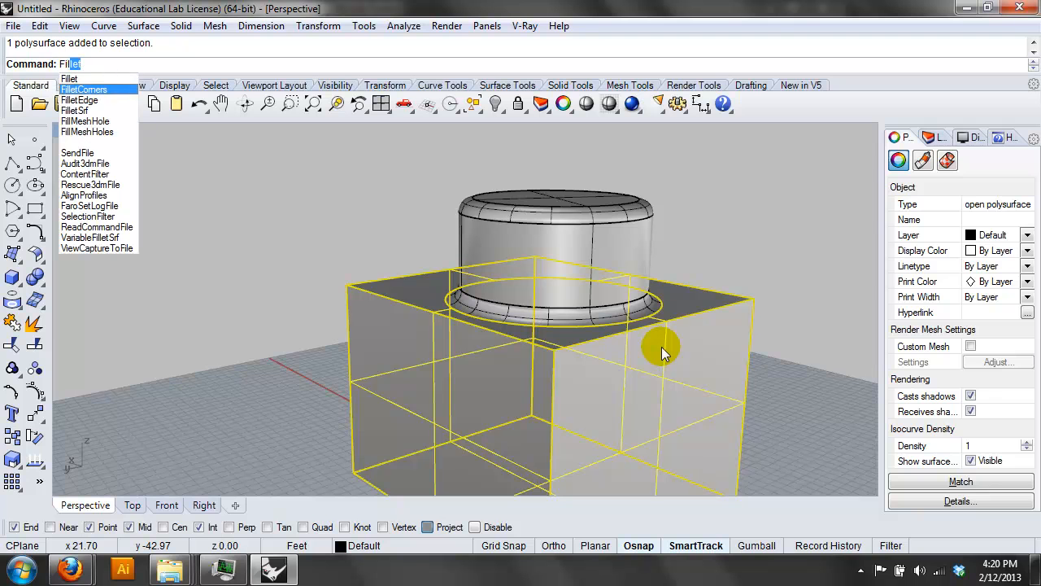
key(Return)
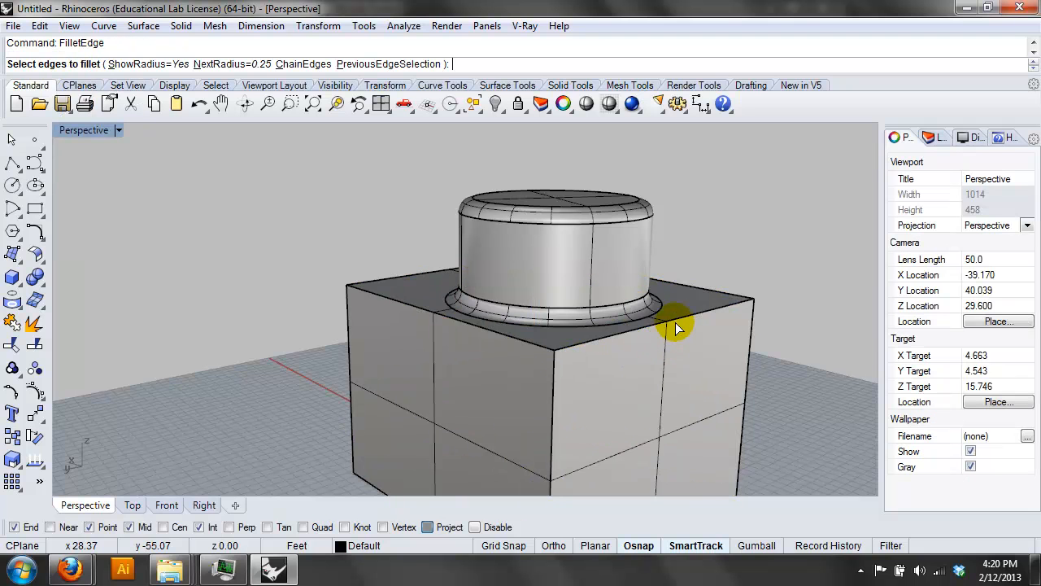
click(676, 319)
click(517, 337)
right_drag(675, 329, 680, 388)
click(680, 379)
right_drag(736, 353, 748, 346)
click(604, 338)
click(601, 331)
right_drag(633, 369, 611, 345)
right_click(679, 391)
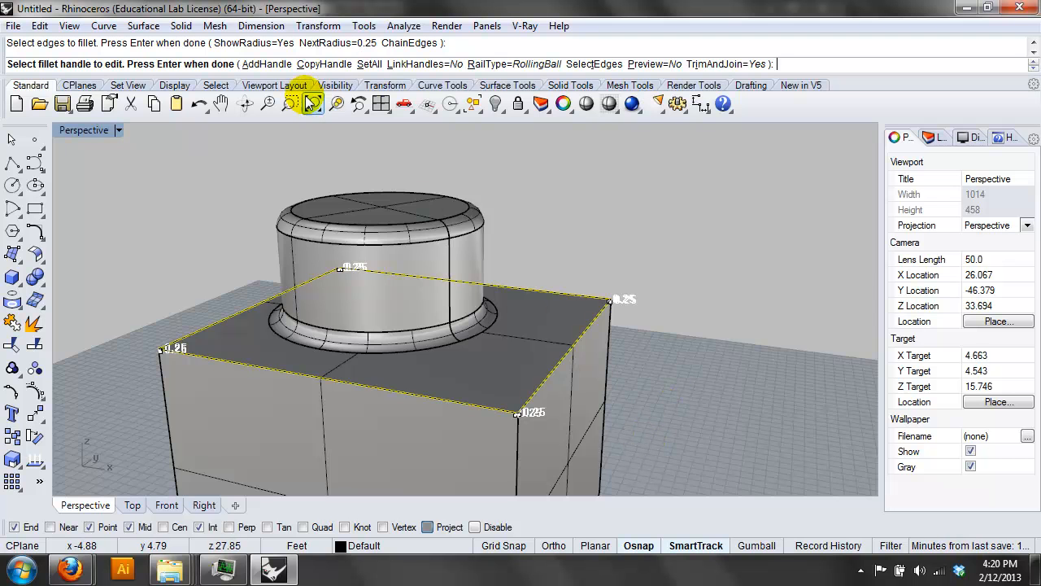
scroll(609, 399, up, 5)
right_click(538, 379)
Examine the rounded top edges and the corners of the box up close from several angles
scroll(530, 325, up, 5)
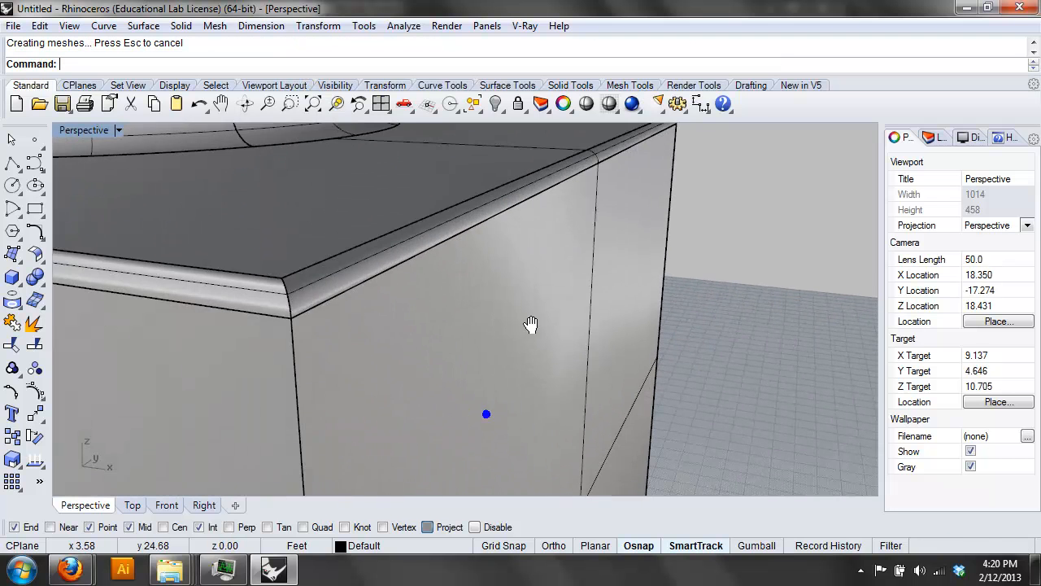
scroll(483, 307, down, 3)
right_drag(453, 324, 399, 344)
scroll(358, 355, down, 4)
right_drag(313, 367, 356, 340)
scroll(293, 243, up, 4)
scroll(375, 287, up, 2)
scroll(397, 316, down, 4)
Set the perspective viewport's display mode to Rendered and inspect the box's rounded top corner
click(114, 130)
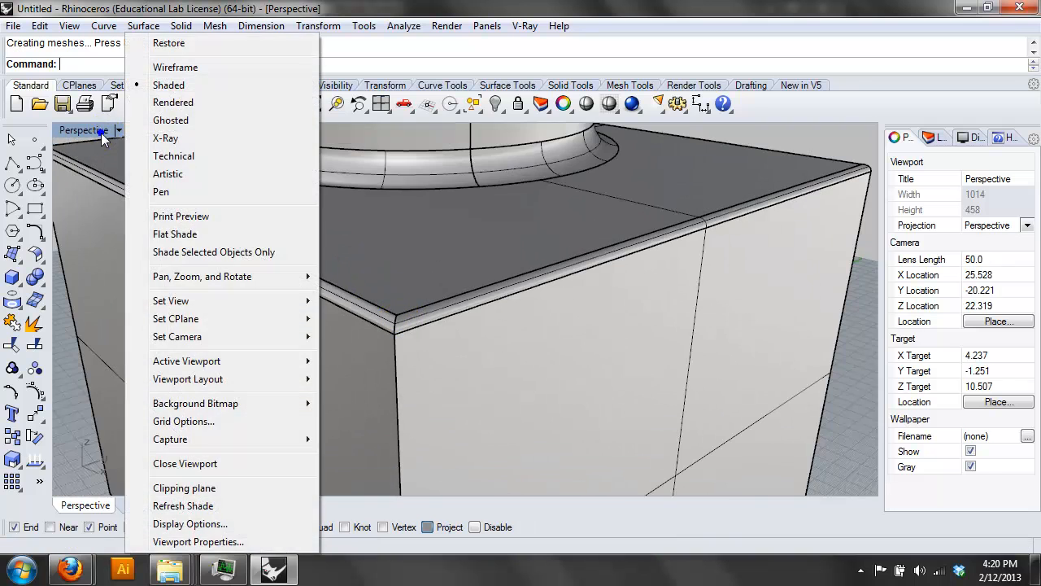
click(172, 102)
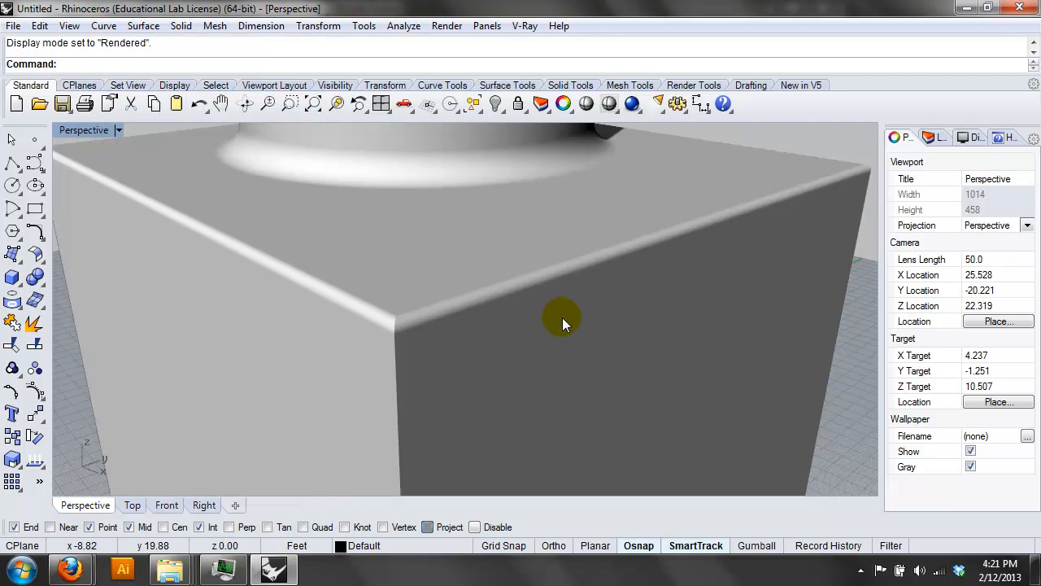
scroll(562, 317, down, 4)
right_drag(663, 251, 641, 270)
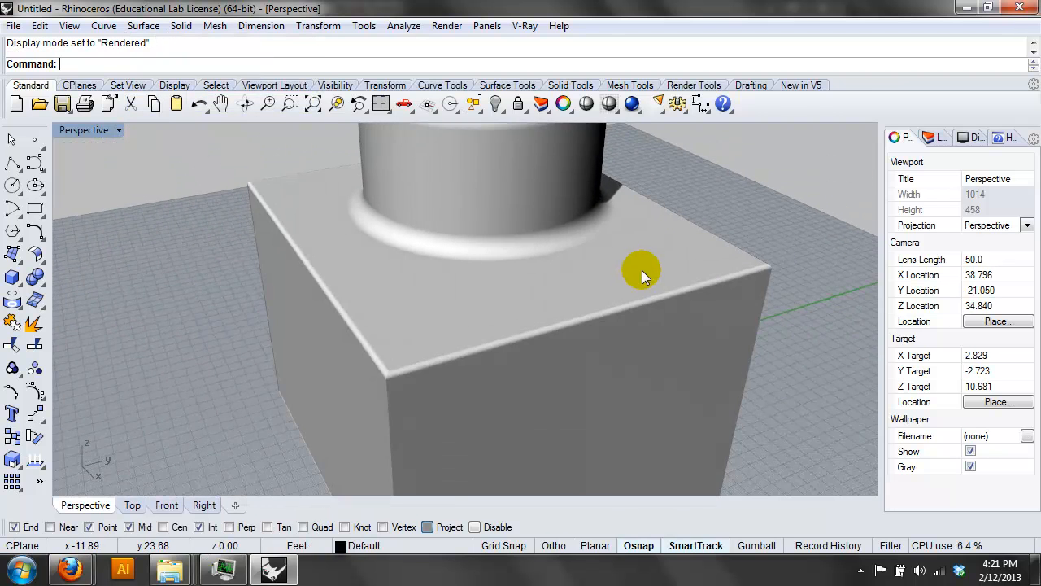
scroll(468, 310, down, 1)
scroll(450, 377, up, 3)
scroll(447, 374, up, 2)
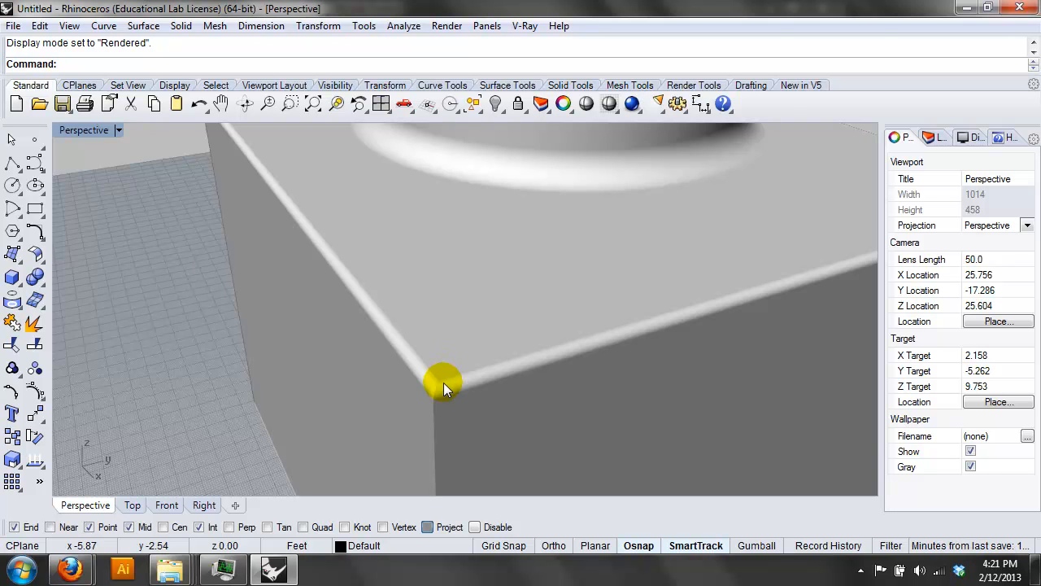
Undo the edge fillet around the top of the box
key(ctrl+z)
key(Home)
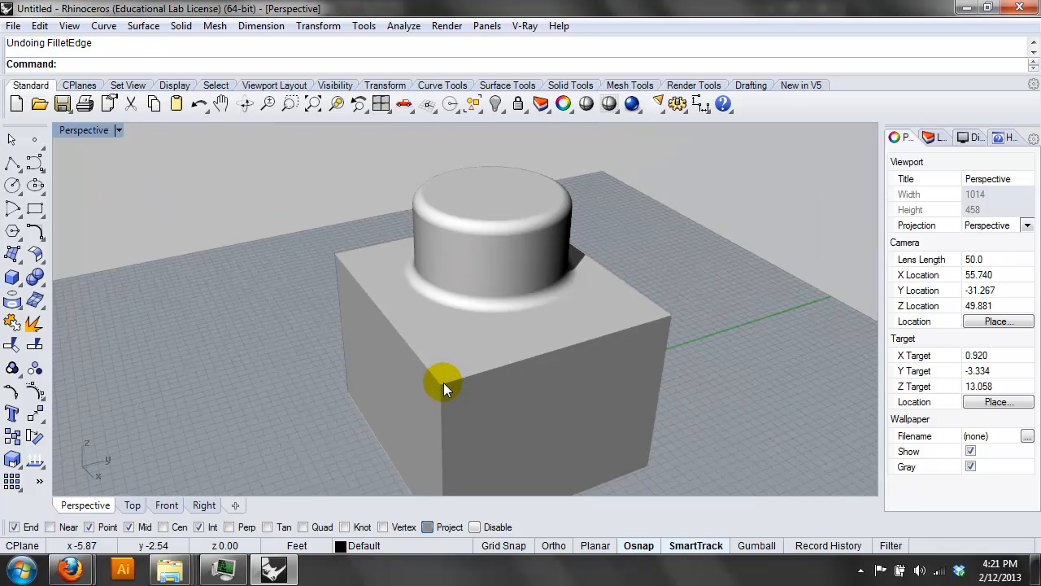
Start the FilletEdge command again for the unfilleted box
text(fi)
key(Down)
key(Down)
key(Down)
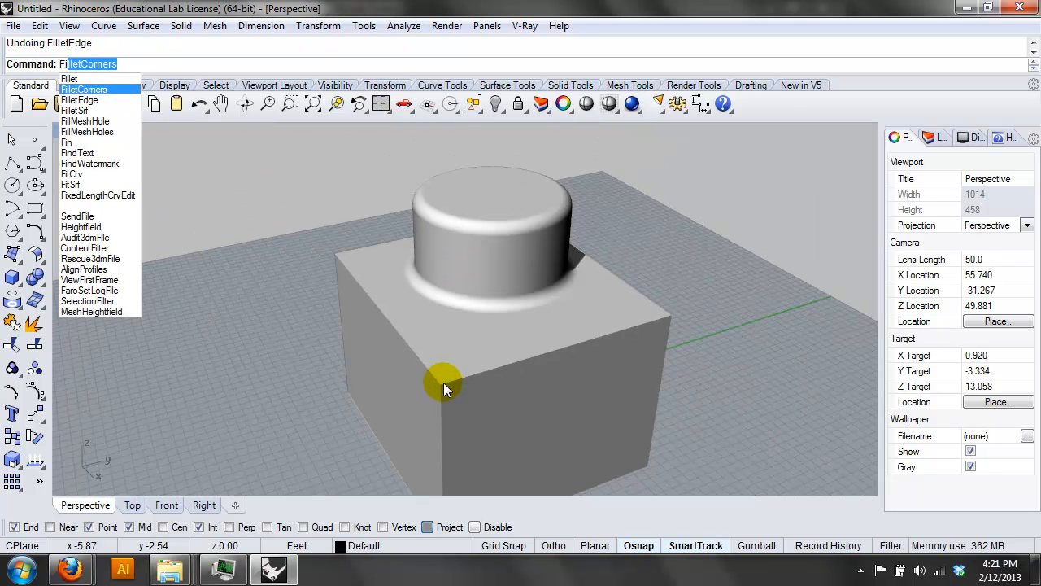
Try filleting the four top edges of the box below the cylinder with a radius of 1
key(Return)
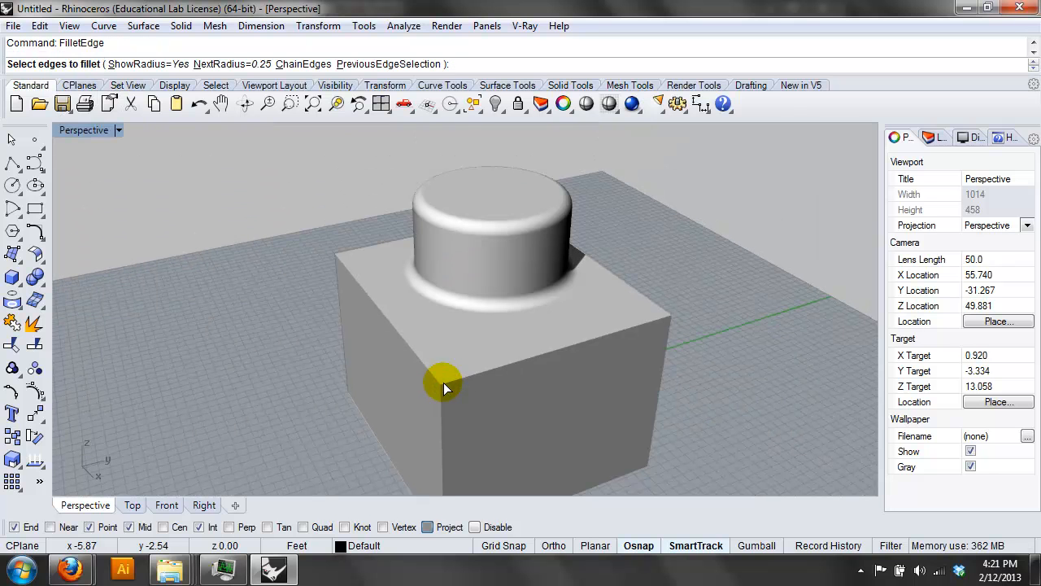
click(240, 62)
text(1)
key(Return)
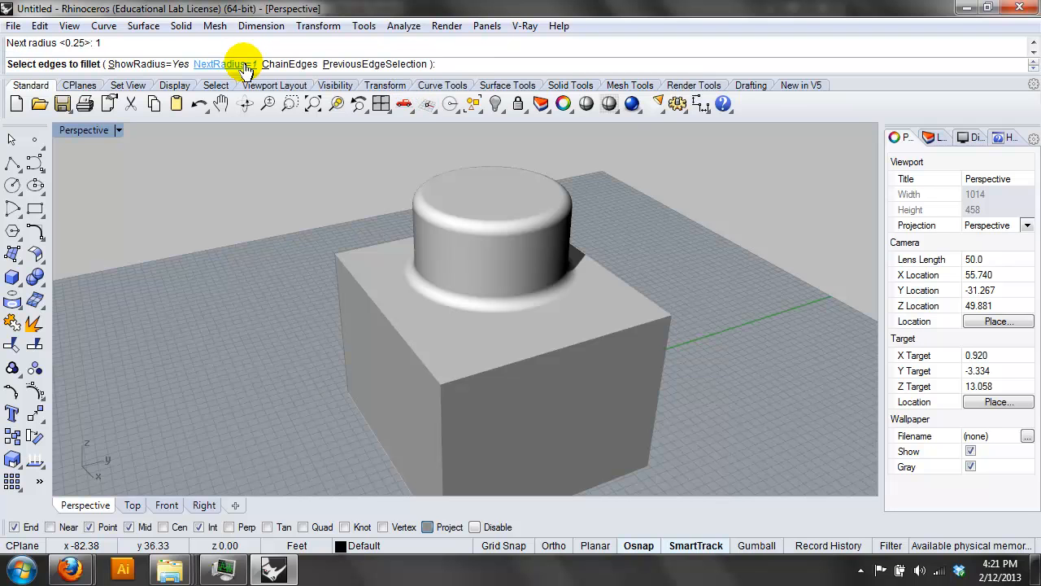
click(628, 327)
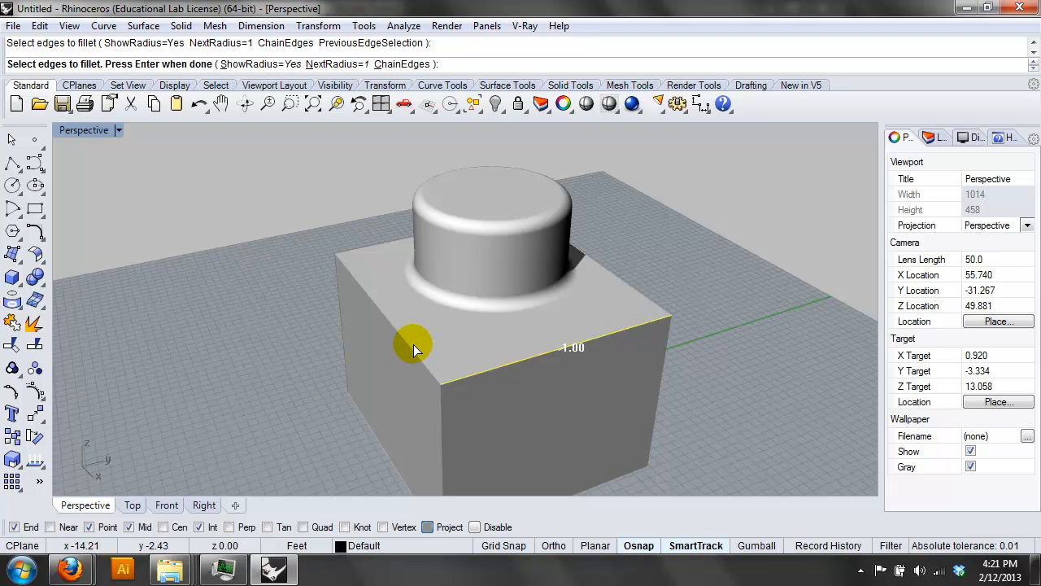
click(414, 344)
click(637, 292)
right_drag(689, 280, 582, 327)
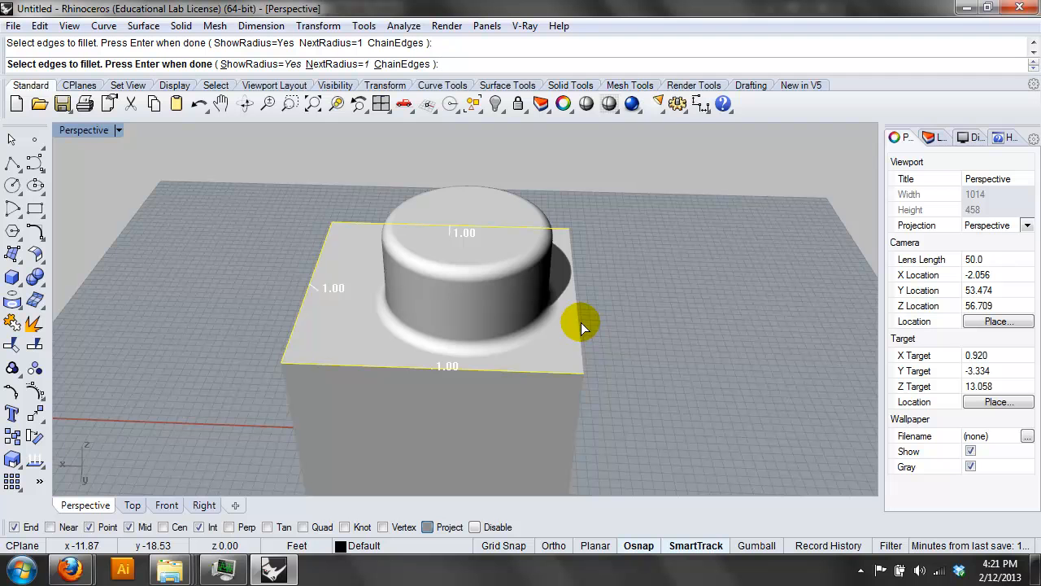
click(580, 321)
key(Return)
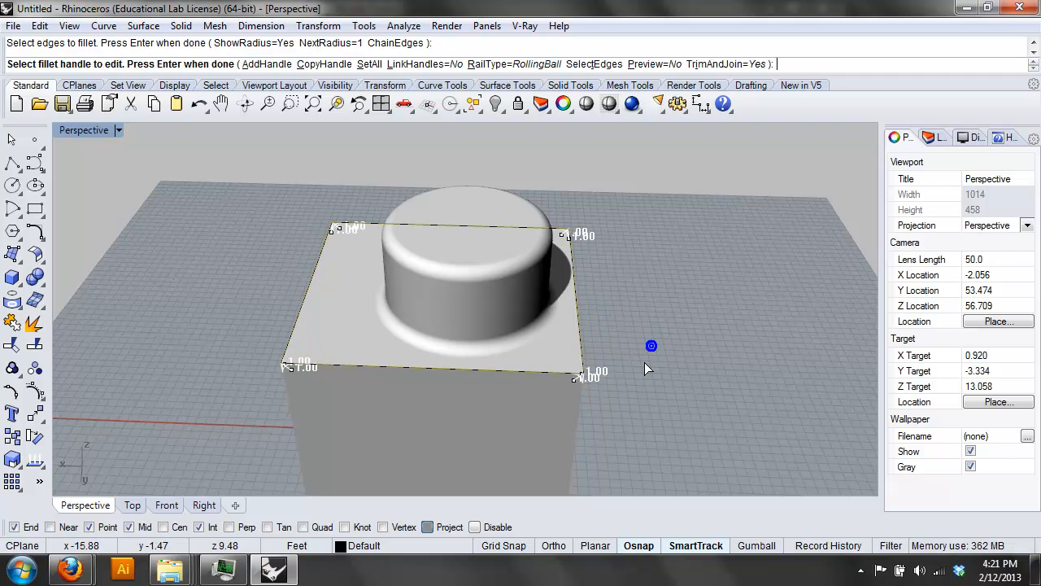
right_click(628, 409)
Inspect a box corner where the top fillets meet, and undo the edge fillet
right_drag(618, 422, 543, 397)
scroll(526, 382, up, 8)
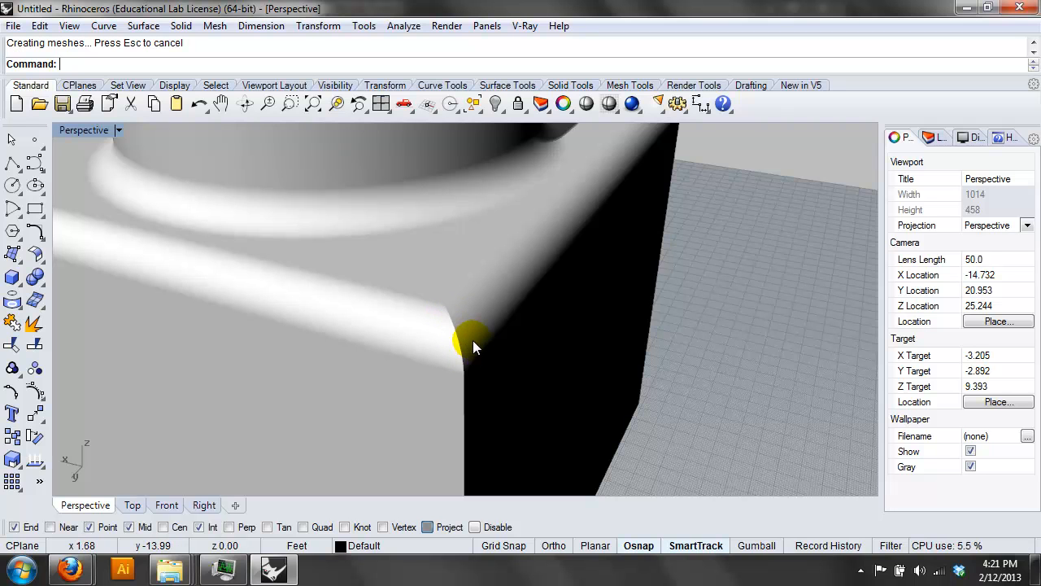
key(ctrl+z)
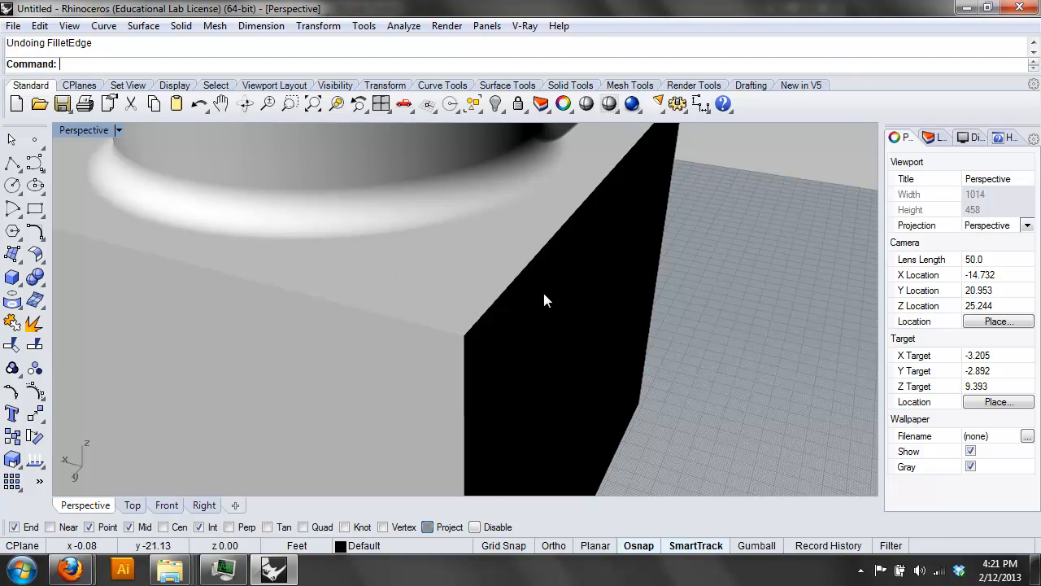
Start FilletEdge again at radius 1 and select three top edges and two vertical corner edges of the box
scroll(543, 288, down, 3)
right_click(510, 306)
click(496, 304)
click(506, 321)
click(507, 321)
right_drag(635, 297, 236, 290)
click(571, 285)
click(584, 273)
right_drag(737, 266, 595, 327)
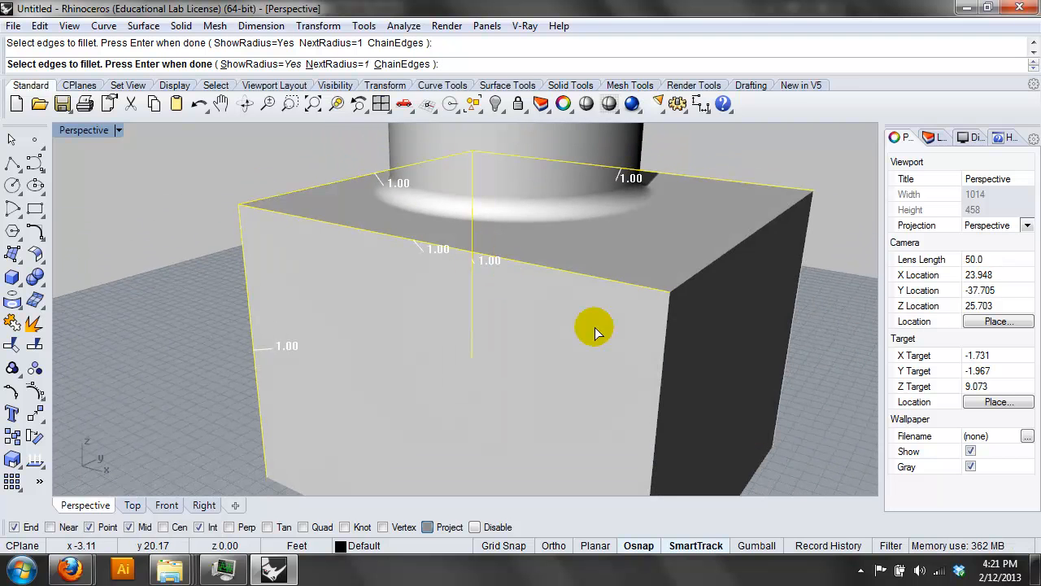
Add the remaining top edge and two vertical edges of the box to the selection, and apply the radius 1 fillet
click(667, 318)
right_drag(747, 320, 652, 329)
click(670, 299)
right_drag(753, 315, 564, 335)
click(573, 337)
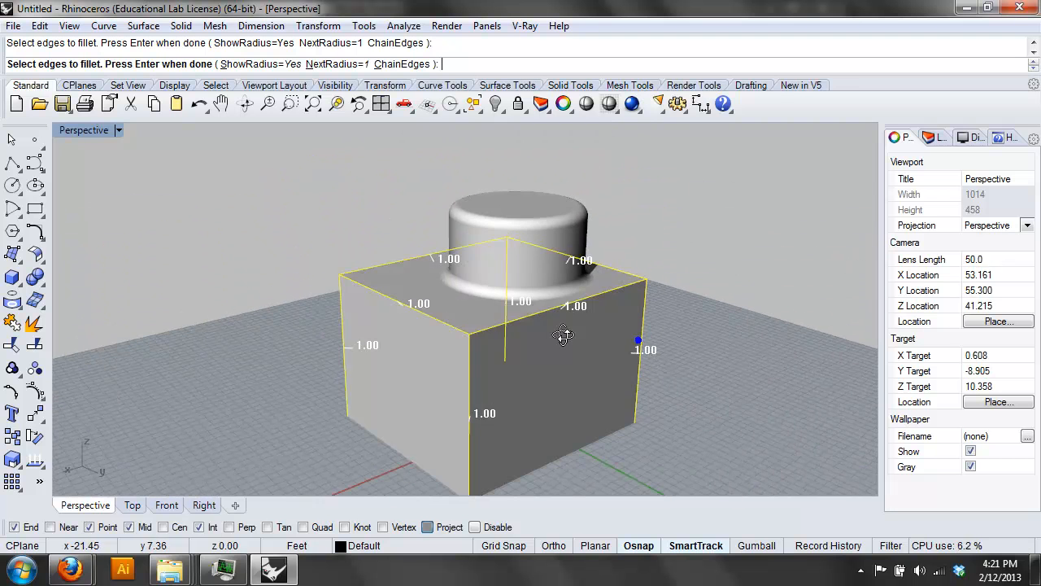
right_click(504, 352)
scroll(472, 365, up, 6)
scroll(463, 293, up, 6)
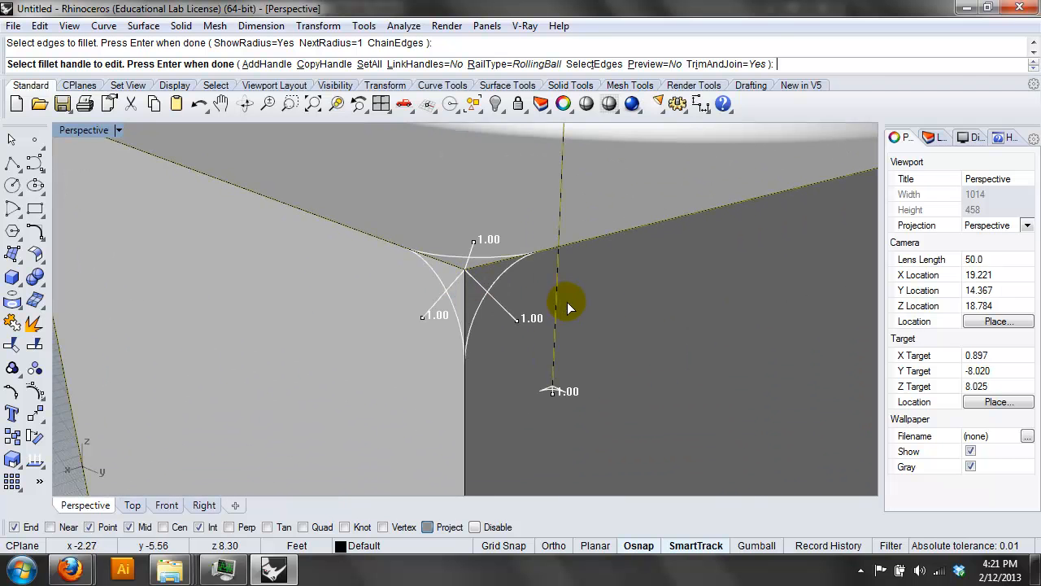
right_click(650, 300)
scroll(653, 317, down, 8)
scroll(486, 276, down, 5)
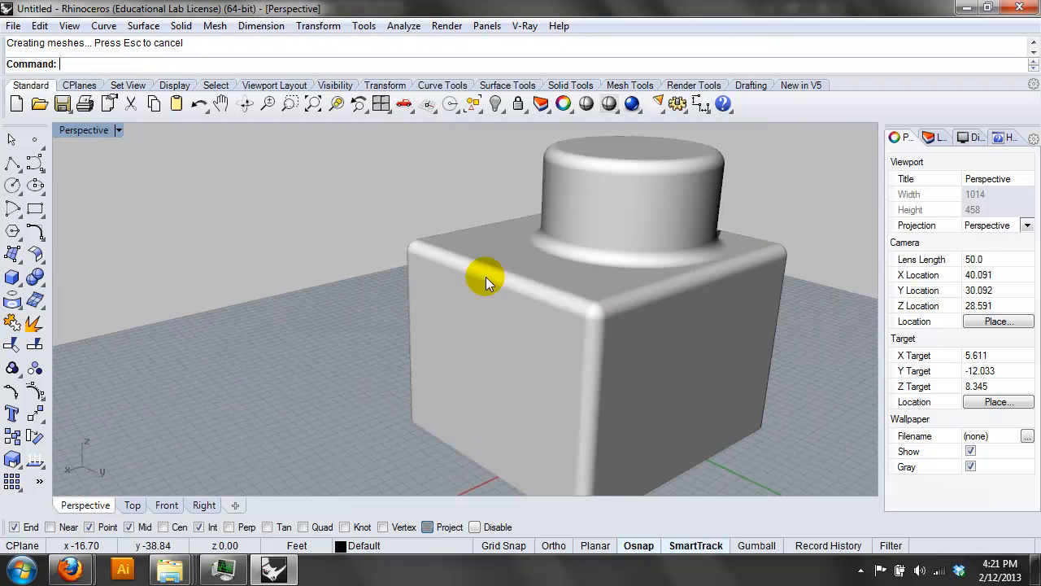
Draw a second solid box on the ground plane beside the filleted model
right_drag(328, 229, 845, 228)
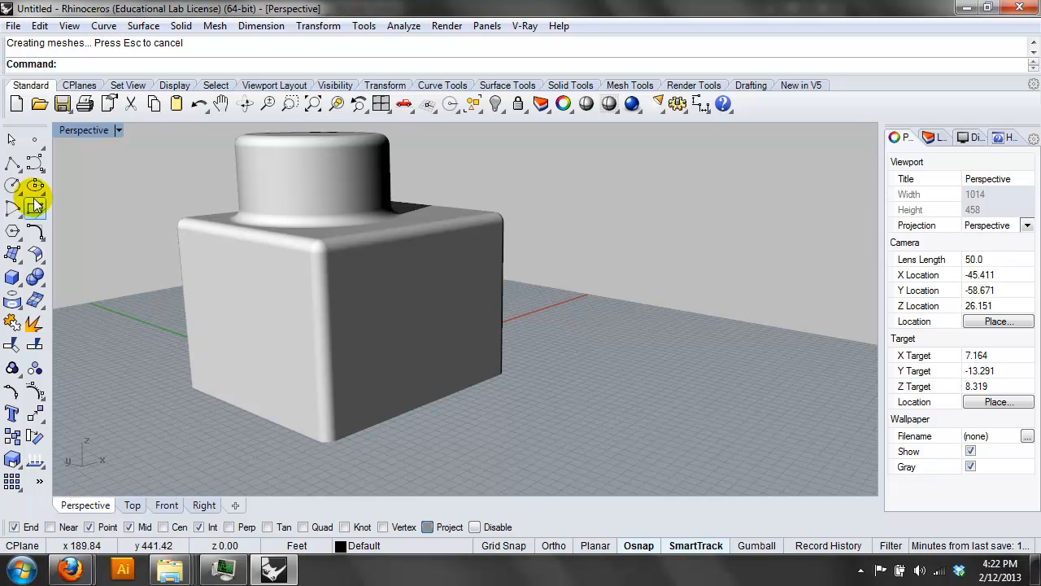
click(13, 276)
click(676, 302)
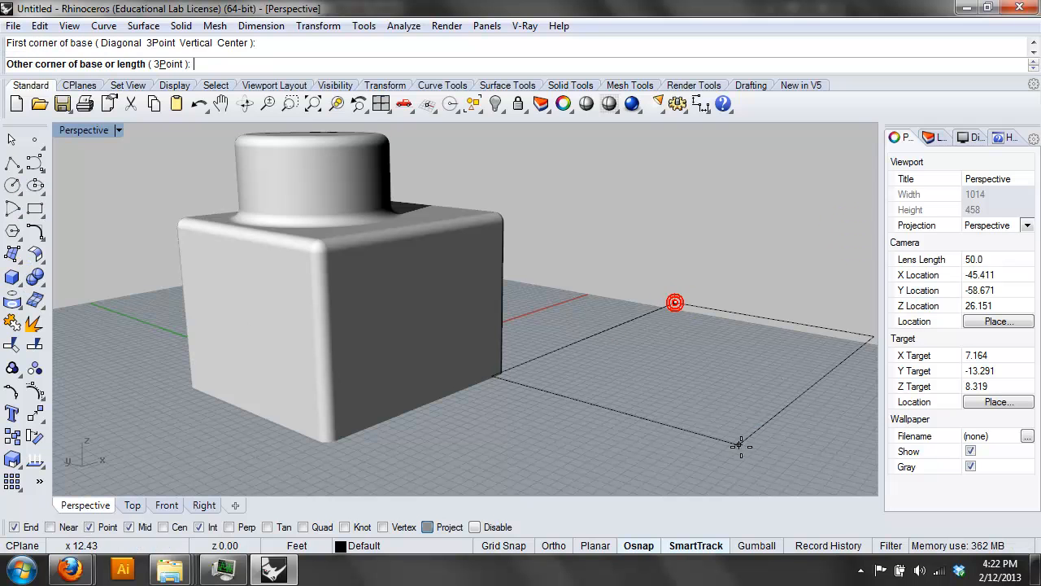
click(790, 392)
click(808, 245)
Fillet one upper edge of the second box with a radius of 3
right_drag(732, 321, 571, 300)
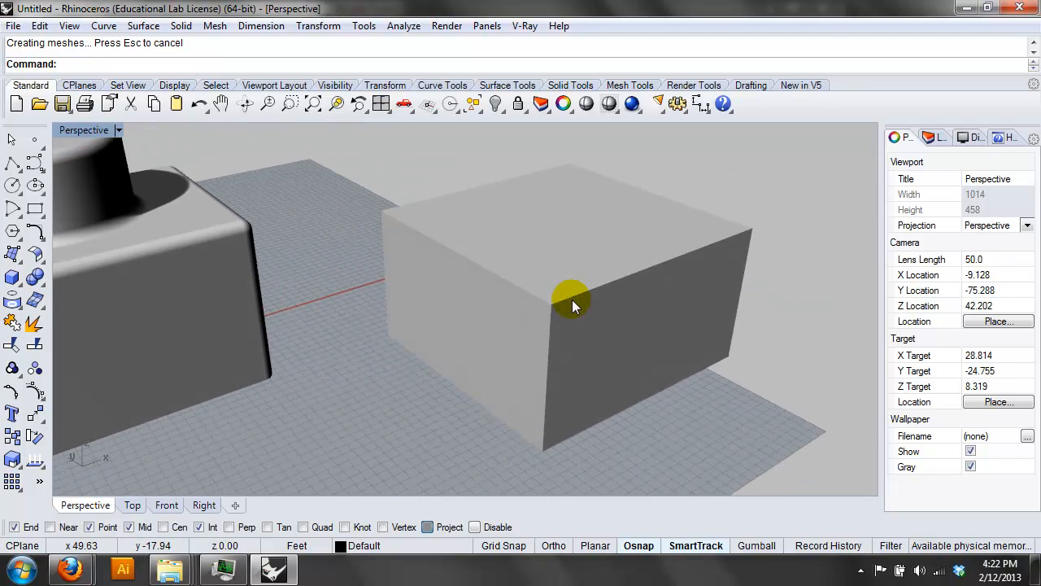
text(FilletEdge)
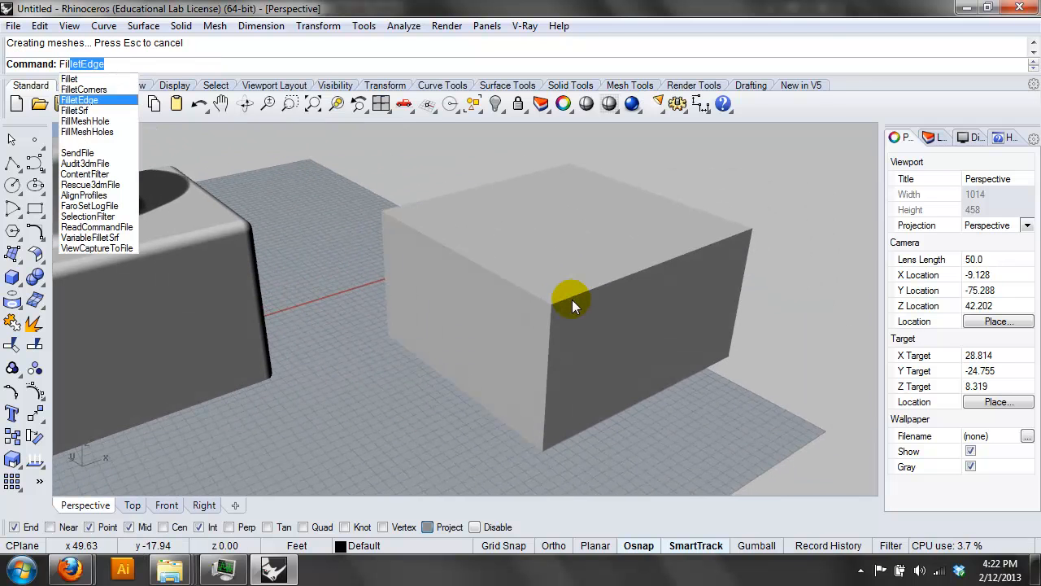
key(Return)
click(250, 63)
text(3)
key(Return)
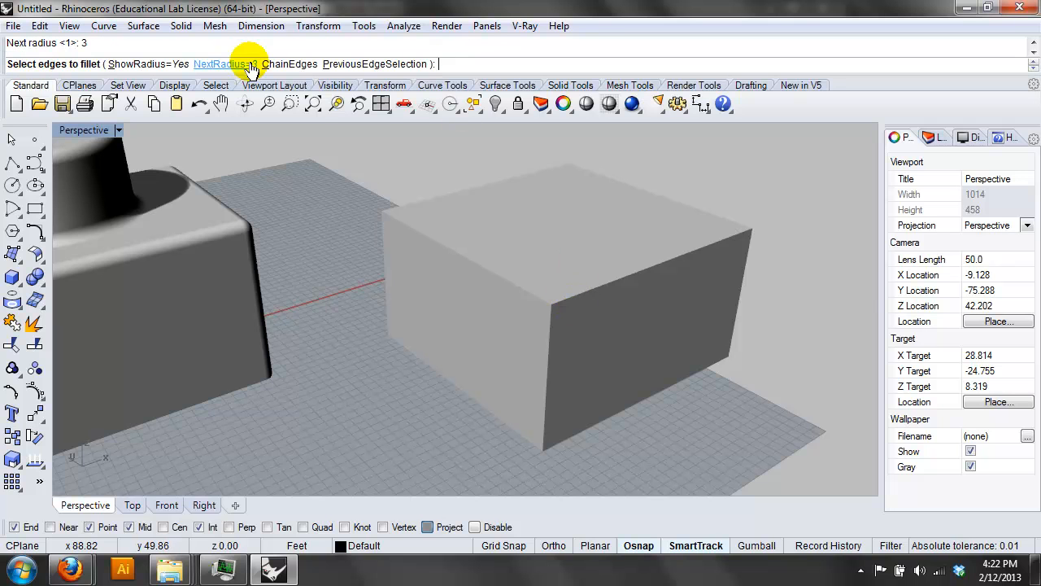
click(583, 290)
right_click(775, 289)
right_click(761, 371)
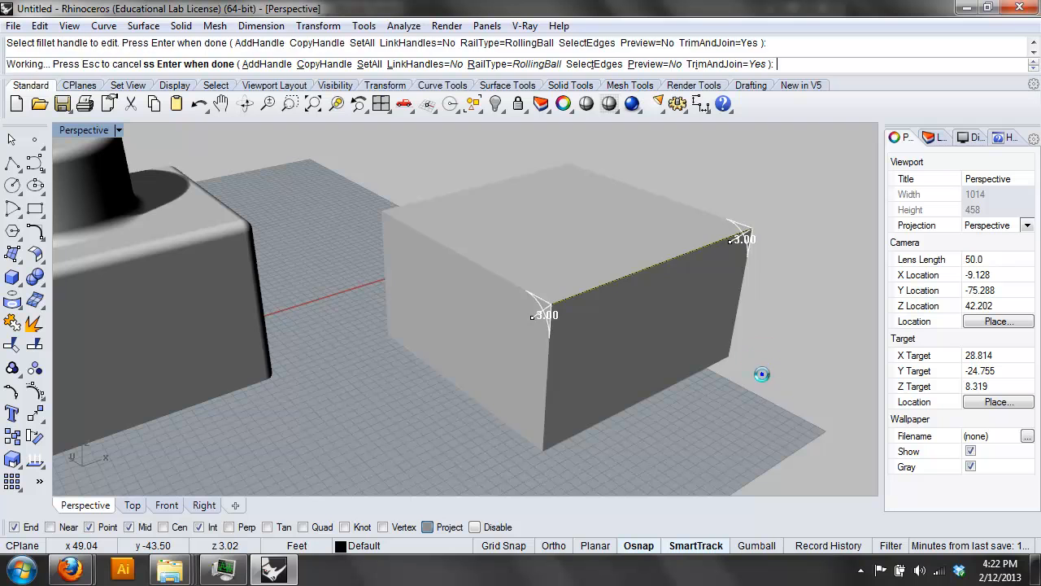
Fillet the adjoining top edge and vertical edge at the rounded end of the second box with a radius of 1
right_drag(708, 431, 751, 406)
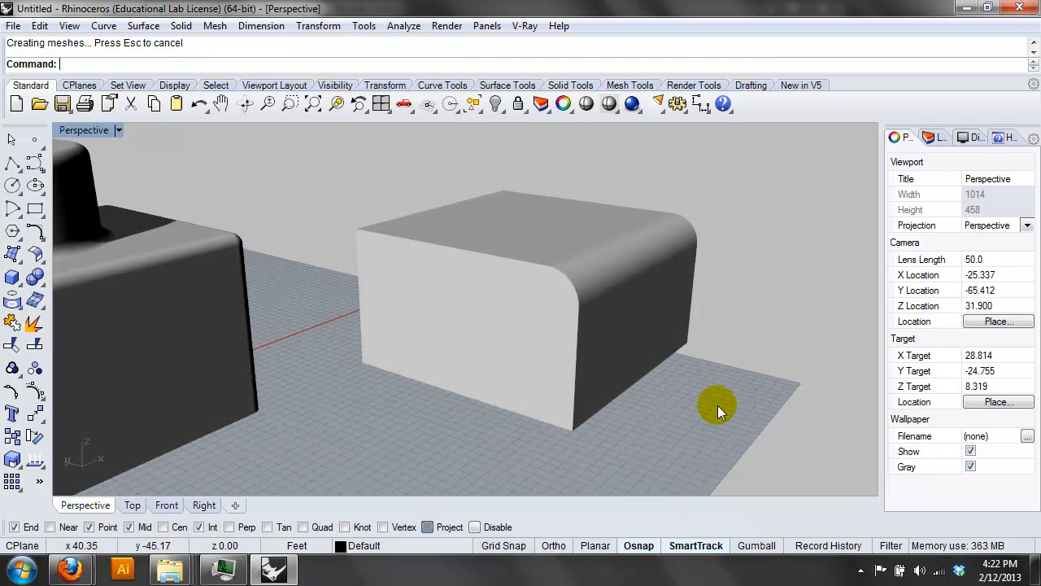
text(Fil)
key(Down)
key(Down)
key(Down)
key(Return)
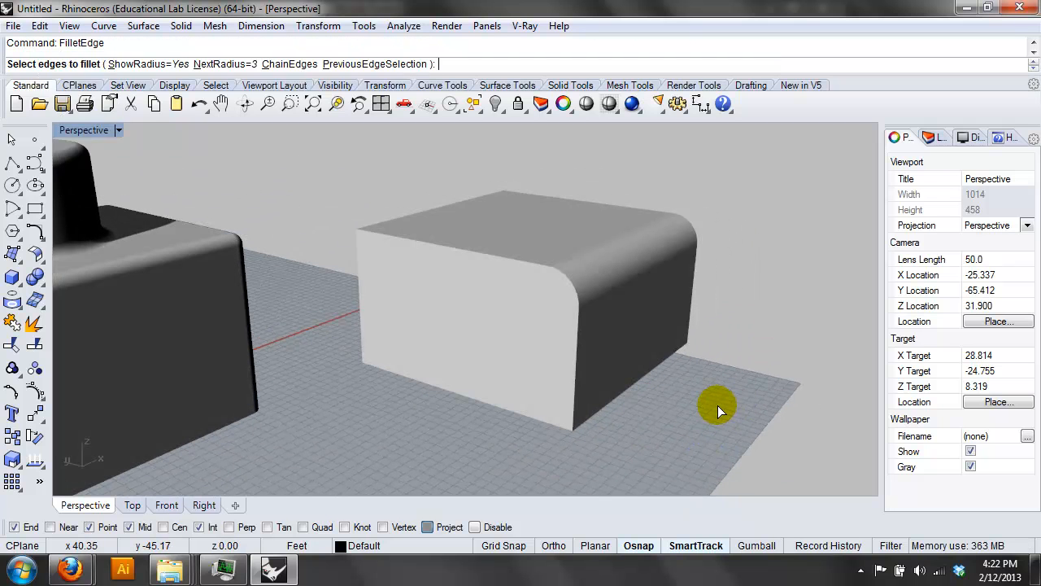
text(1)
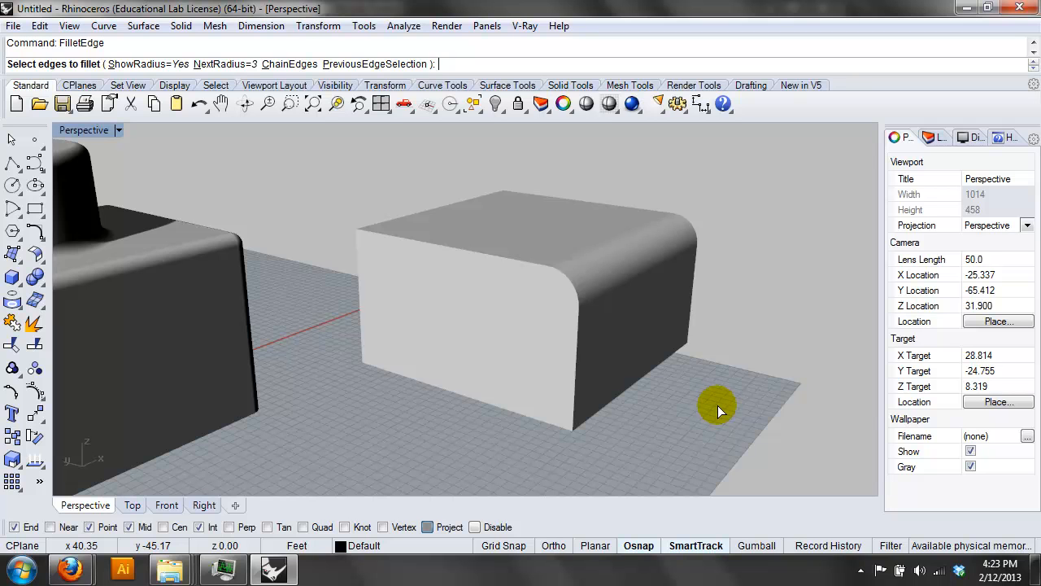
key(Return)
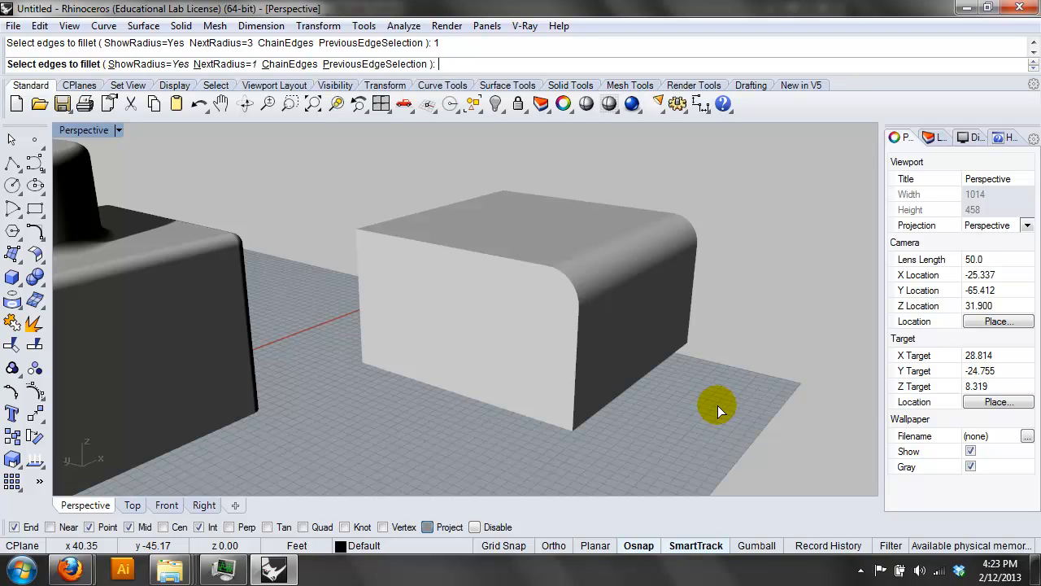
click(499, 259)
click(578, 323)
right_click(726, 326)
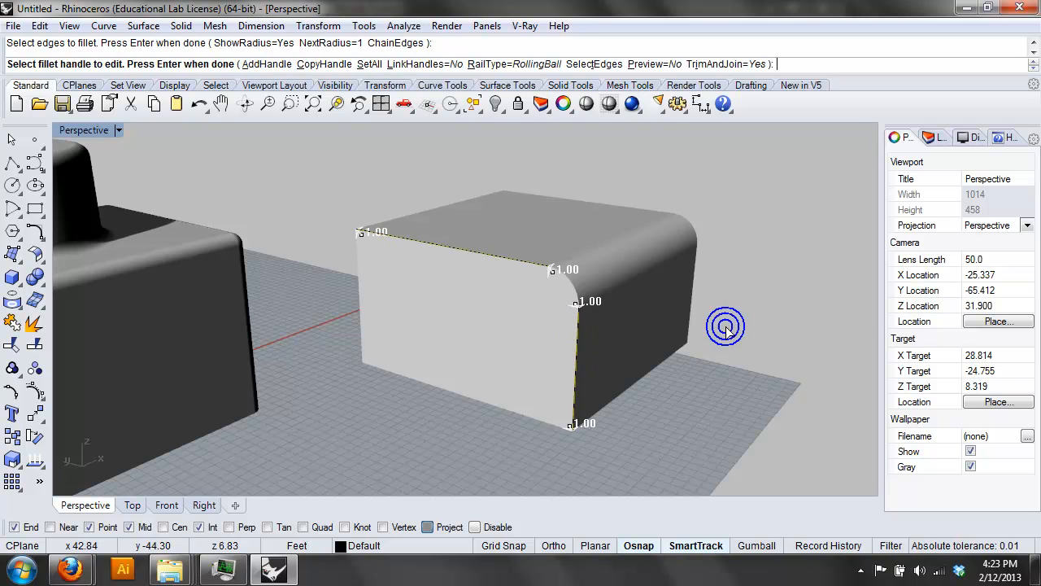
right_click(750, 326)
Zoom in on the second box's filleted corner and set the Perspective viewport to Wireframe display
right_drag(758, 329, 559, 302)
scroll(619, 305, up, 6)
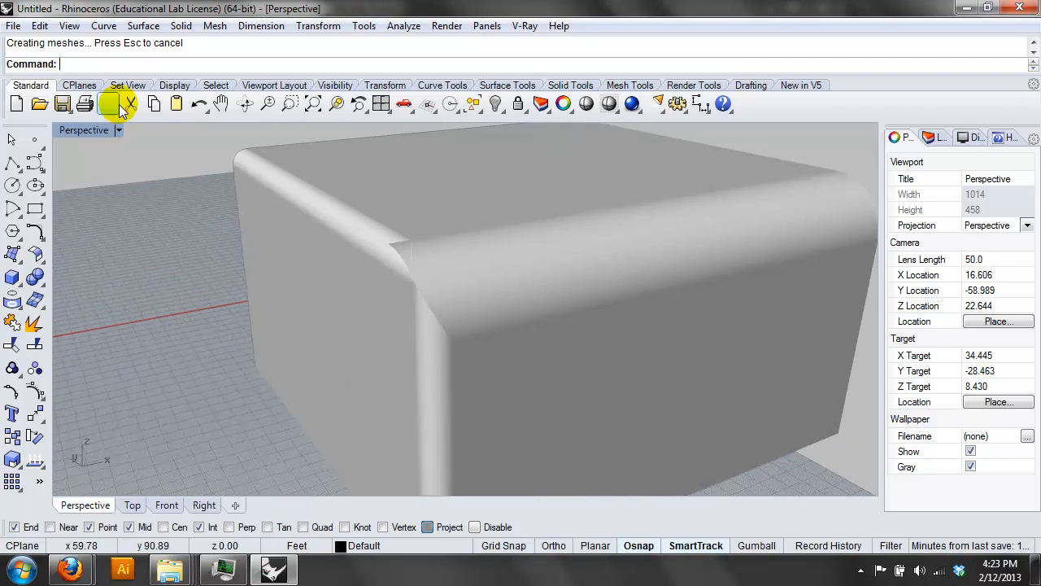
click(105, 128)
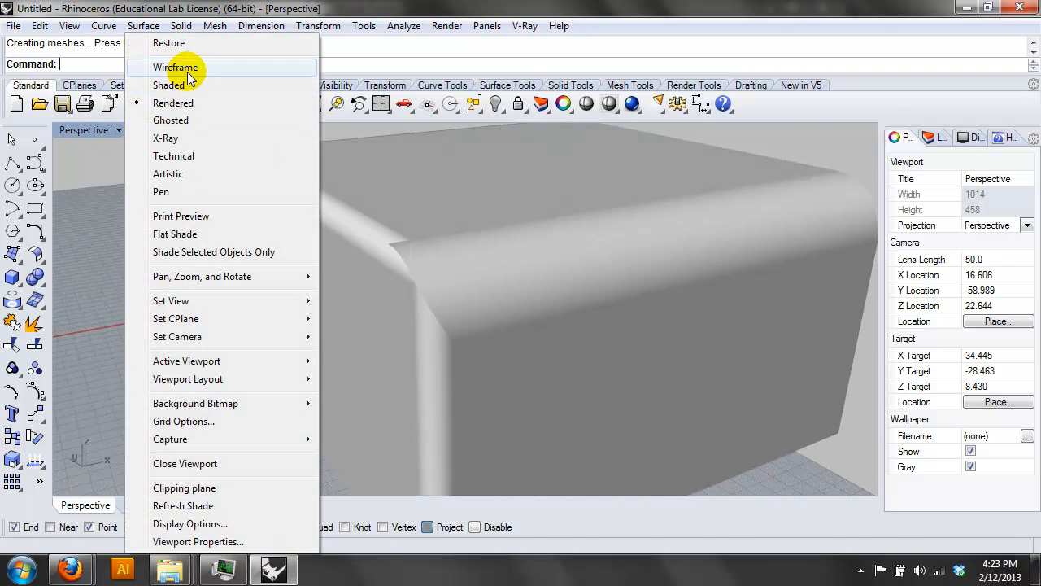
click(188, 71)
Examine from several angles how the radius 3 and radius 1 fillets meet at the corner, and undo both edge fillets
right_drag(551, 263, 789, 228)
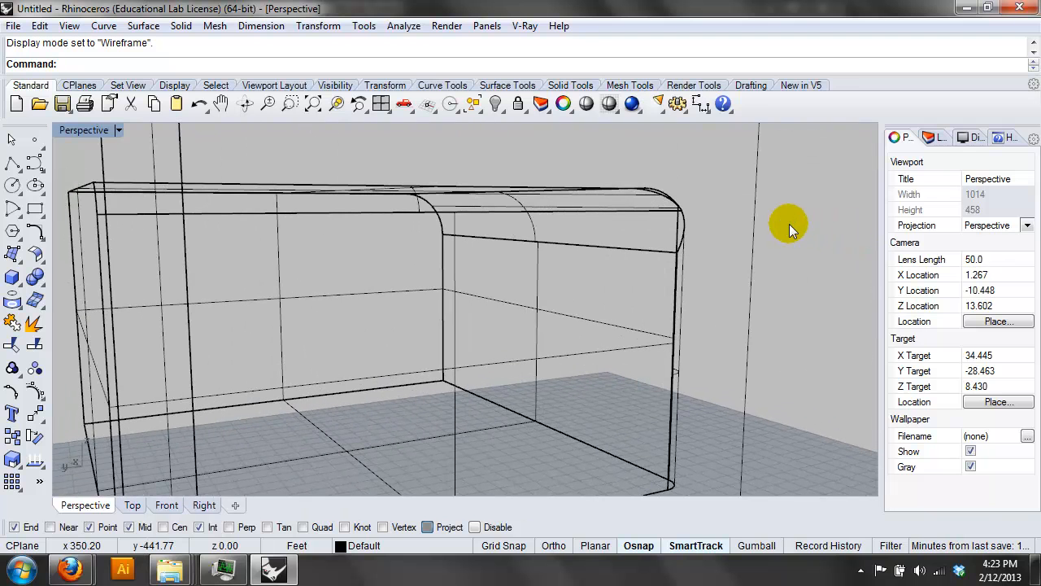
right_drag(859, 251, 574, 278)
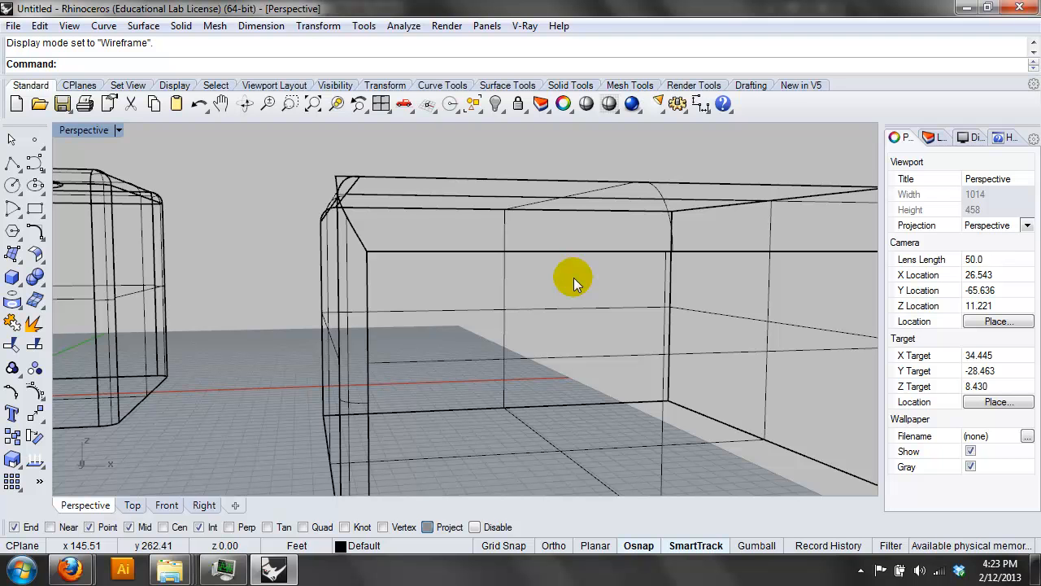
mouse_move(573, 278)
right_down()
mouse_move(553, 333)
mouse_move(567, 291)
right_up()
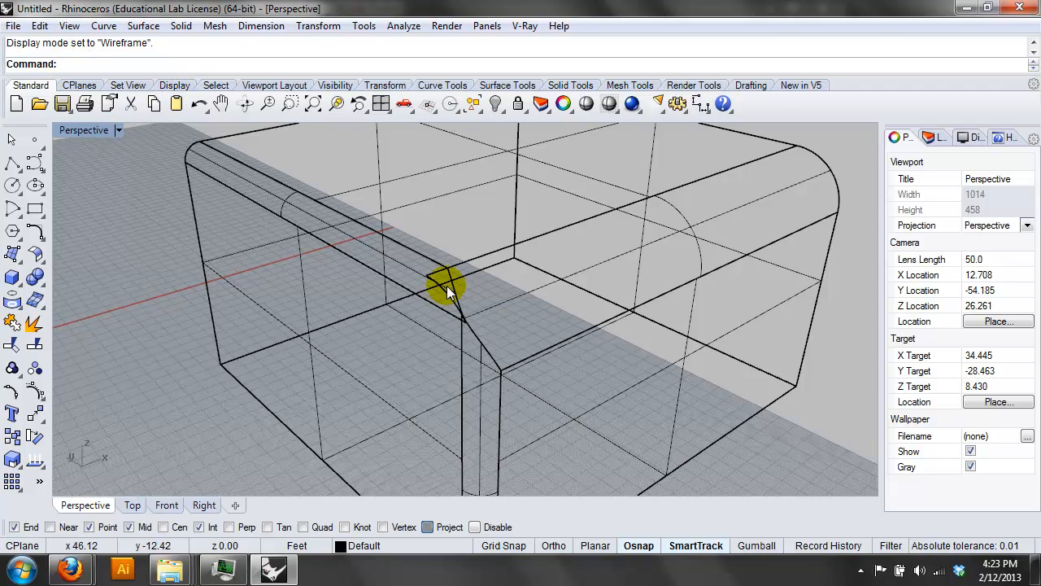
right_drag(519, 343, 558, 263)
right_drag(704, 314, 139, 190)
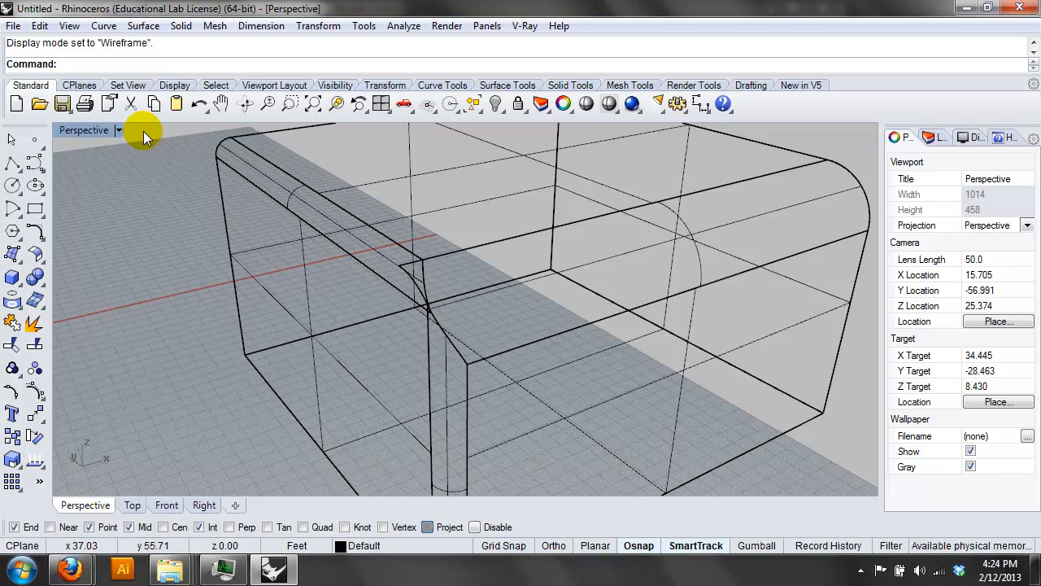
key(ctrl+z)
key(ctrl+z)
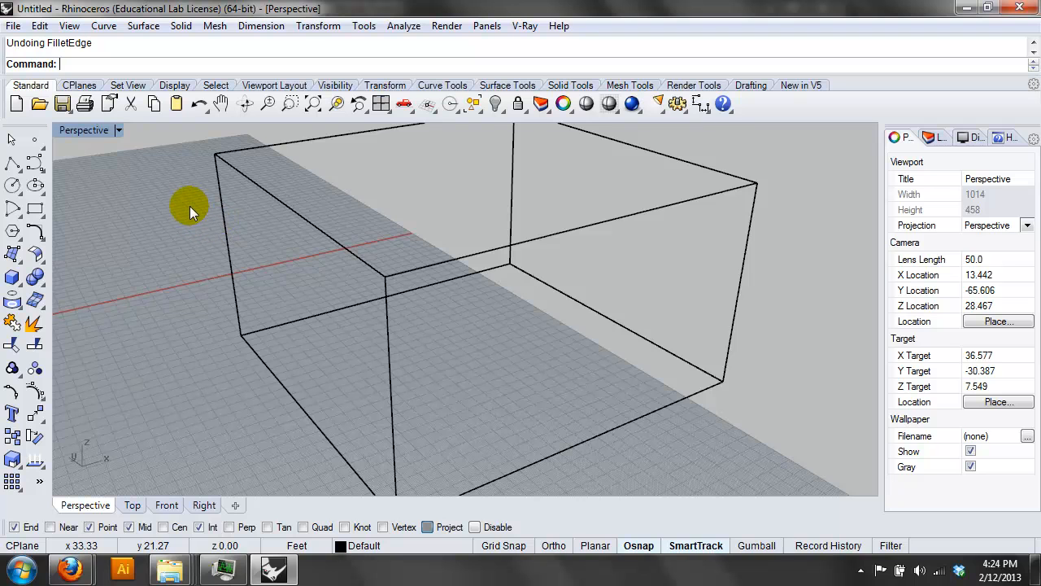
Start FilletEdge on the second box and select the same long upper edge with a radius of 1
text(Fillet)
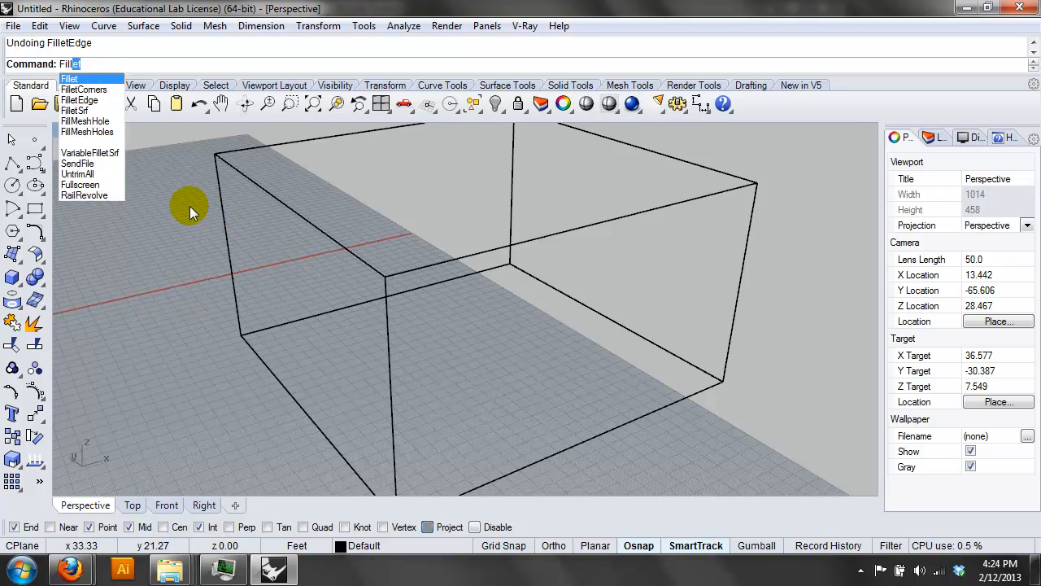
key(Return)
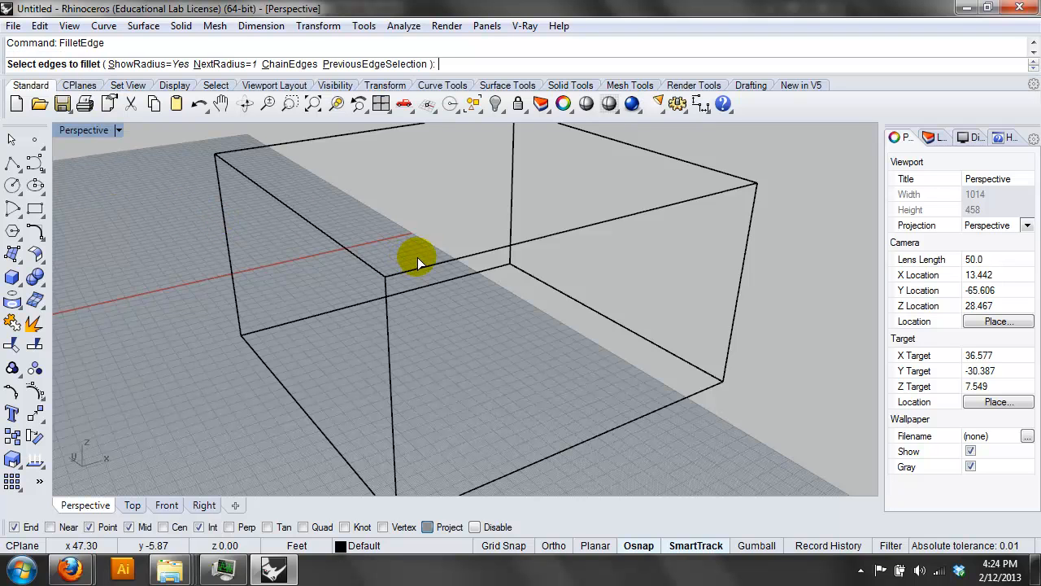
click(439, 262)
click(605, 227)
click(598, 228)
click(596, 227)
click(595, 228)
click(598, 229)
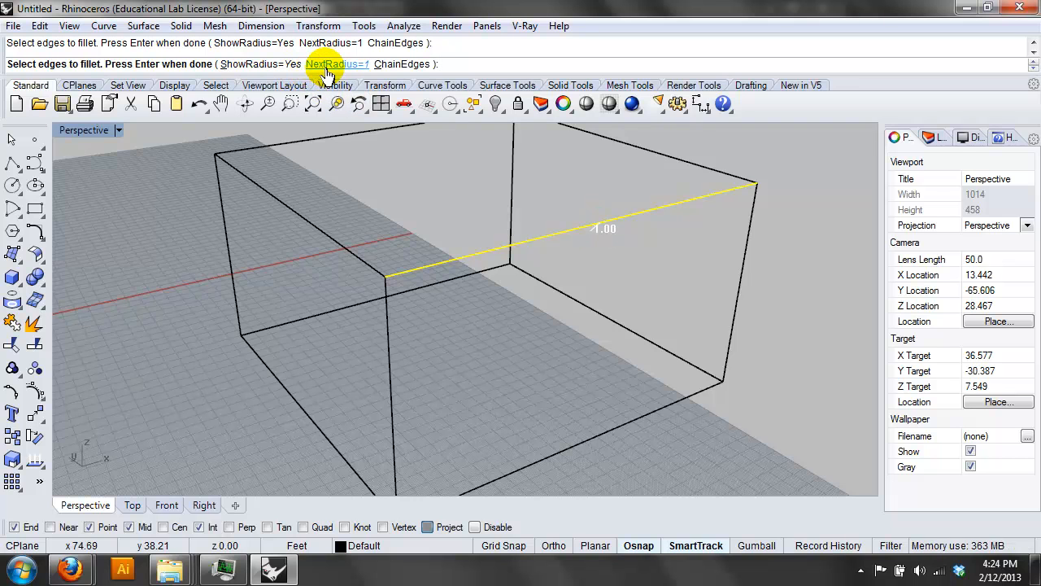
Set the next radius to 3, add the other top edge and the vertical edge at that corner, and apply the fillet
text(3)
key(Return)
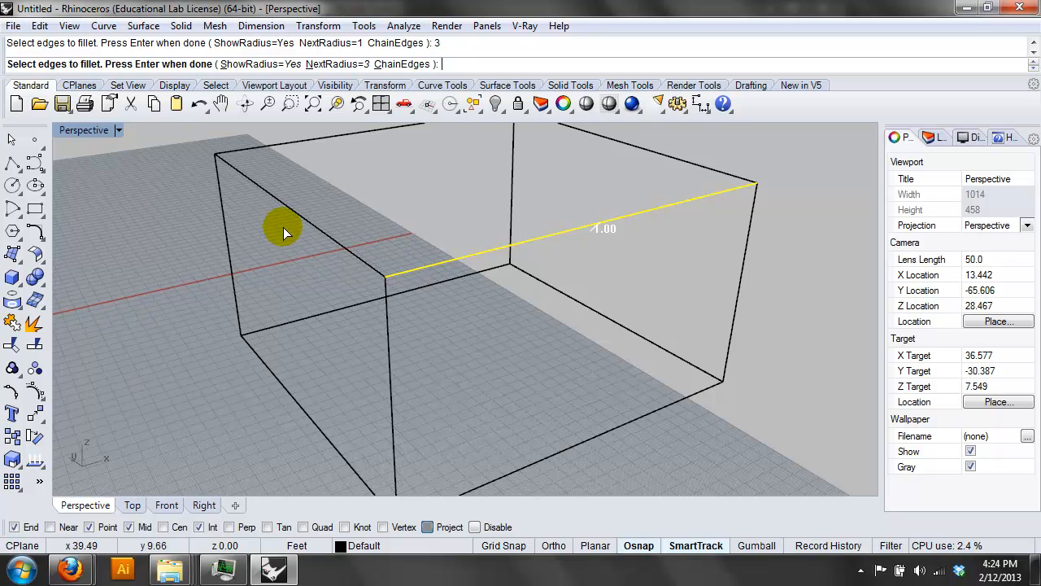
click(326, 234)
click(392, 379)
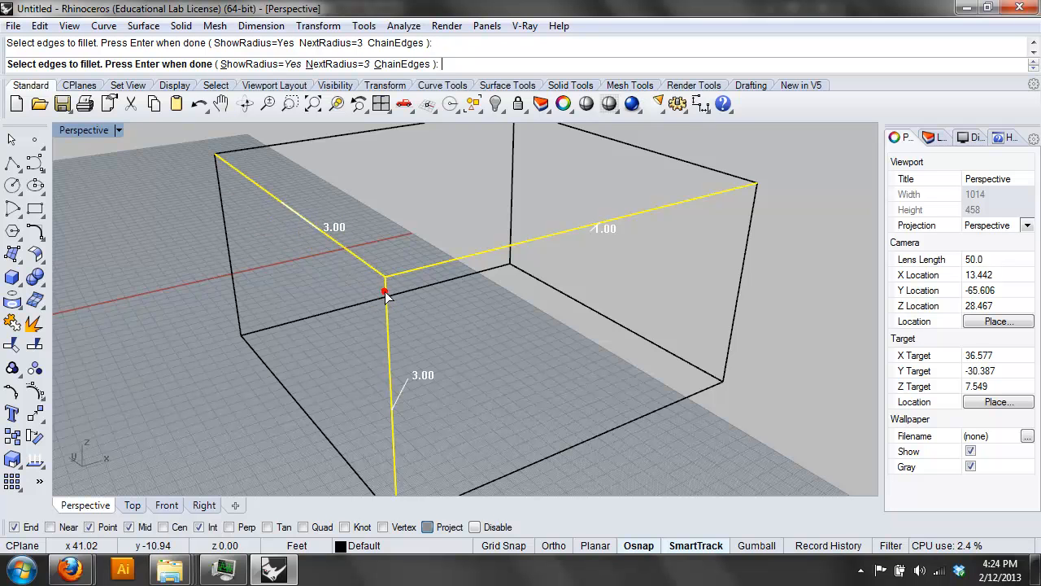
key(Return)
key(Return)
Set the Perspective viewport to Shaded display and examine the second box's corner where the radius 3 and radius 1 fillets meet
right_drag(170, 242, 308, 255)
click(118, 130)
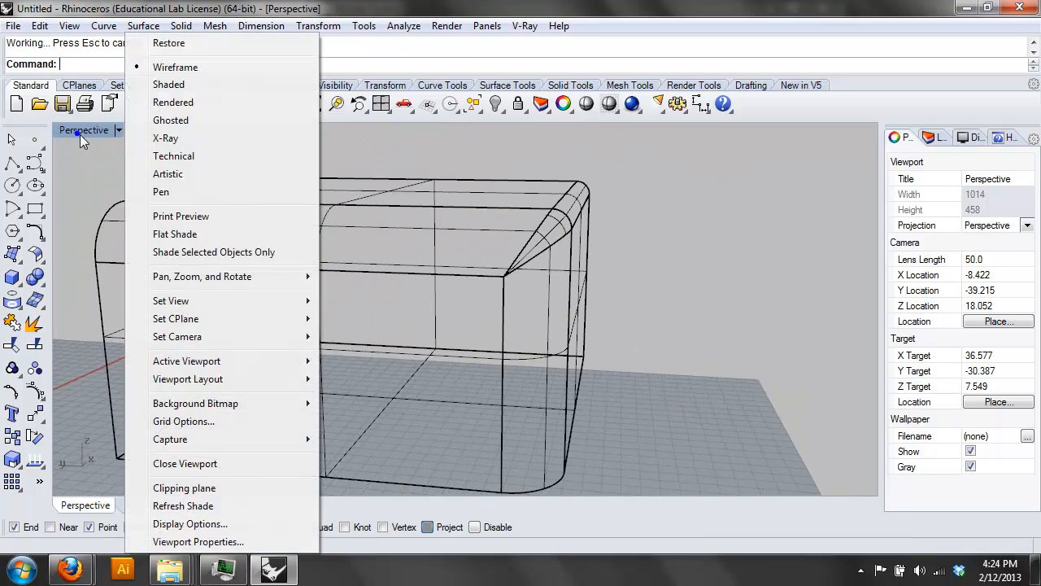
click(168, 84)
mouse_move(569, 220)
right_down()
mouse_move(477, 217)
mouse_move(325, 249)
mouse_move(246, 239)
right_up()
click(246, 239)
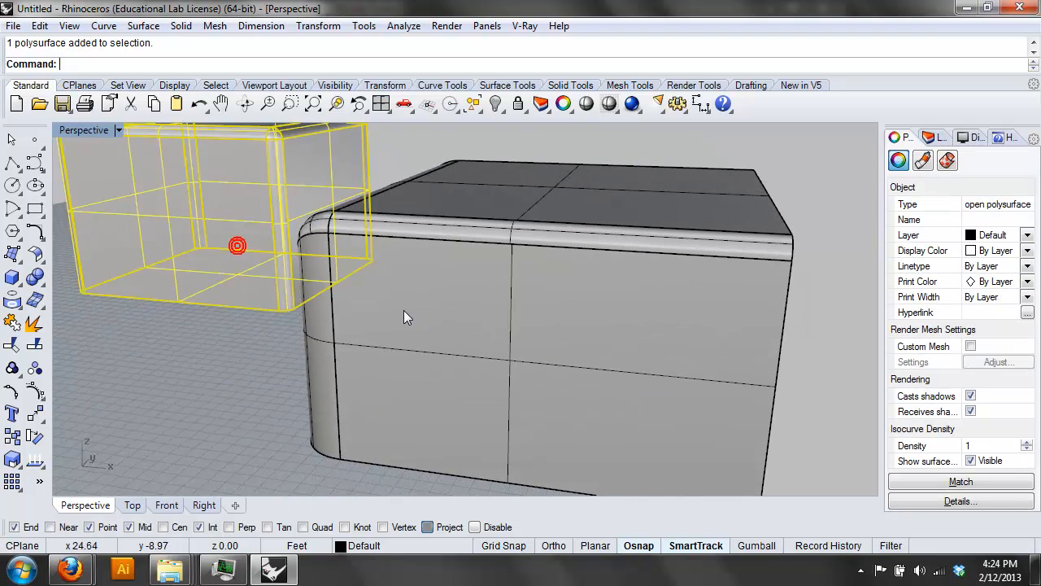
click(537, 239)
right_drag(833, 295, 546, 291)
click(225, 238)
right_drag(316, 231, 400, 279)
right_drag(318, 268, 709, 336)
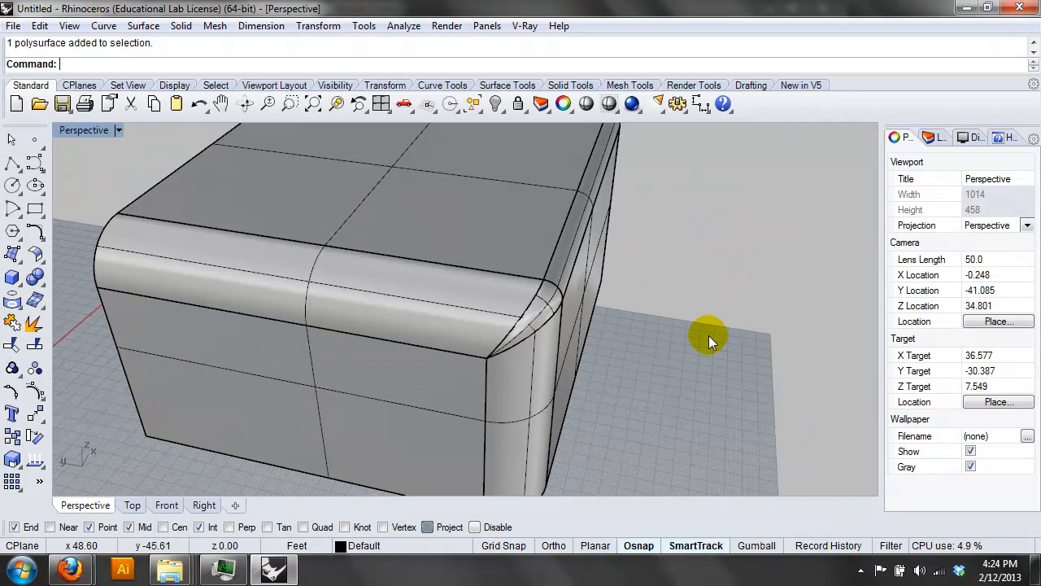
Switch the Perspective viewport to Rendered display and inspect the second box's filleted corner from another angle
click(100, 131)
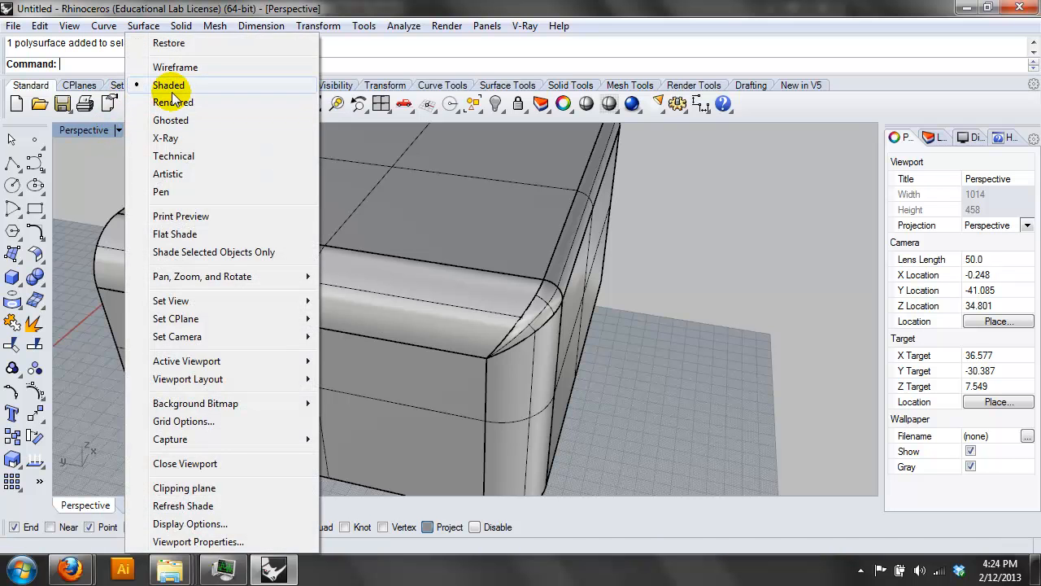
click(173, 103)
right_drag(615, 276, 511, 238)
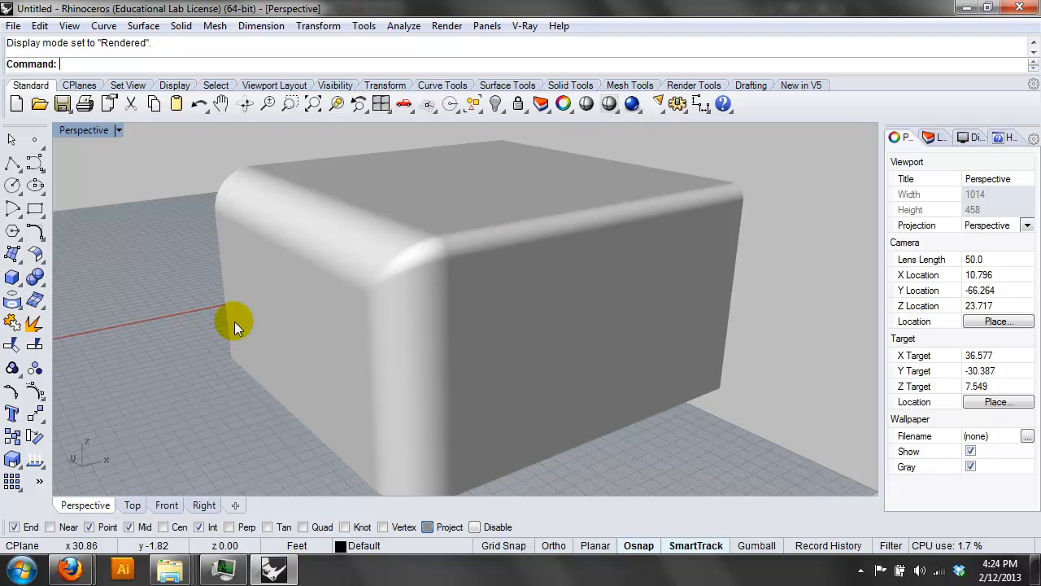
click(11, 22)
click(40, 62)
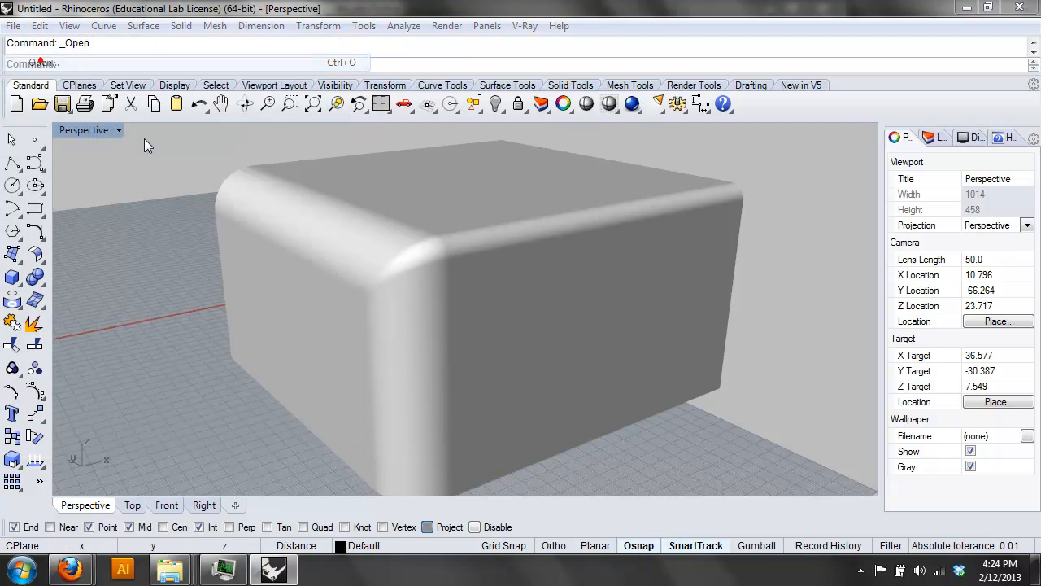
click(607, 318)
Change the viewport to the Top view and set its display to Wireframe
right_drag(730, 261, 602, 340)
scroll(643, 313, down, 6)
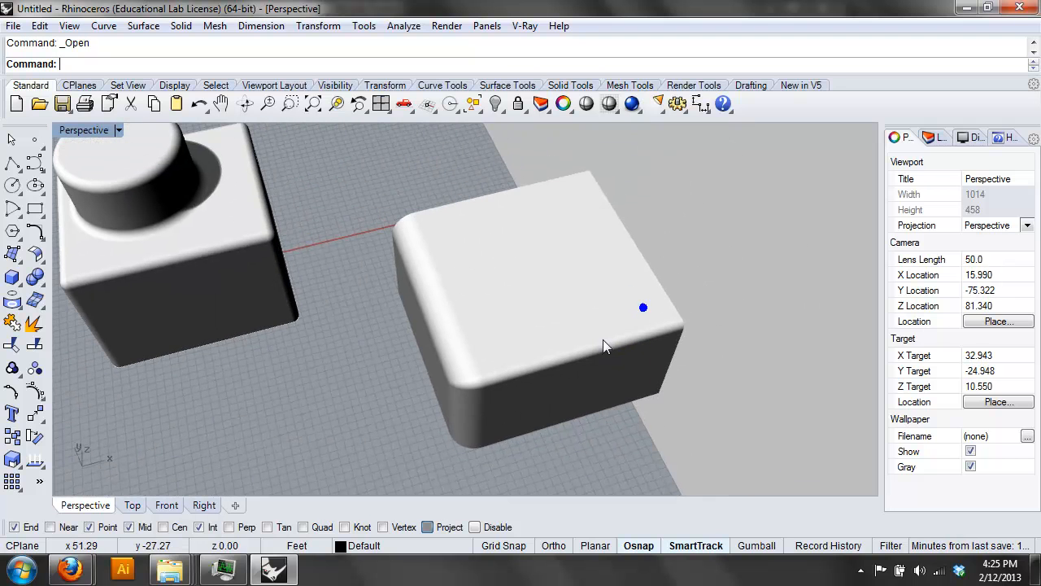
right_drag(222, 227, 123, 205)
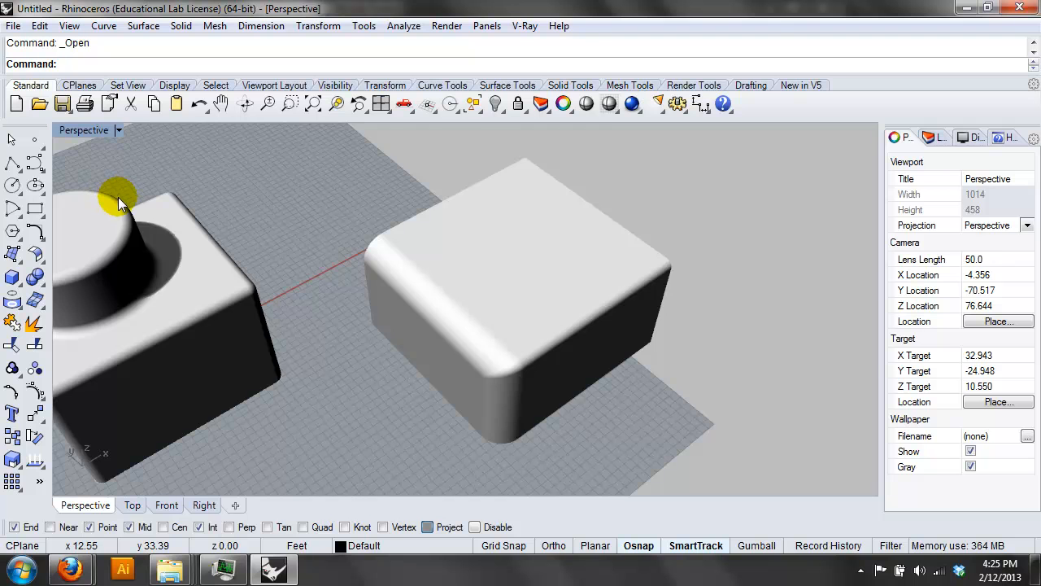
text(t)
key(Return)
click(81, 130)
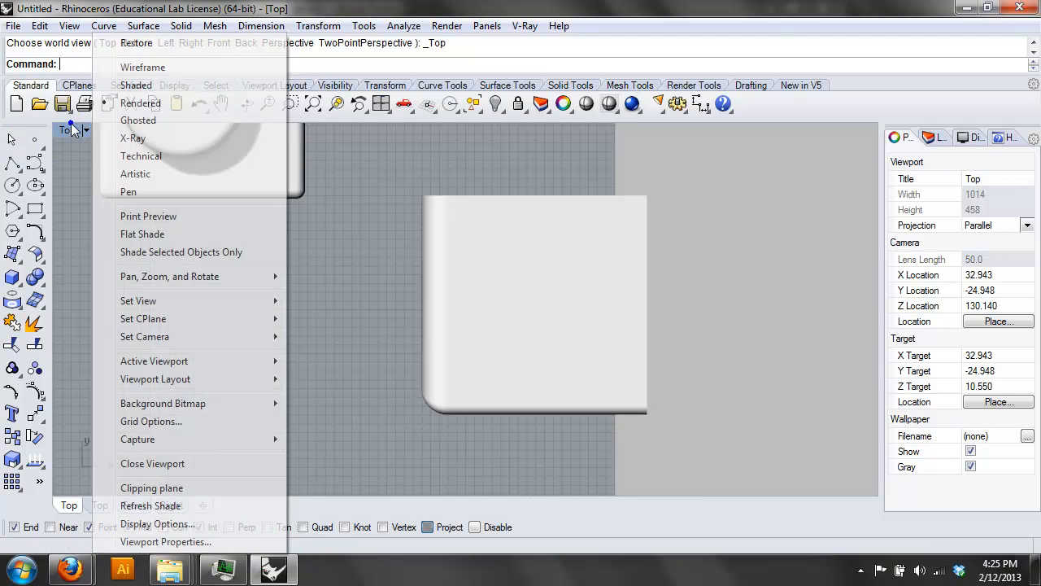
click(143, 68)
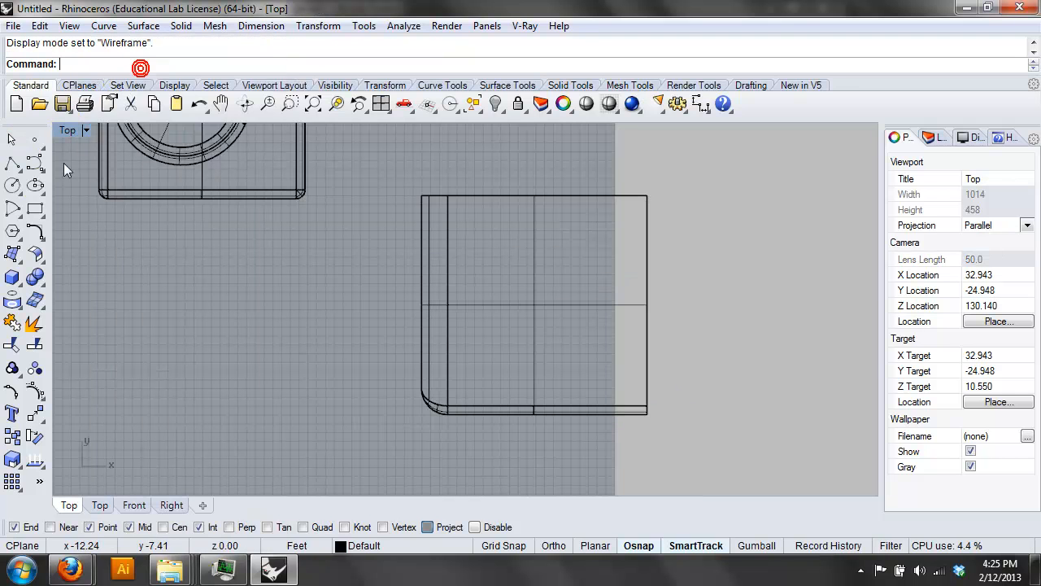
Draw a corner-to-corner rectangle inside the second box's outline, clear of its filleted edges
click(35, 207)
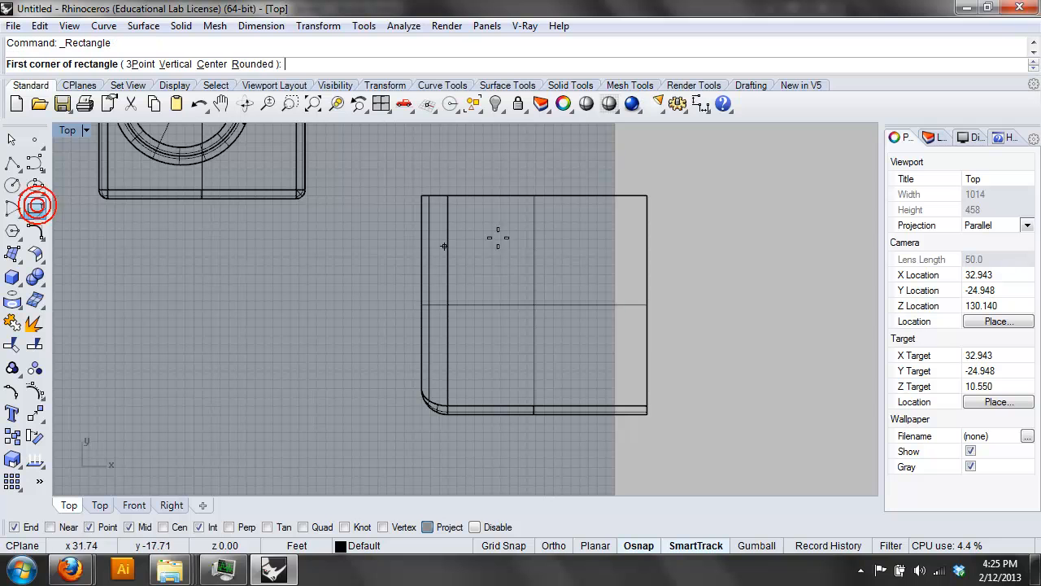
click(498, 242)
click(602, 350)
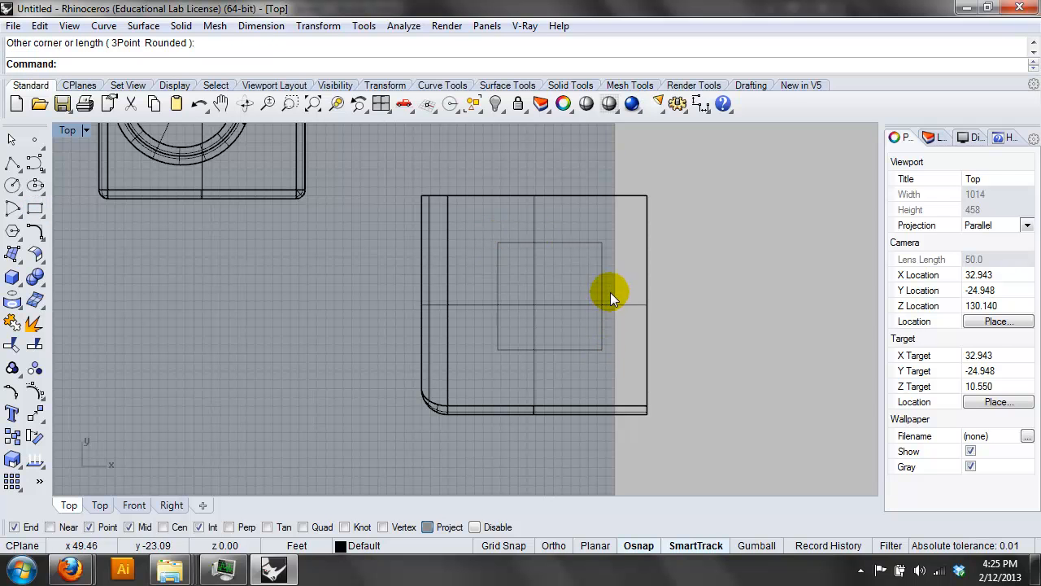
Move the rectangle straight up in the Front view so it lies above the second box
click(605, 287)
text(Front)
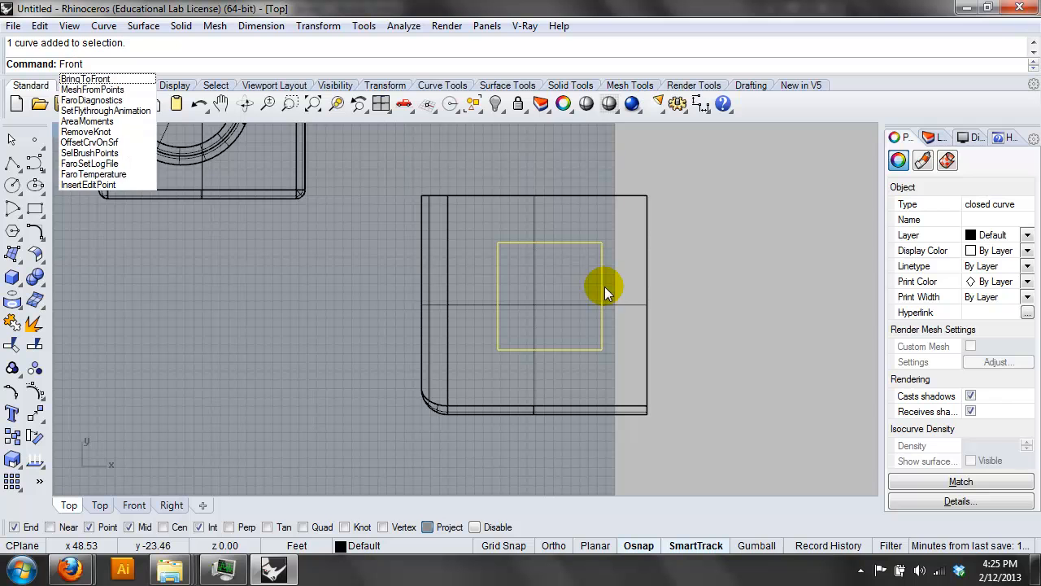
key(Return)
drag(596, 400, 608, 222)
click(662, 224)
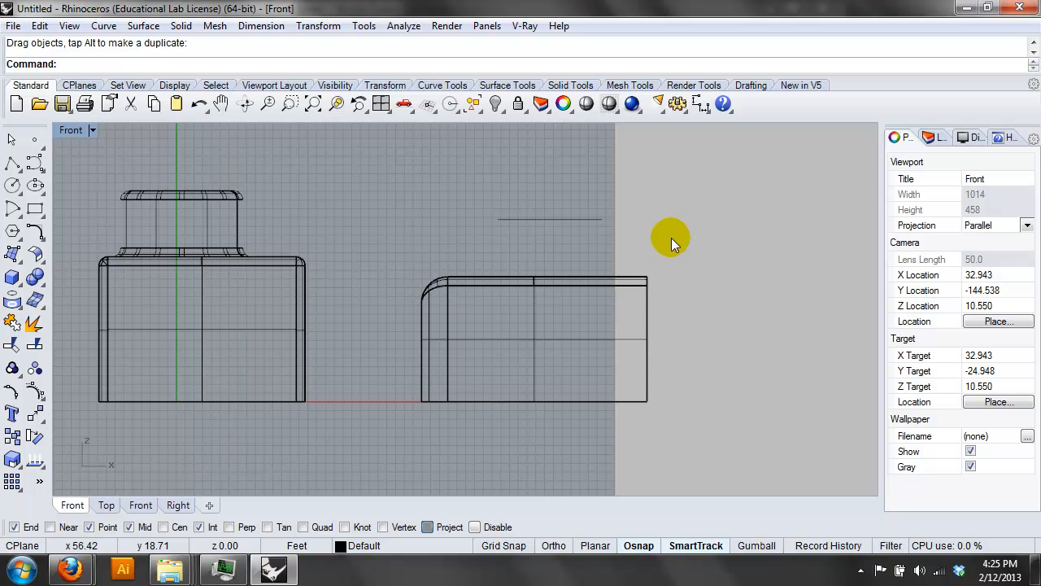
Project the rectangle onto the second box from the Top view, deleting the input curve
text(Top)
key(Return)
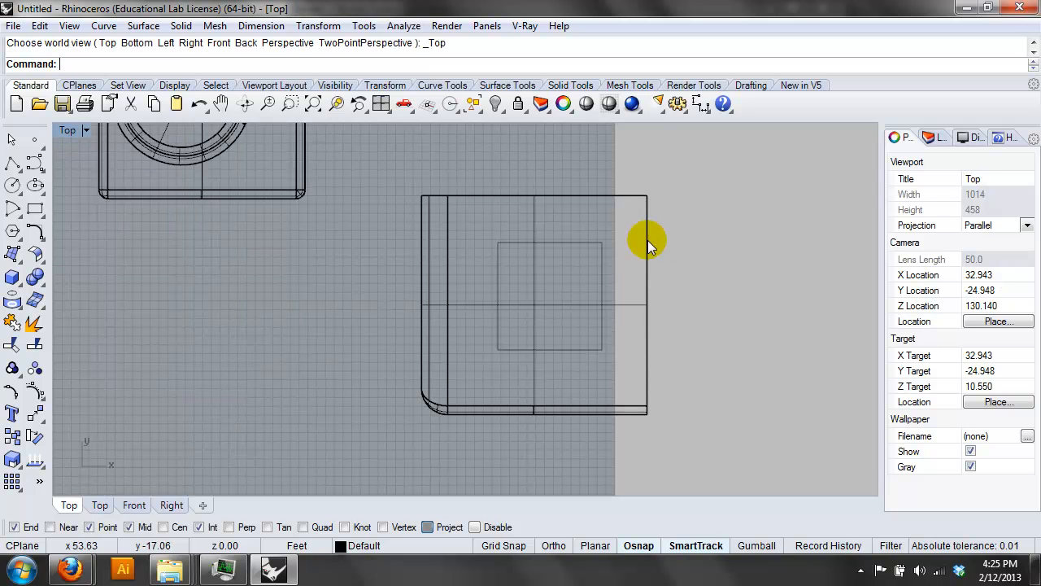
click(600, 258)
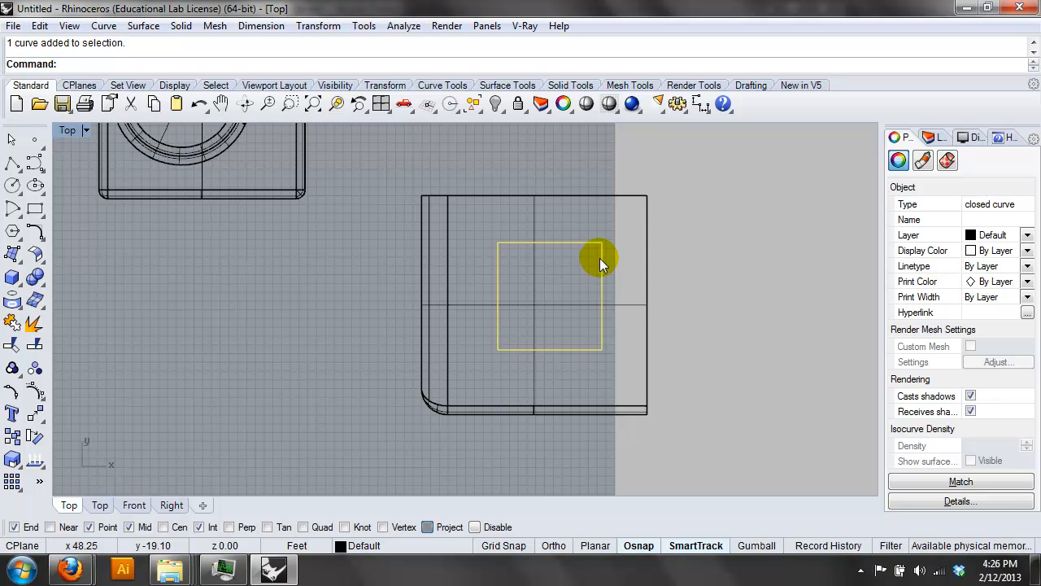
text(Project)
key(Return)
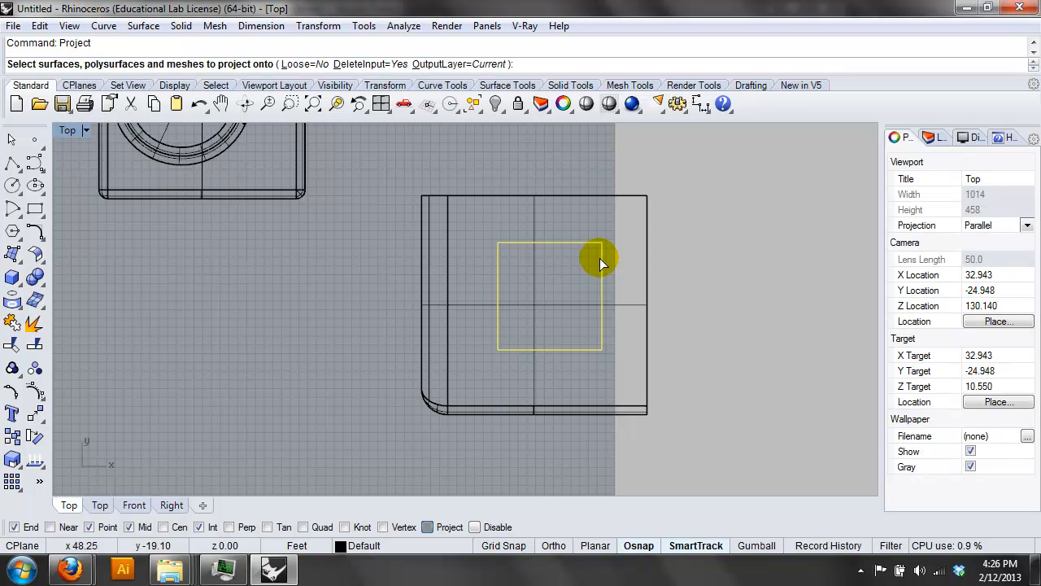
click(528, 265)
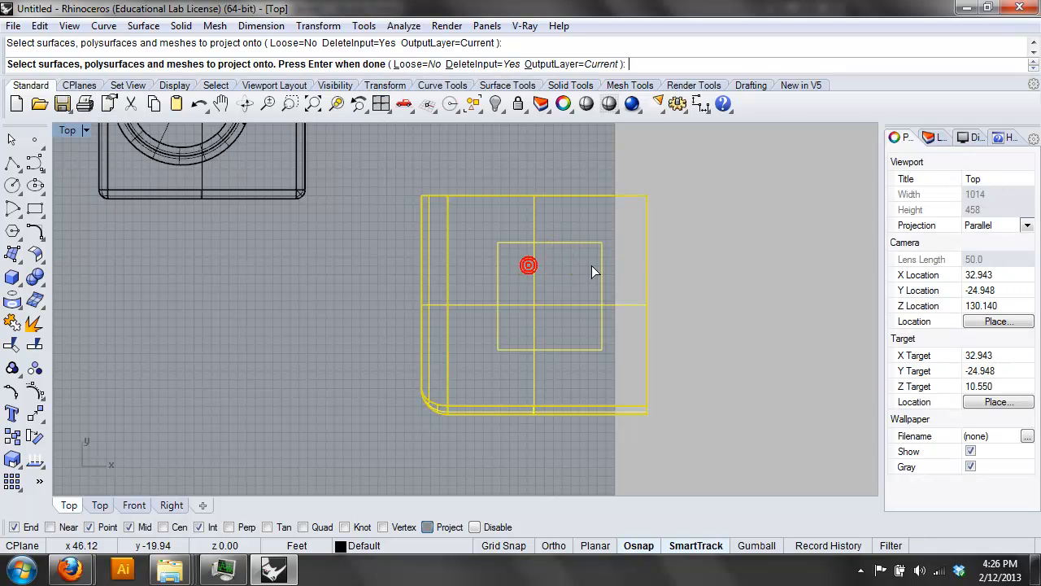
right_click(714, 223)
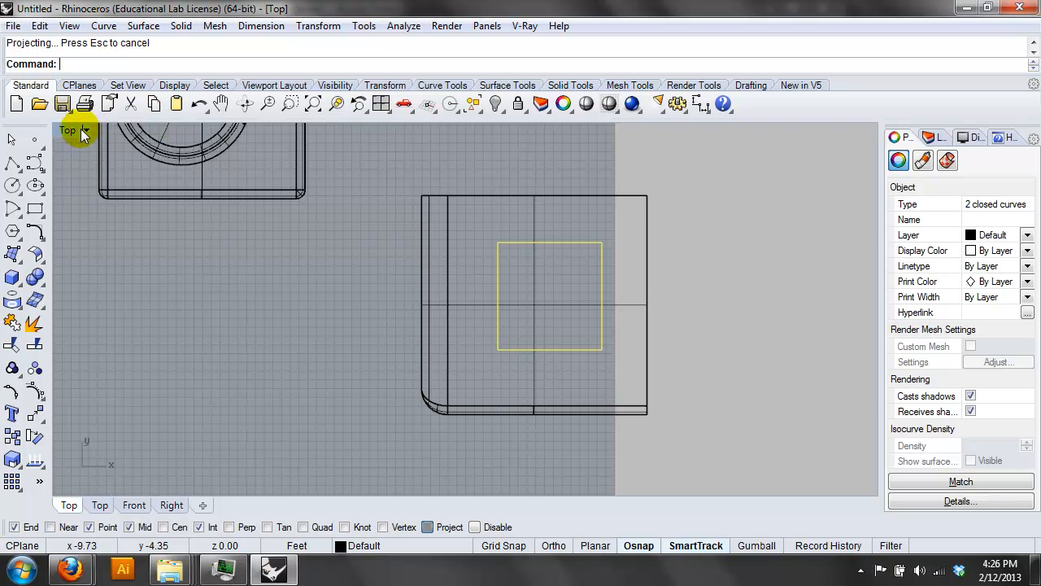
Turn on Print Preview for the viewport and change it to the Perspective view
click(81, 128)
click(135, 210)
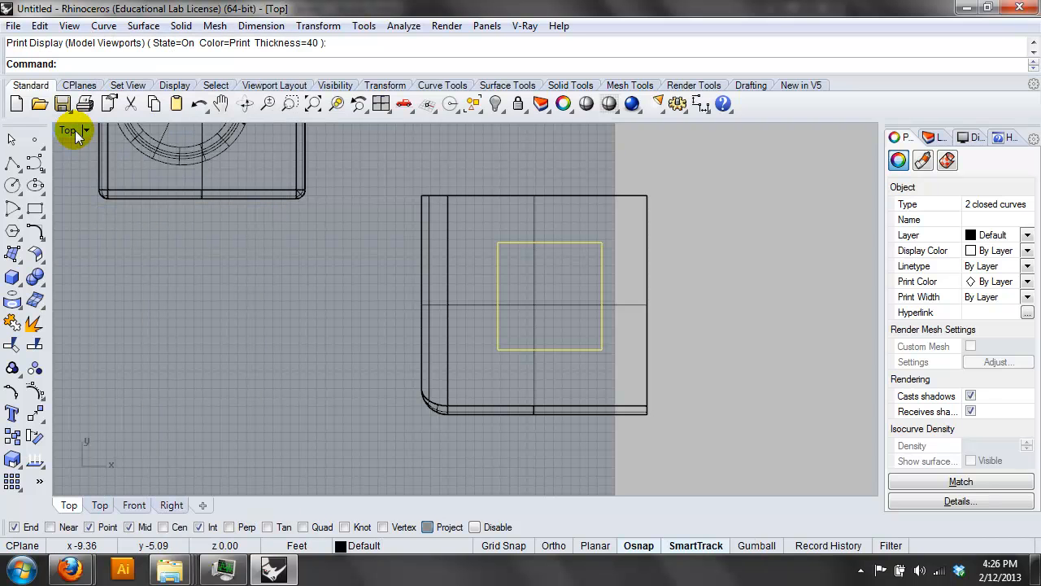
click(77, 131)
mouse_move(213, 301)
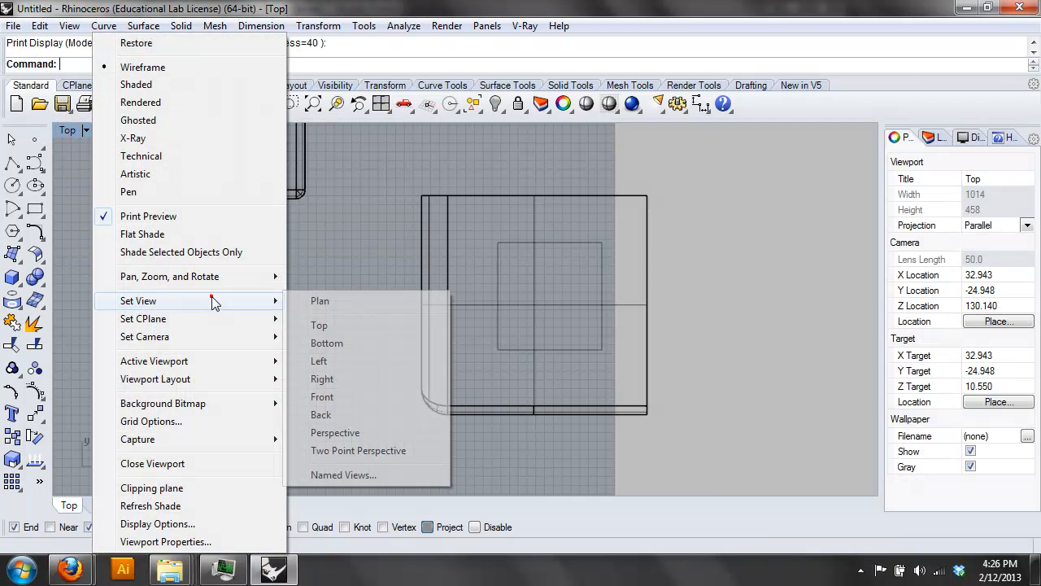
click(381, 429)
Delete the projected rectangle on the second box's bottom face, keeping the one on its top face
right_drag(430, 365, 560, 381)
scroll(521, 373, up, 4)
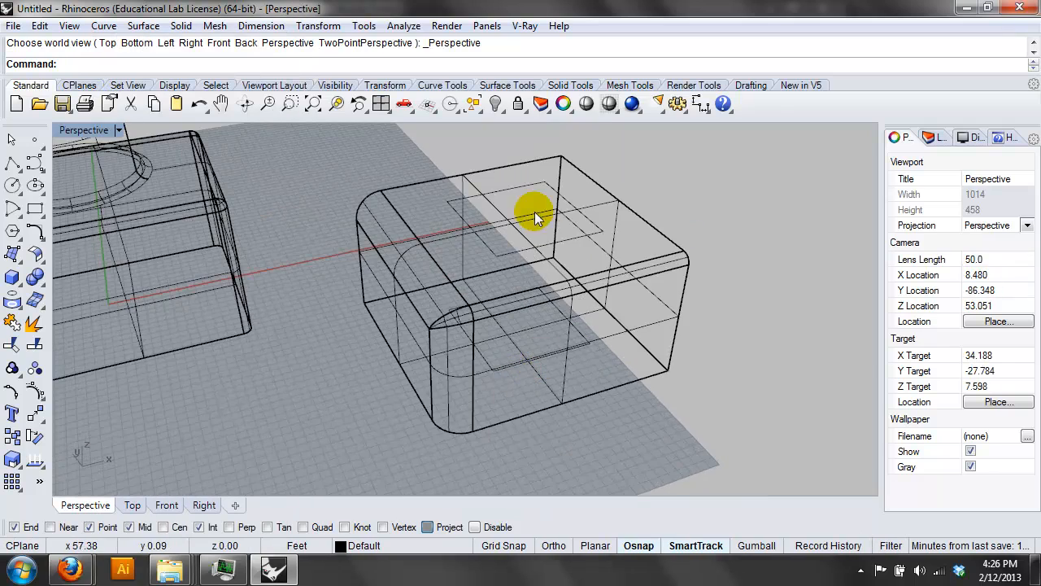
click(577, 237)
right_drag(587, 255, 627, 148)
scroll(613, 210, down, 4)
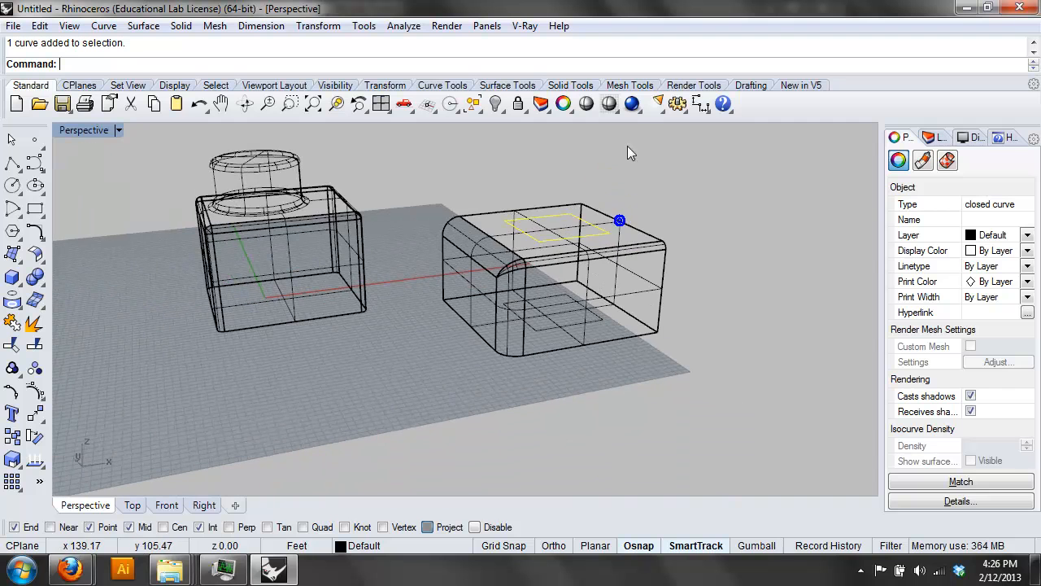
click(580, 316)
click(576, 325)
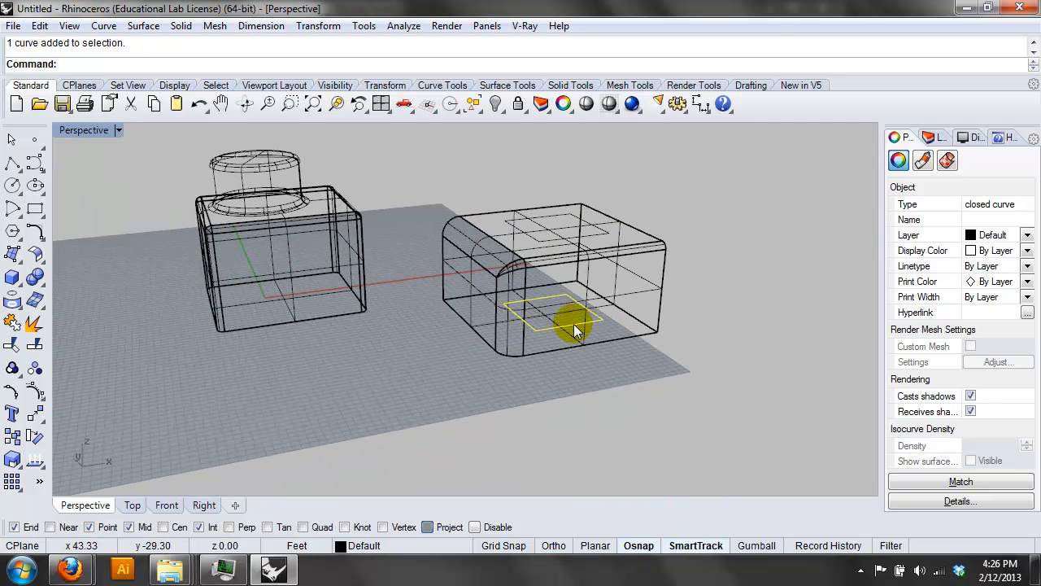
key(Delete)
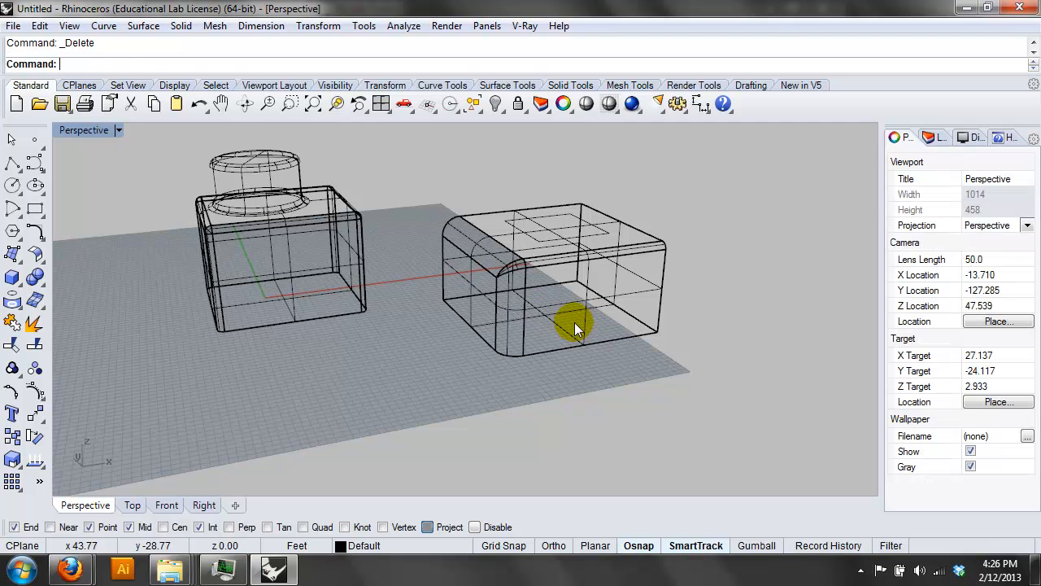
Set the Perspective viewport to Shaded display and zoom in on the second box's top face
right_drag(444, 232, 523, 220)
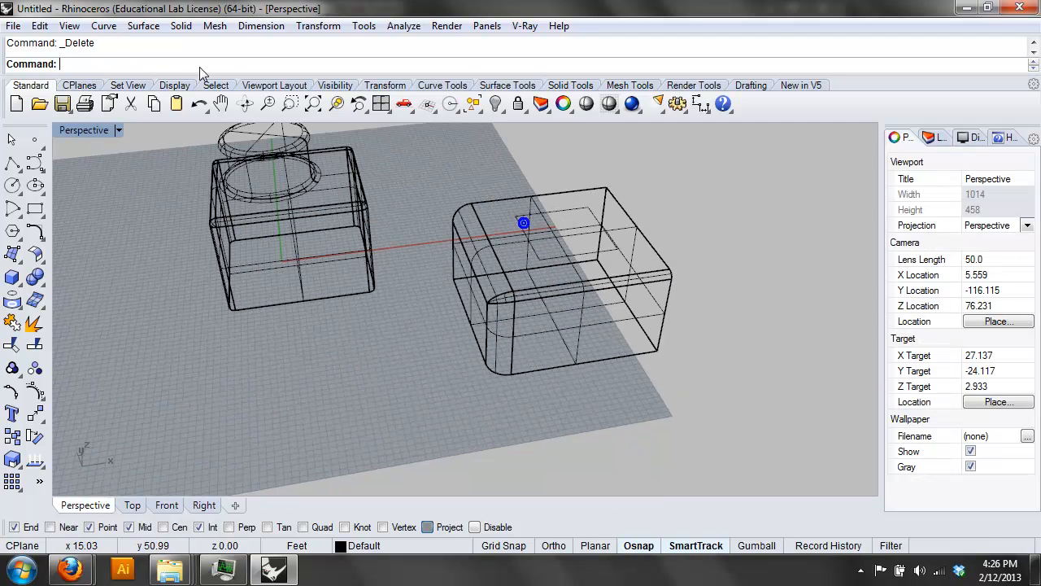
click(85, 130)
click(169, 86)
scroll(596, 234, up, 5)
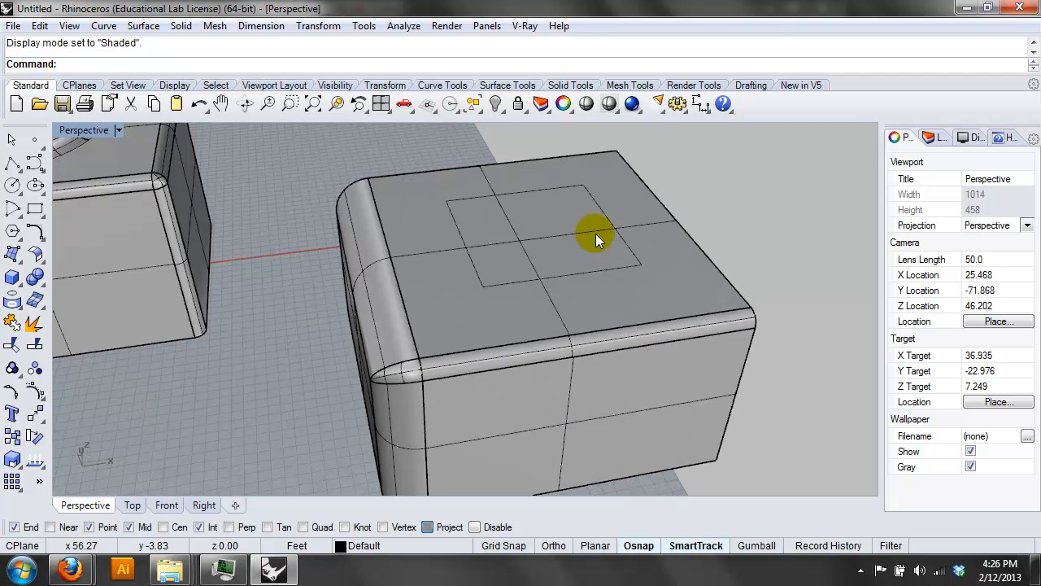
scroll(596, 234, up, 1)
Split the second box using the projected rectangle on its top face as the cutting object
text(Split)
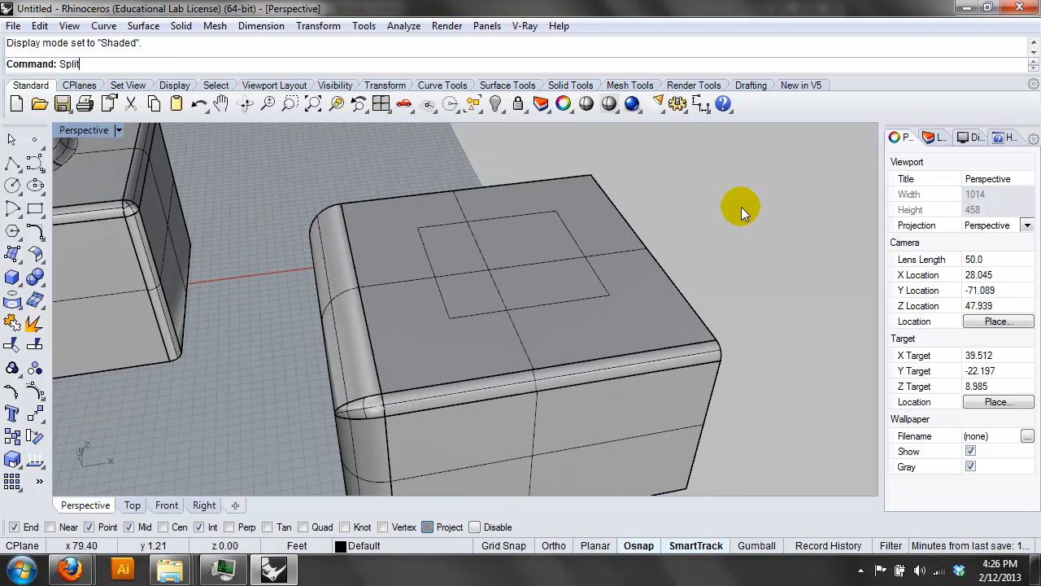
key(Return)
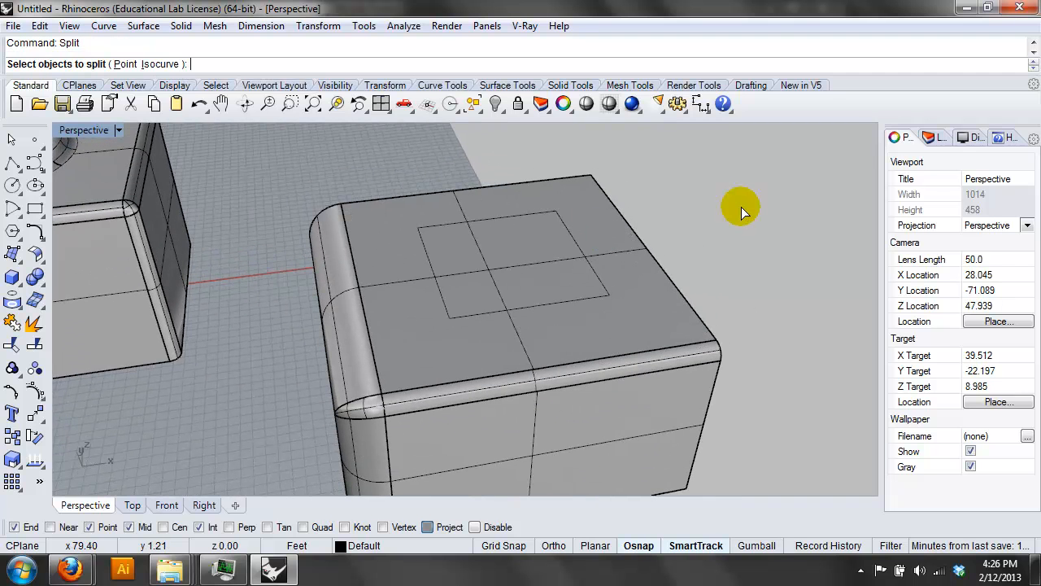
click(600, 252)
right_click(553, 267)
click(561, 231)
right_click(550, 234)
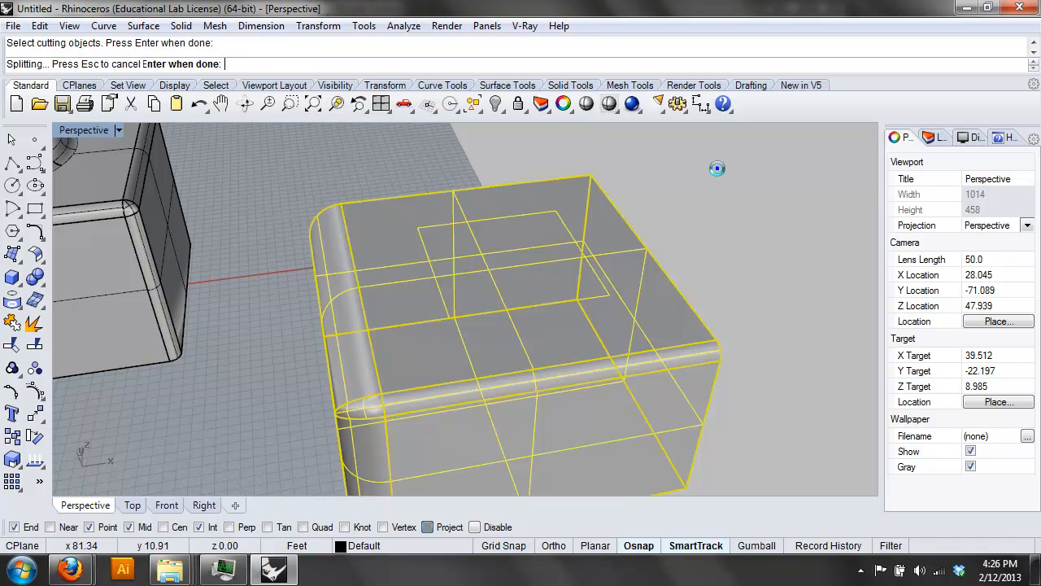
click(545, 244)
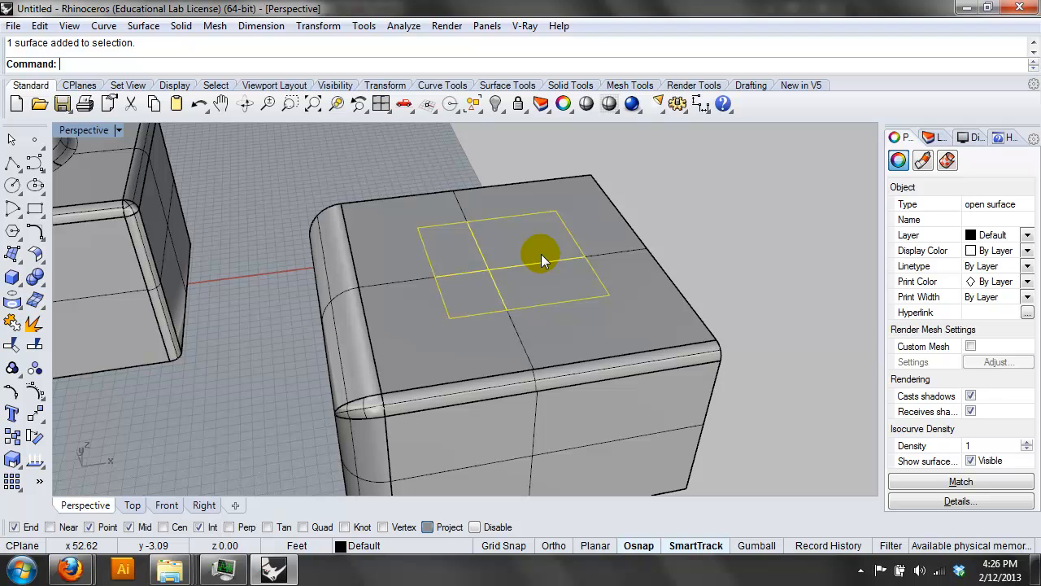
text(ext)
key(Return)
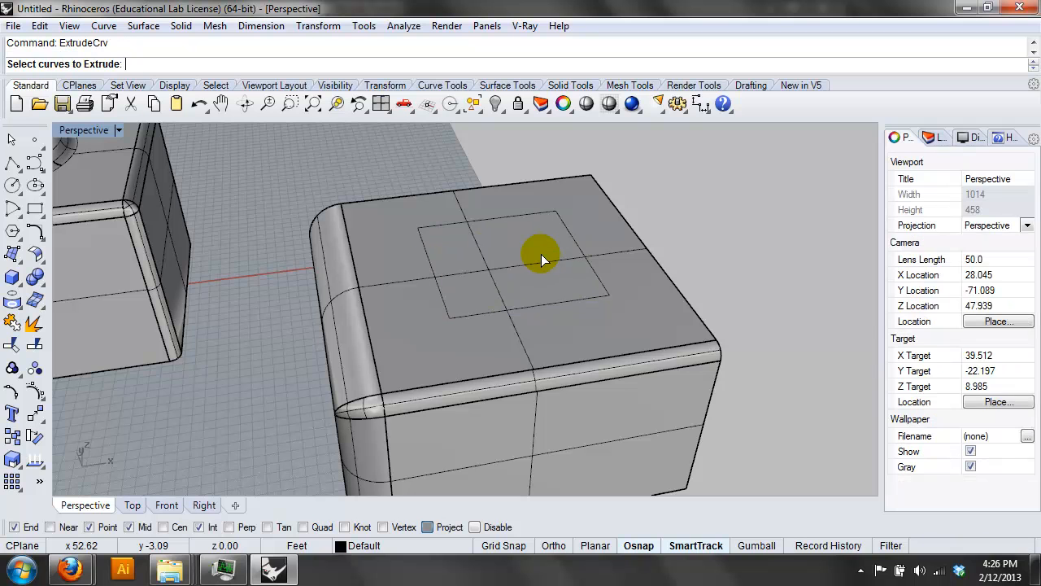
key(Escape)
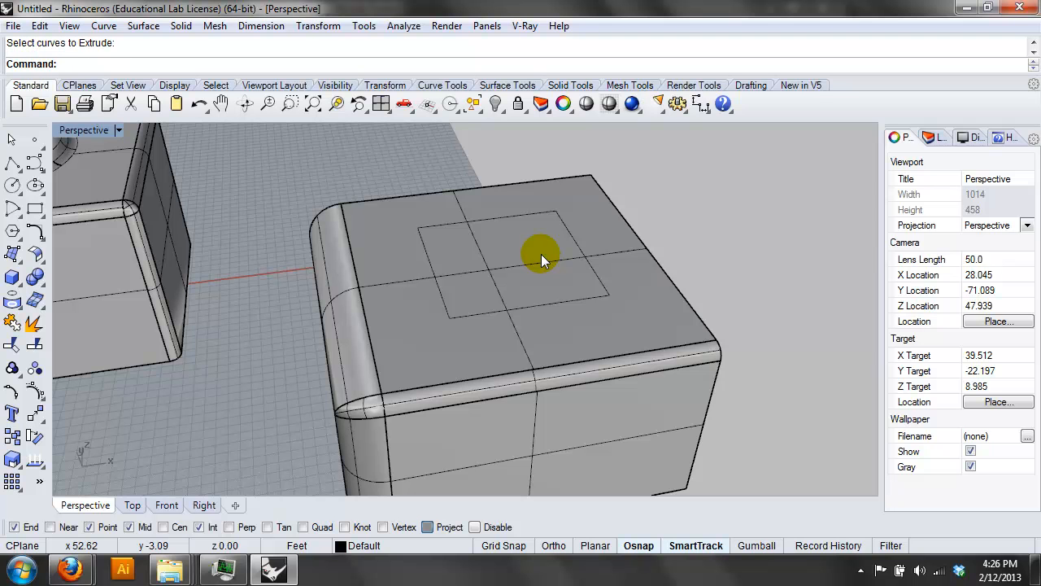
Delete the rectangular surface split out of the second box's top face
click(541, 254)
key(Delete)
right_drag(541, 253, 553, 224)
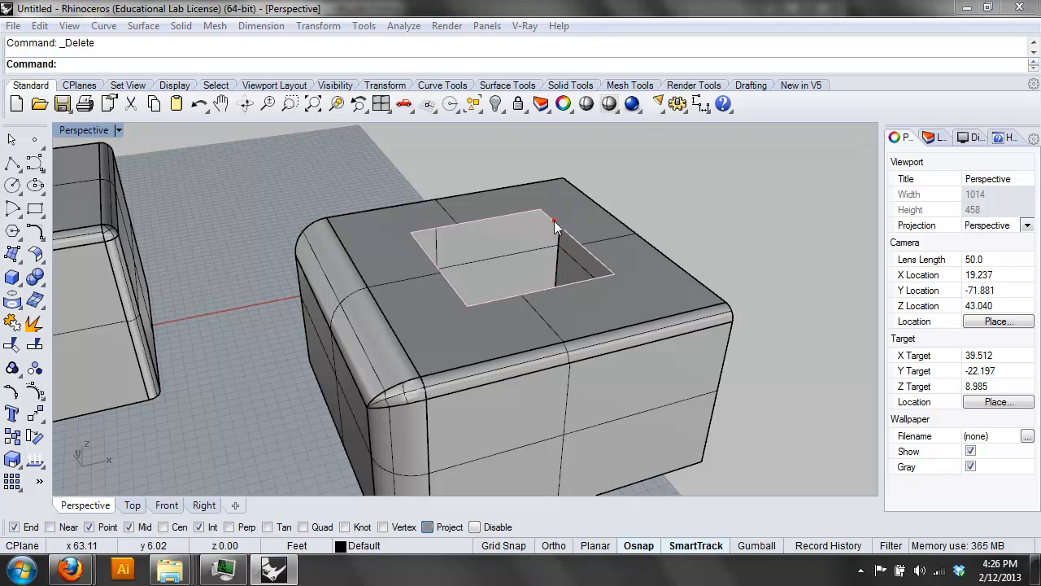
Extrude the rectangle on the second box about 2.6 ft downward as a solid, deleting the input curve
click(554, 220)
click(601, 262)
text(Ex)
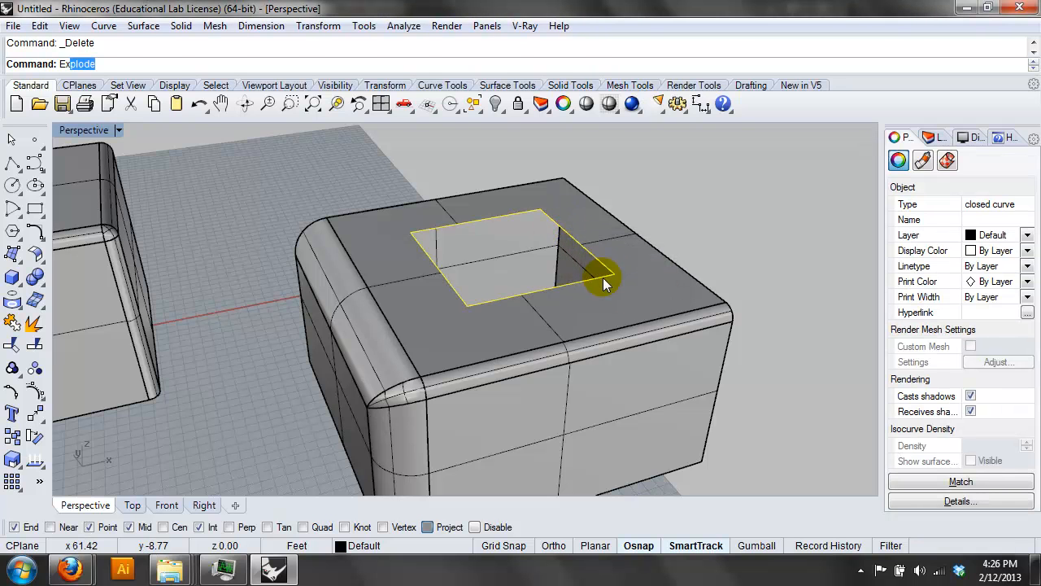
text(tru)
key(Return)
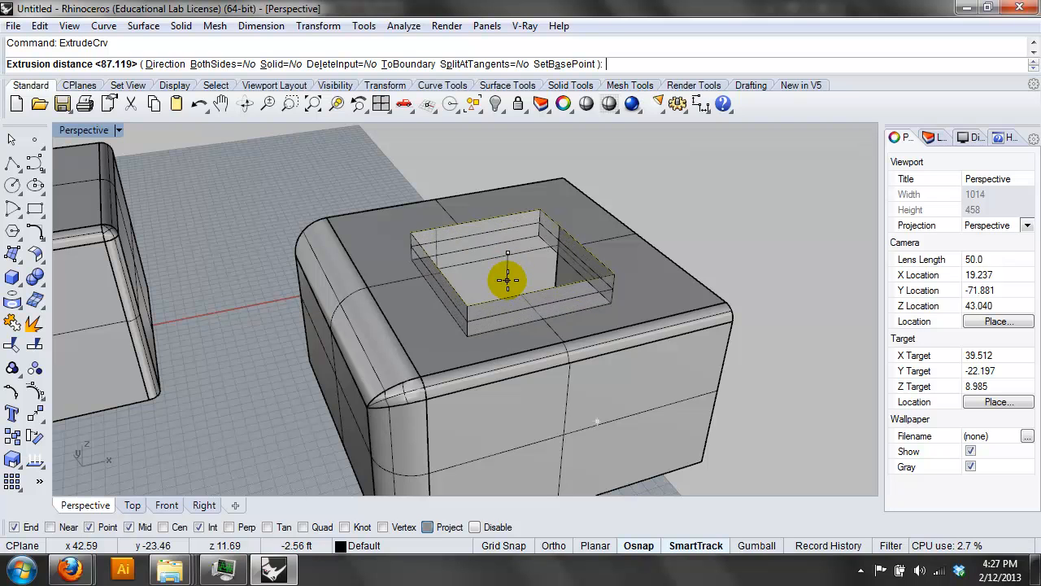
click(347, 63)
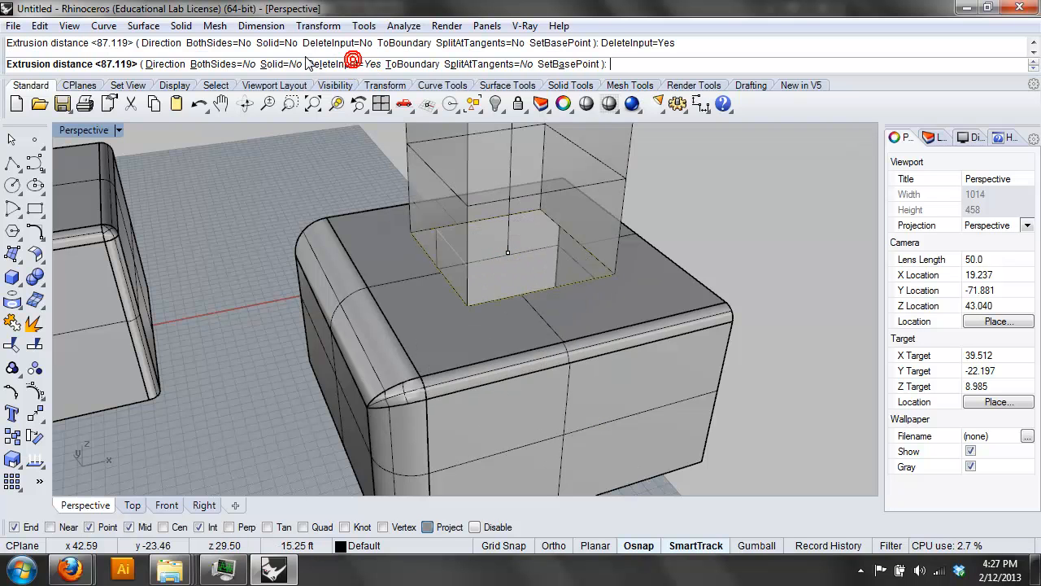
click(286, 65)
click(476, 280)
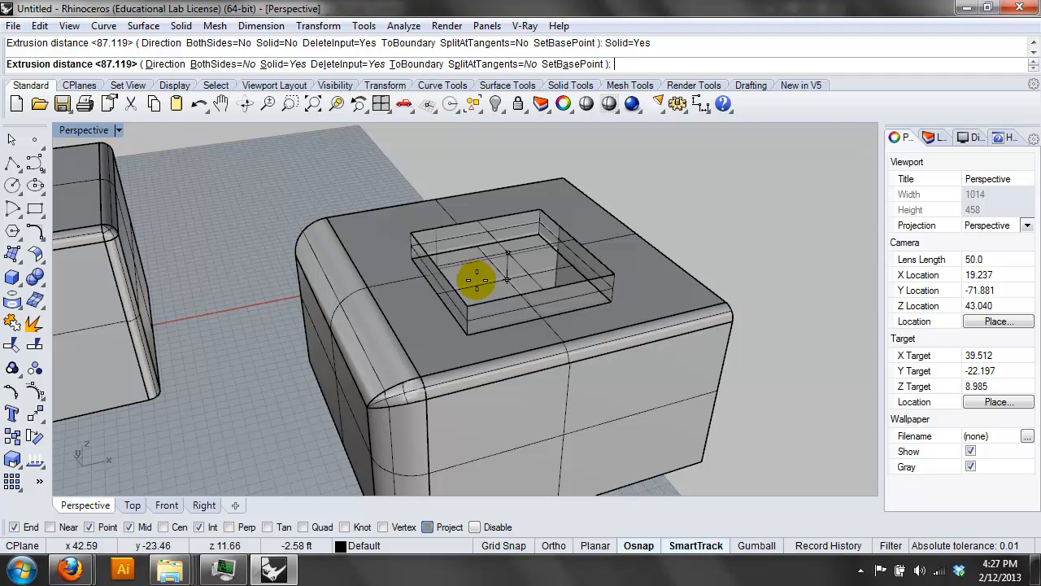
Explode the extruded solid and delete its top surface to open the recess
click(481, 281)
text(Explode)
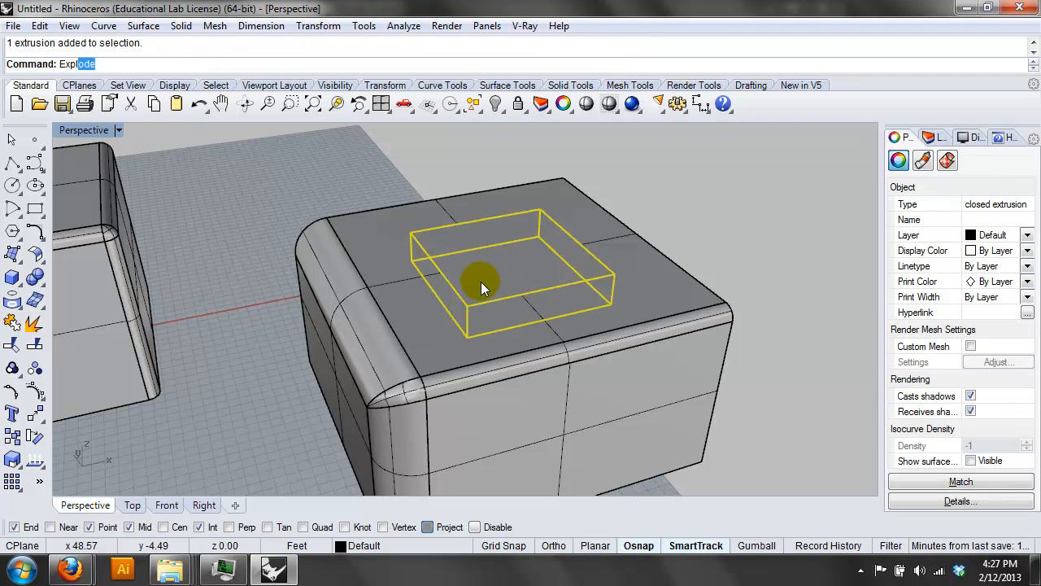
key(Return)
click(488, 268)
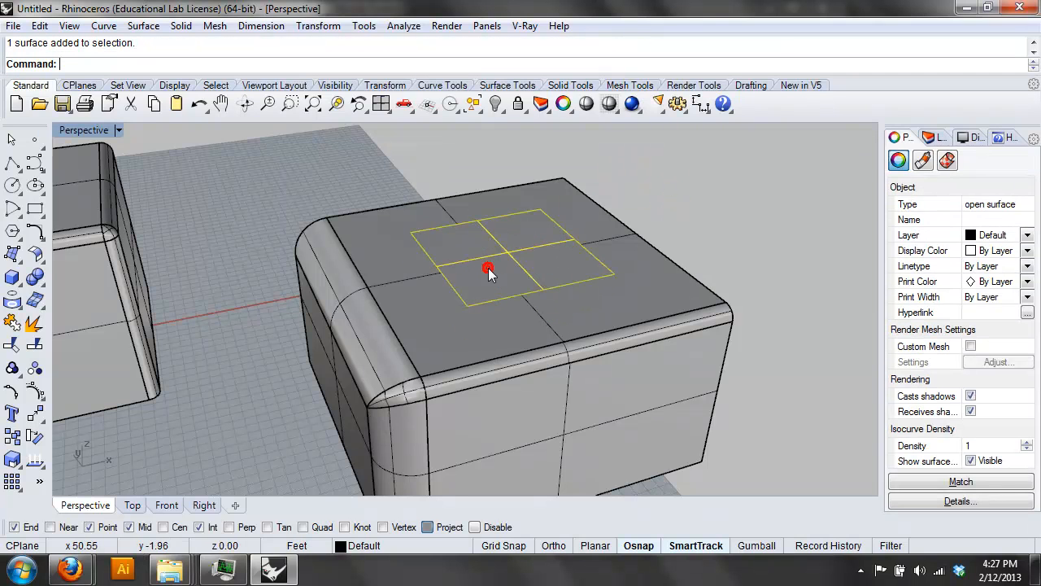
key(Delete)
Join the recess's four side walls and floor with the second box into one polysurface
right_drag(495, 257, 432, 265)
click(432, 264)
click(499, 257)
click(506, 271)
right_drag(506, 272, 674, 271)
click(572, 244)
right_drag(571, 244, 473, 232)
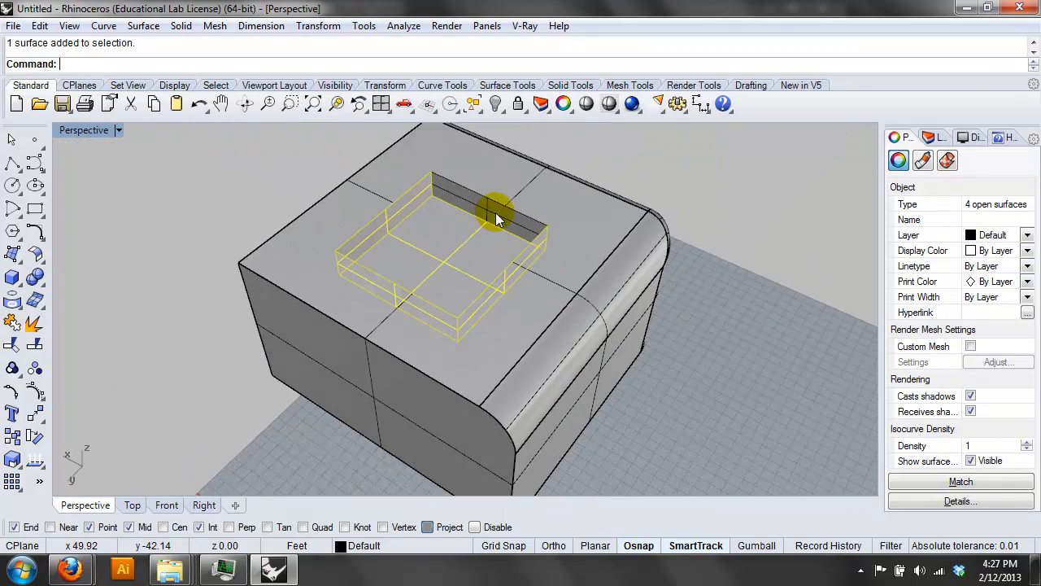
click(533, 190)
text(join)
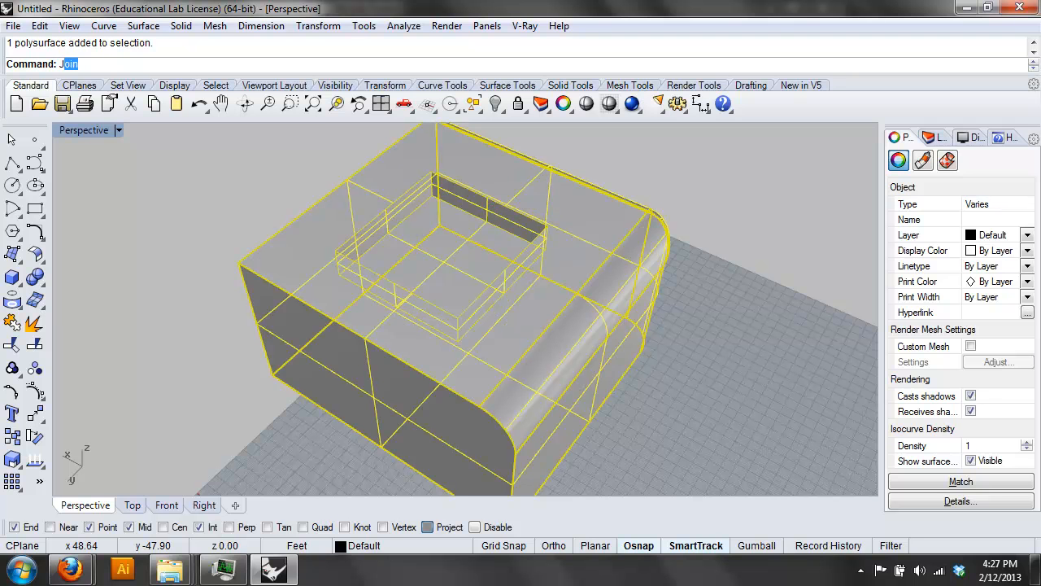
key(Return)
click(769, 151)
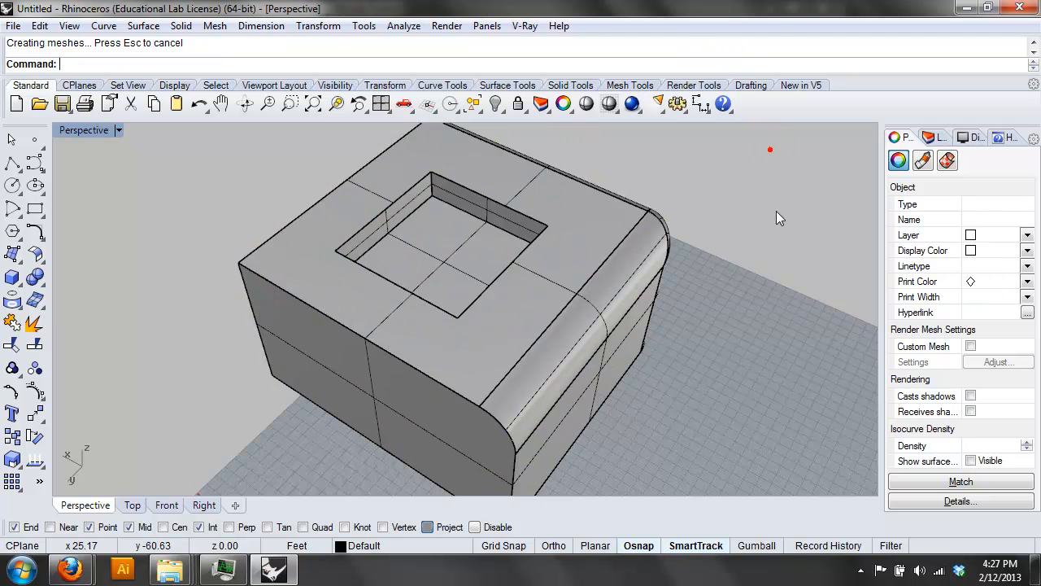
Start an edge fillet with radius 1 and pick the four upper rim edges of the recess
right_drag(758, 225, 719, 218)
text(fil)
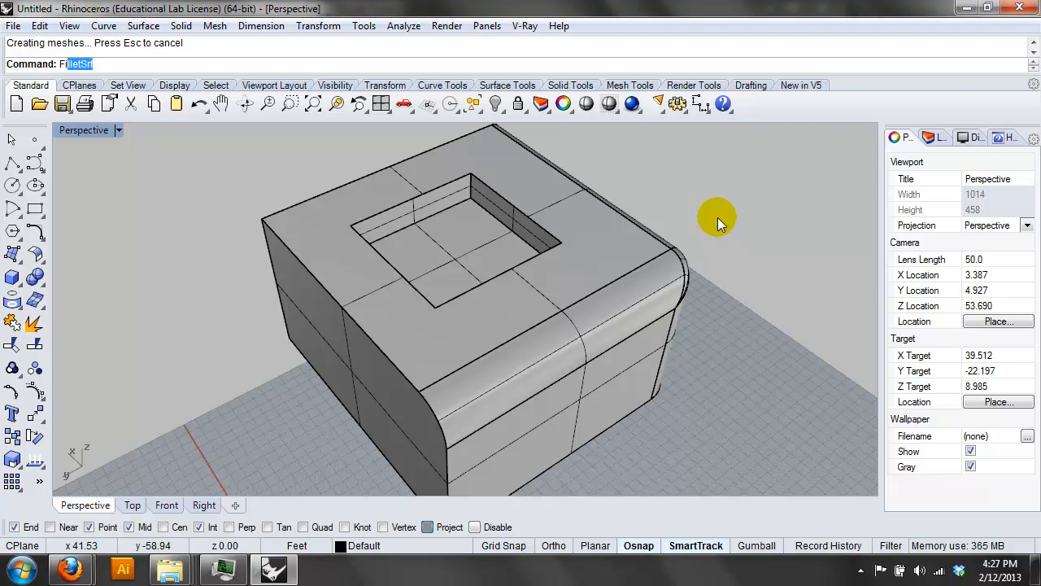
key(Return)
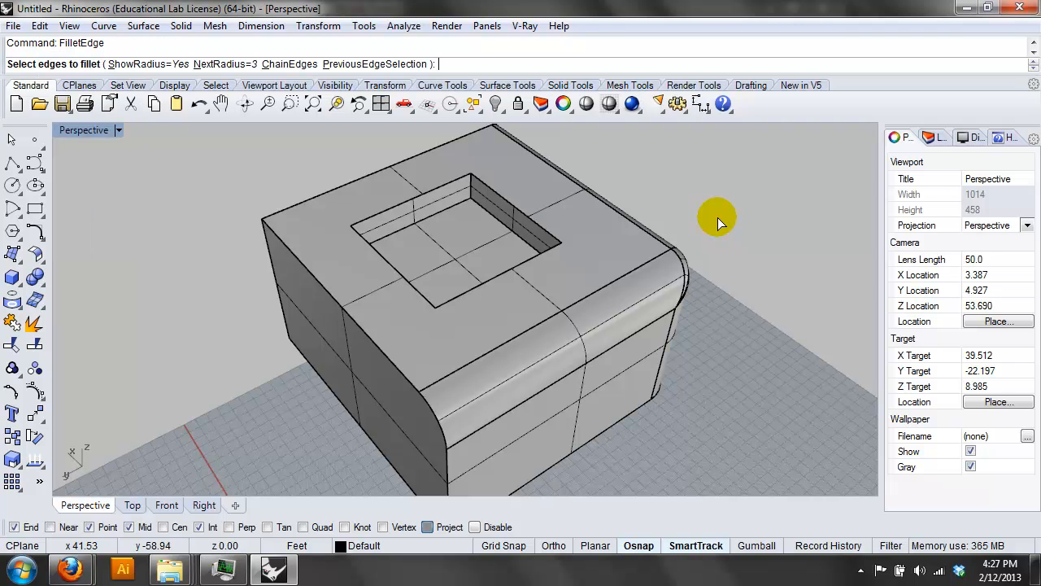
click(248, 64)
text(1)
key(Return)
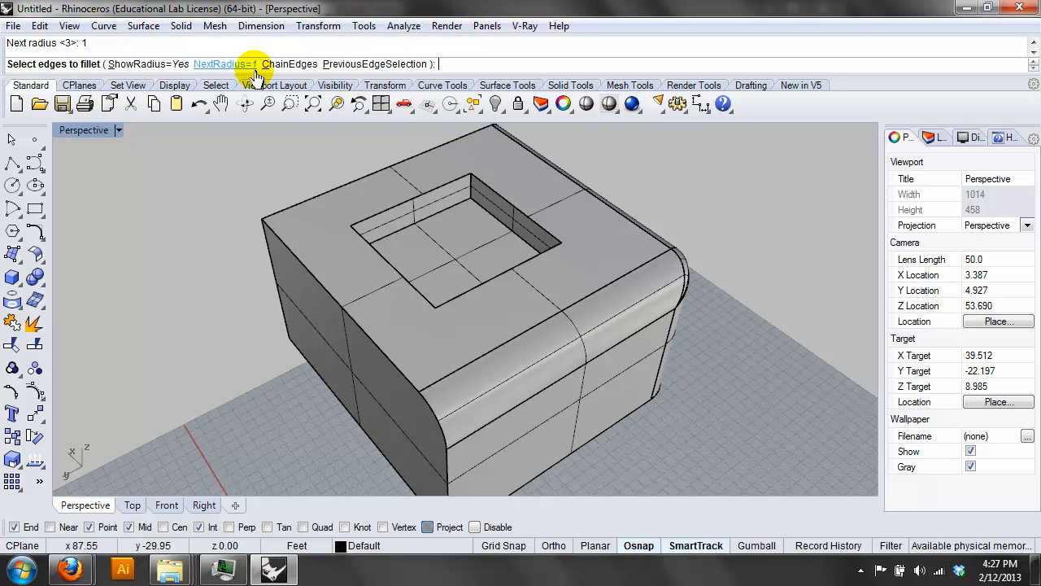
click(446, 184)
click(481, 181)
click(547, 257)
right_drag(542, 249, 409, 232)
click(411, 232)
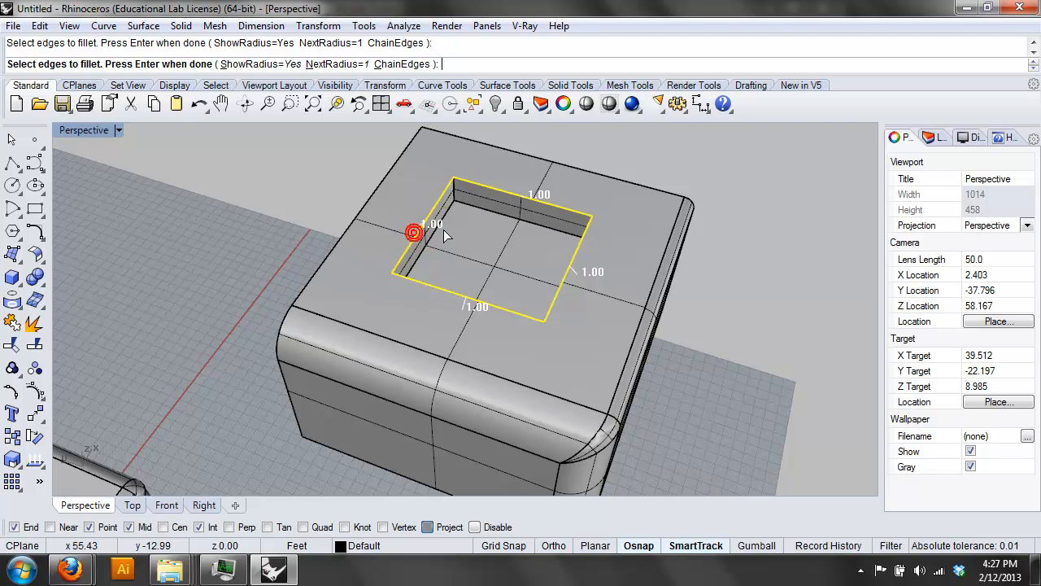
Add the four floor edges of the recess to the selection and apply the edge fillet
click(440, 218)
click(479, 207)
right_drag(486, 220, 530, 195)
click(488, 218)
click(461, 257)
right_click(539, 179)
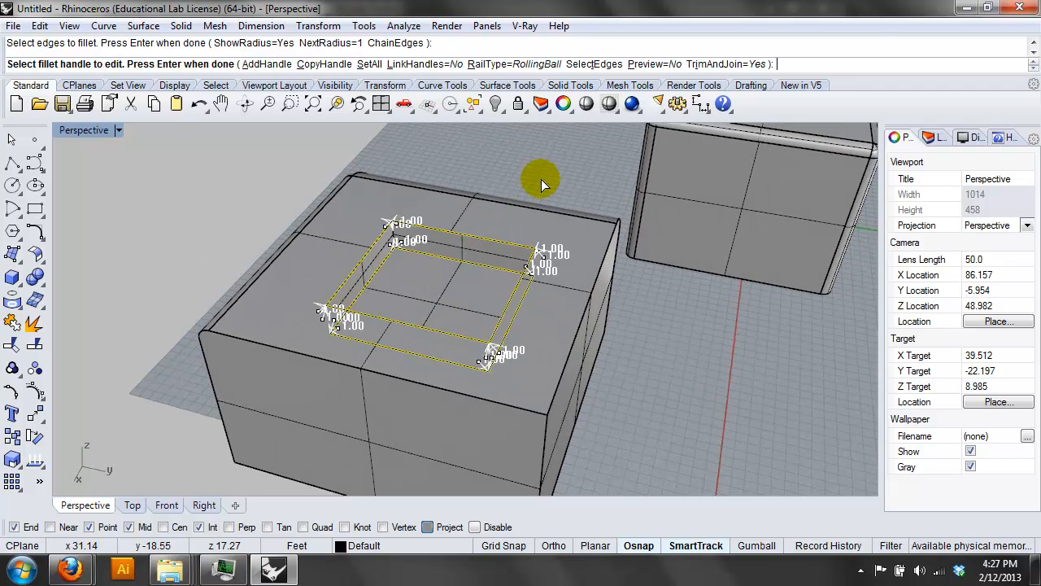
right_click(541, 179)
Set the Perspective viewport to Rendered display and inspect the filleted recess from several angles
right_drag(442, 255, 605, 243)
scroll(543, 257, up, 4)
right_drag(526, 274, 520, 220)
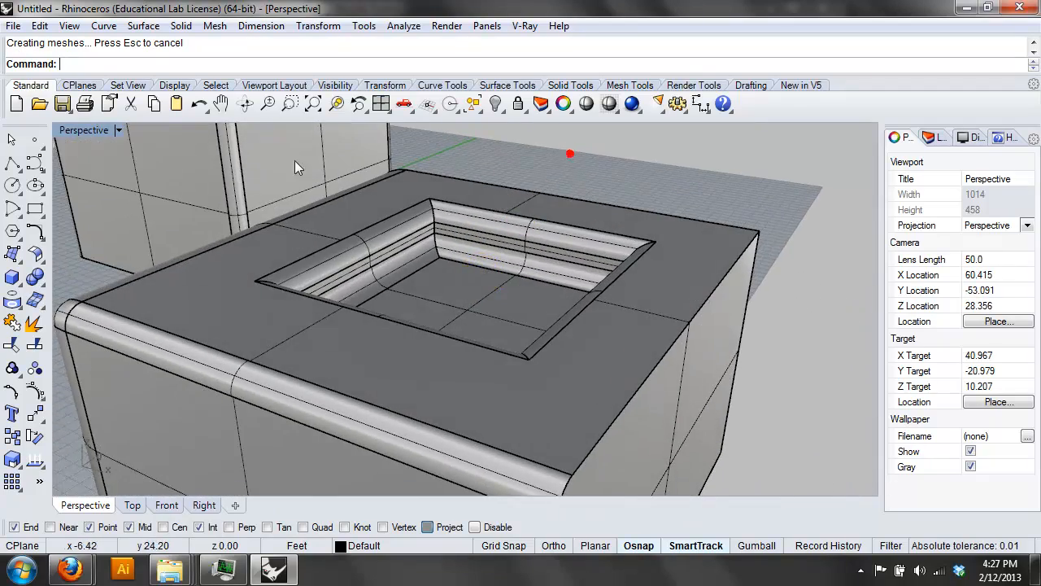
click(100, 133)
click(163, 102)
right_drag(397, 234, 391, 273)
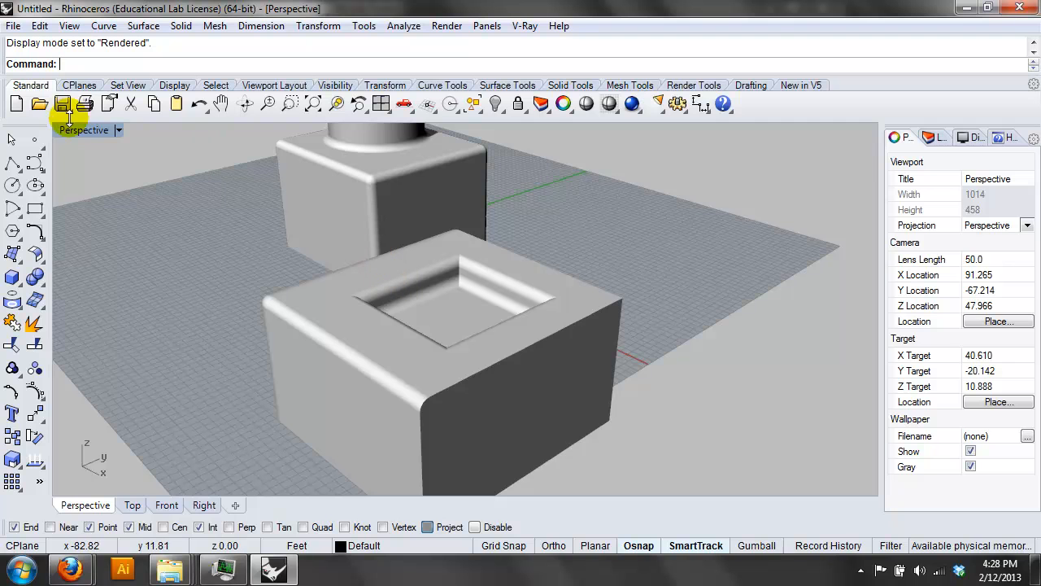
Create a large solid sphere on the ground plane, clear of the two filleted boxes
click(18, 278)
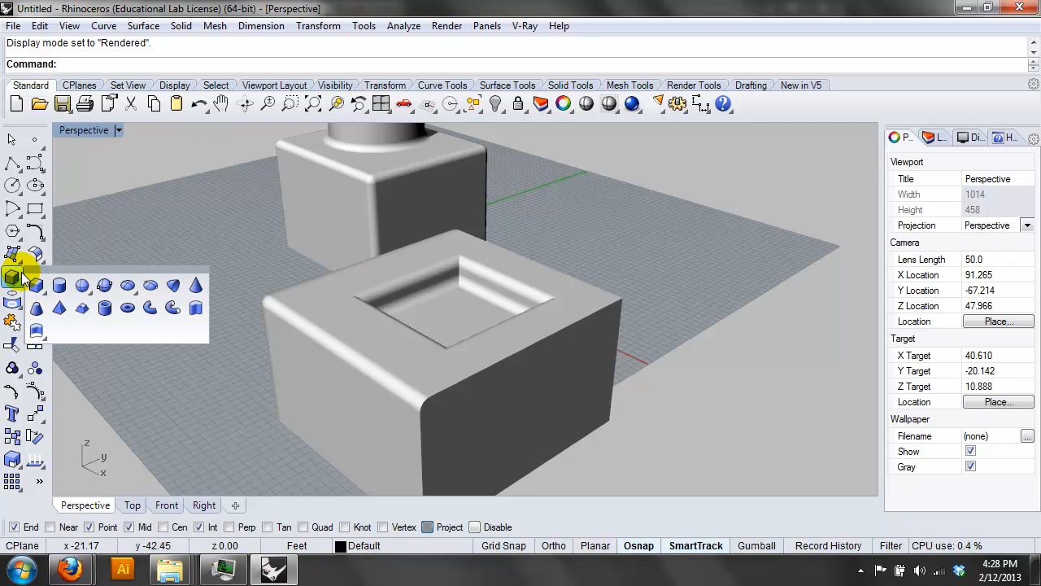
click(81, 285)
click(731, 225)
click(749, 269)
right_drag(726, 238, 583, 406)
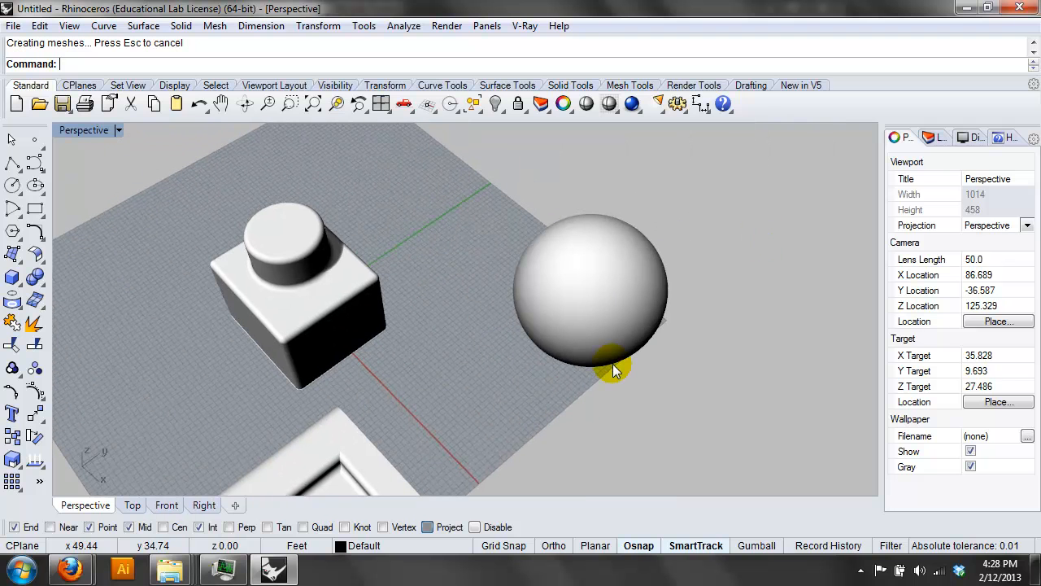
Switch the viewport to the Top view and frame the sphere
key(Return)
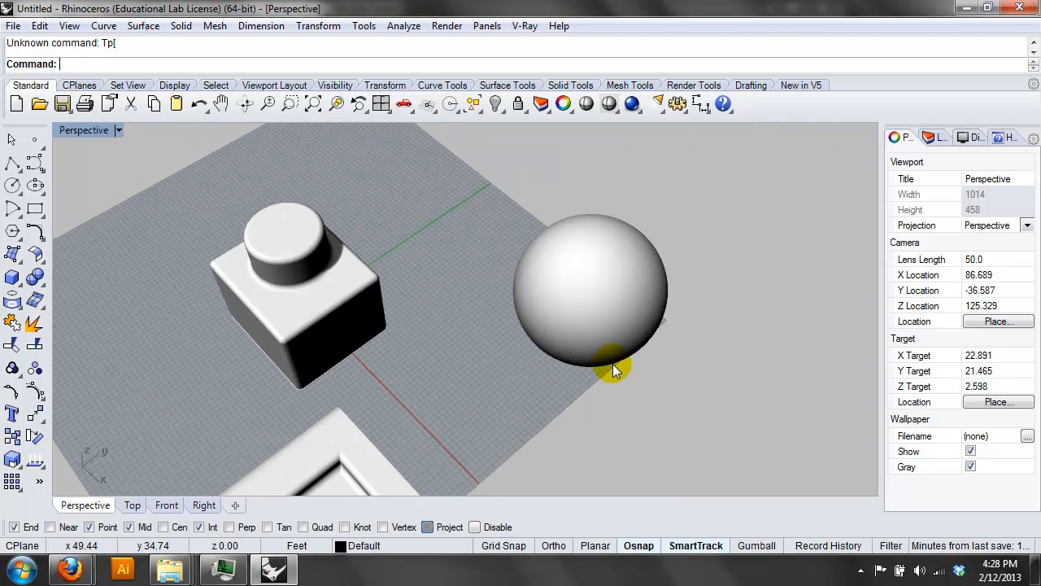
key(Return)
right_drag(575, 297, 501, 453)
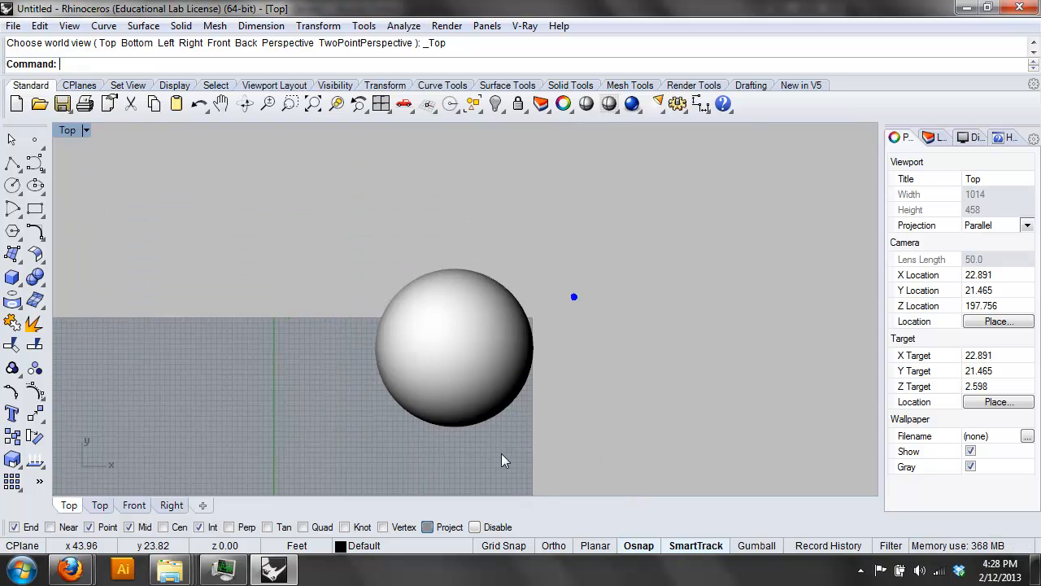
scroll(465, 408, up, 4)
right_drag(465, 408, 431, 371)
Draw an open three-segment zigzag polyline within the sphere's outline, setting the Top viewport to Wireframe display
click(12, 163)
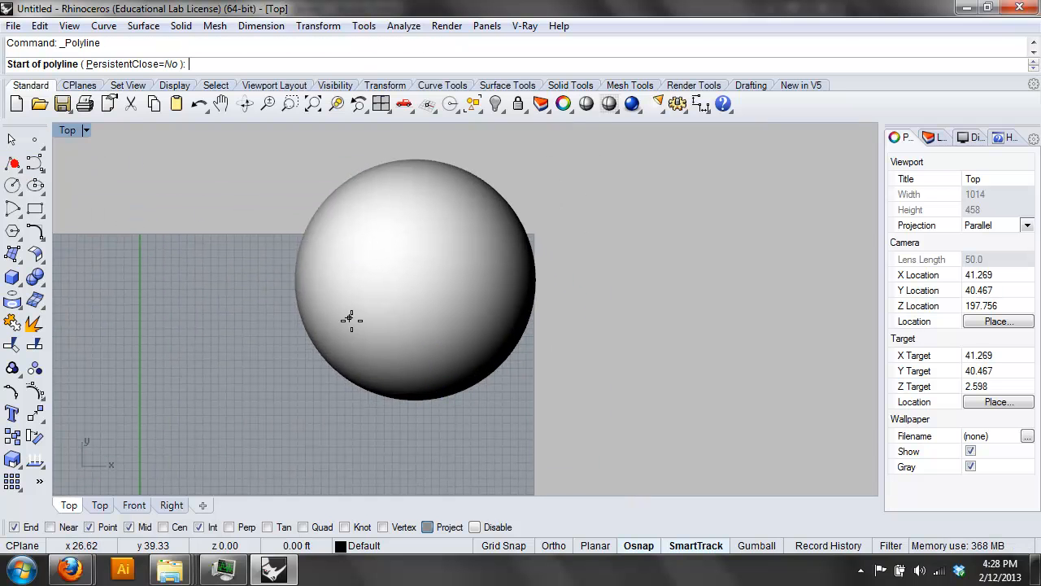
click(432, 341)
click(66, 130)
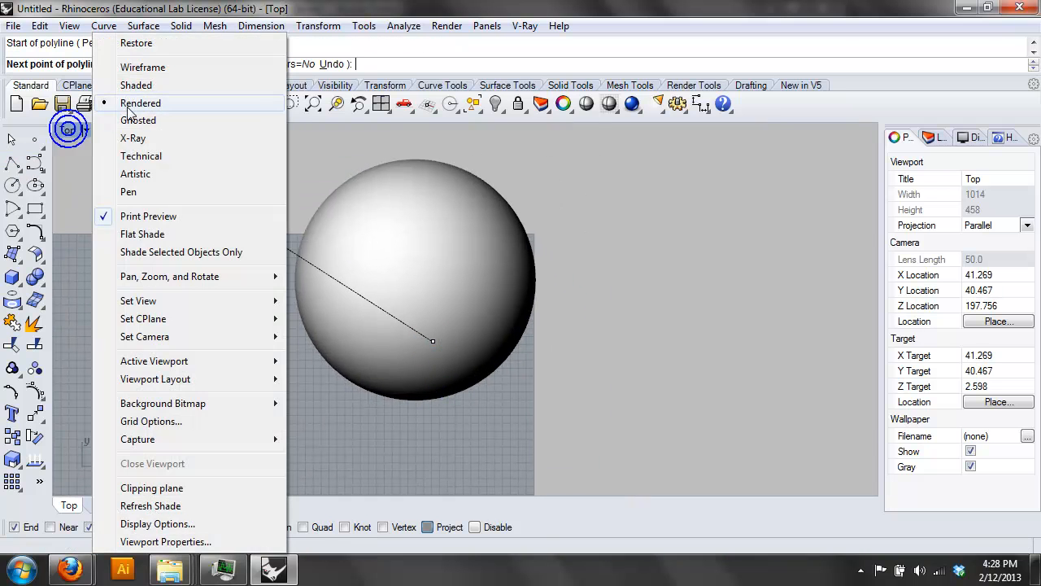
click(143, 68)
click(343, 251)
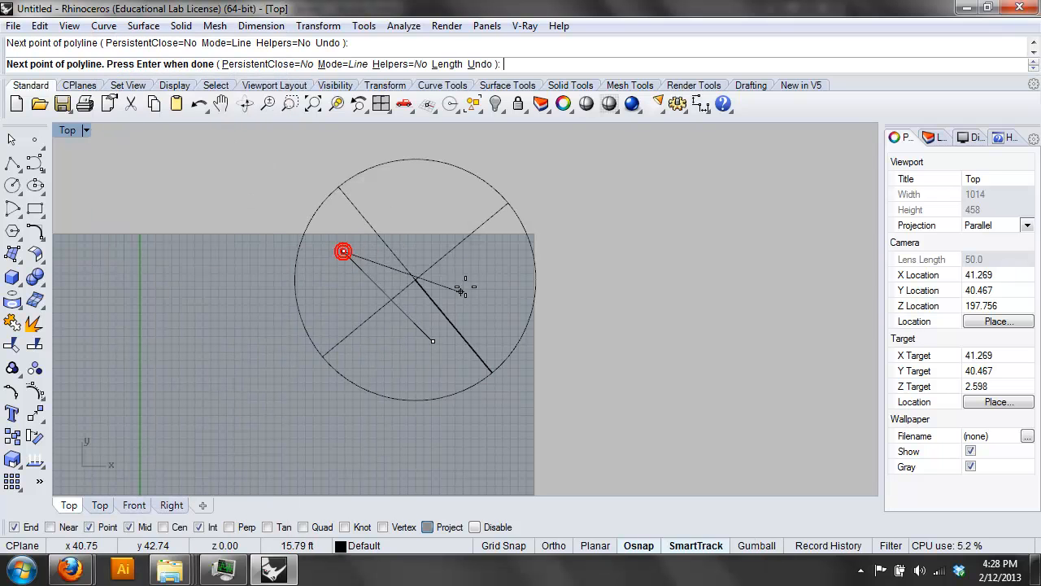
click(501, 273)
click(414, 200)
right_click(413, 201)
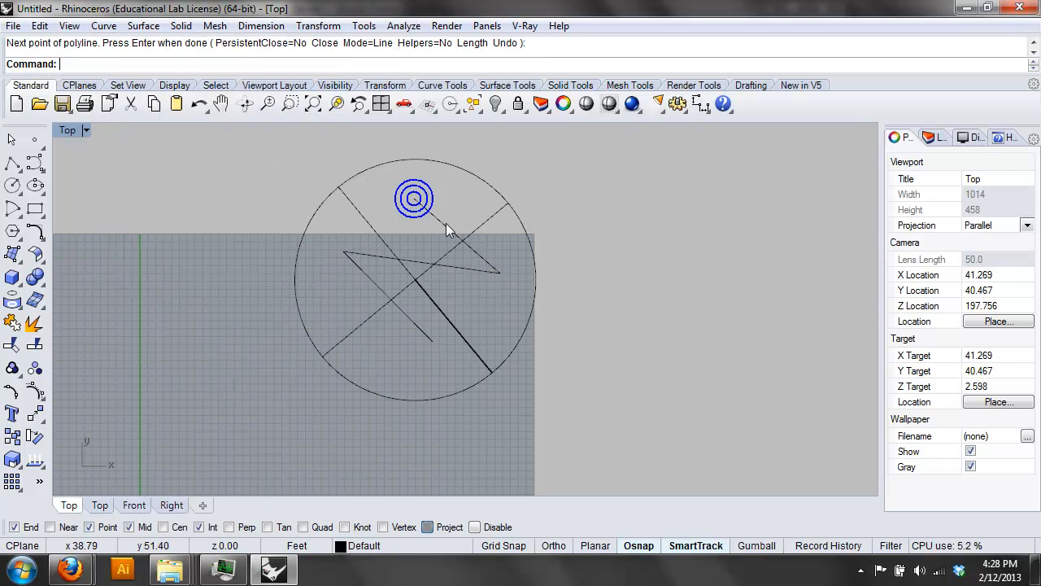
Try offsetting the zigzag polyline to both sides at distance 2, and undo the offset
click(445, 224)
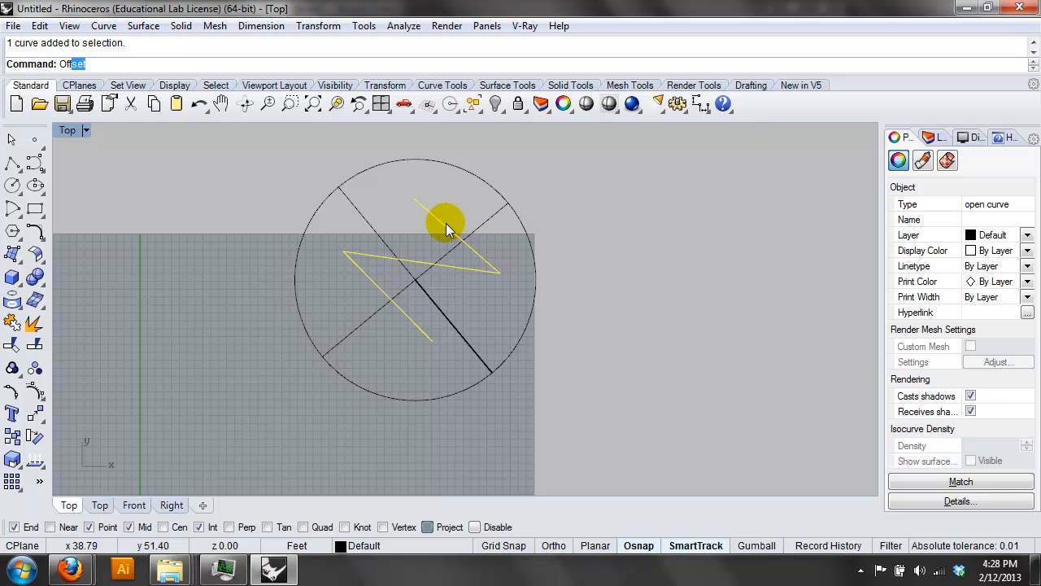
key(Return)
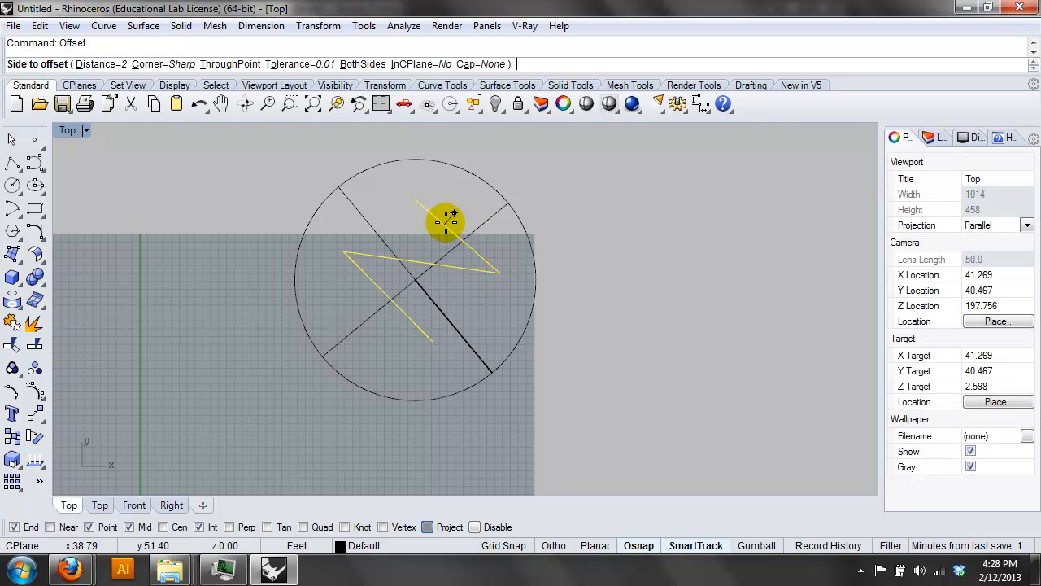
click(370, 64)
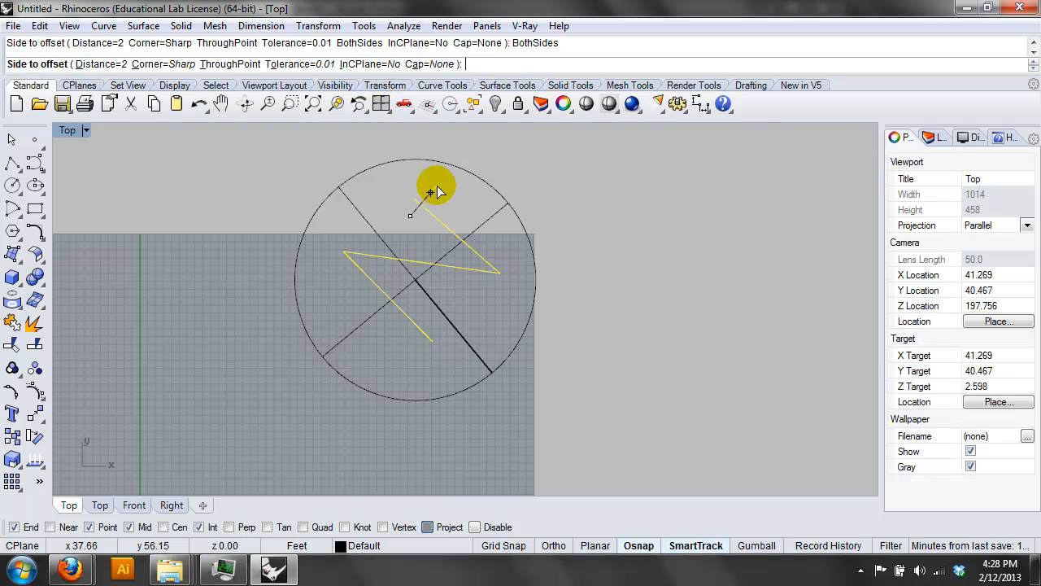
click(439, 191)
key(ctrl+z)
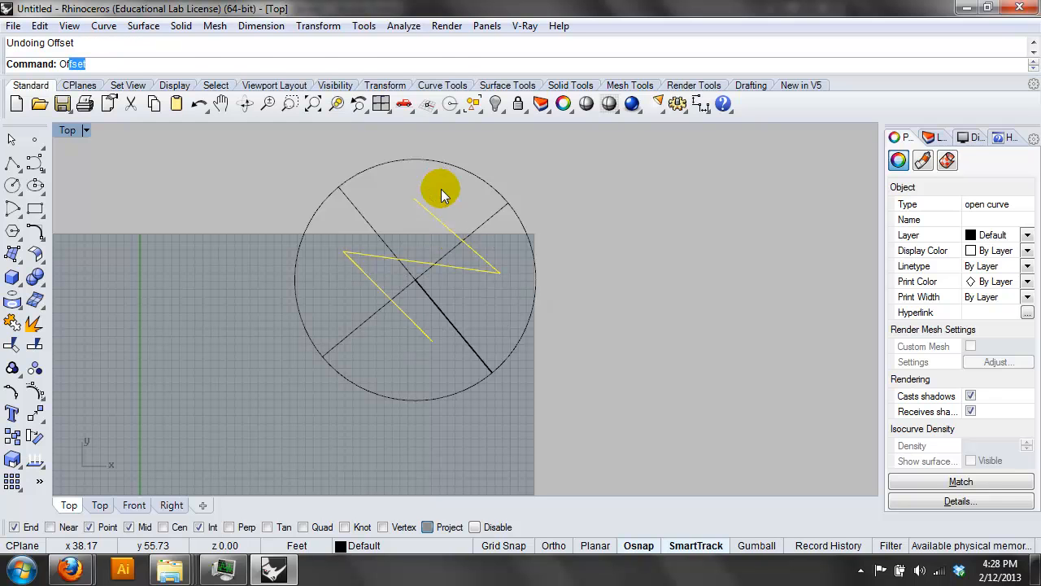
Offset the zigzag polyline to its upper-left side at a distance of 1 ft
key(Return)
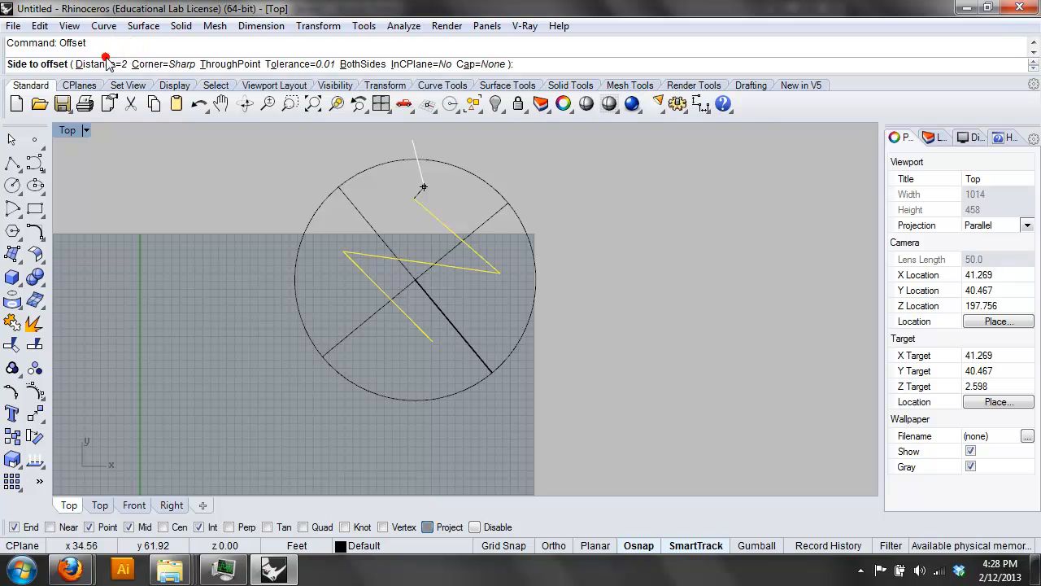
click(98, 64)
text(1)
key(Return)
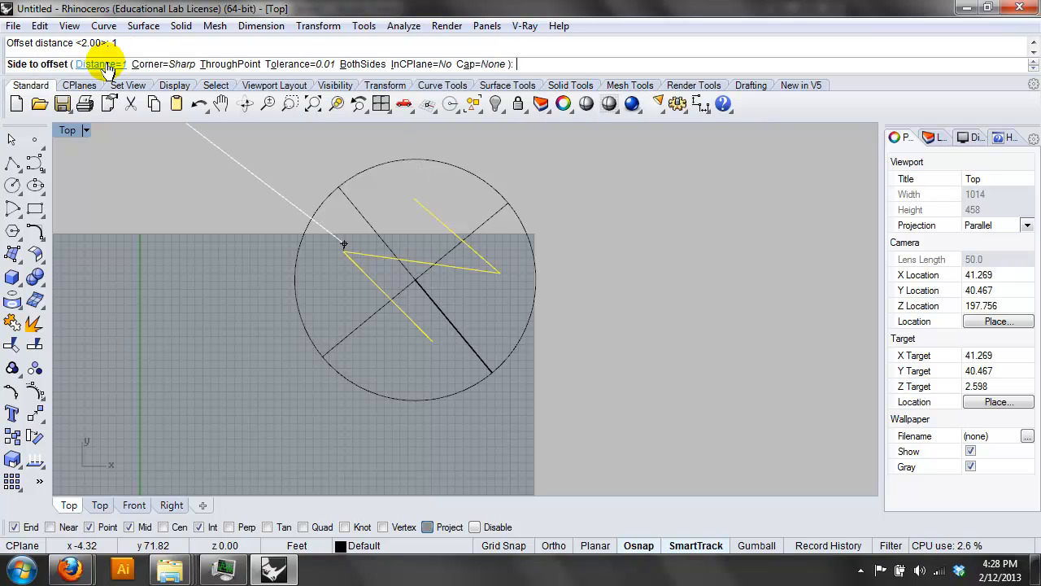
click(354, 229)
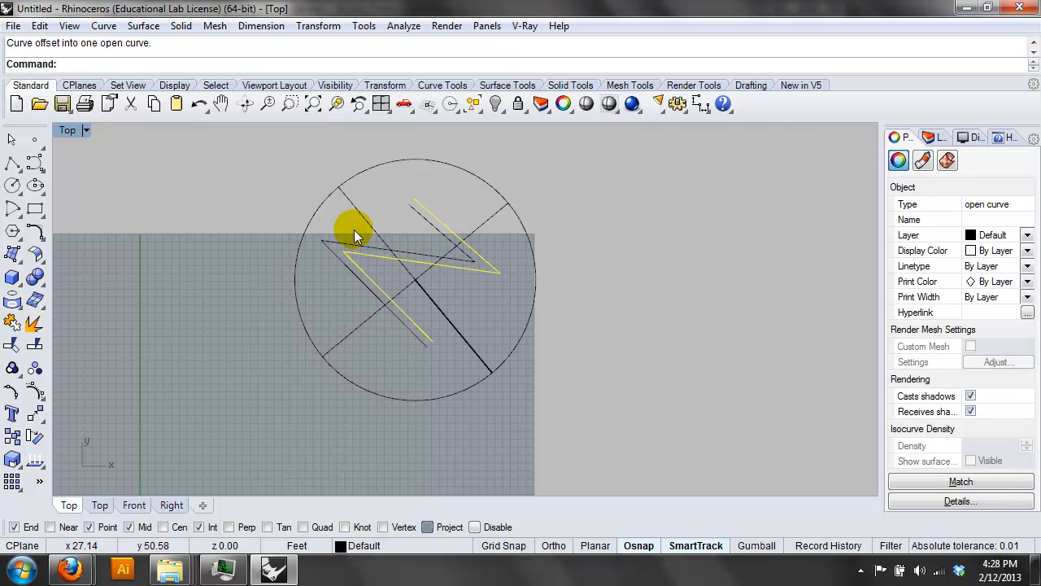
Close the gaps at both ends of the zigzag with short polylines connecting the original curve to its offset
click(12, 161)
click(426, 348)
click(433, 342)
right_click(438, 347)
right_click(406, 213)
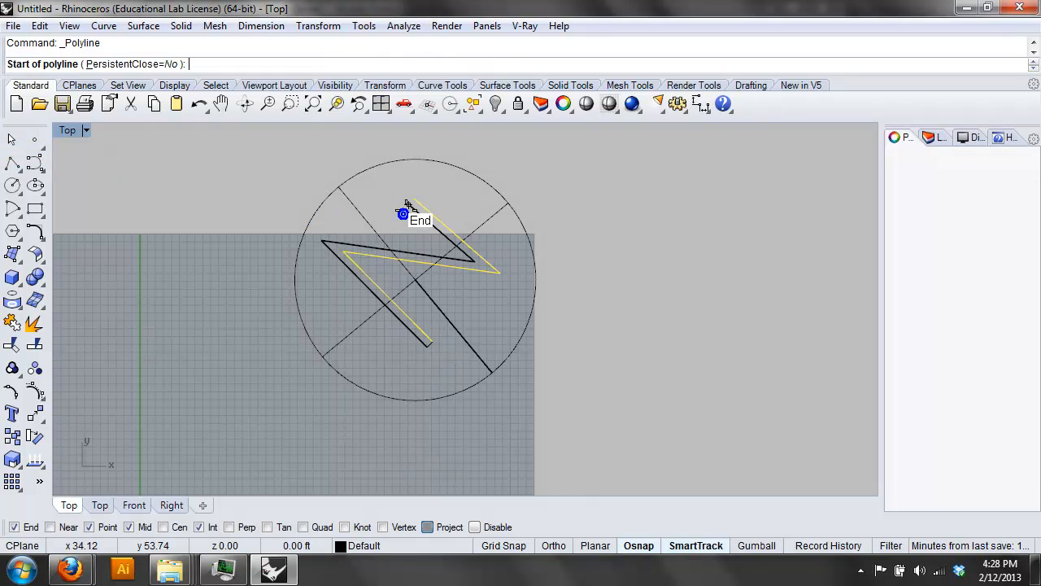
click(408, 205)
click(416, 201)
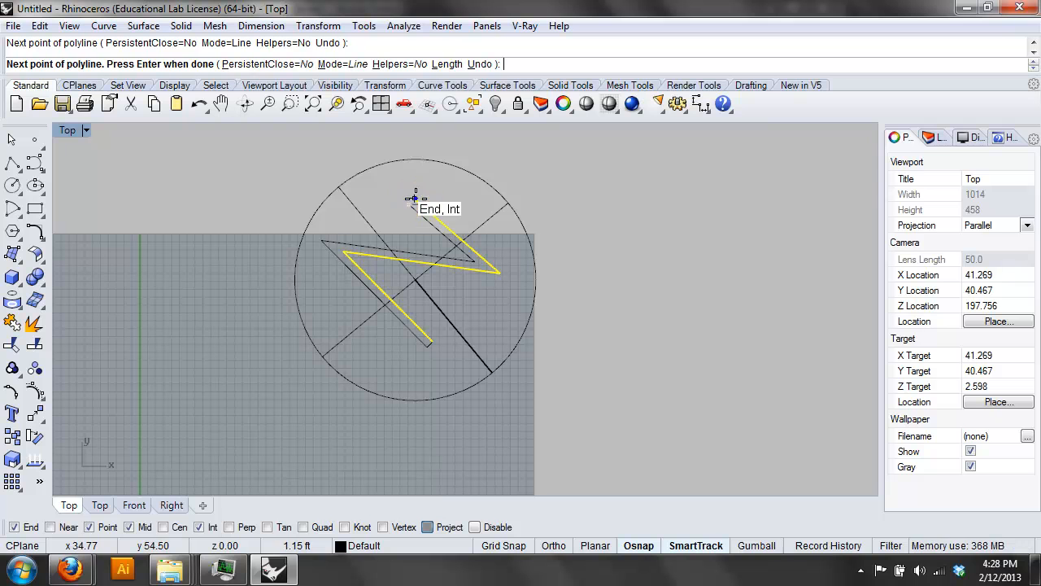
right_click(438, 223)
key(ctrl+z)
right_click(424, 226)
Join the zigzag, its offset copy and the two short end polylines into one closed curve
click(410, 203)
shift+click(413, 206)
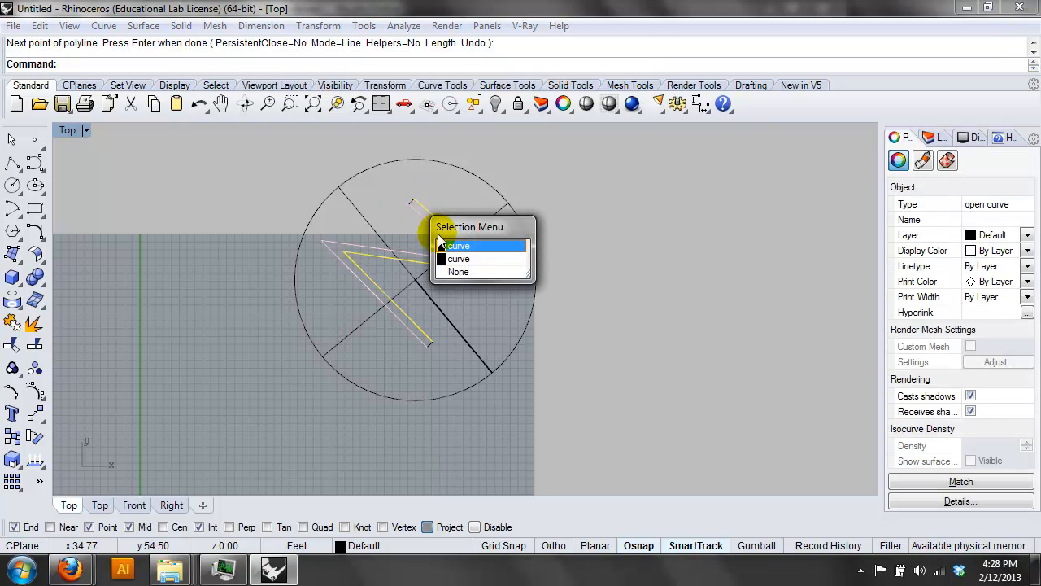
click(432, 241)
scroll(403, 208, up, 3)
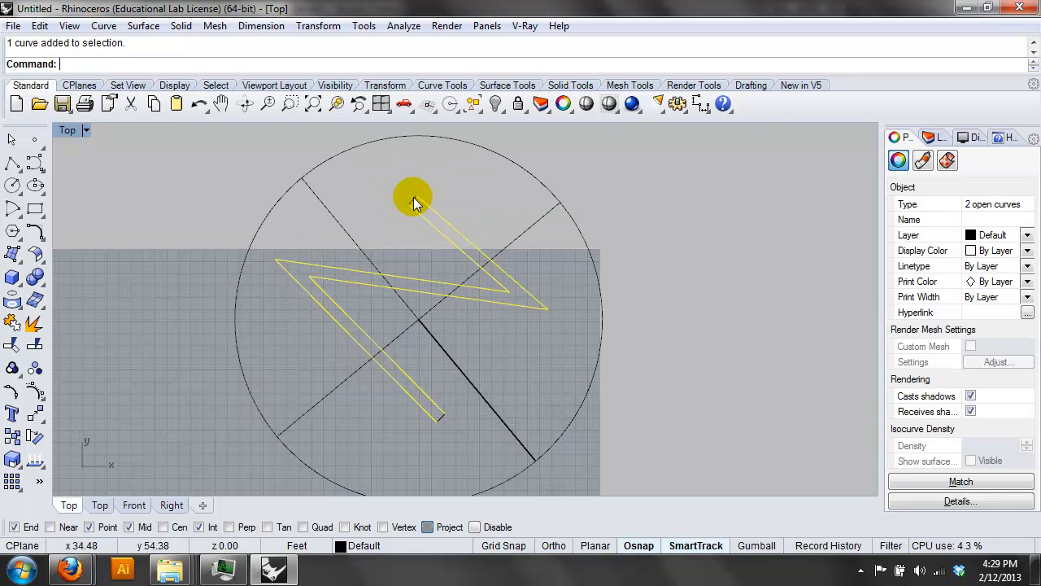
shift+click(417, 417)
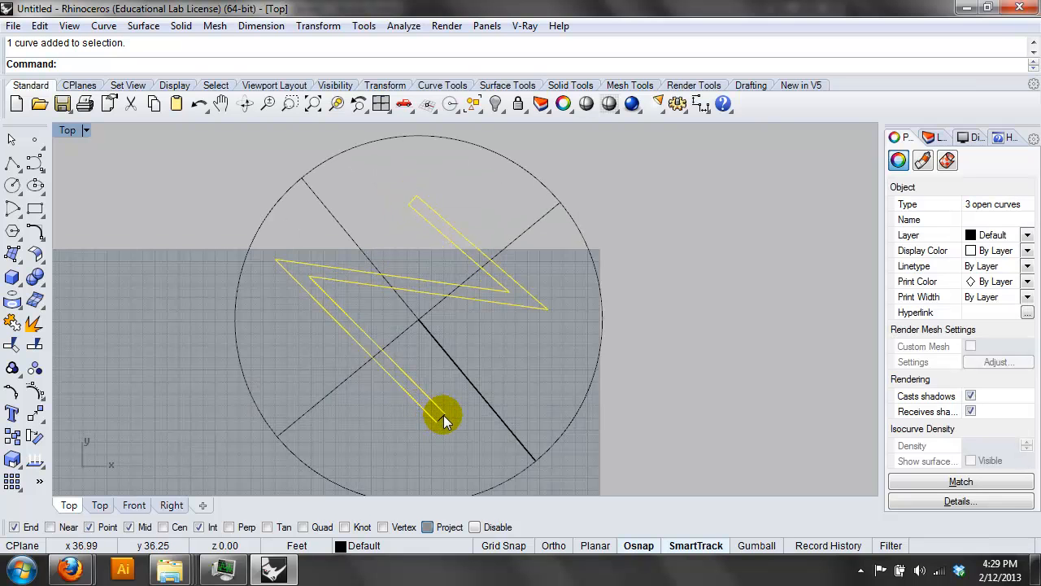
key(Return)
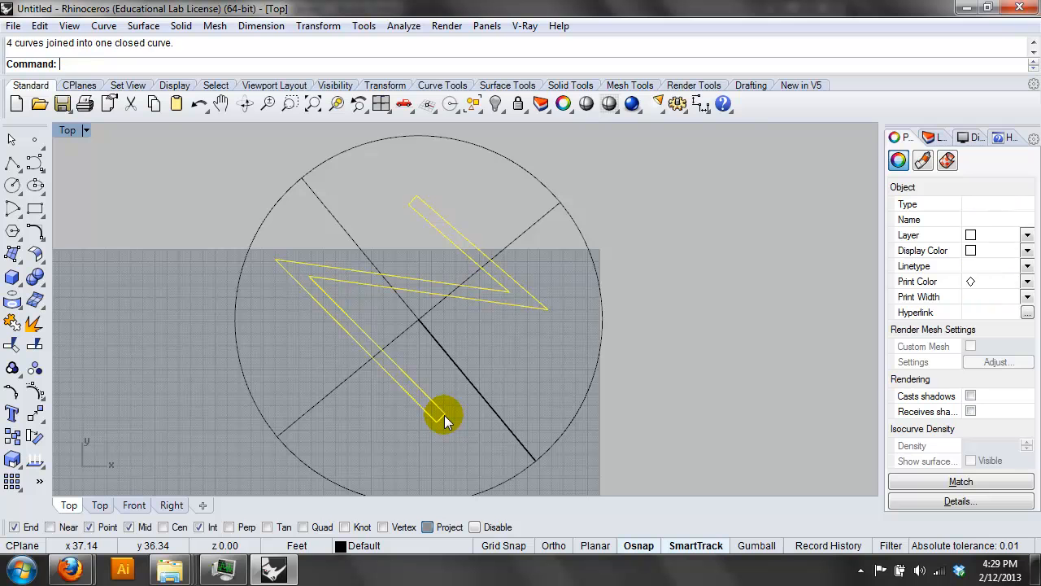
Move the closed zigzag outline straight up above the sphere in the Front view
text(Front)
key(Return)
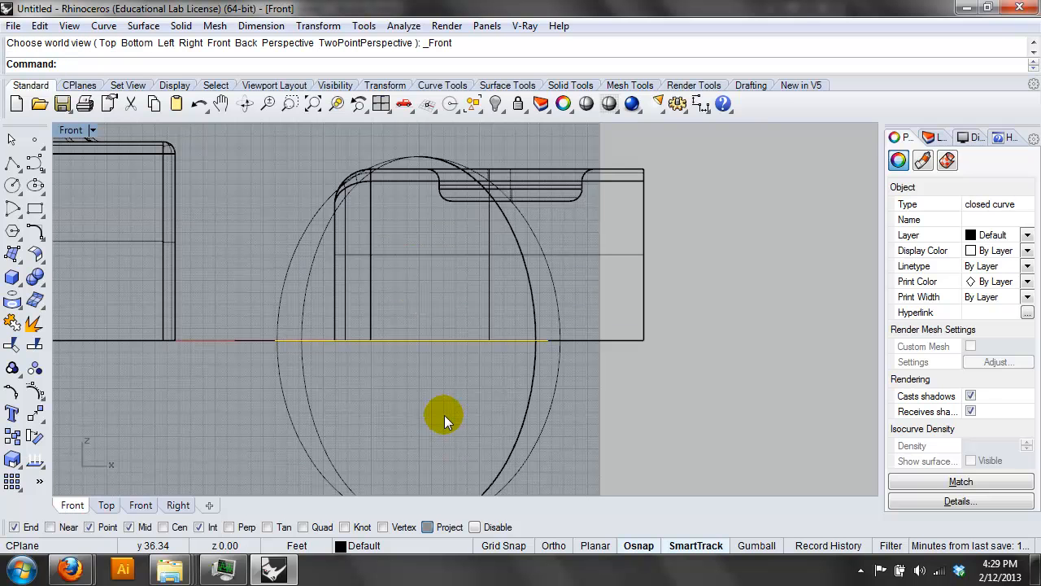
scroll(451, 329, down, 3)
drag(454, 336, 445, 185)
click(571, 183)
Project the closed zigzag outline onto the sphere from the Top view, with DeleteInput=Yes
text(Top)
key(Return)
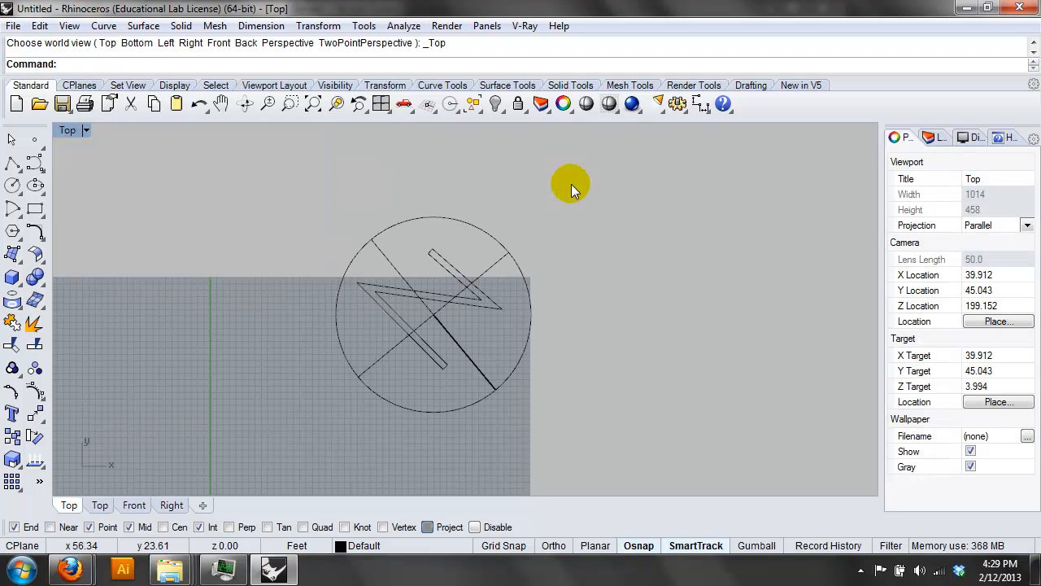
text(Project)
key(Return)
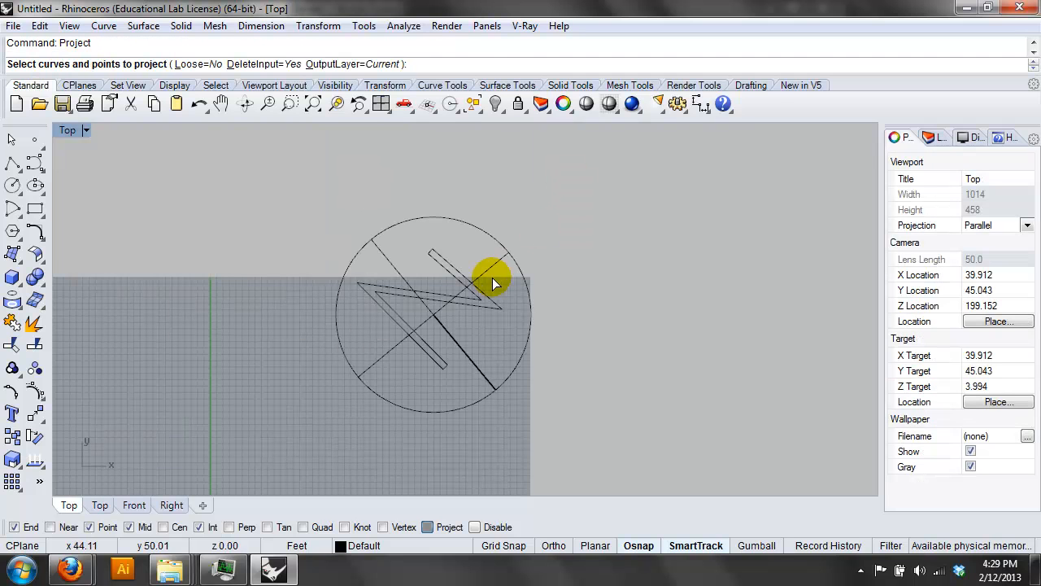
click(458, 262)
click(462, 241)
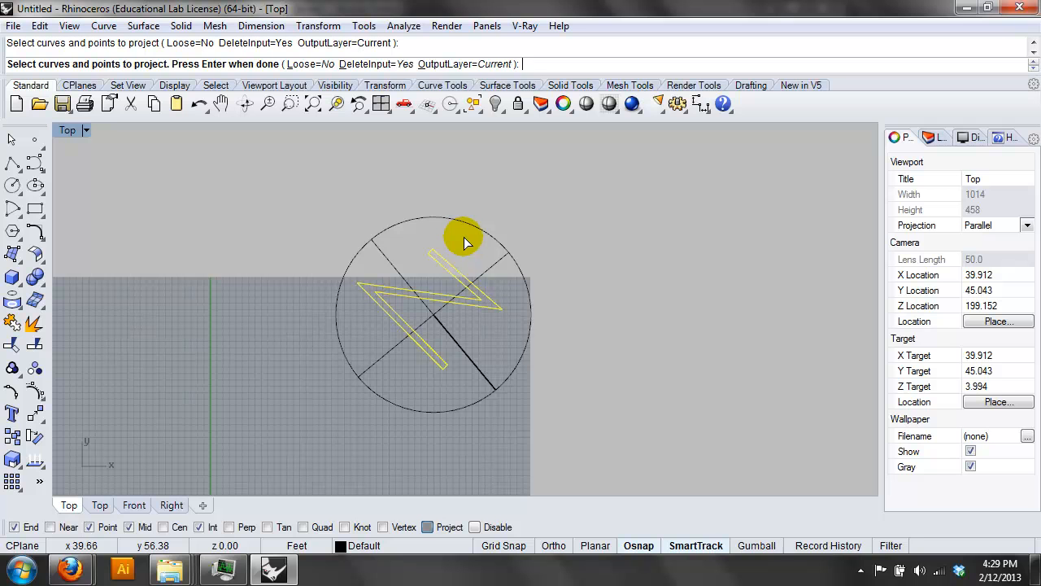
right_click(465, 237)
click(471, 224)
right_click(495, 211)
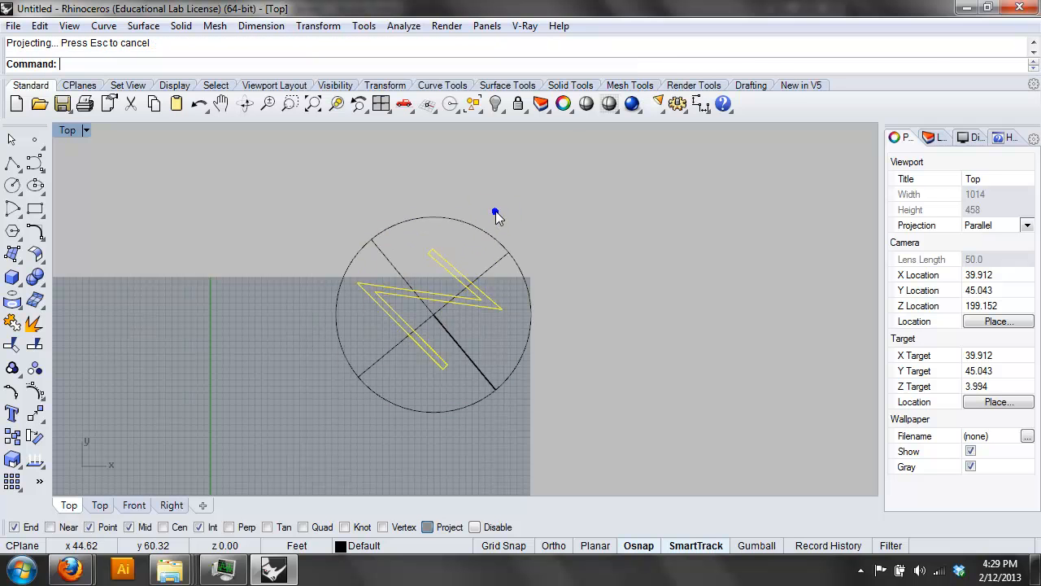
Set the viewport to the Perspective view with Shaded display and frame the projected zigzag on the sphere's upper half
click(68, 131)
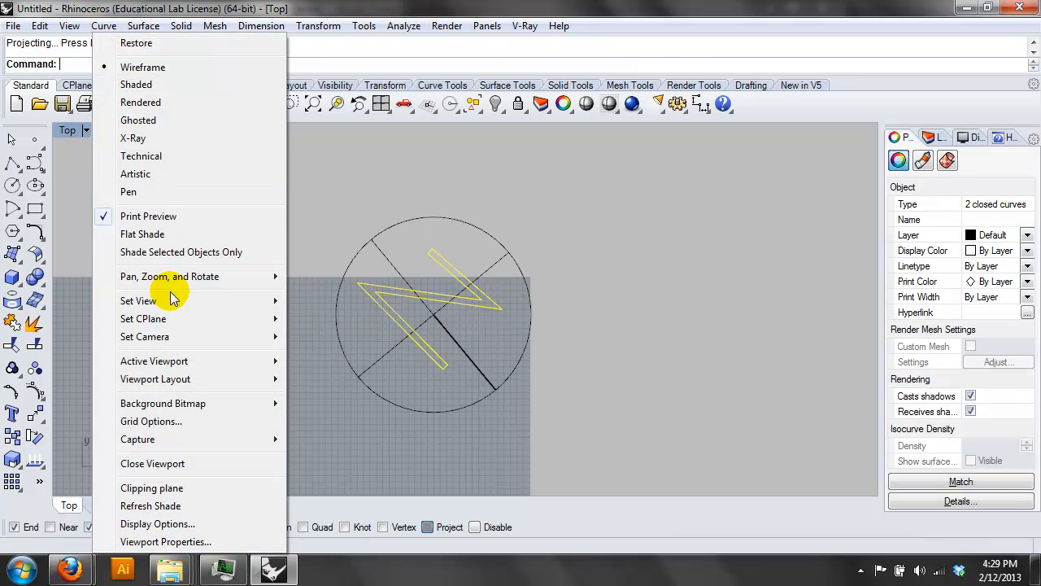
click(172, 301)
click(338, 364)
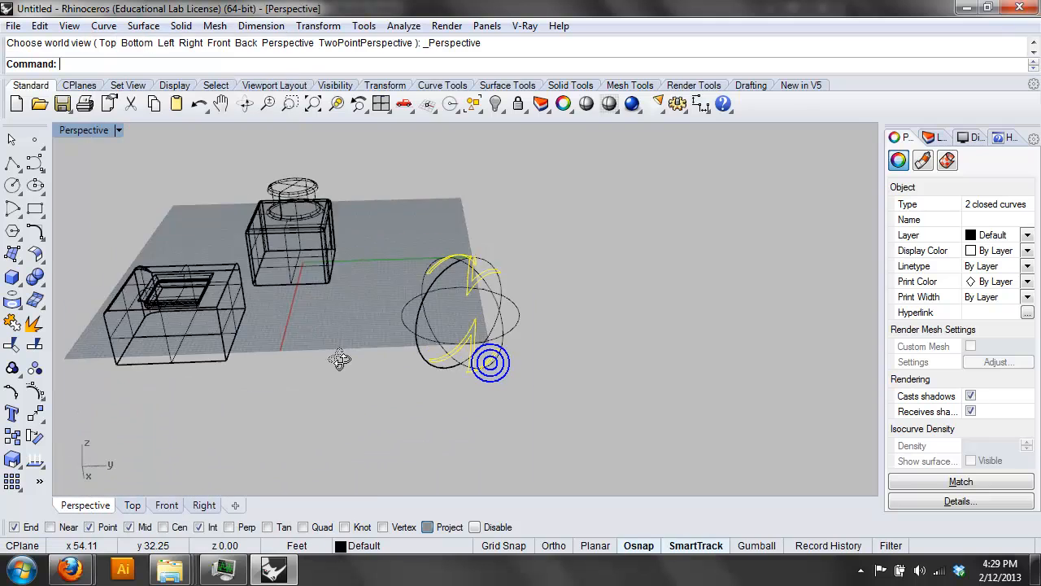
scroll(439, 333, up, 5)
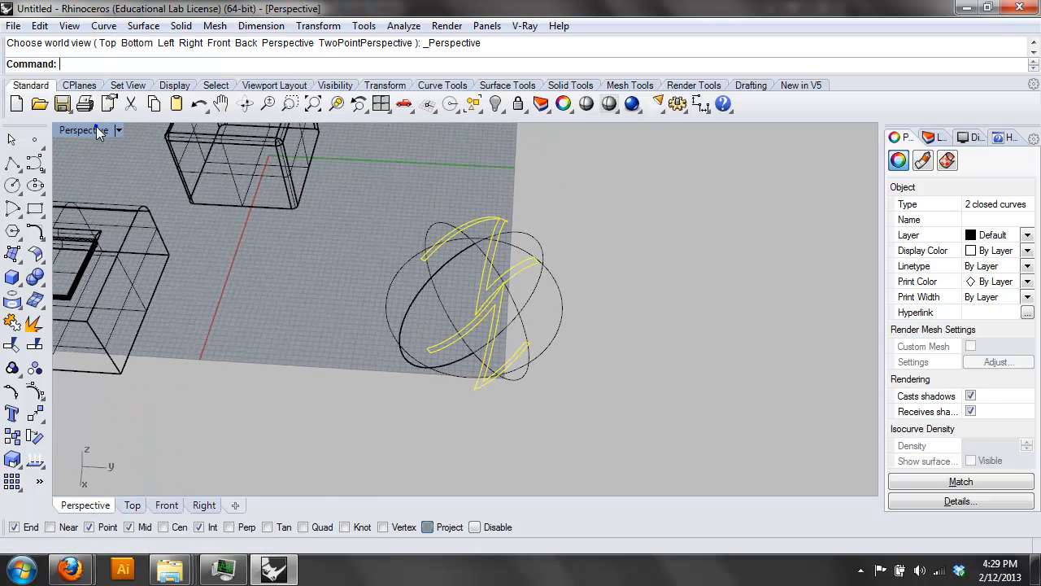
click(96, 131)
click(182, 81)
right_drag(635, 304, 651, 264)
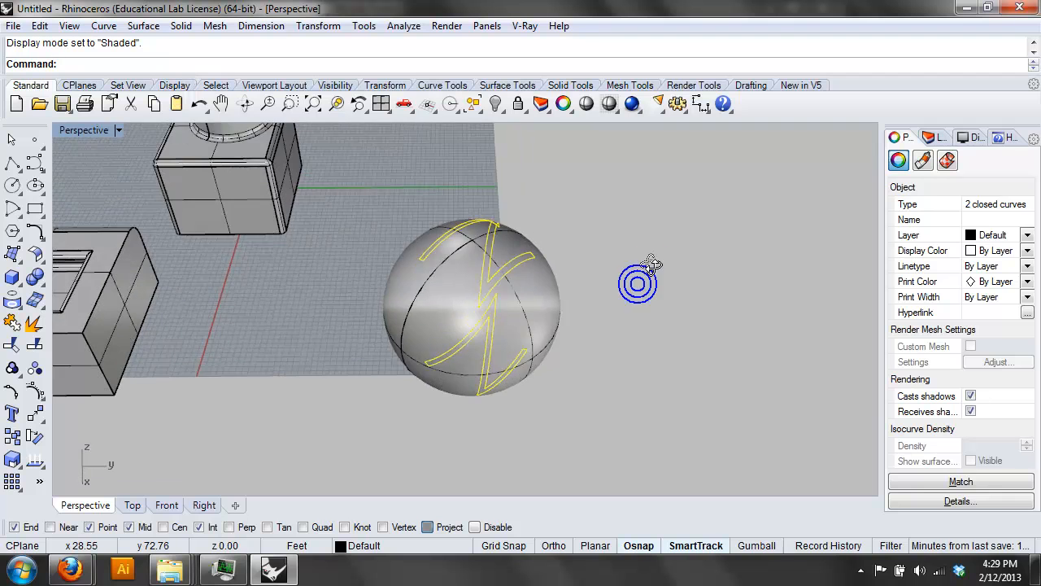
click(651, 264)
scroll(550, 309, up, 5)
shift+right_drag(599, 198, 678, 214)
scroll(587, 288, up, 6)
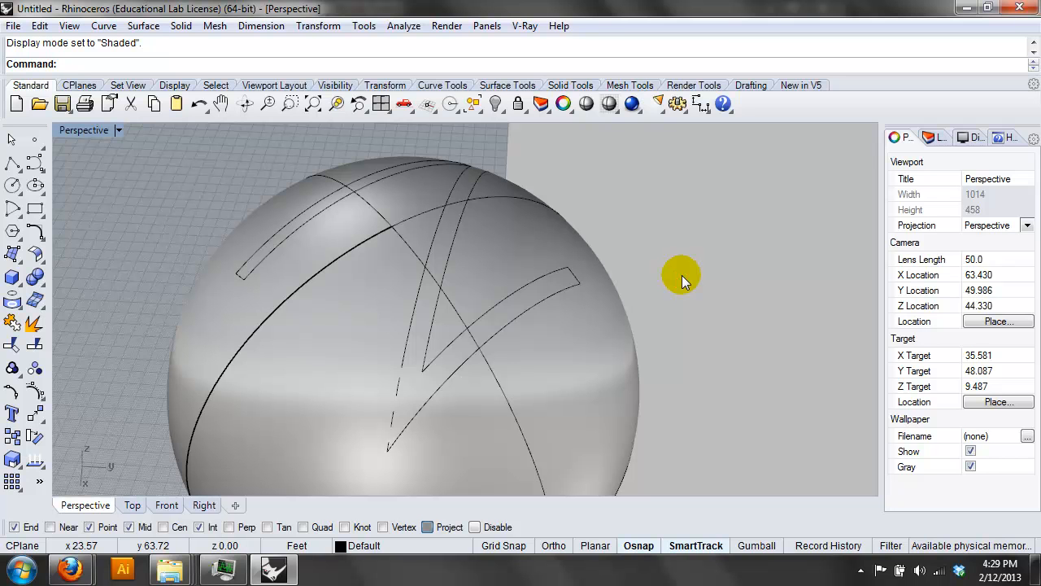
Split the sphere's surface with the upper projected zigzag curve
text(it)
key(Return)
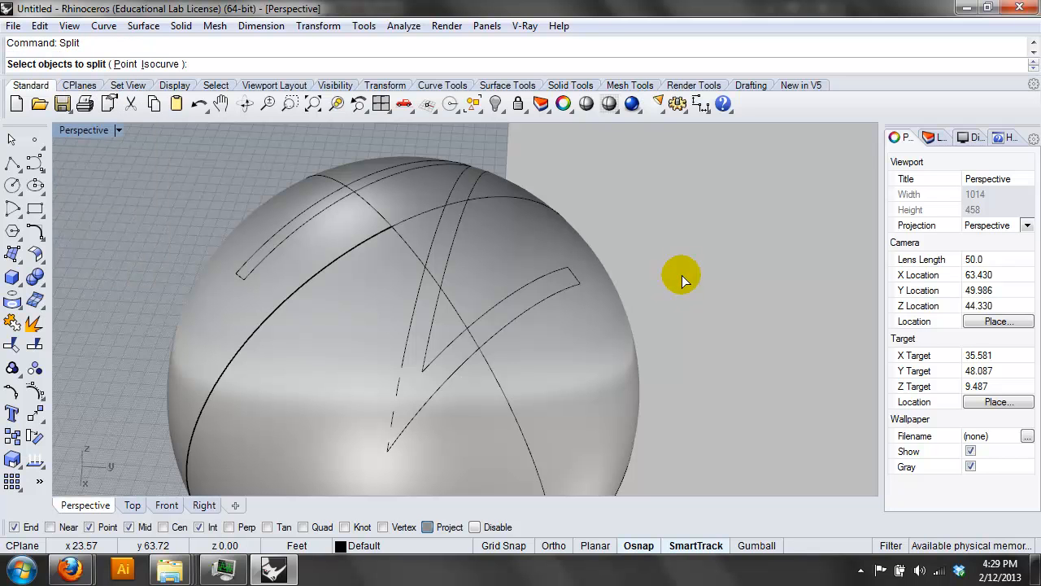
click(554, 247)
key(Return)
click(541, 276)
key(Return)
click(532, 291)
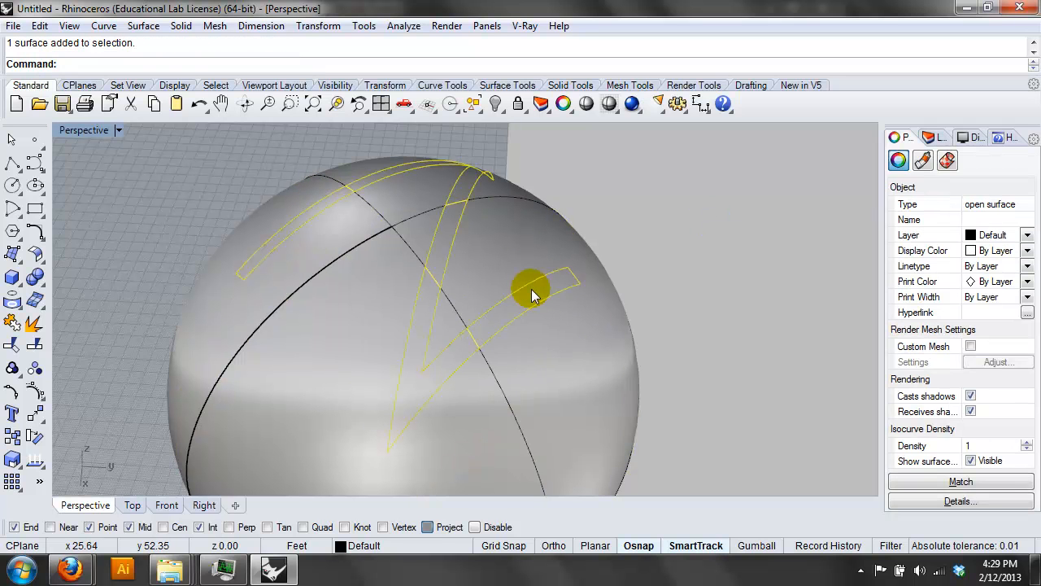
key(Return)
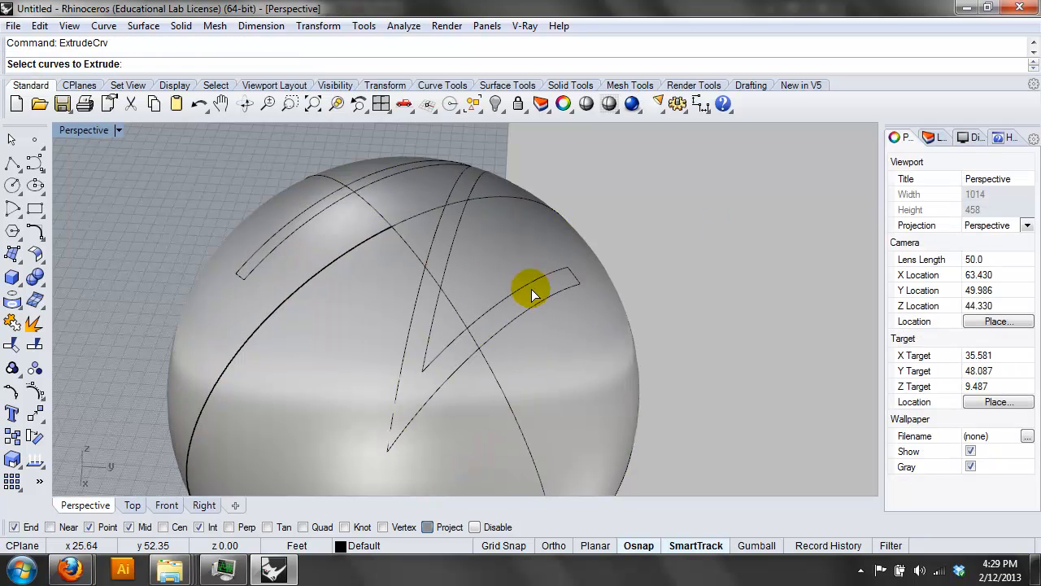
key(Escape)
Try extruding the split zigzag surface with ExtrudeSrf by about 0.69 ft and Solid=No, and undo the extrusion
click(531, 292)
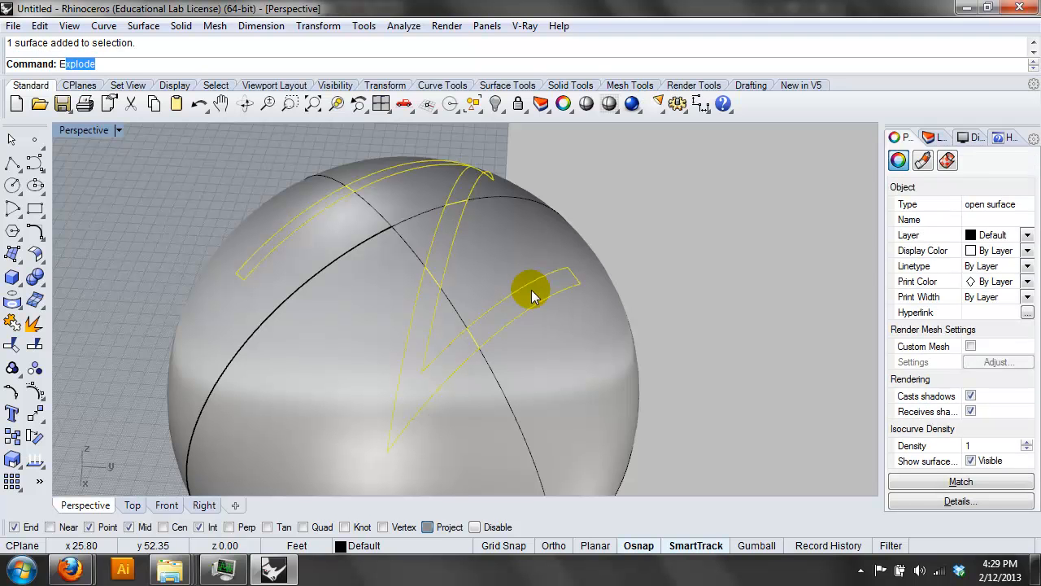
key(Down)
key(Down)
key(Down)
key(Down)
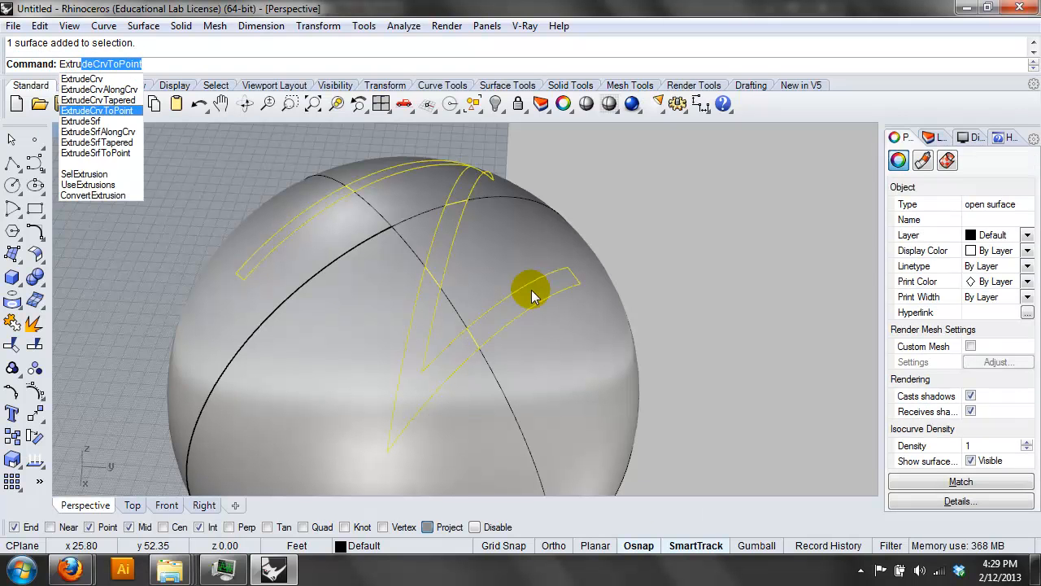
key(Return)
right_drag(523, 232, 626, 144)
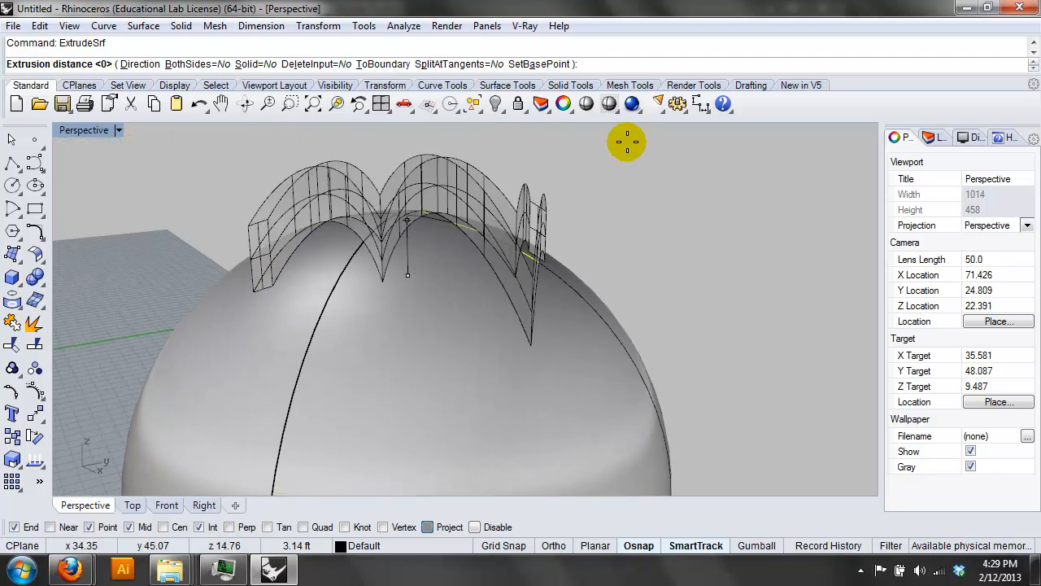
click(637, 278)
key(ctrl+z)
Extrude the split zigzag surface slightly outward from the top of the sphere with ExtrudeSrf, using Solid=Yes
mouse_move(689, 221)
right_down()
mouse_move(709, 214)
mouse_move(623, 301)
mouse_move(662, 245)
right_up()
right_click(662, 245)
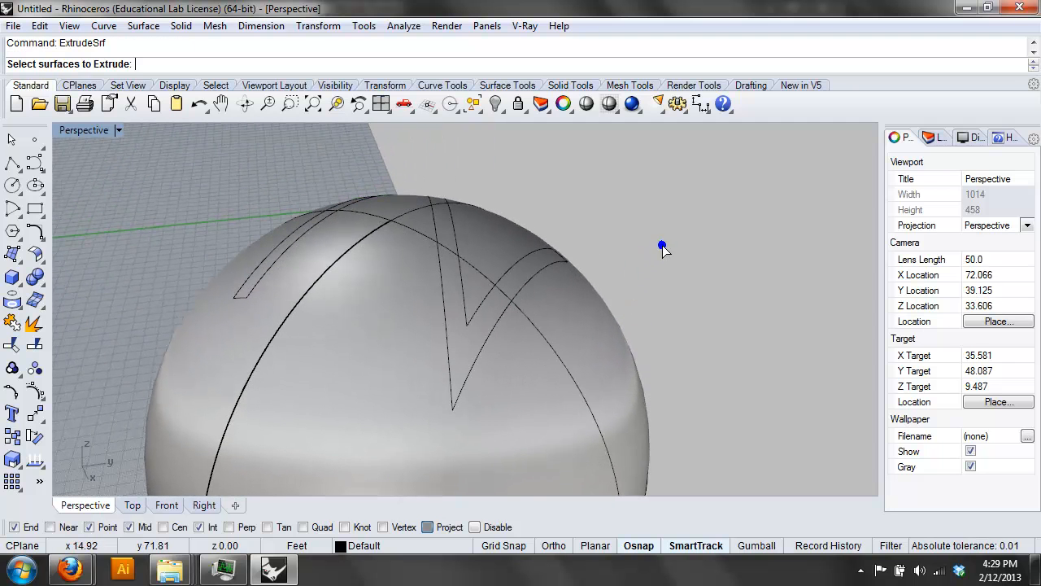
click(541, 261)
right_click(553, 221)
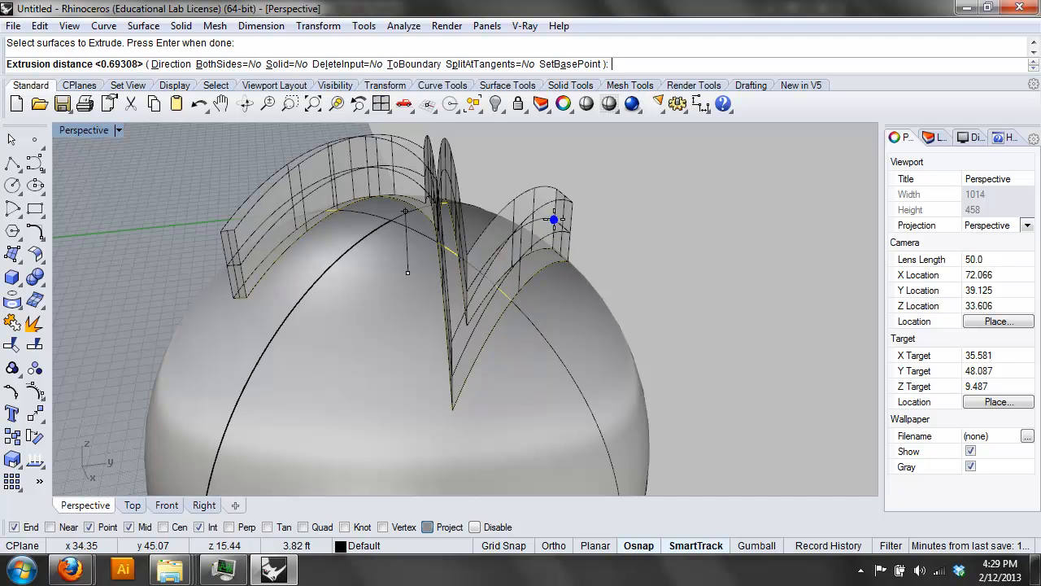
click(279, 63)
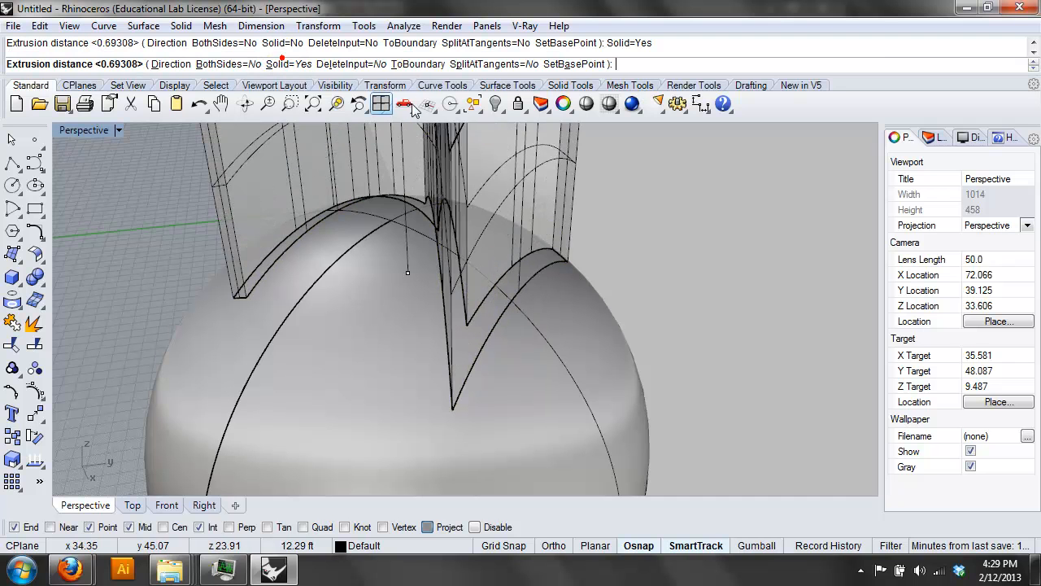
click(689, 315)
click(717, 280)
Fillet the upper edge of the raised zigzag's long side wall with FilletSrf at a radius of 0.1
right_drag(785, 221, 339, 177)
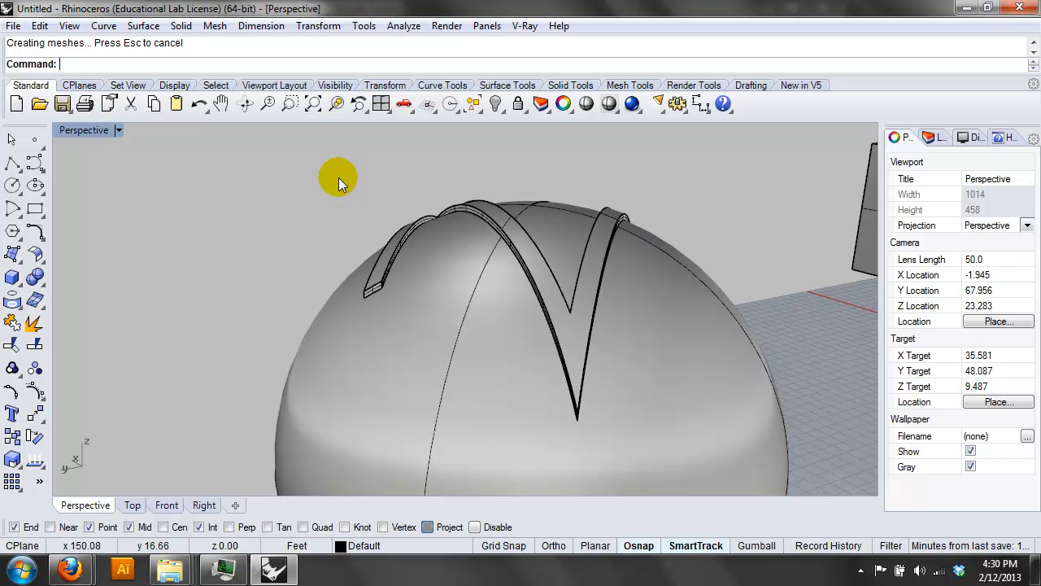
text(Fi)
key(Return)
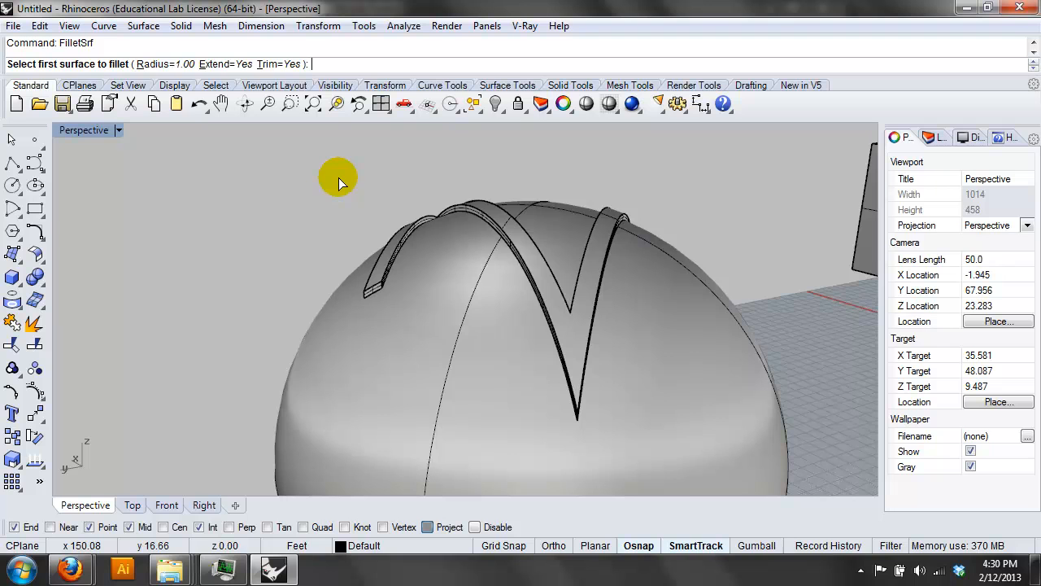
text(r)
key(Return)
text(0>: )
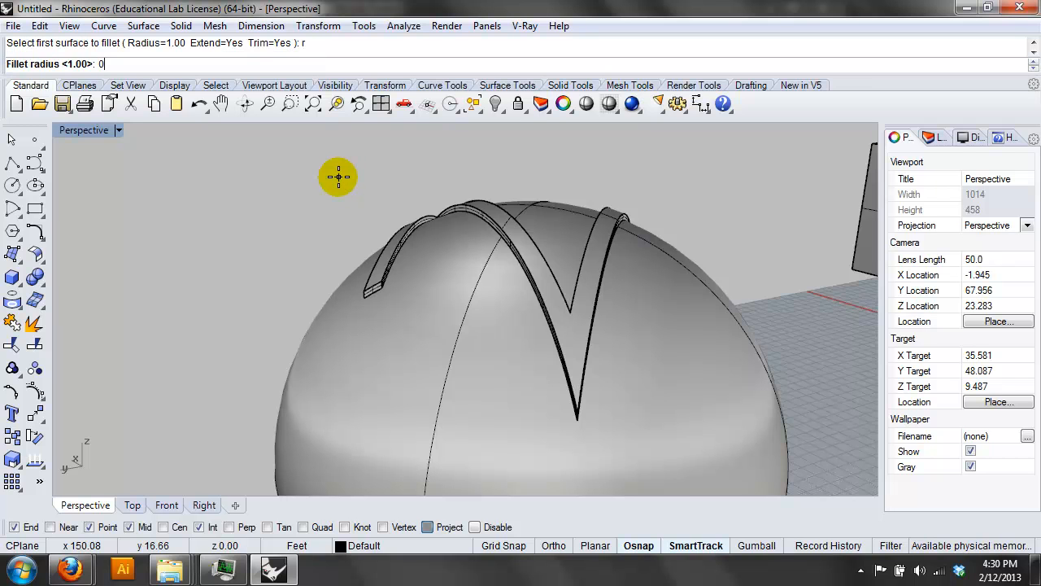
text(0.1)
key(Return)
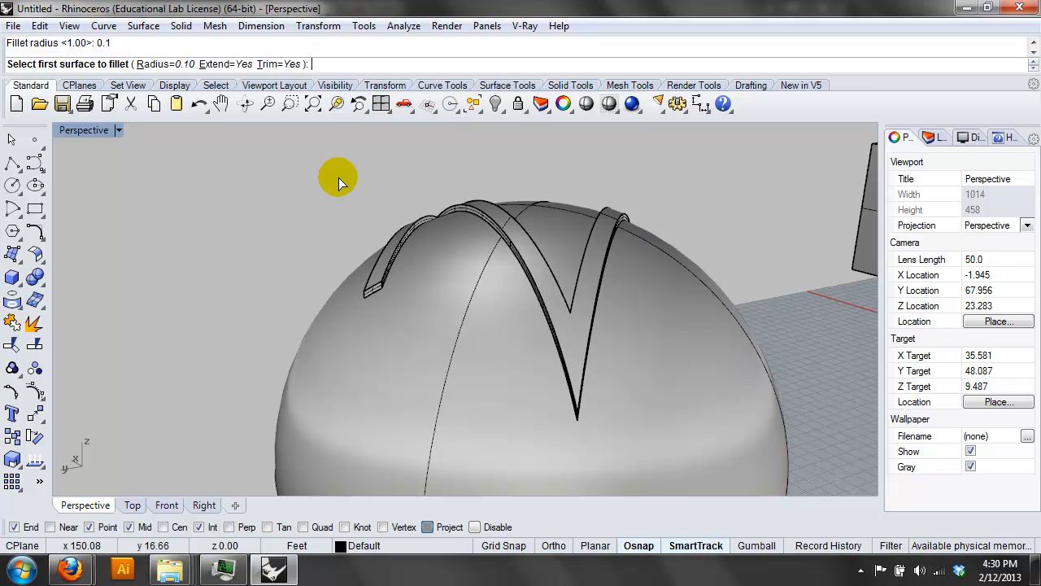
scroll(402, 222, up, 5)
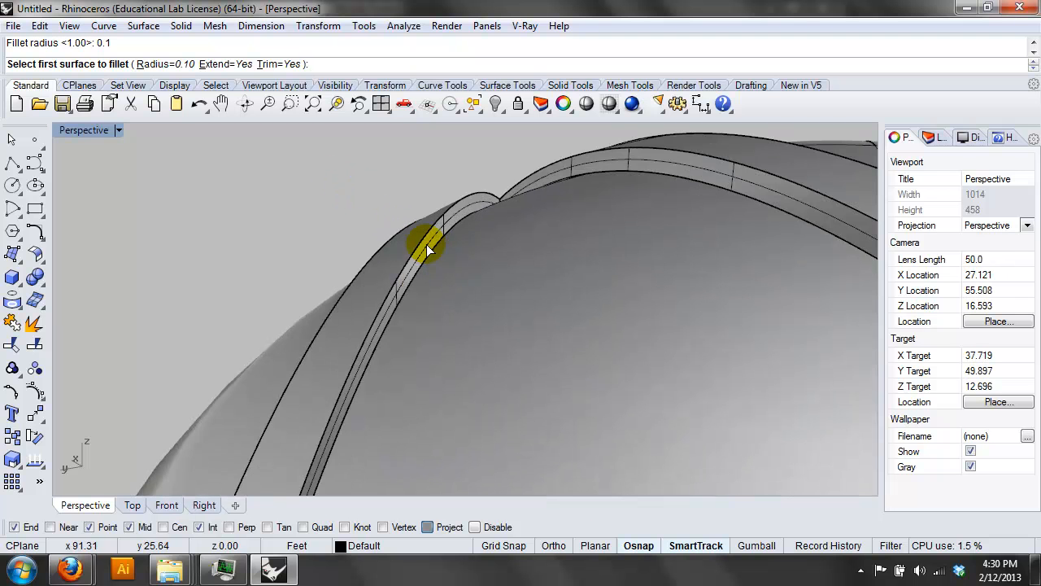
click(426, 246)
click(428, 248)
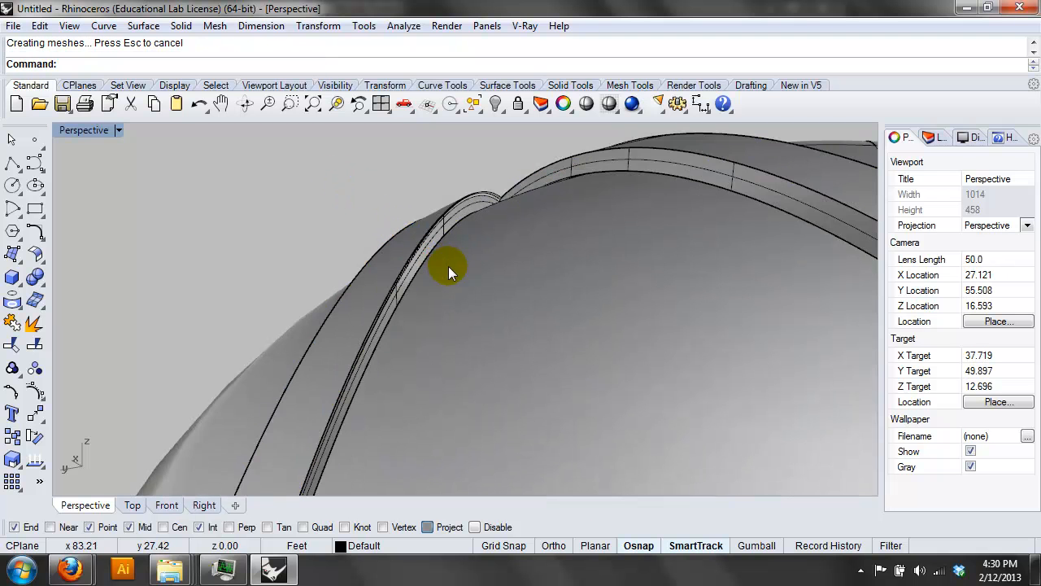
Try to fillet the raised zigzag's side wall and its end face to the sphere with FilletSrf at radius 0.10
key(Return)
click(435, 254)
click(439, 257)
right_drag(463, 268, 537, 216)
click(507, 367)
right_click(522, 372)
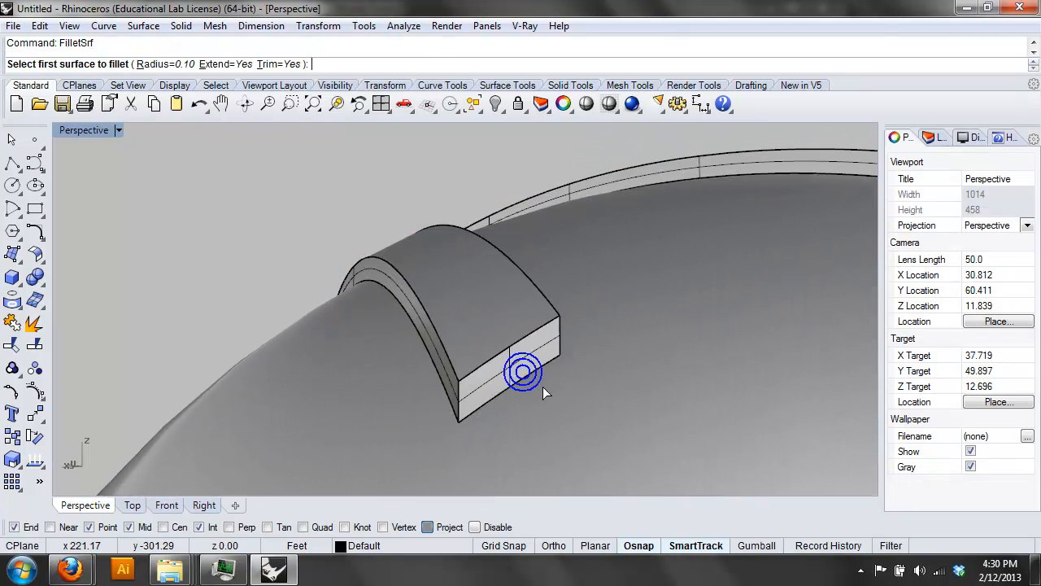
click(543, 387)
click(543, 388)
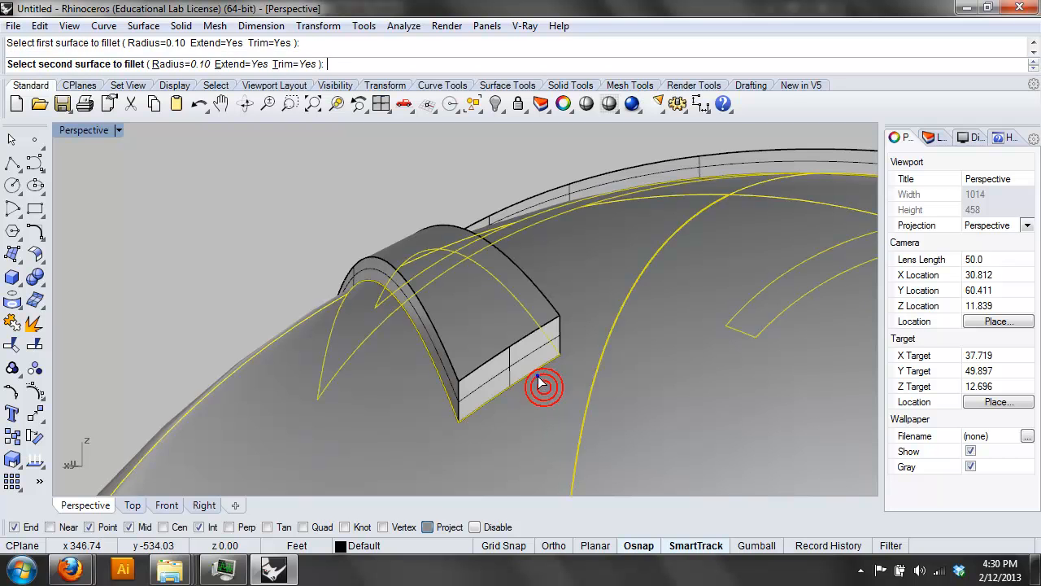
click(530, 361)
right_click(535, 364)
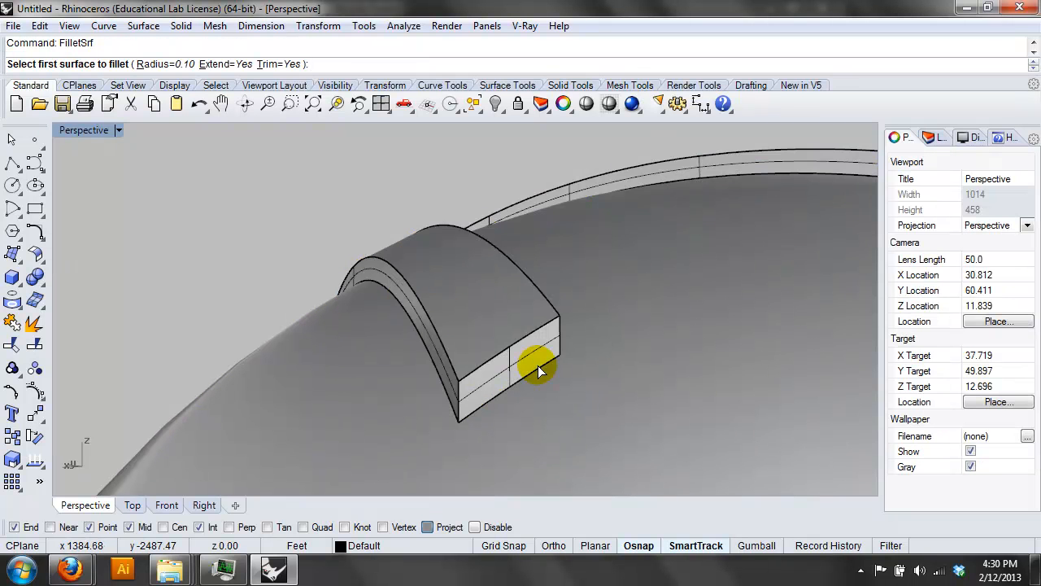
click(544, 376)
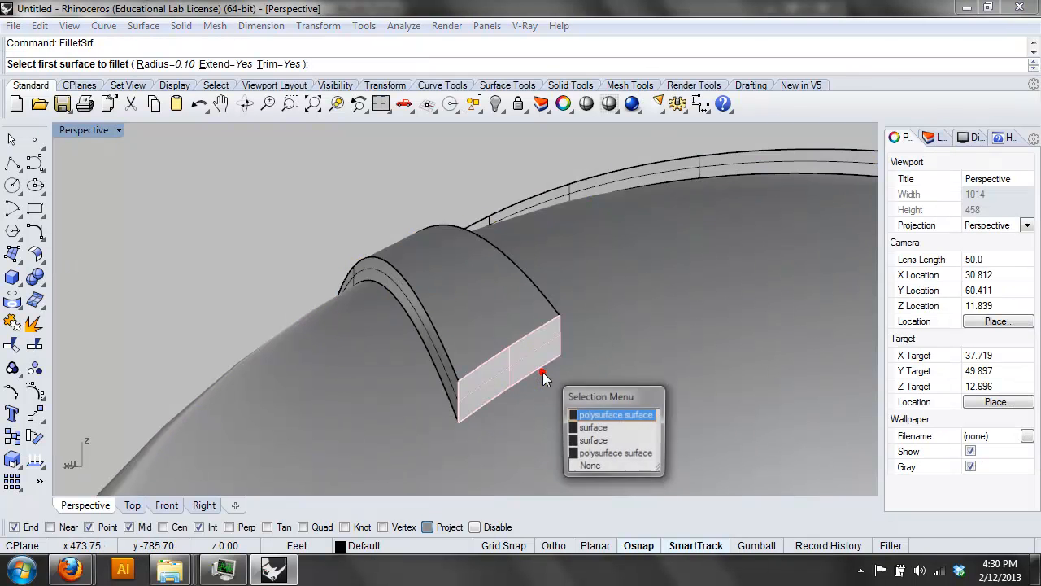
click(610, 467)
scroll(540, 400, down, 2)
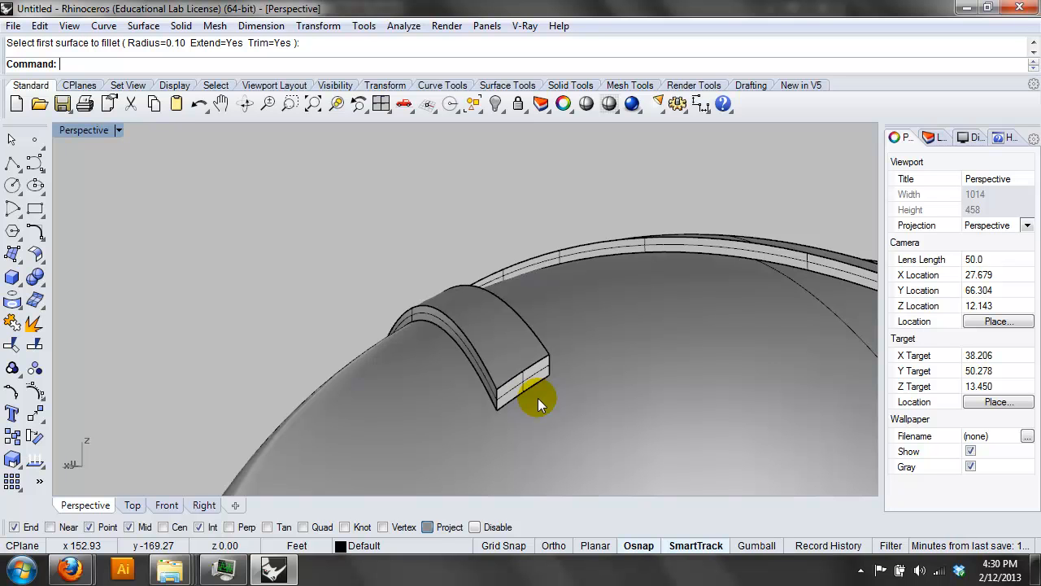
right_drag(548, 397, 81, 40)
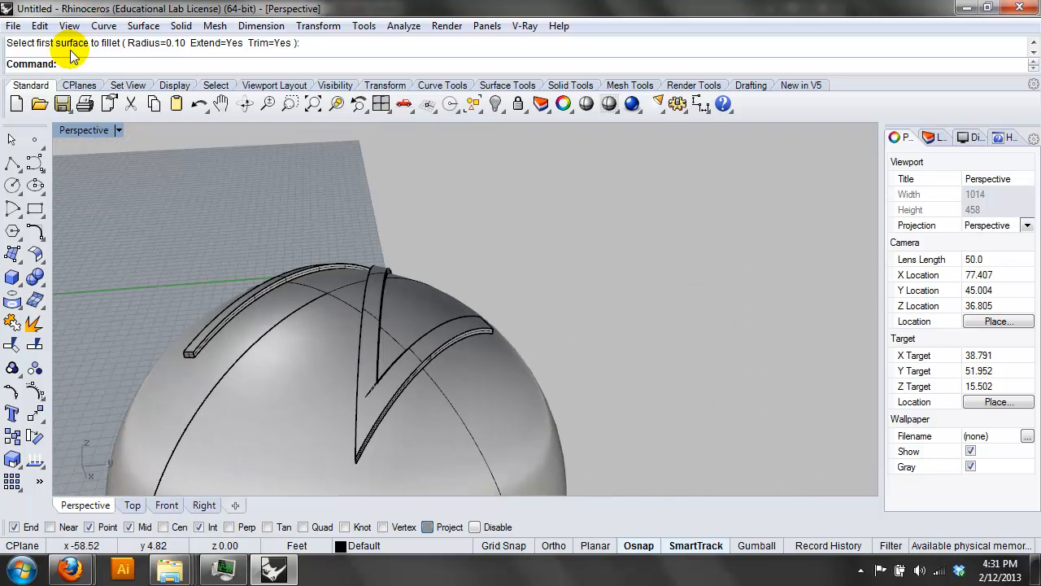
click(12, 27)
click(43, 63)
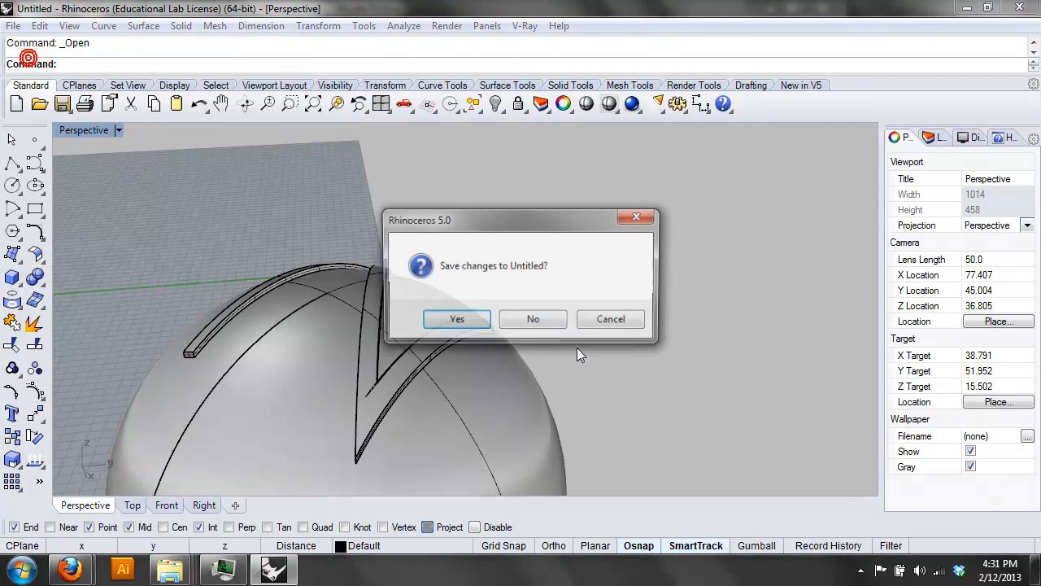
click(532, 316)
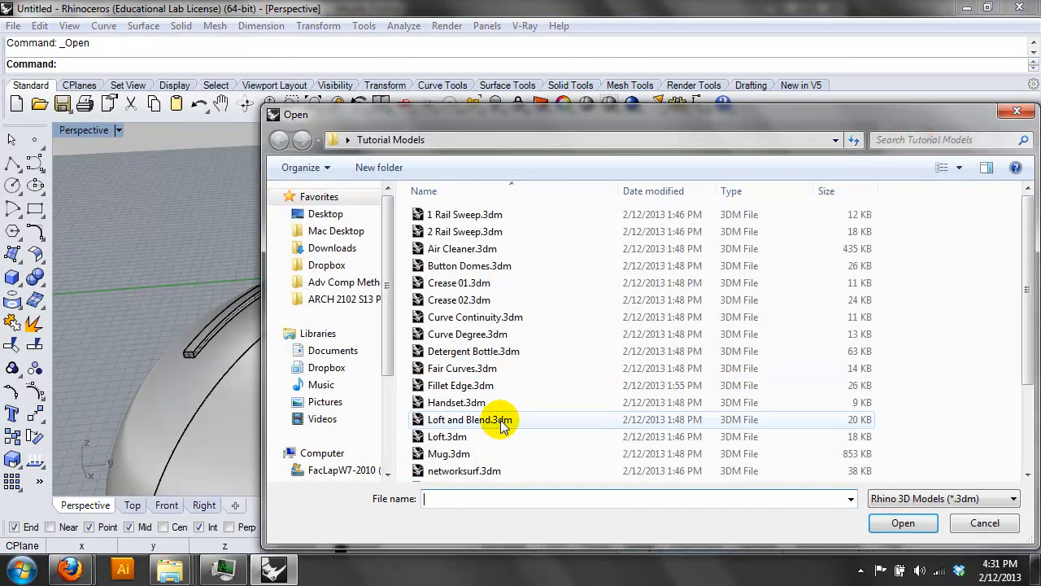
click(519, 416)
scroll(521, 423, down, 1)
scroll(507, 431, down, 2)
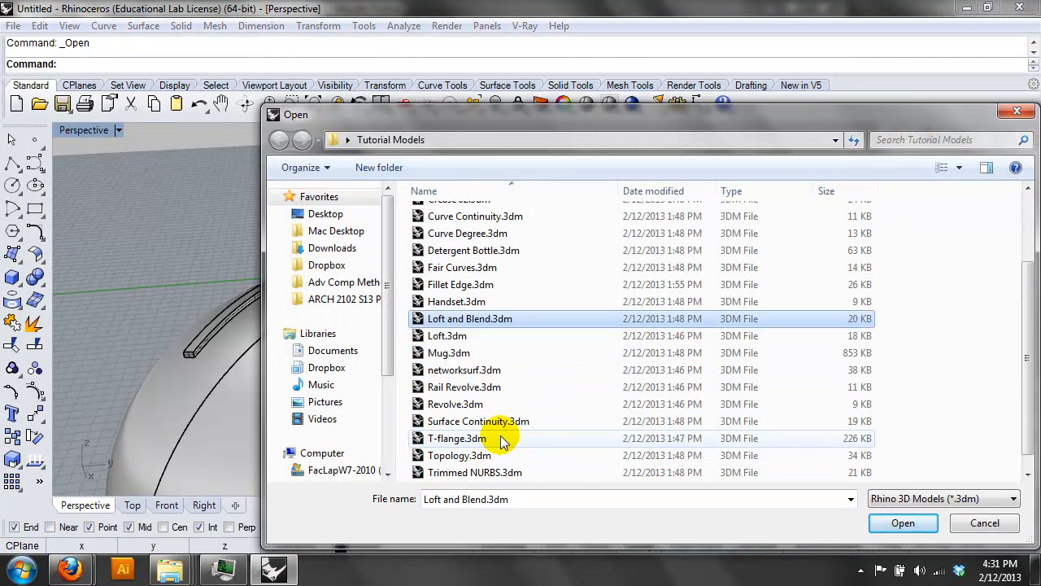
scroll(500, 441, up, 1)
scroll(500, 440, up, 2)
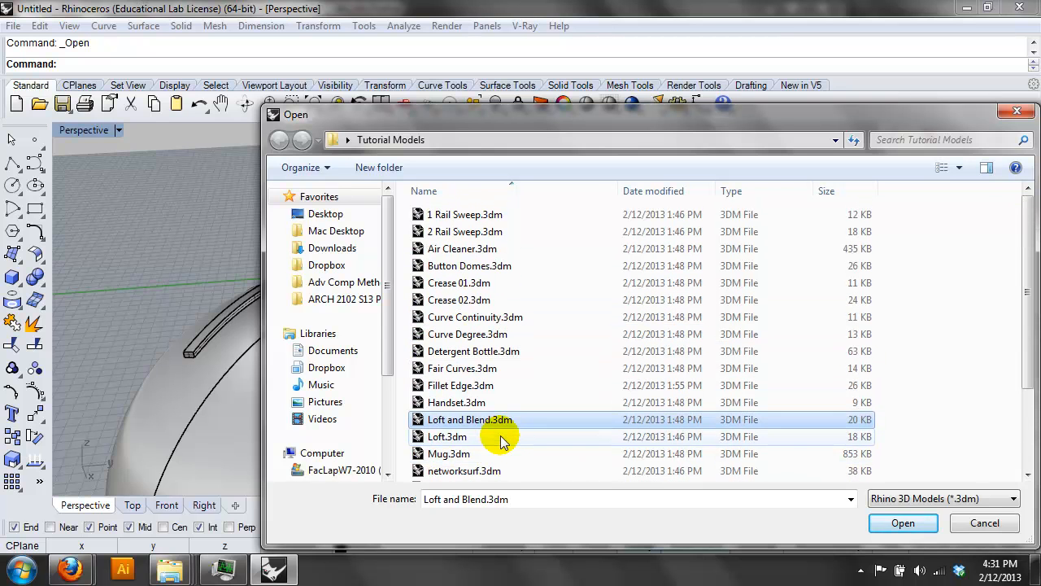
scroll(502, 439, down, 1)
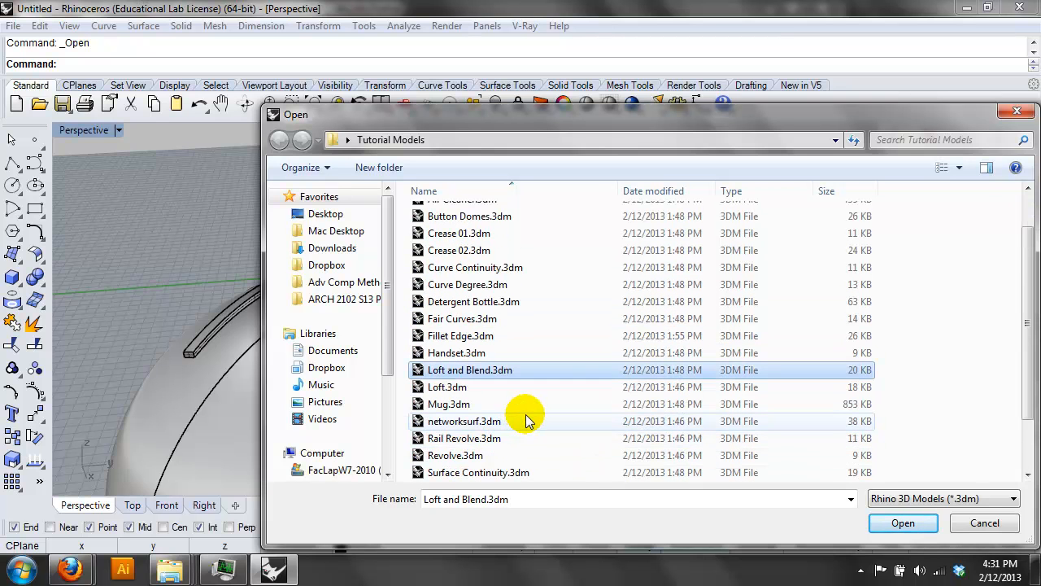
scroll(525, 419, down, 2)
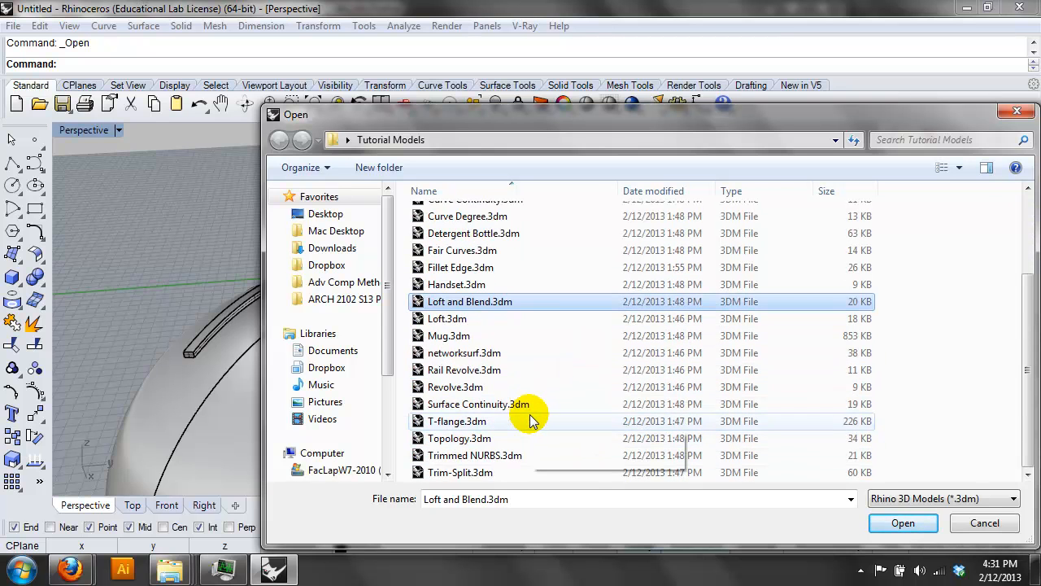
click(985, 523)
Start a new document from the Large Objects - Centimeters.3dm template without saving the current model, and maximize the Perspective viewport
click(16, 105)
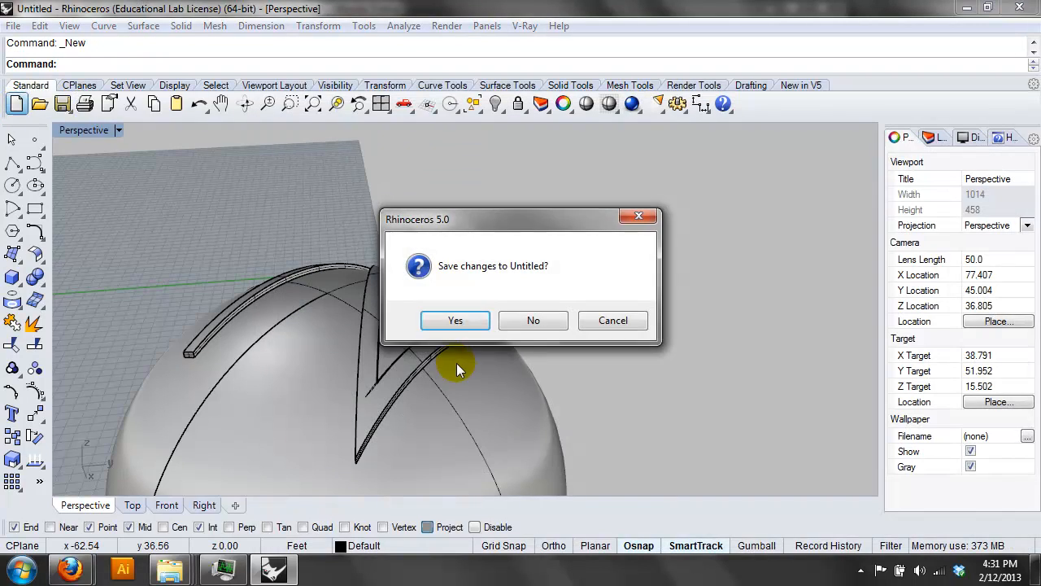
click(524, 325)
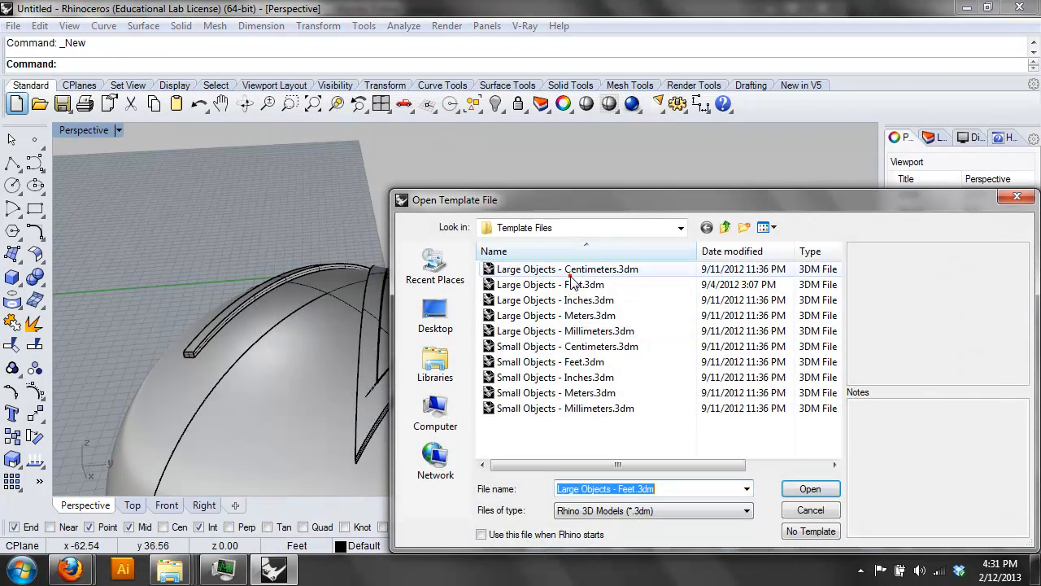
double_click(570, 279)
double_click(497, 130)
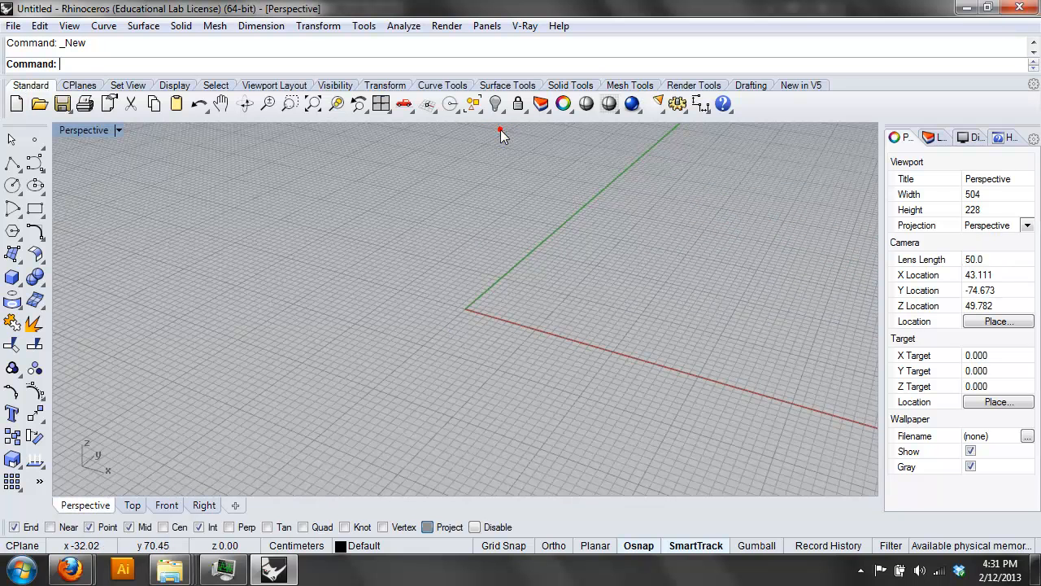
Draw a corner-to-corner rectangular plane beside the origin on the ground and set the viewport to shaded display
click(14, 280)
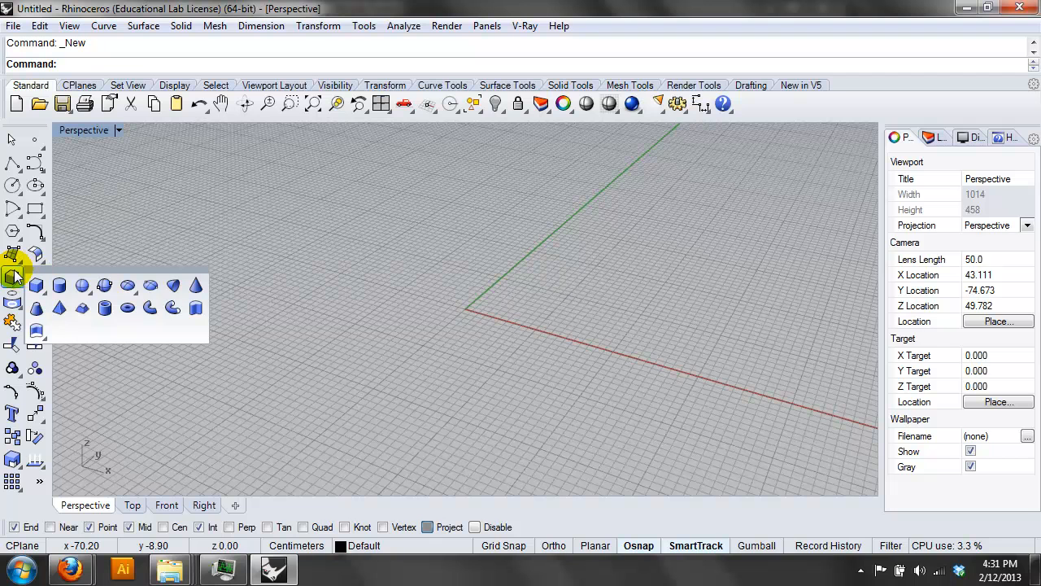
click(13, 253)
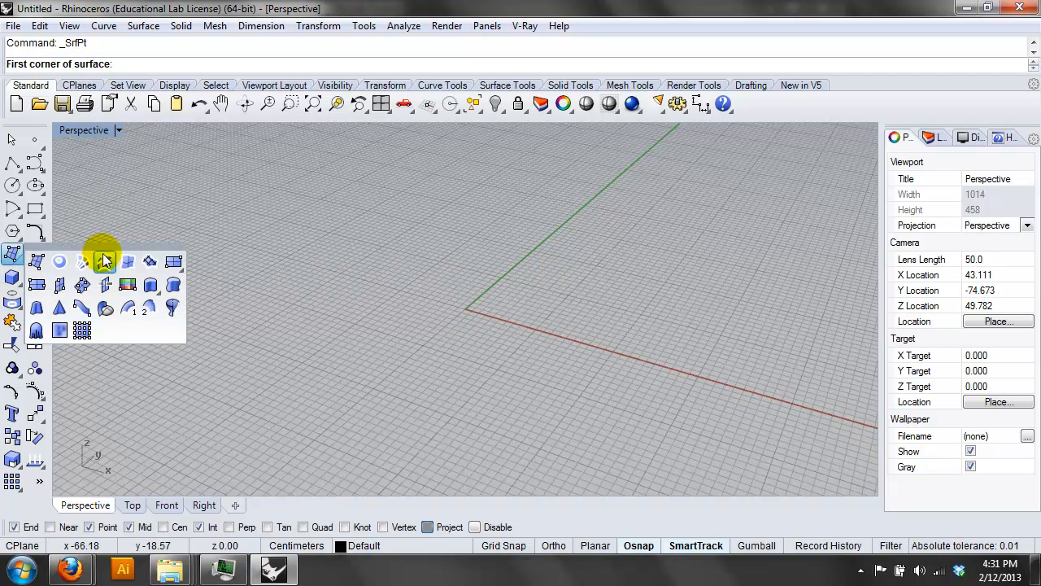
click(159, 269)
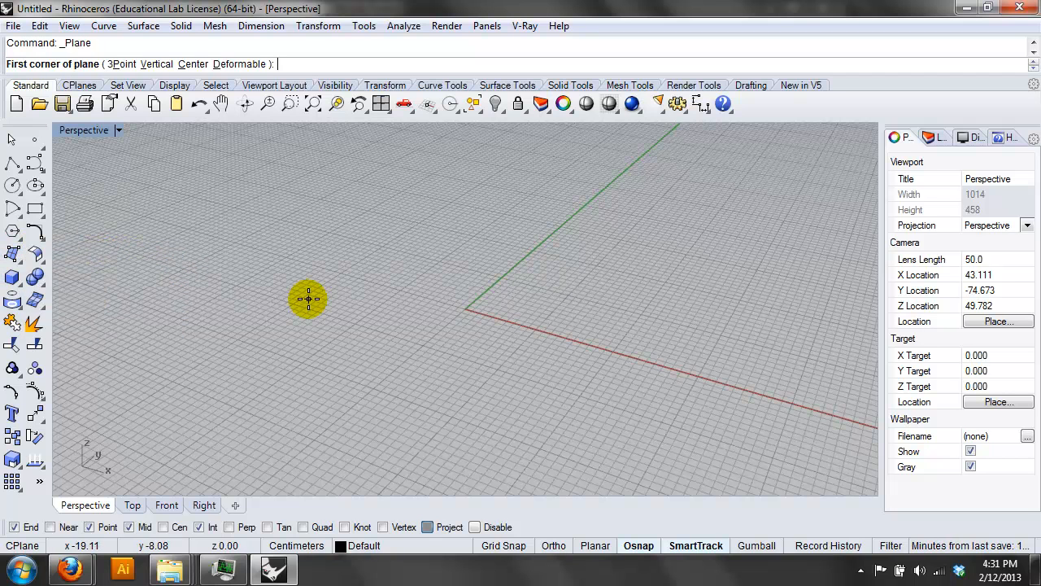
click(373, 287)
click(341, 466)
right_drag(353, 396, 524, 358)
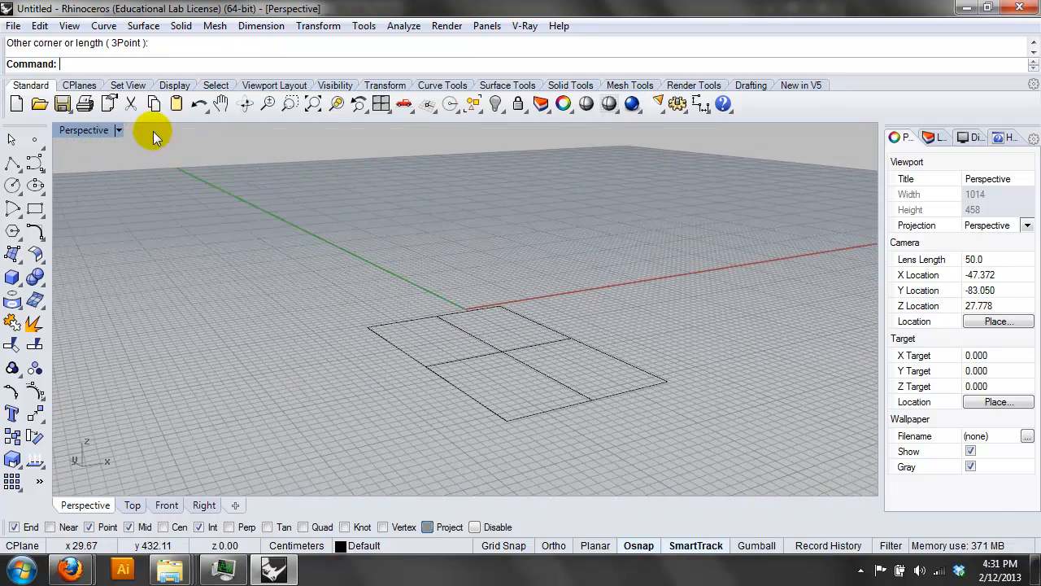
click(84, 130)
right_drag(531, 281, 594, 374)
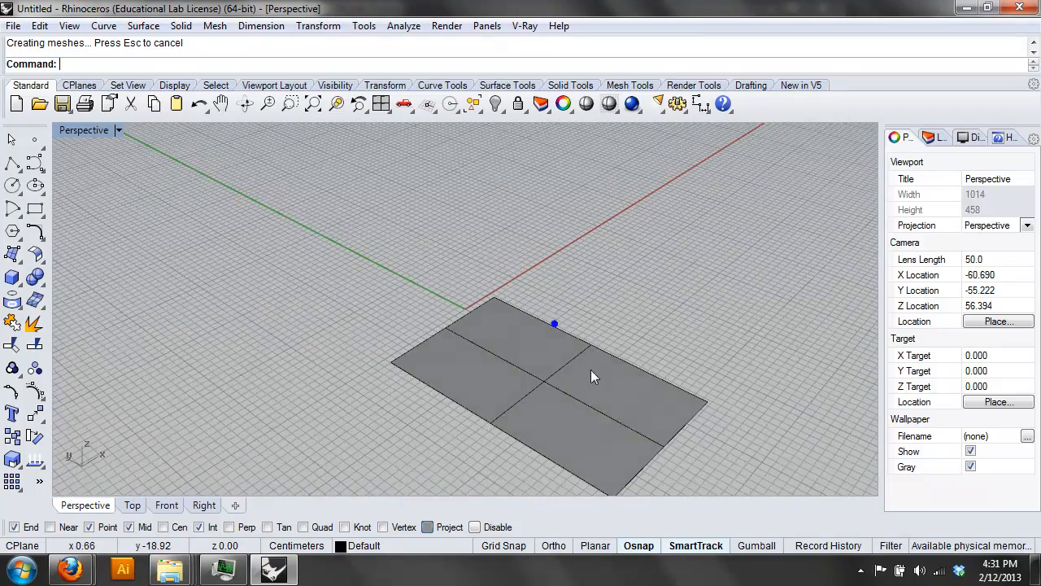
Copy the plane twice with Copy, placing the copies edge to edge in a row along the X direction
click(583, 379)
key(Return)
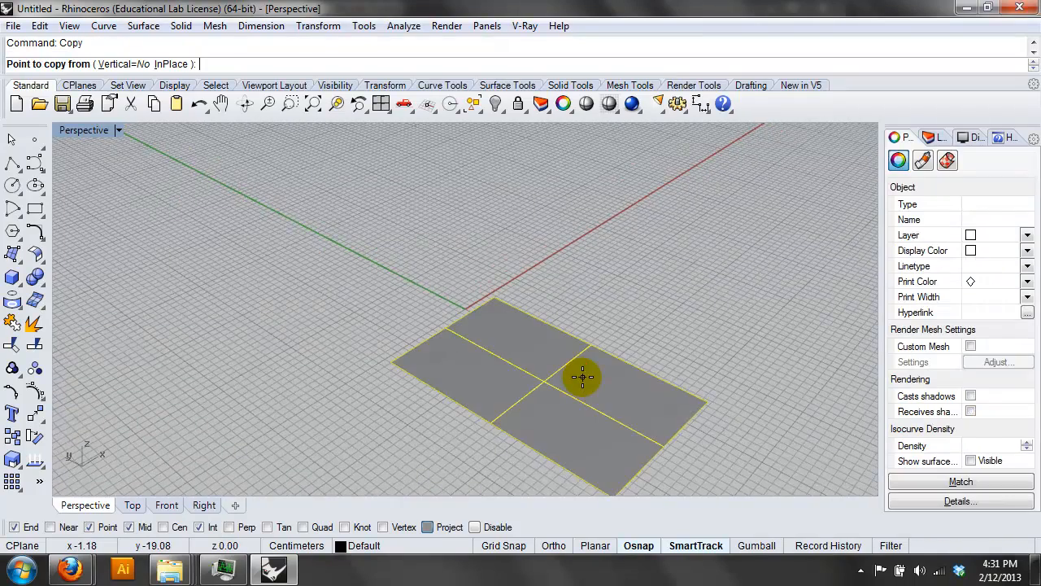
right_drag(581, 372, 532, 409)
click(521, 478)
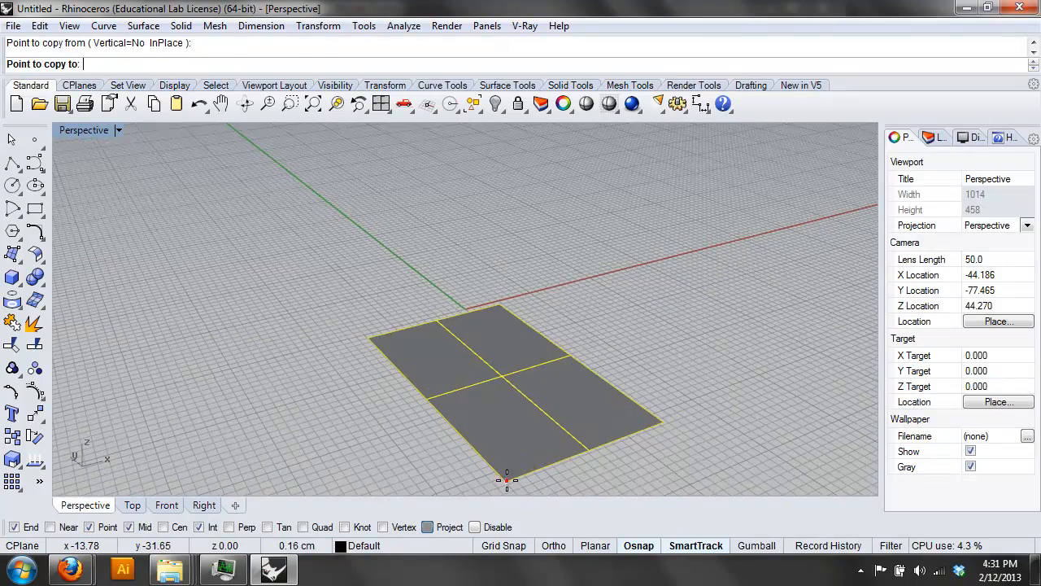
click(669, 424)
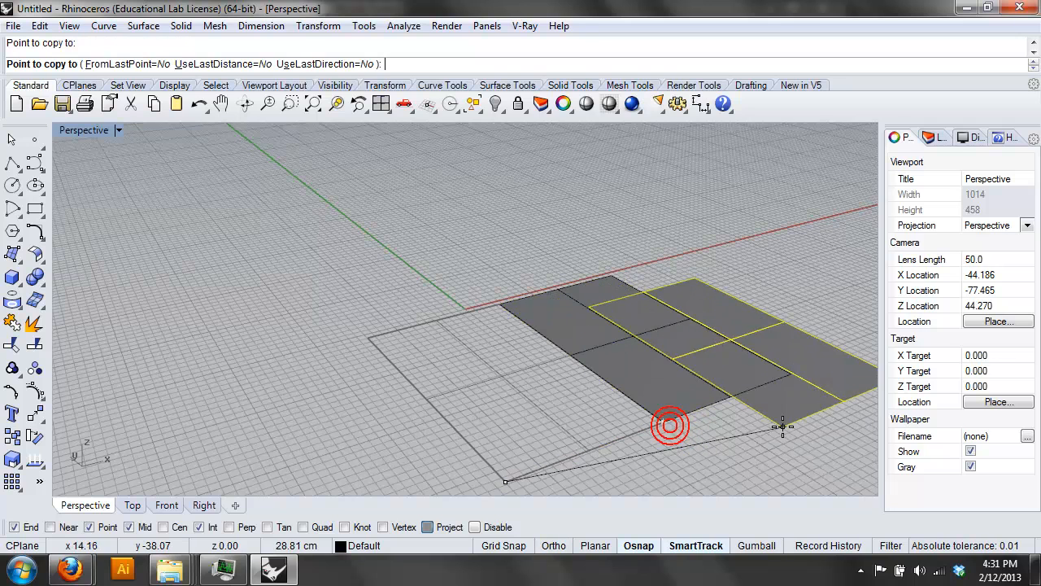
key(shift)
shift+click(801, 382)
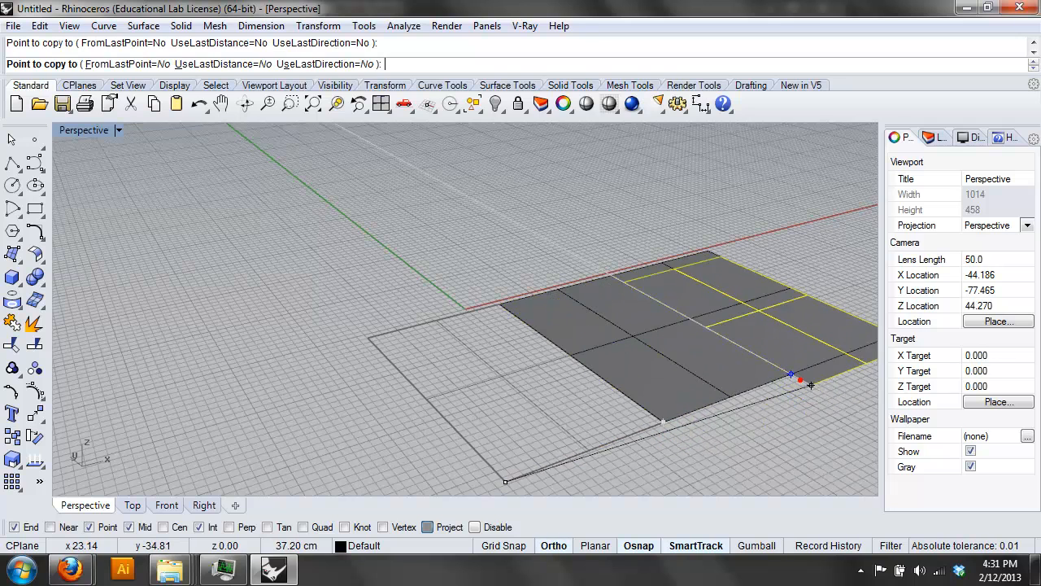
right_click(825, 401)
Move the two copied planes straight up in the Front view, return to the Perspective view and clear the selection
right_drag(720, 437, 747, 402)
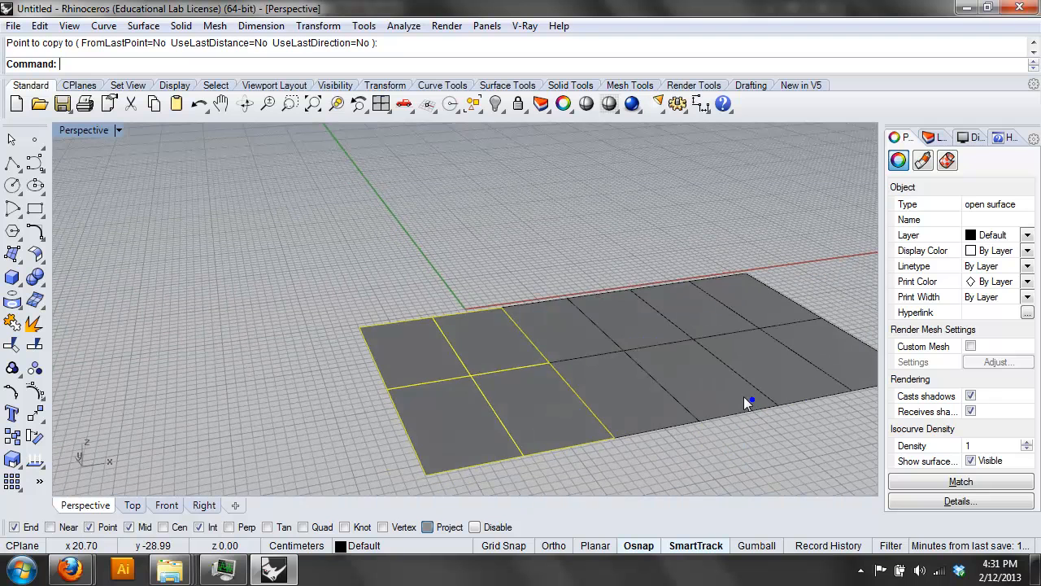
click(683, 372)
shift+click(747, 349)
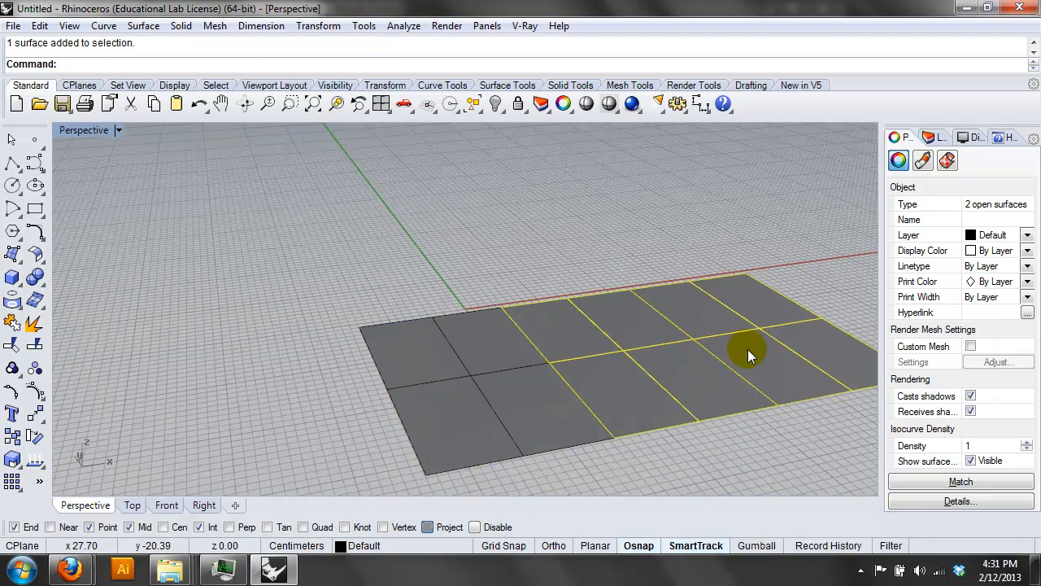
text(Front)
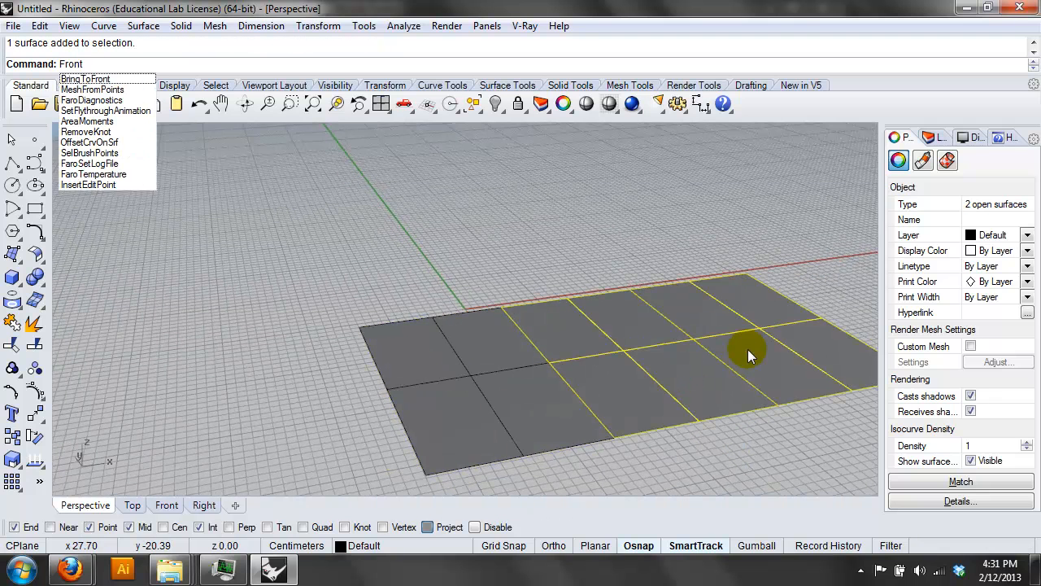
key(Return)
text(Mo)
key(Return)
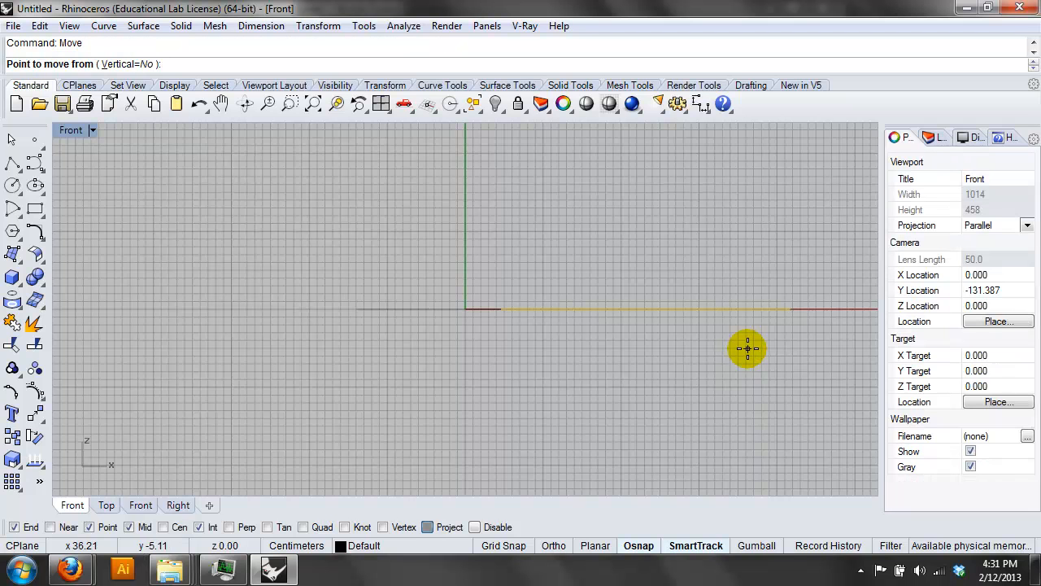
click(748, 355)
click(750, 282)
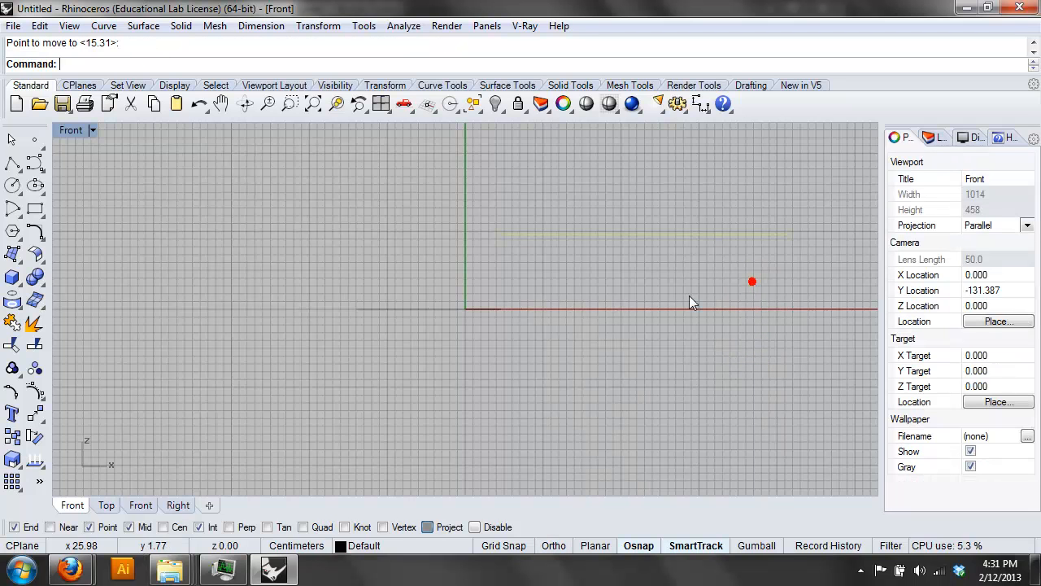
click(77, 133)
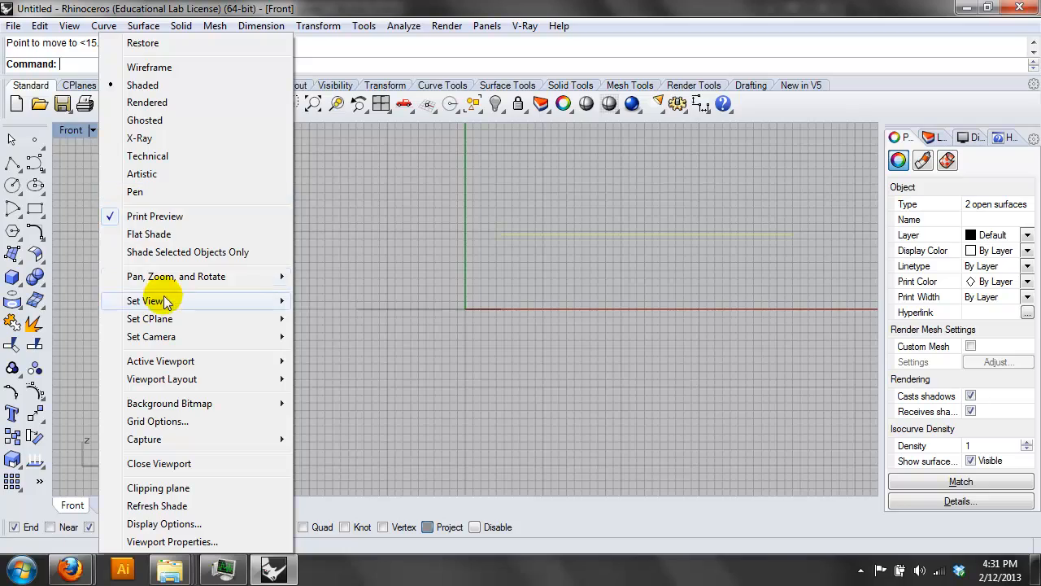
mouse_move(167, 299)
click(340, 439)
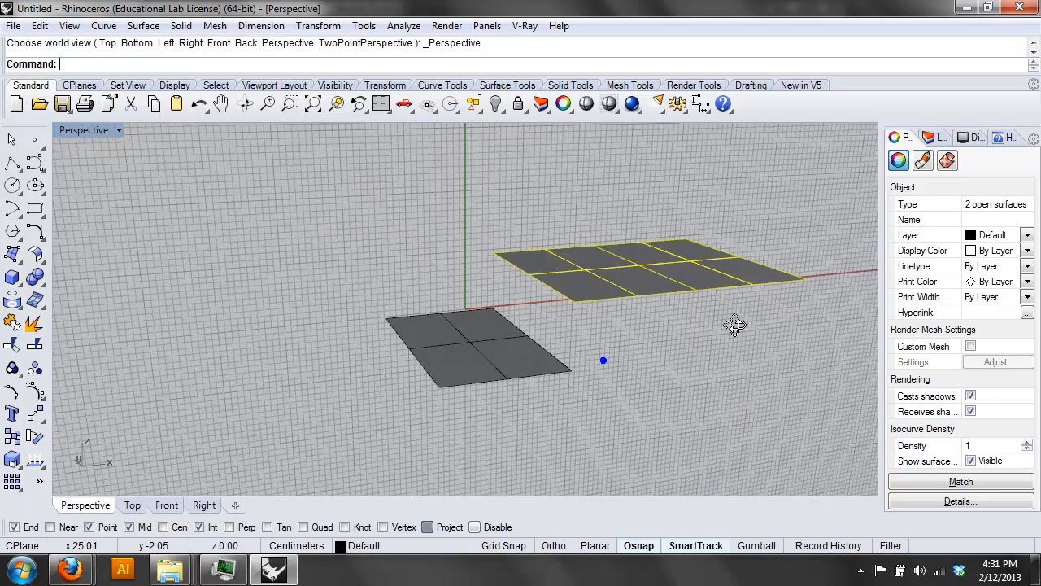
key(Escape)
Shift the two raised planes horizontally away from the lower plane in the Front view with Ortho, and return to the Perspective view
scroll(655, 363, up, 4)
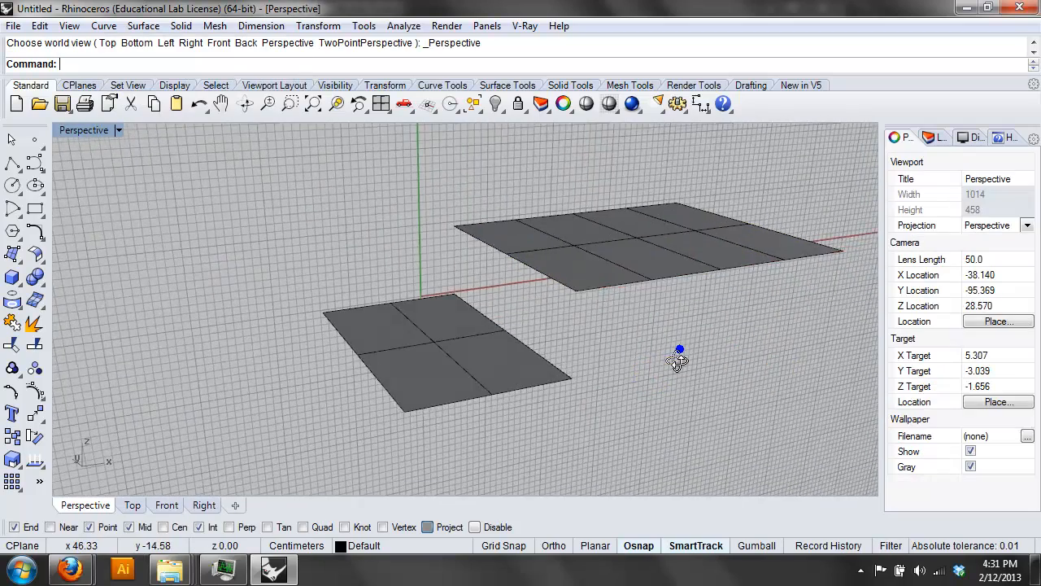
shift+right_drag(728, 337, 650, 356)
drag(740, 328, 579, 232)
click(584, 345)
text(Front)
key(Return)
drag(631, 275, 504, 196)
drag(445, 213, 509, 214)
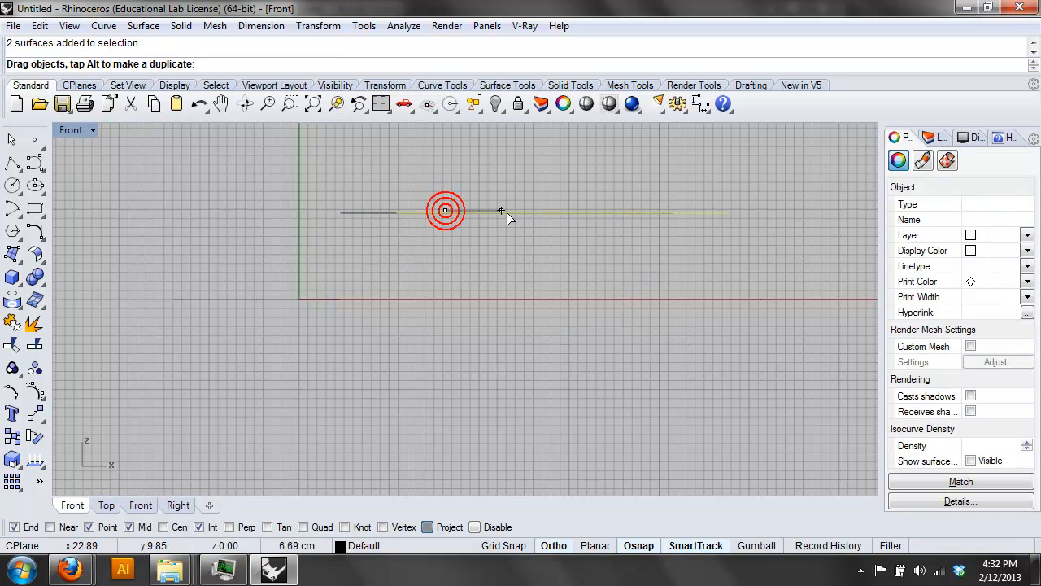
click(518, 248)
click(85, 133)
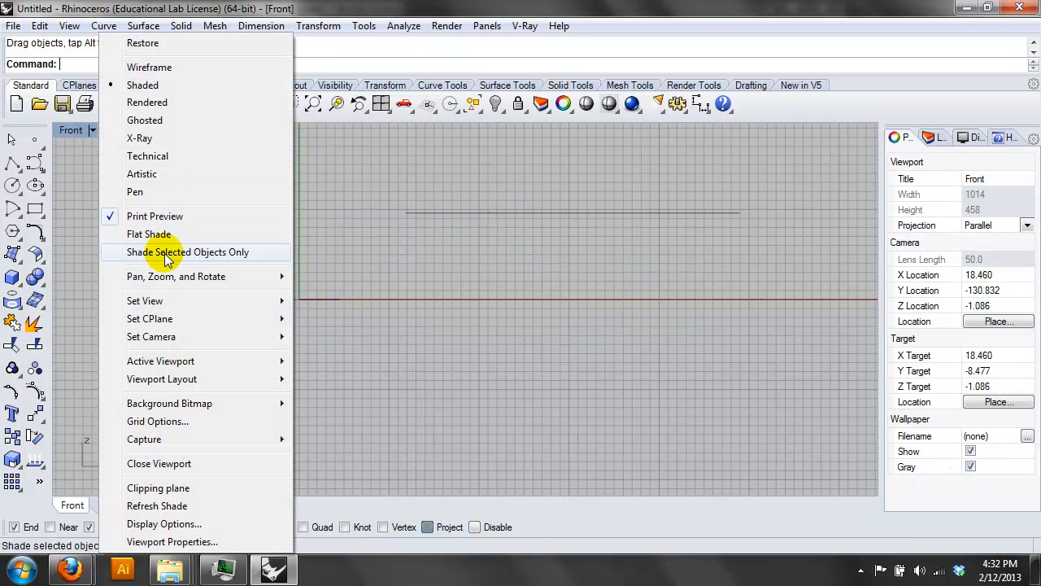
mouse_move(244, 301)
click(352, 432)
right_drag(355, 272, 513, 335)
shift+right_drag(528, 411, 522, 394)
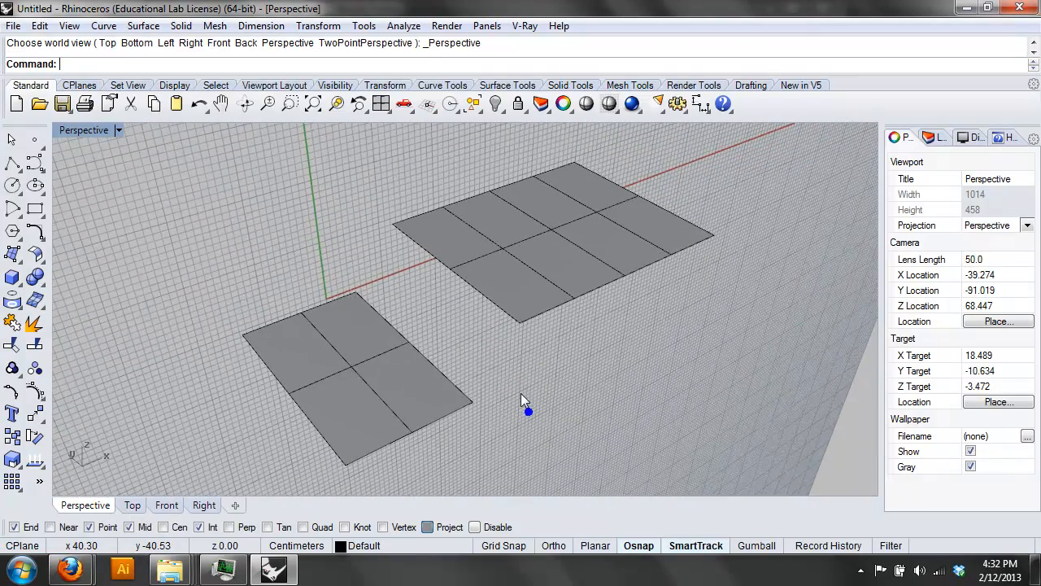
Start a BlendSrf between the lower plane's inner long edge and the facing edge of the nearest raised plane
text(SrfControlPtGrid)
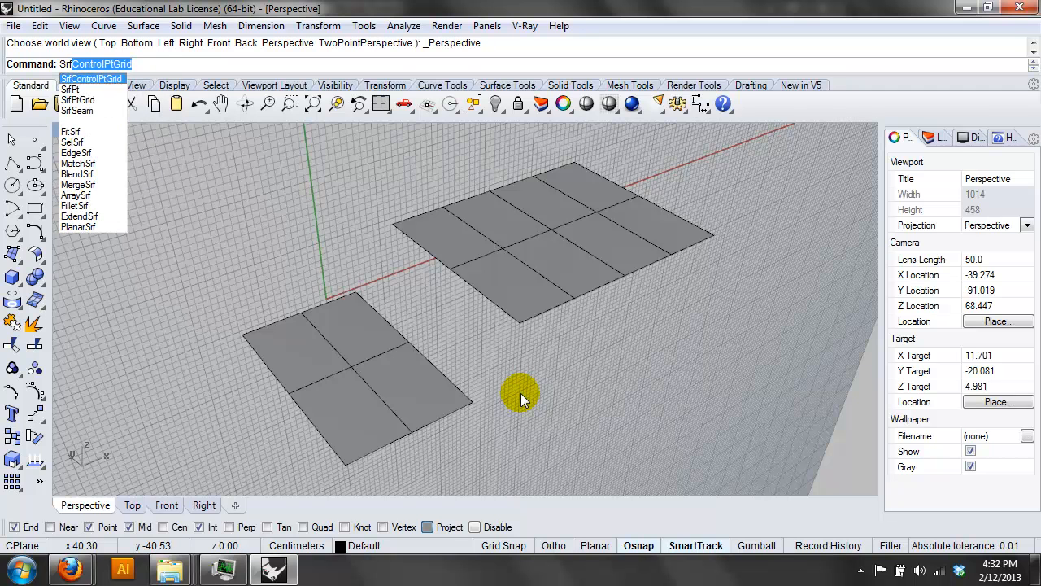
key(Down)
key(Down)
key(Down)
key(Down)
key(Down)
key(Down)
key(Down)
key(Down)
key(Return)
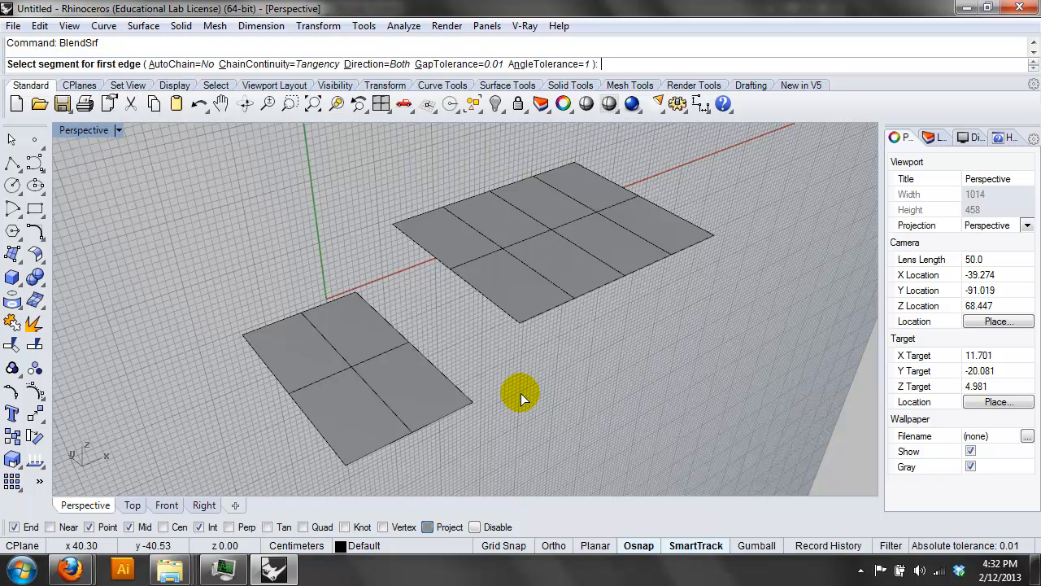
click(409, 340)
click(471, 283)
key(Return)
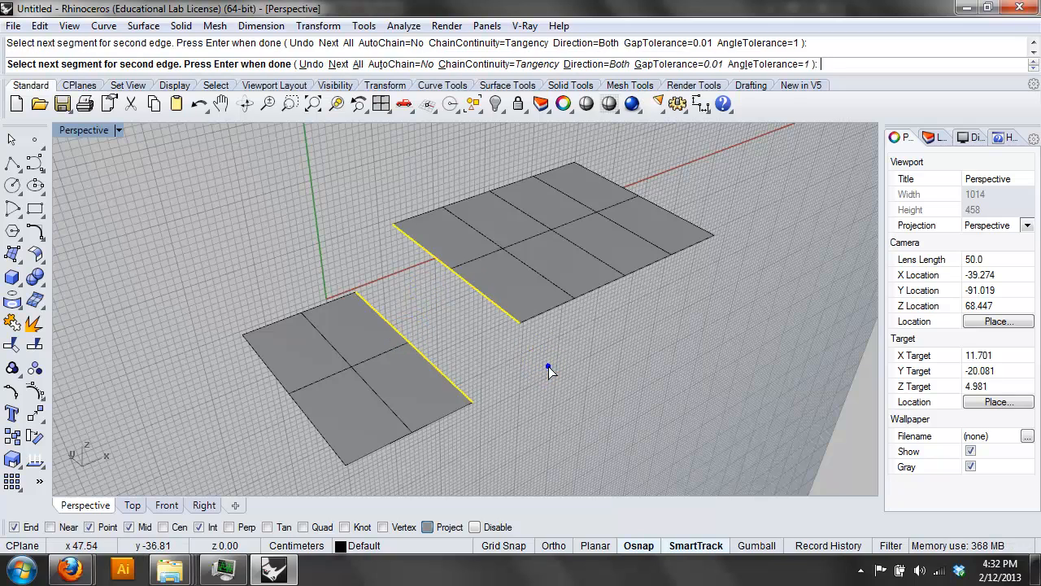
right_drag(548, 366, 268, 244)
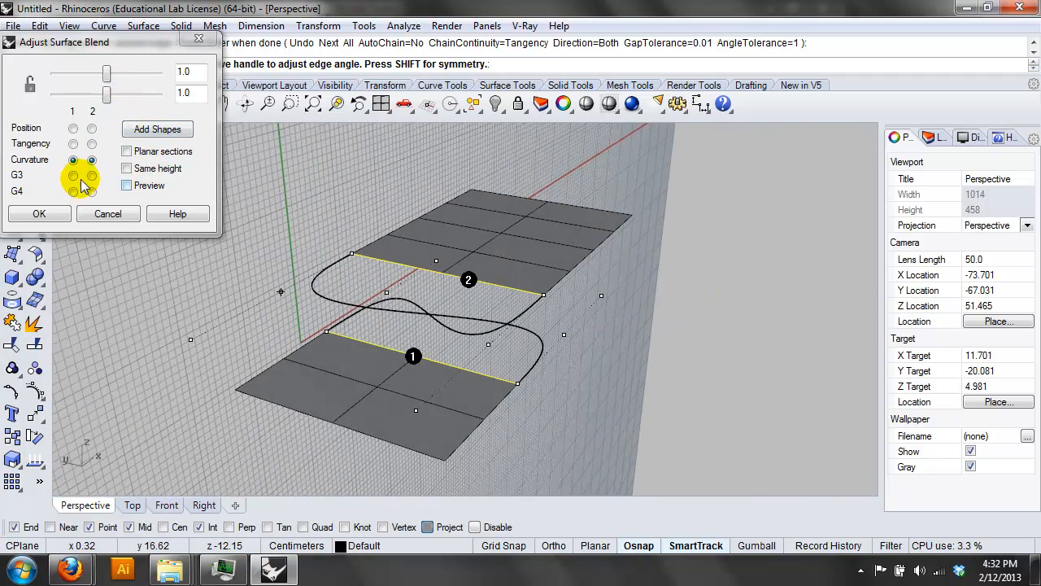
drag(106, 93, 88, 76)
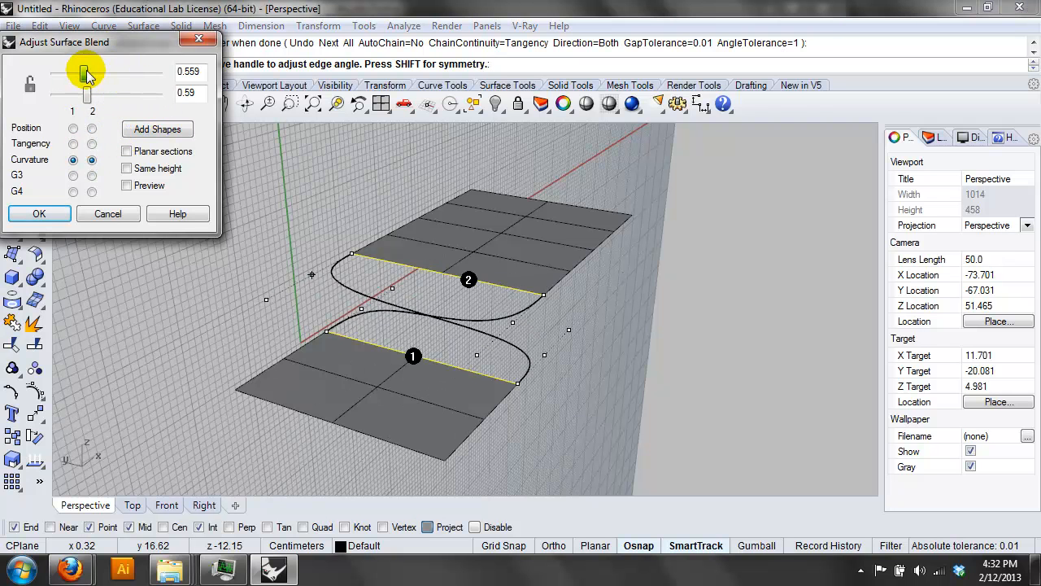
click(147, 170)
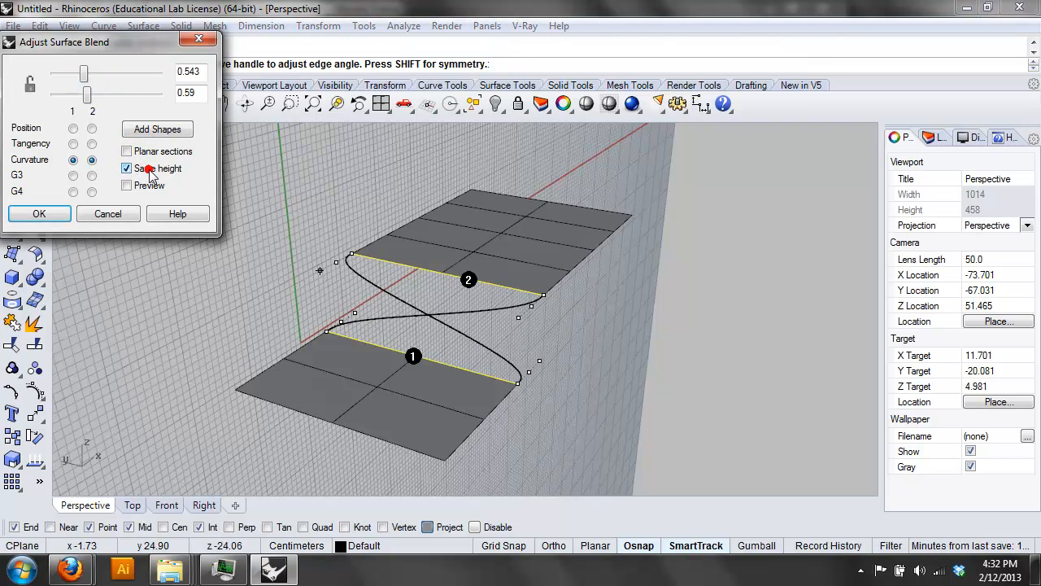
click(149, 187)
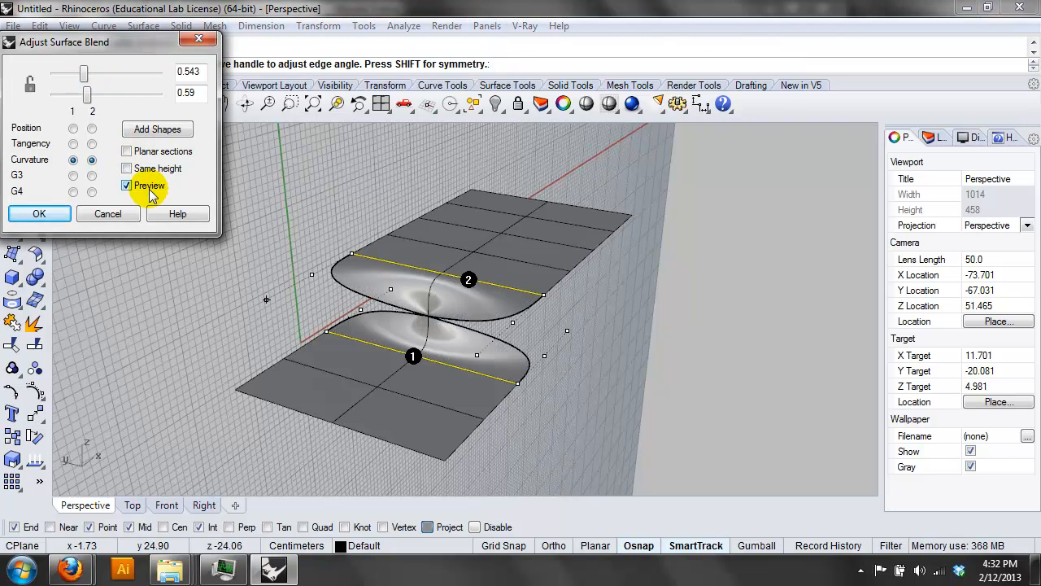
click(149, 187)
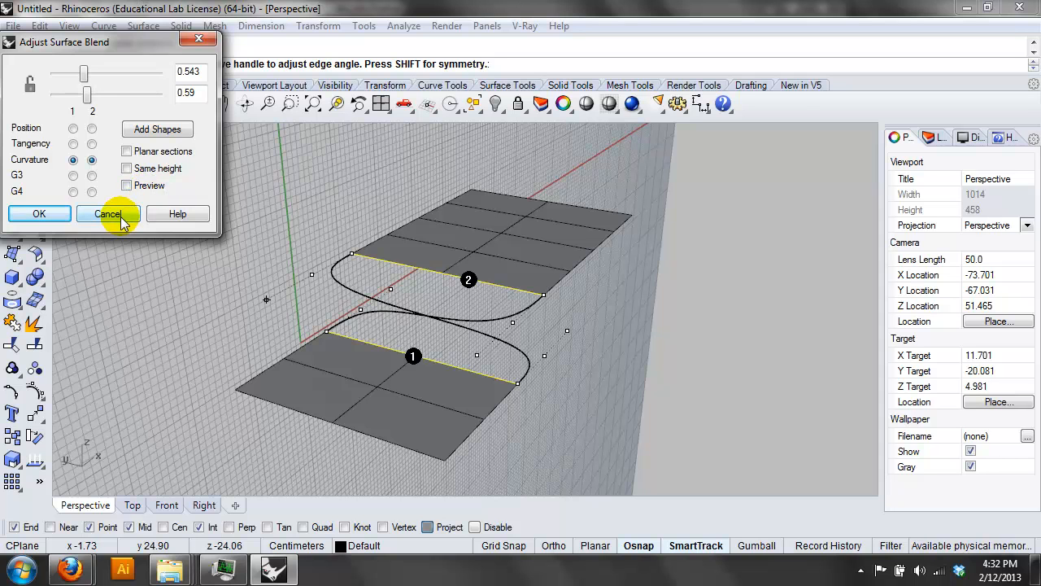
drag(163, 47, 240, 152)
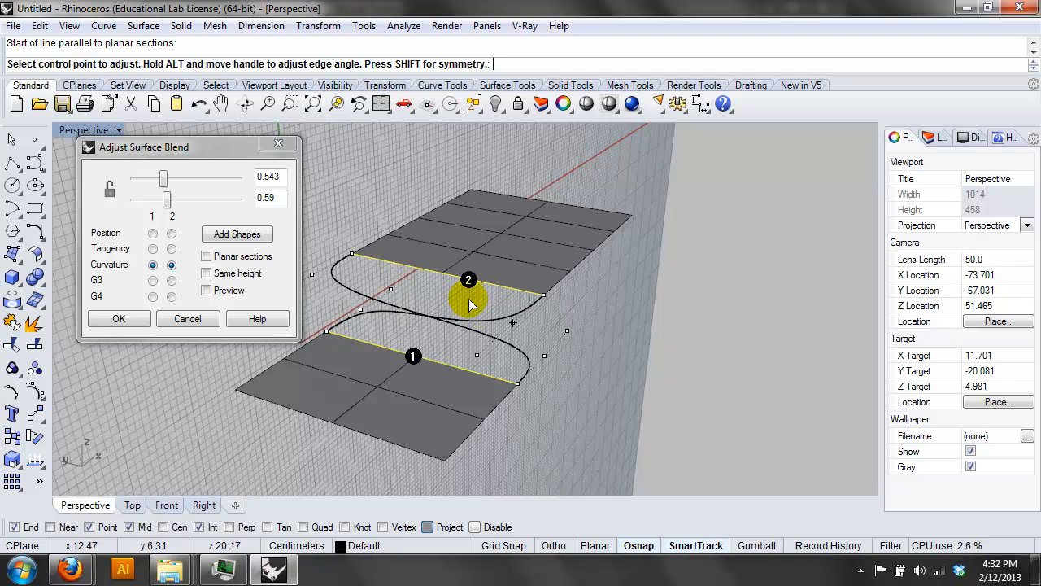
click(511, 324)
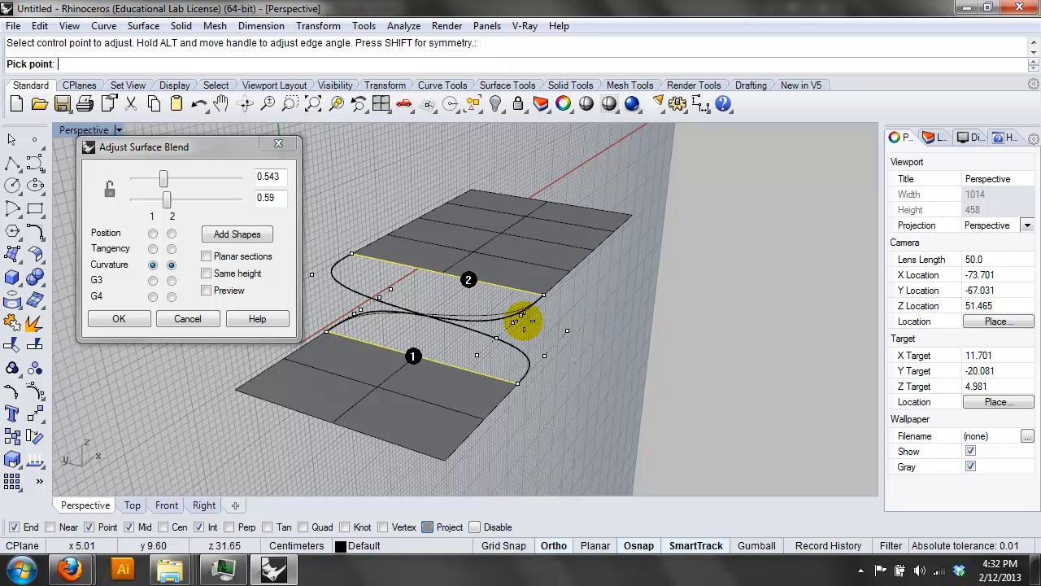
key(Escape)
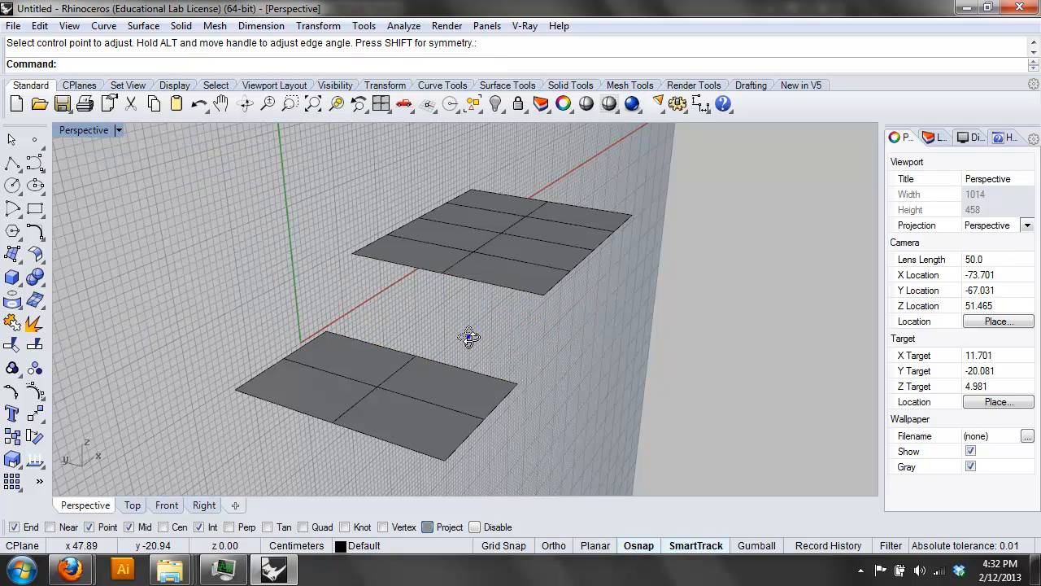
Run BlendSrf between the raised plane's near edge and the lower plane's facing edge, and turn on Preview
right_drag(469, 336, 520, 330)
key(Return)
click(481, 279)
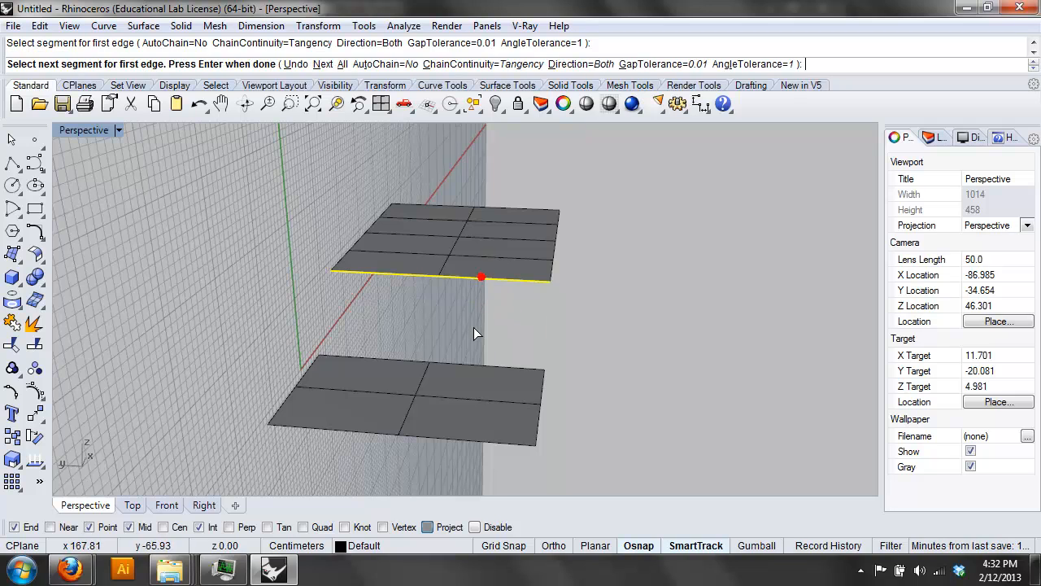
click(471, 363)
right_click(490, 340)
right_drag(489, 336, 337, 240)
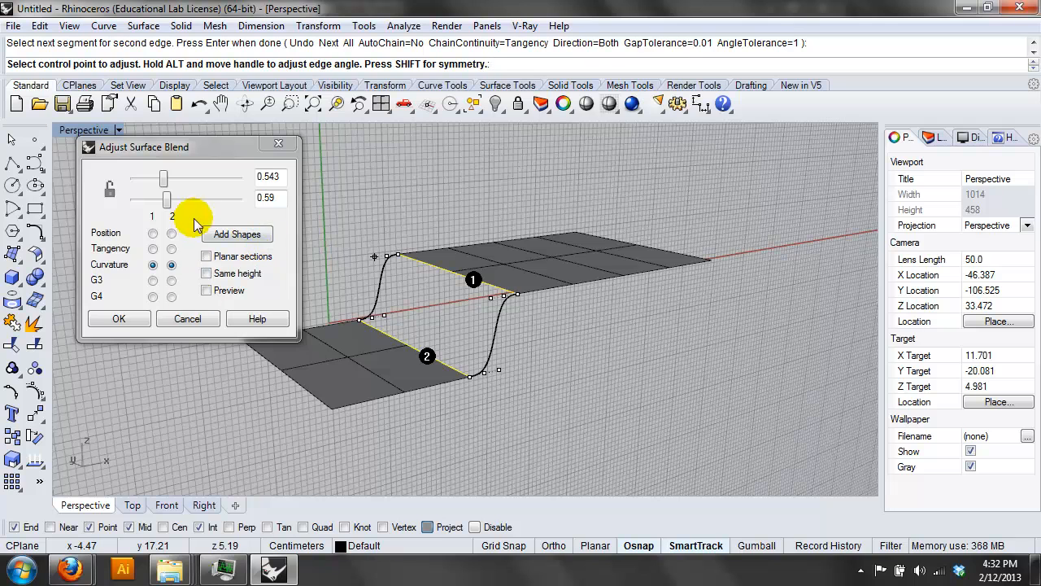
click(228, 292)
Create the blend surface with a bulge of 1.057 at edge 1 and 0.559 at edge 2, and undo it
right_drag(423, 195, 413, 167)
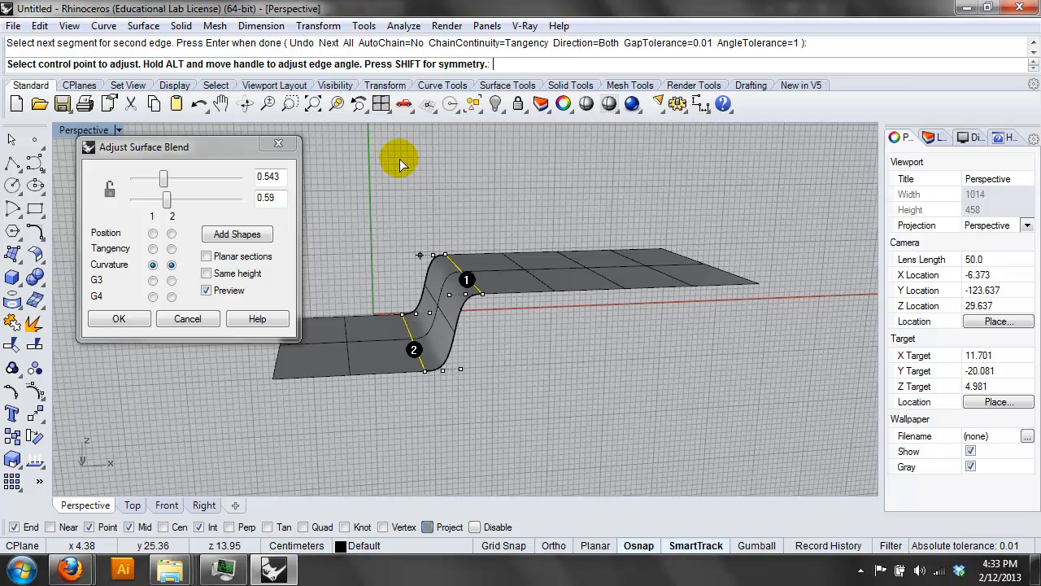
drag(170, 200, 189, 179)
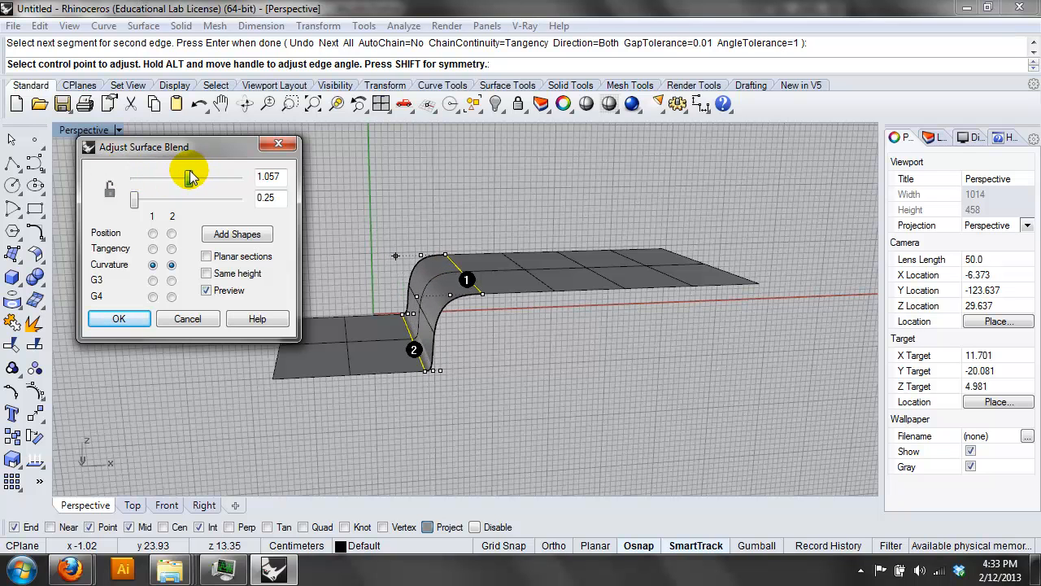
drag(134, 199, 164, 201)
right_drag(463, 330, 493, 326)
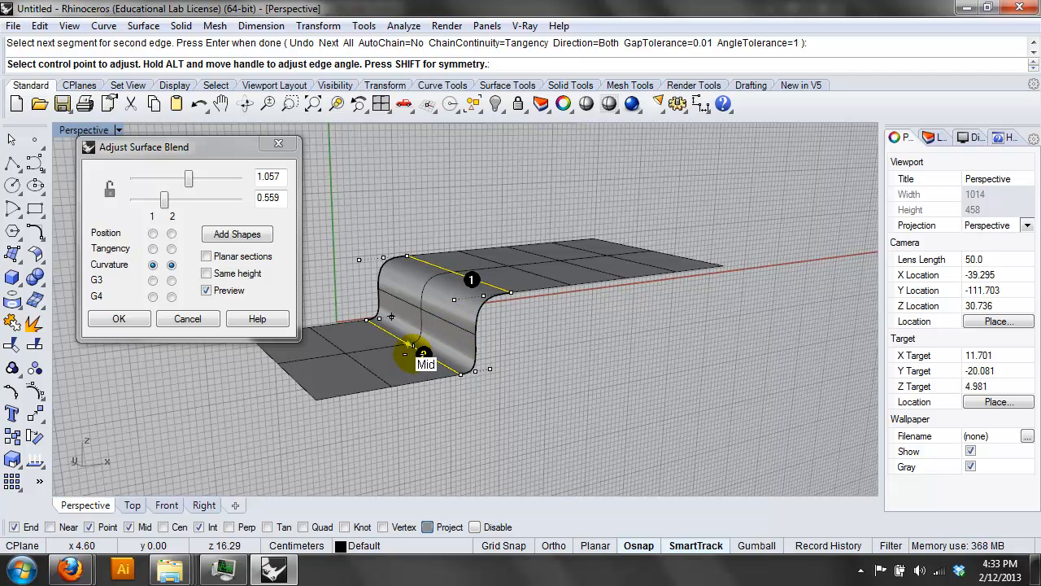
drag(407, 345, 91, 345)
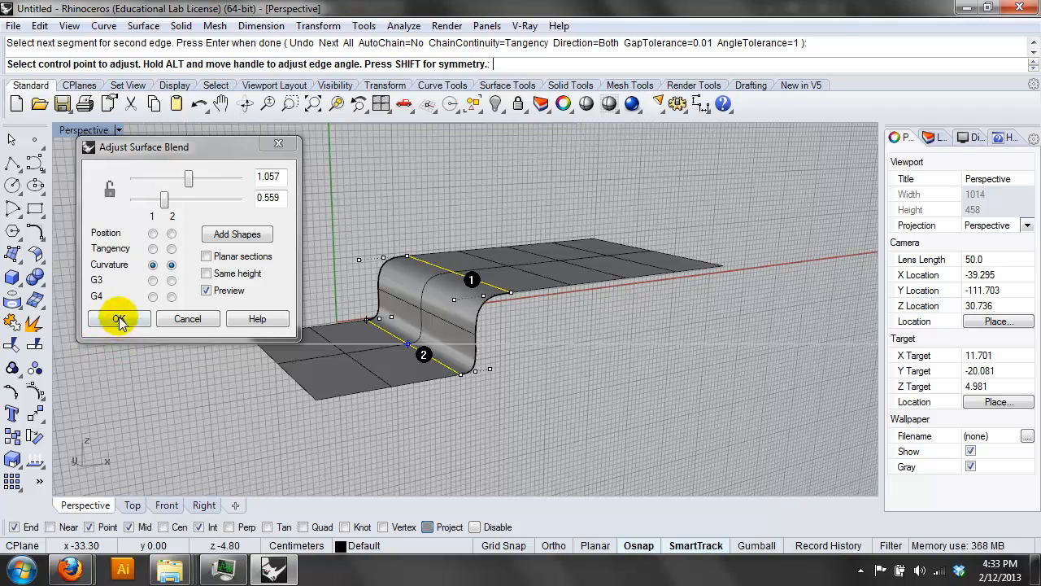
click(119, 319)
right_drag(345, 319, 666, 322)
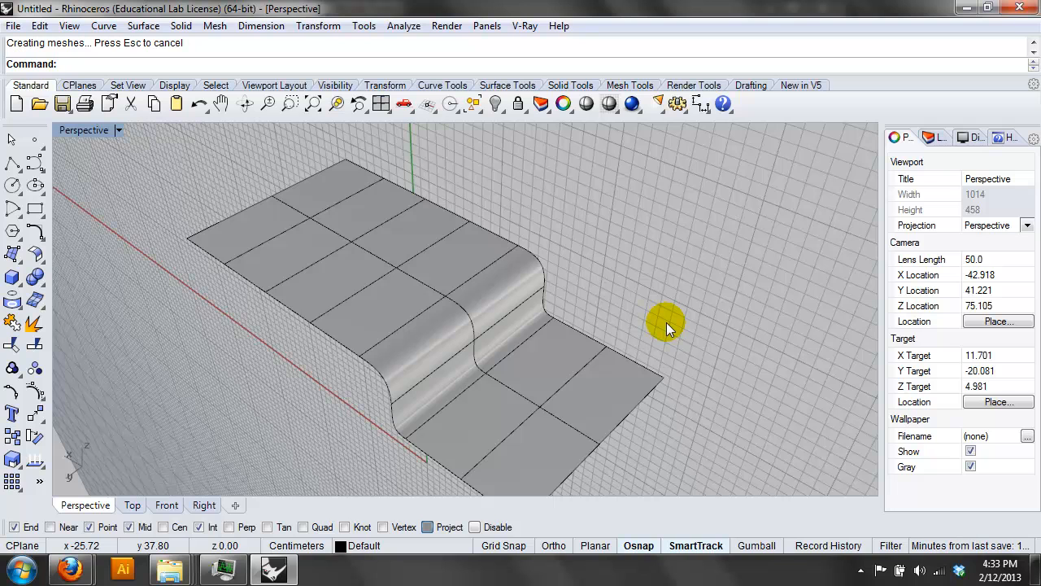
key(ctrl+z)
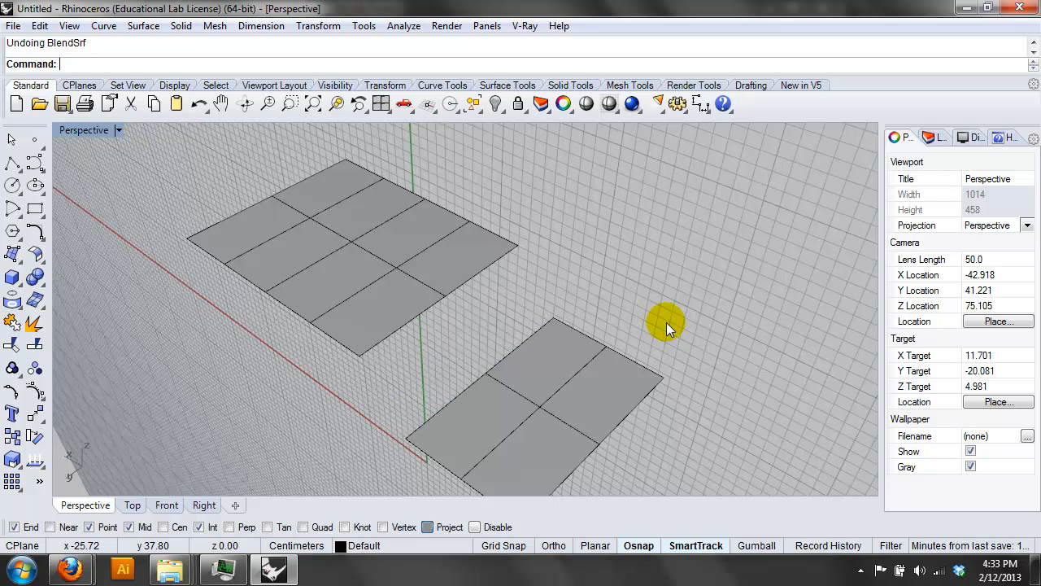
Start BlendSrf again, using the raised plane's near edge as first edge and the lower plane's facing edge as second
right_drag(801, 264, 640, 309)
right_click(752, 330)
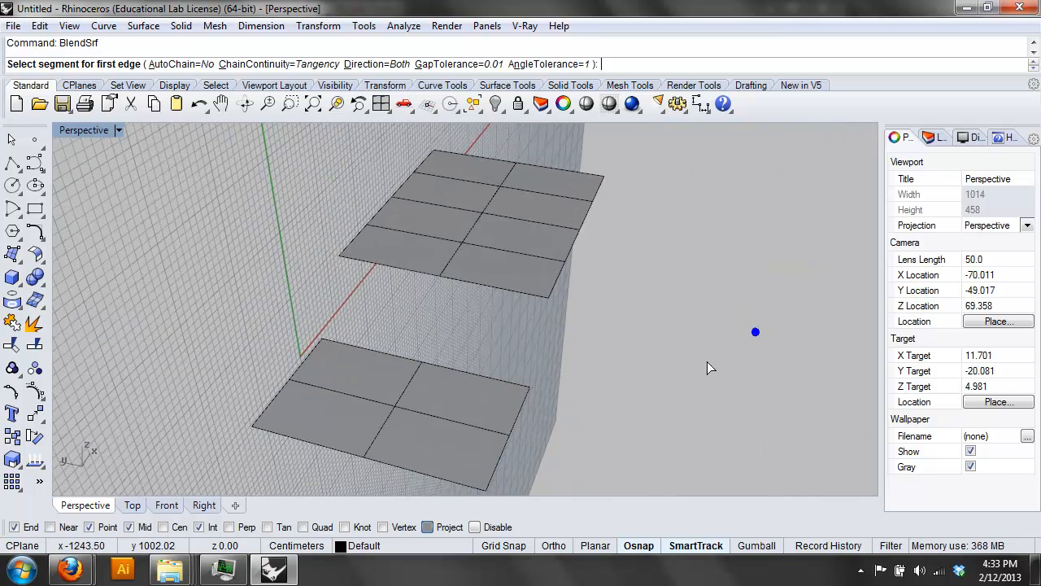
right_drag(707, 361, 589, 329)
click(524, 306)
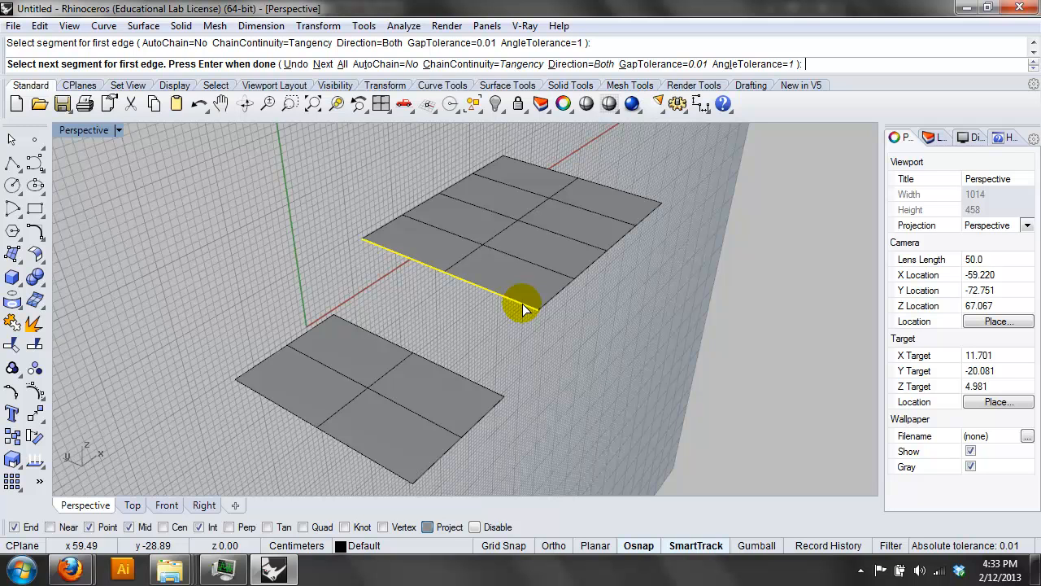
click(454, 371)
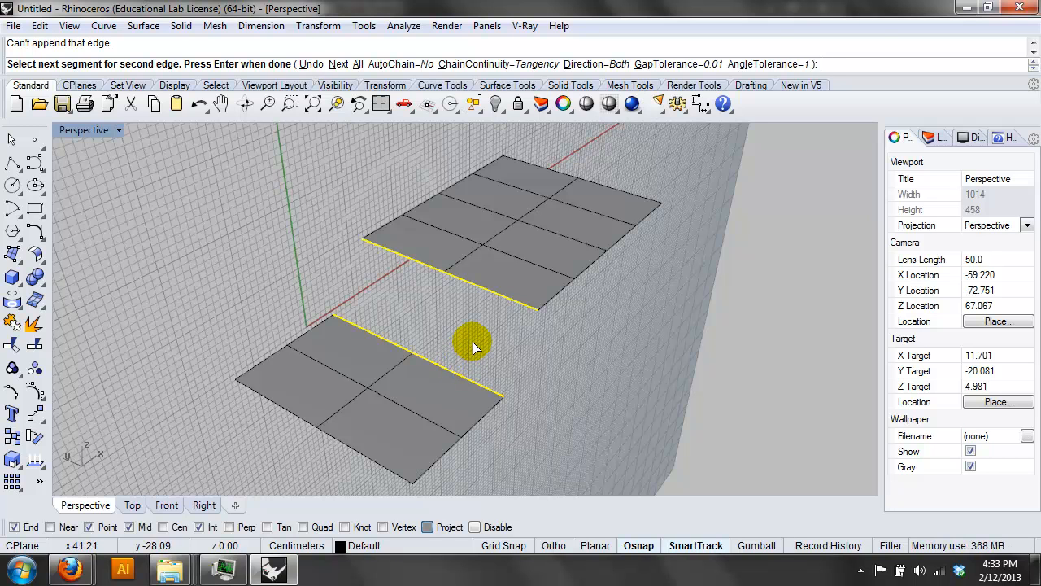
key(Return)
mouse_move(605, 341)
right_down()
mouse_move(658, 371)
mouse_move(517, 359)
mouse_move(581, 365)
right_up()
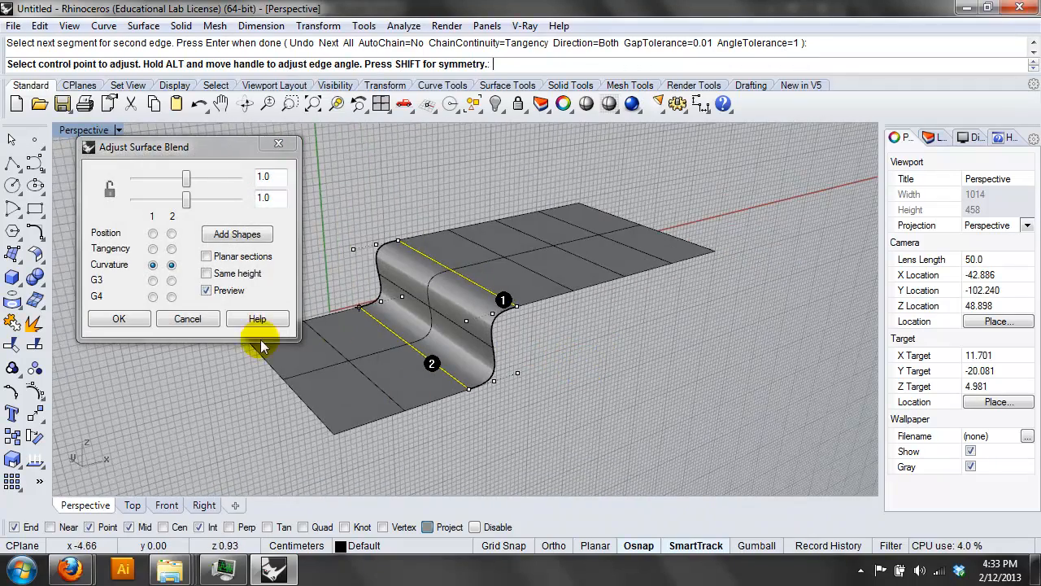
Try Position and Tangency continuity at both blend edges, and set the edge 2 bulge to 0.946
click(153, 234)
click(171, 233)
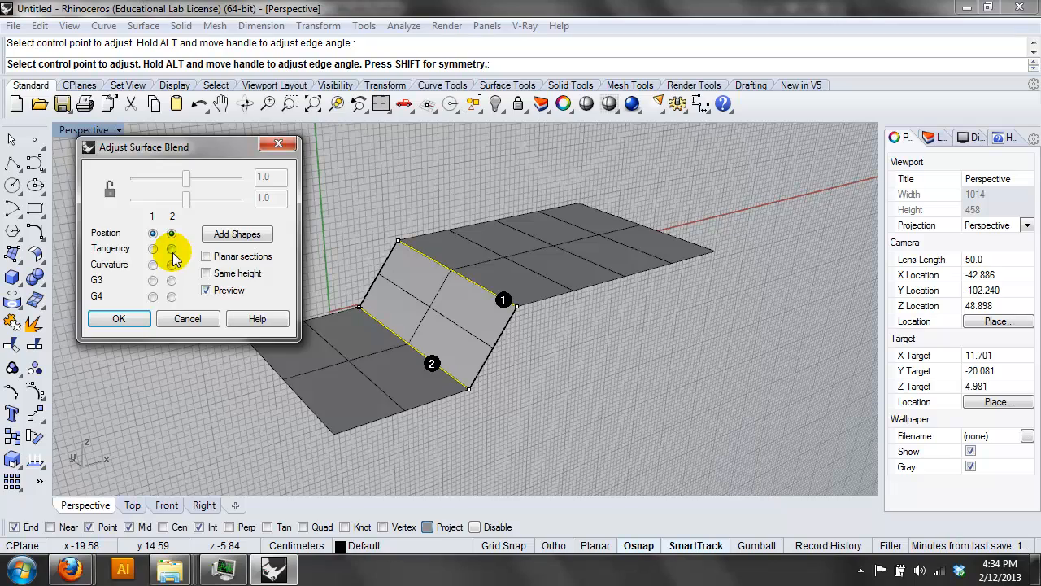
click(172, 248)
right_drag(488, 331, 405, 263)
drag(201, 209, 183, 187)
click(150, 248)
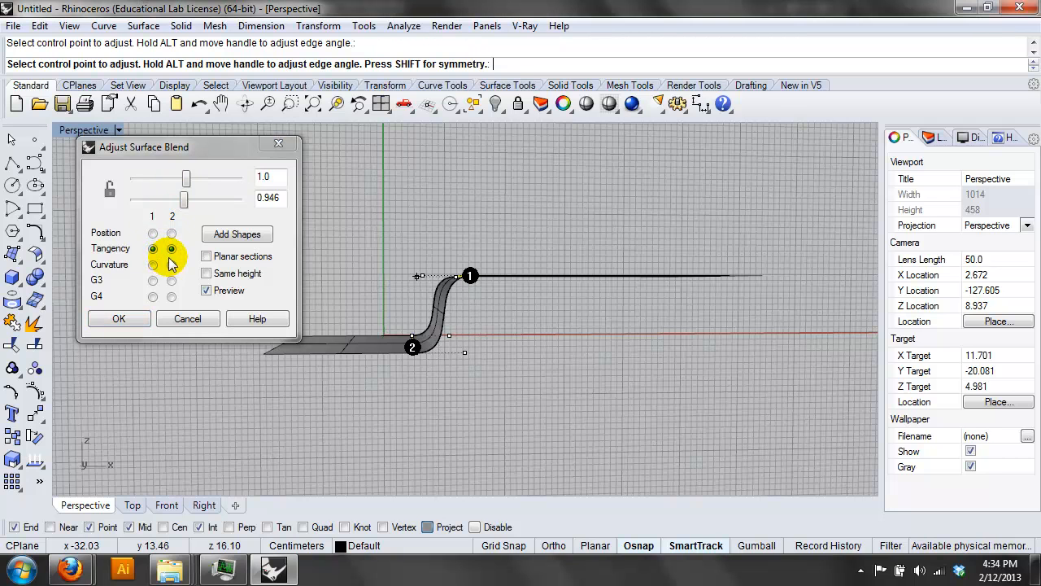
Change the continuity at both blend edges to Curvature, and raise it to G3
click(154, 265)
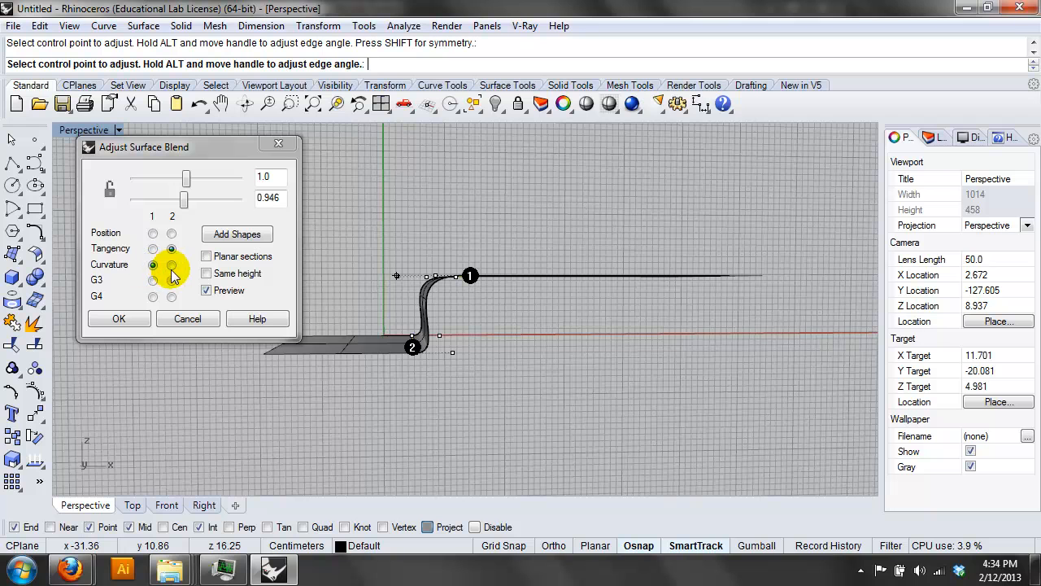
click(172, 266)
click(173, 281)
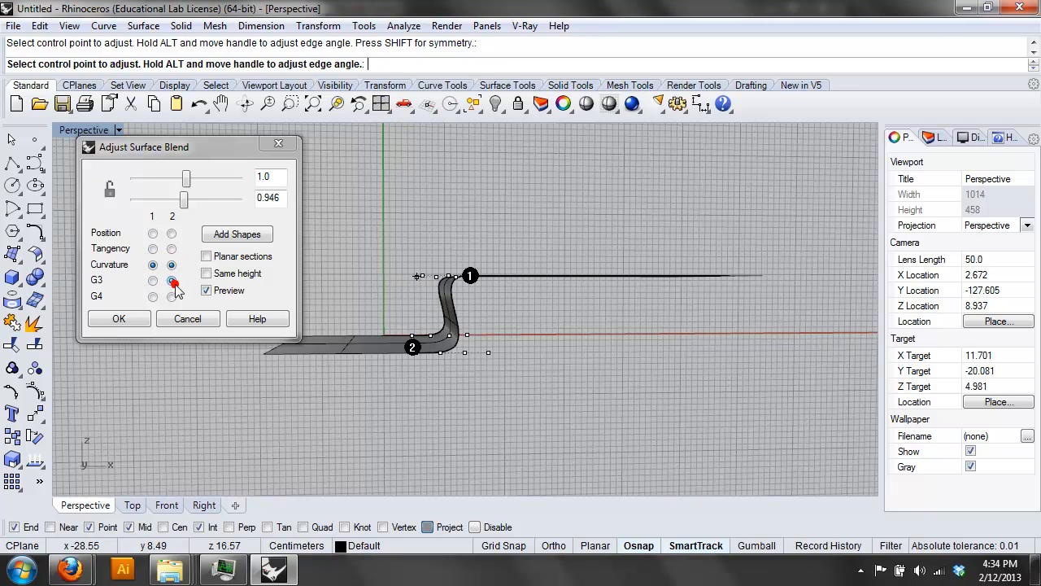
click(153, 281)
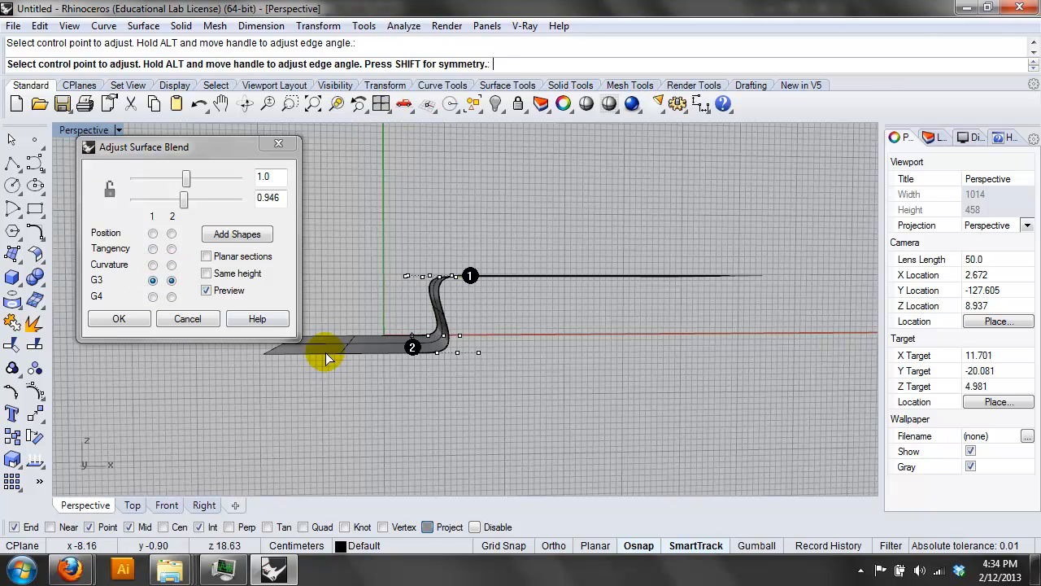
right_drag(321, 350, 423, 385)
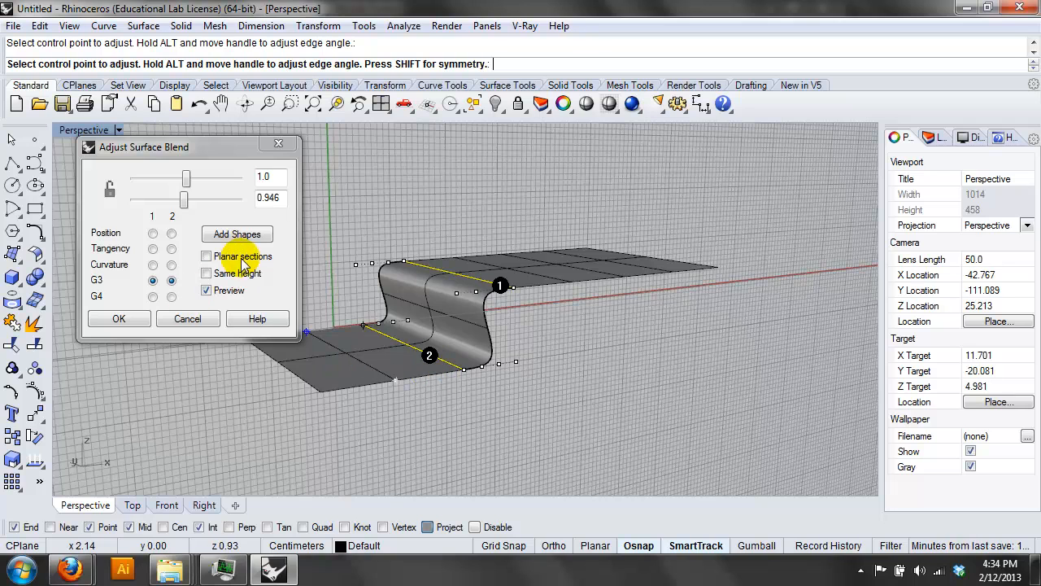
Set the continuity at edge 2 to Position and the bulge at edge 1 to 0.5
click(172, 233)
right_drag(478, 275, 423, 258)
drag(186, 176, 161, 177)
right_drag(421, 175, 476, 350)
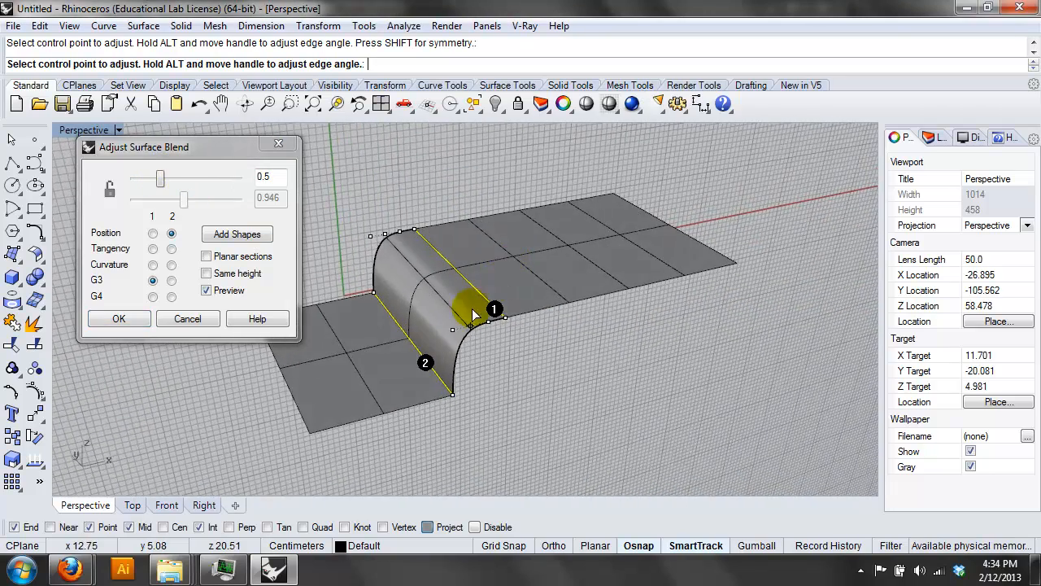
Try reshaping the blend freehand by moving control points of the profile curves at both ends of the surface
click(452, 331)
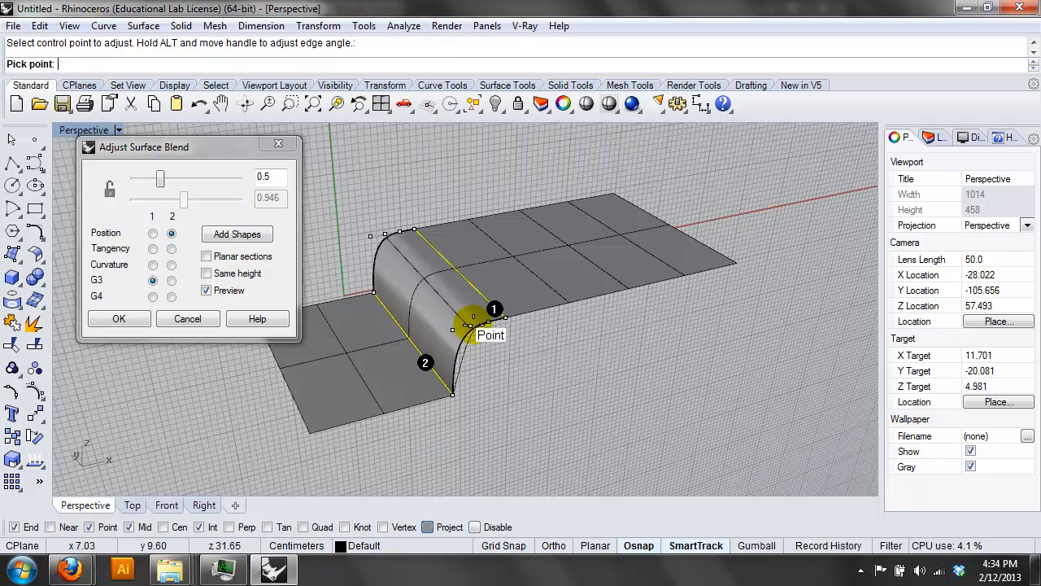
click(474, 325)
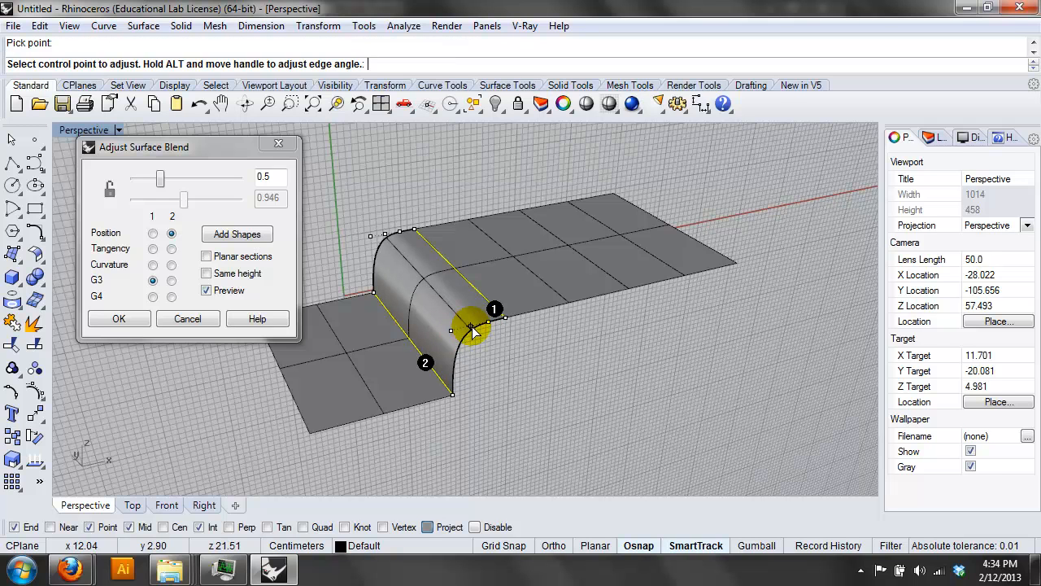
click(471, 326)
click(452, 331)
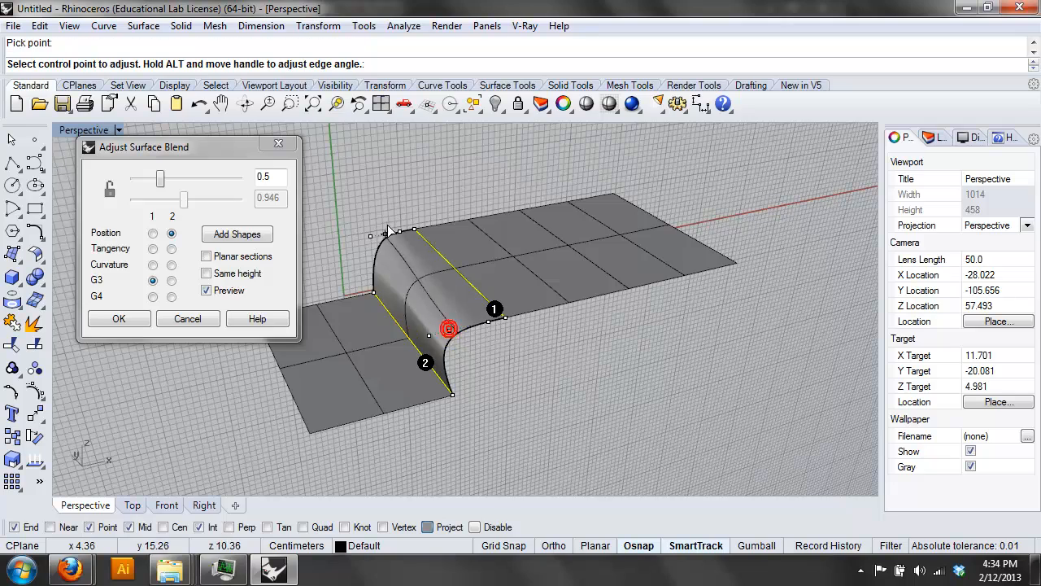
right_drag(344, 251, 528, 355)
click(463, 326)
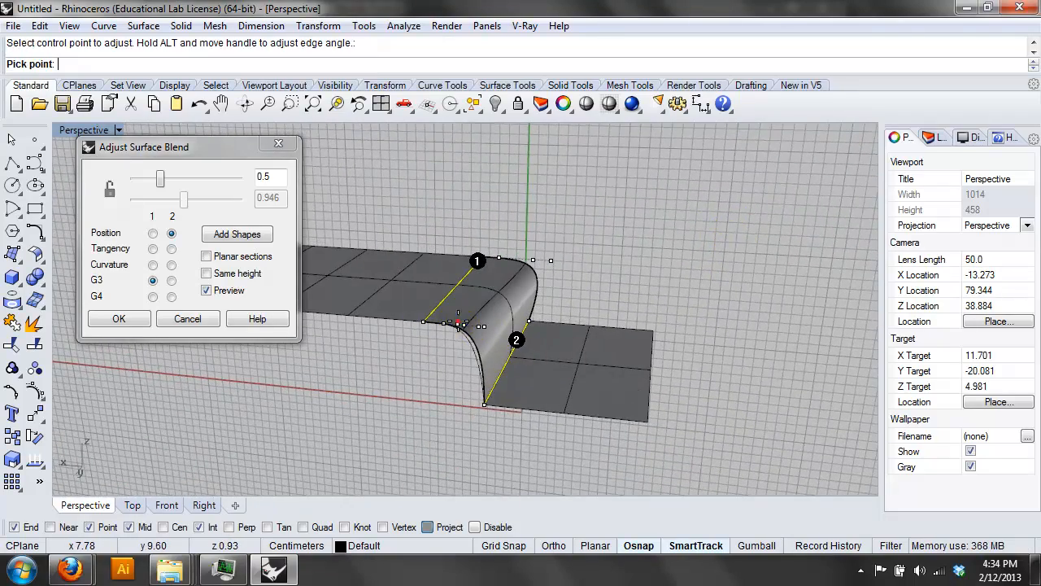
click(500, 362)
click(603, 329)
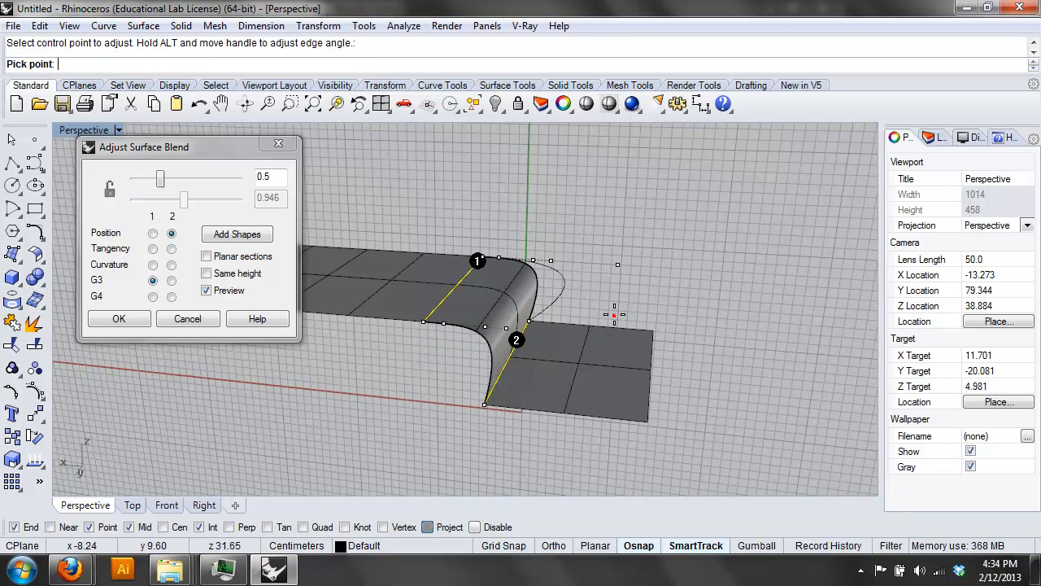
Set the bulge at edge 1 to 0.435 and create the blend surface
click(188, 181)
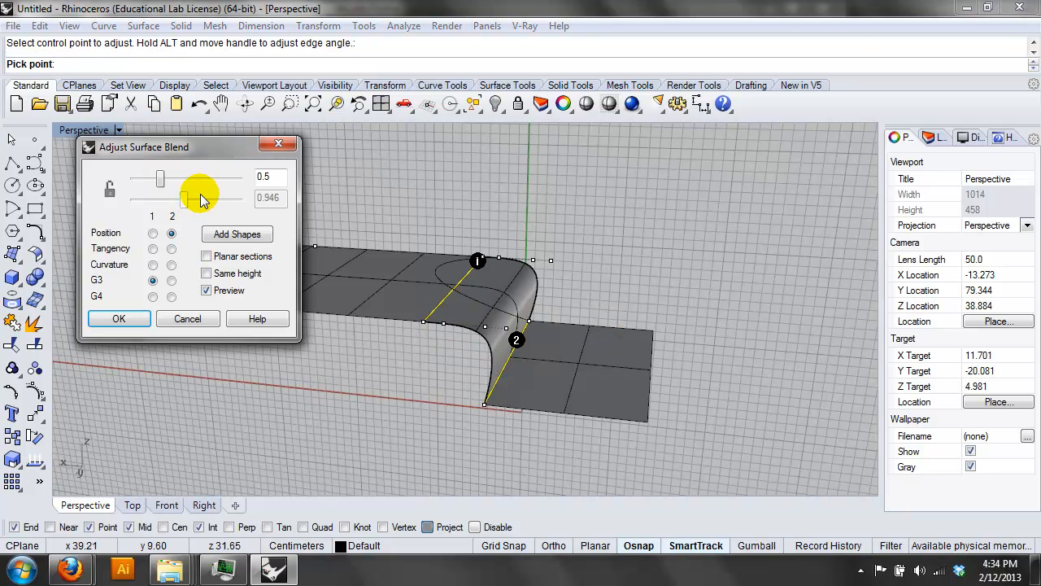
mouse_move(166, 189)
mouse_down()
mouse_move(239, 177)
mouse_move(156, 179)
mouse_up()
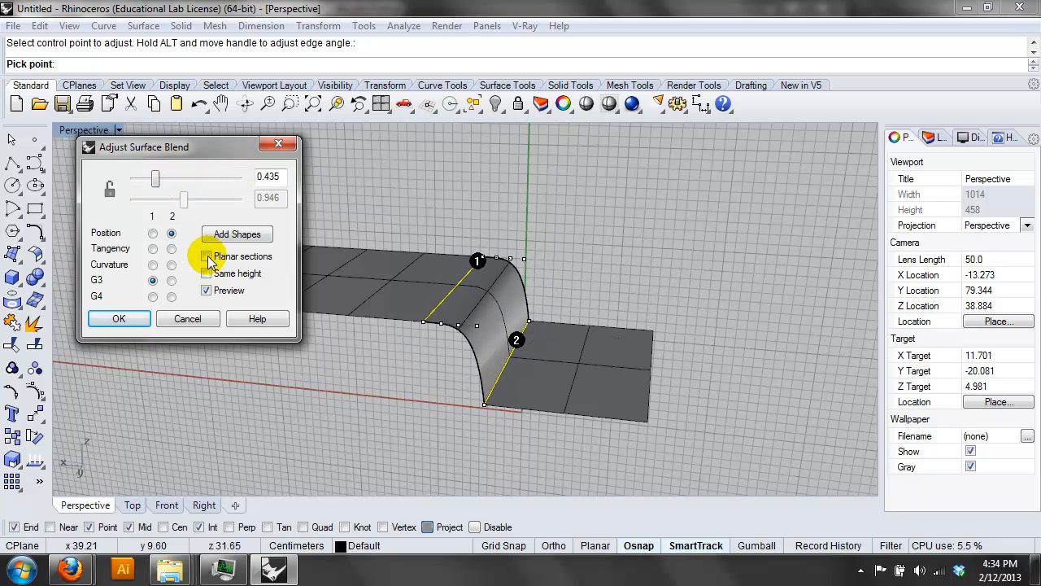
click(187, 318)
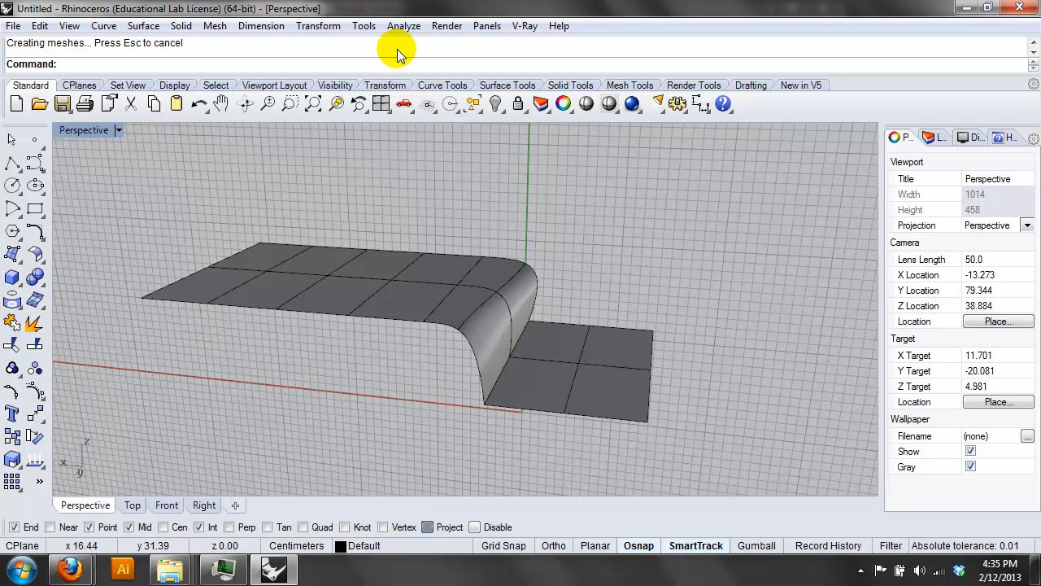
Look through the Rhino models in the Tutorial Models folder for practice files, and leave without opening one
right_drag(470, 238, 344, 249)
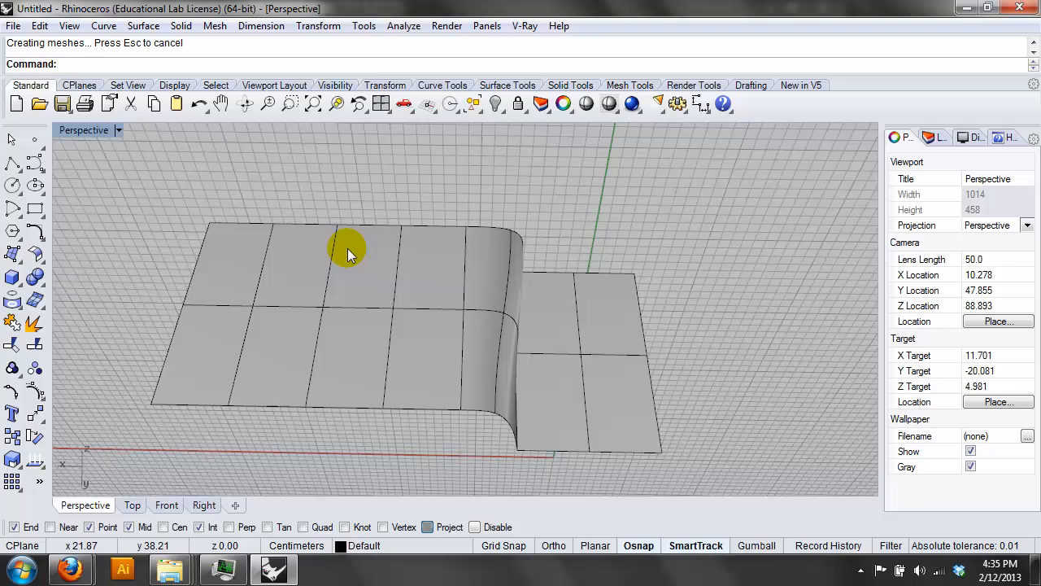
click(13, 25)
click(42, 63)
click(531, 312)
click(537, 401)
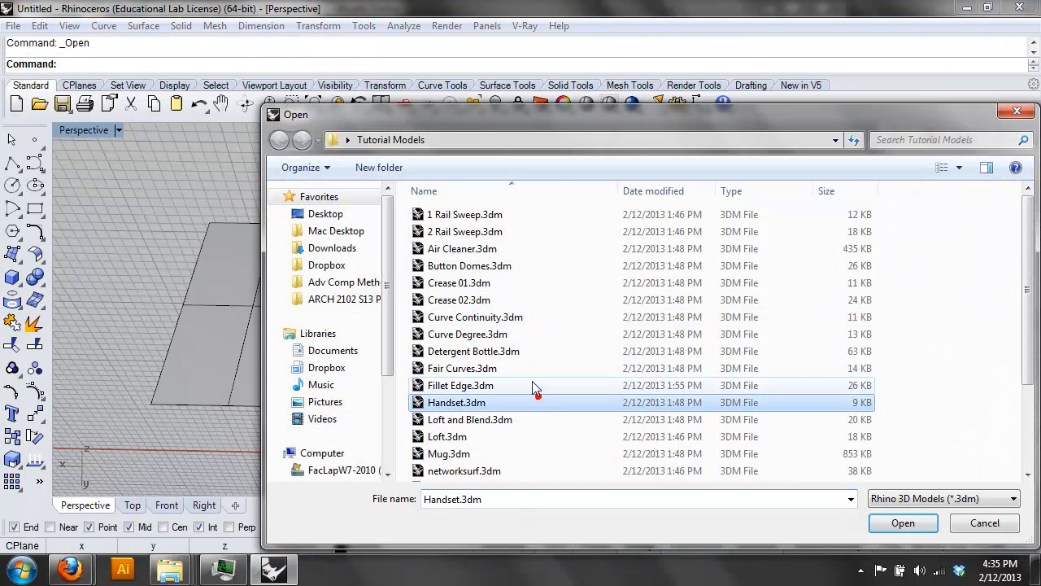
scroll(545, 407, down, 1)
scroll(550, 426, down, 3)
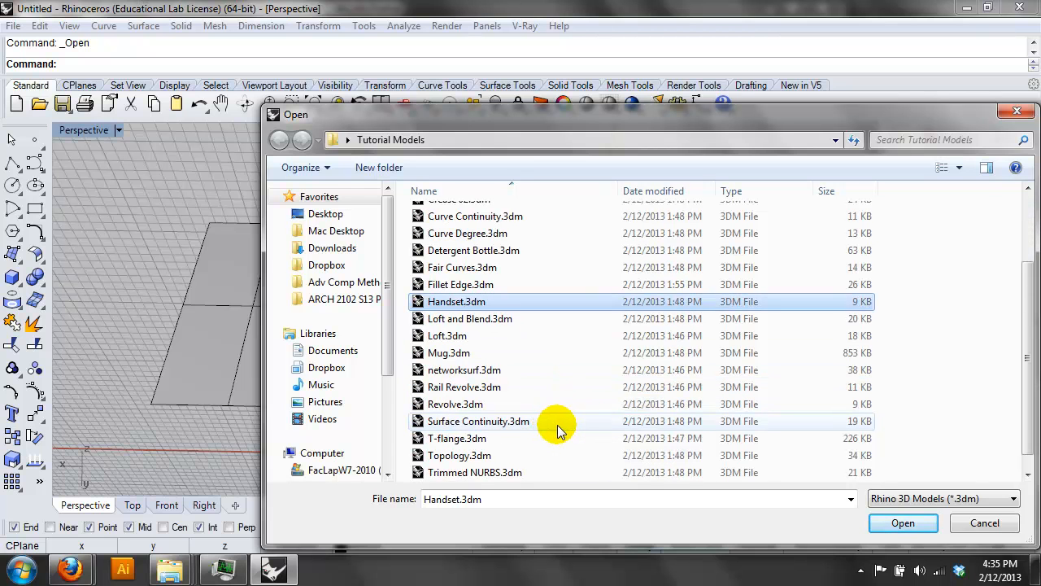
scroll(561, 426, down, 1)
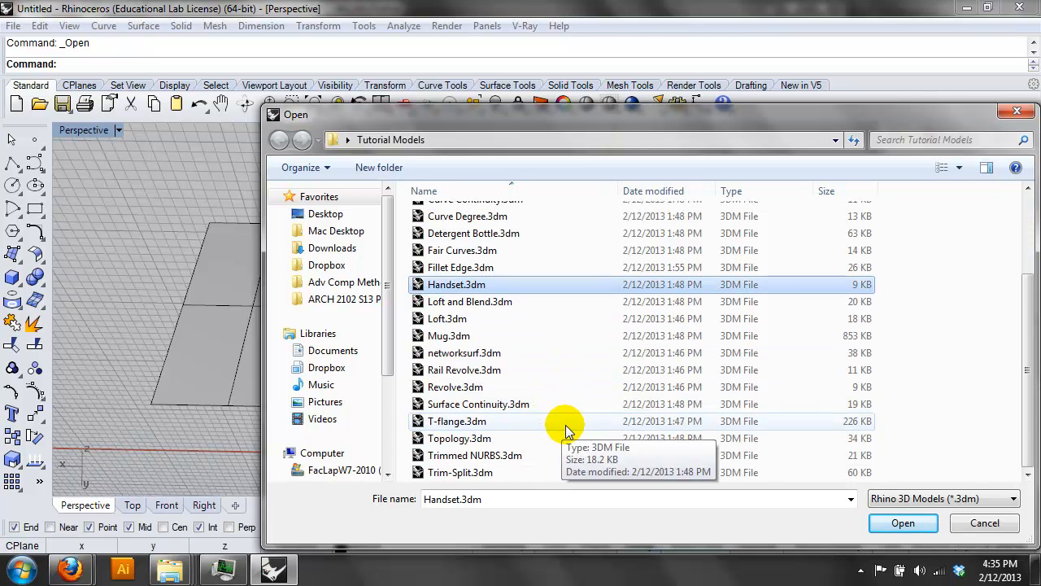
scroll(565, 425, up, 1)
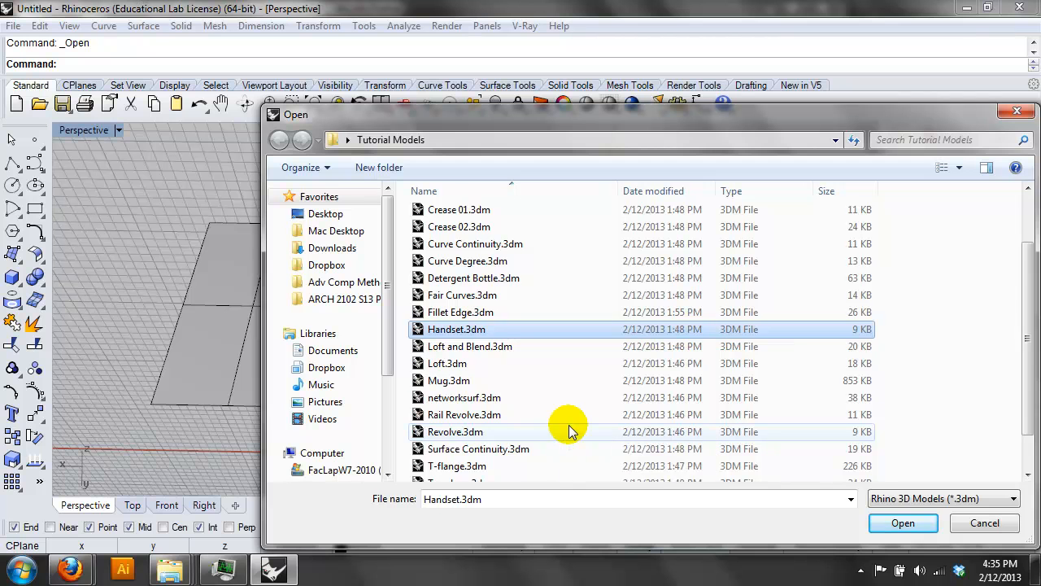
scroll(569, 431, up, 2)
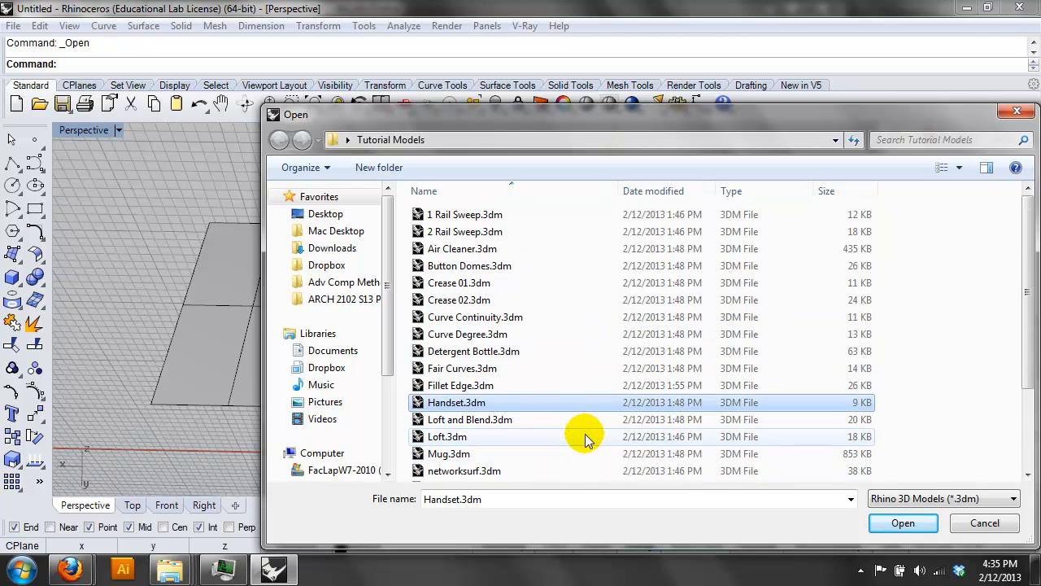
click(976, 521)
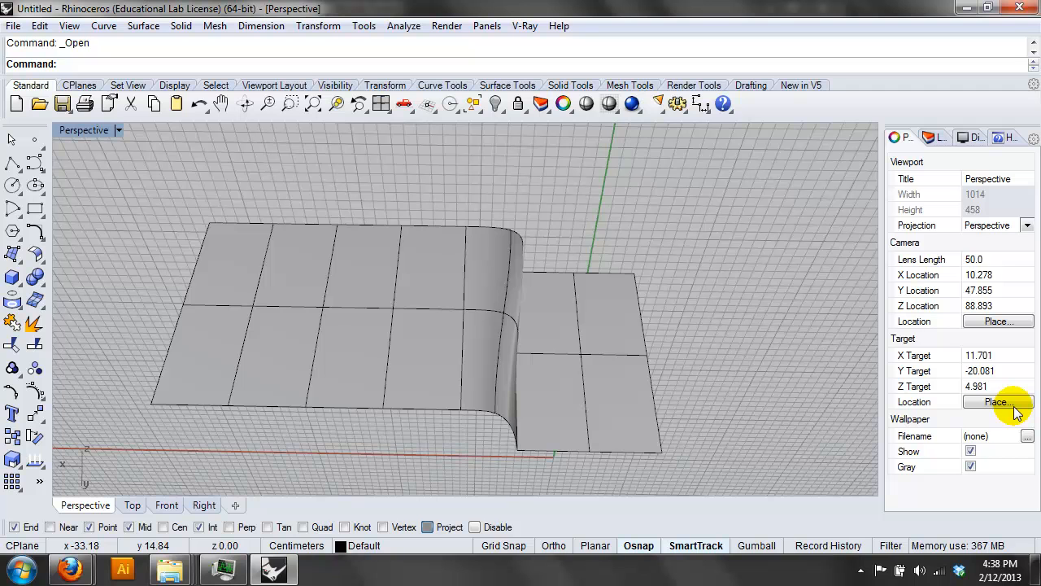
click(997, 402)
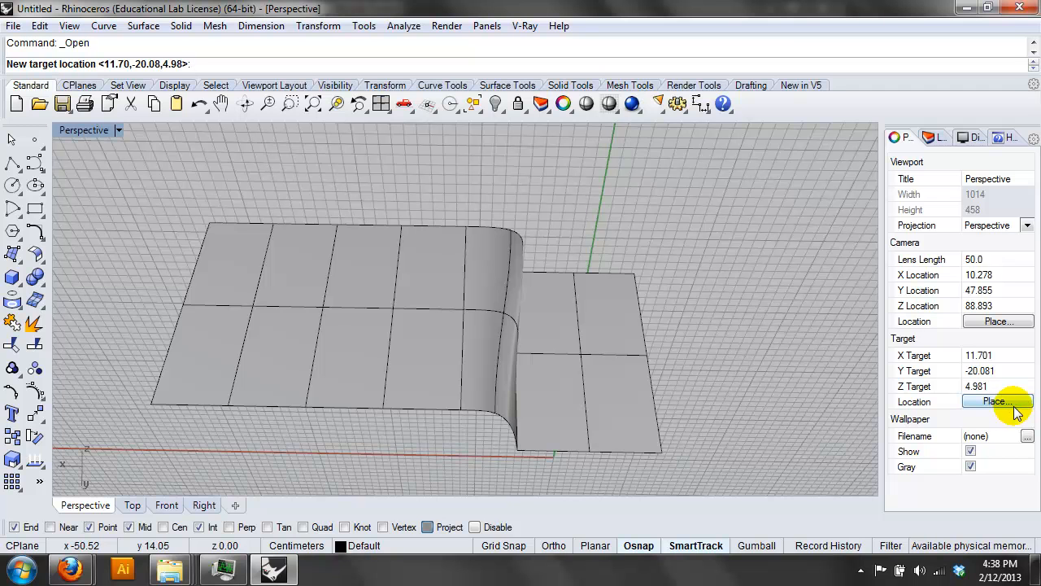